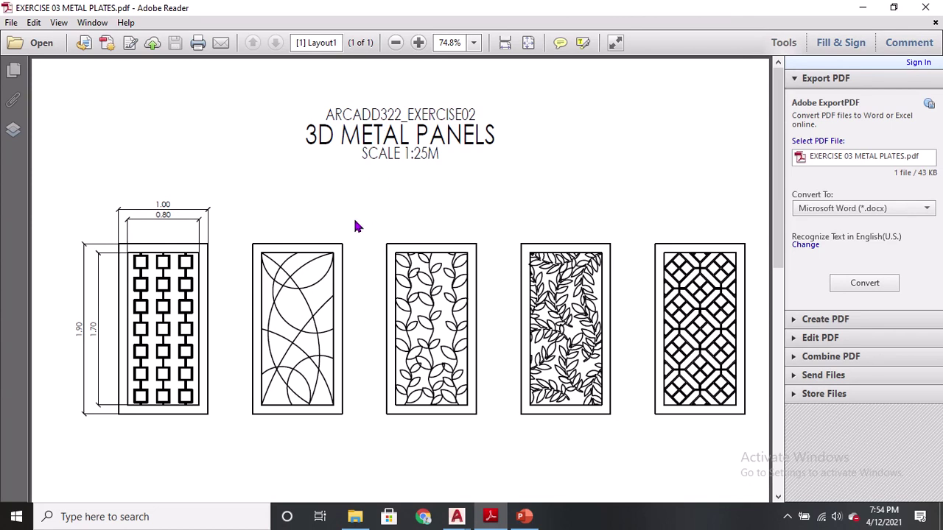
Switch to AutoCAD and show the model space of the SECTION_SURNNAMEFIRSTNAME_EXERCISES drawing
{"action": "left_click", "coordinate": [457, 519]}
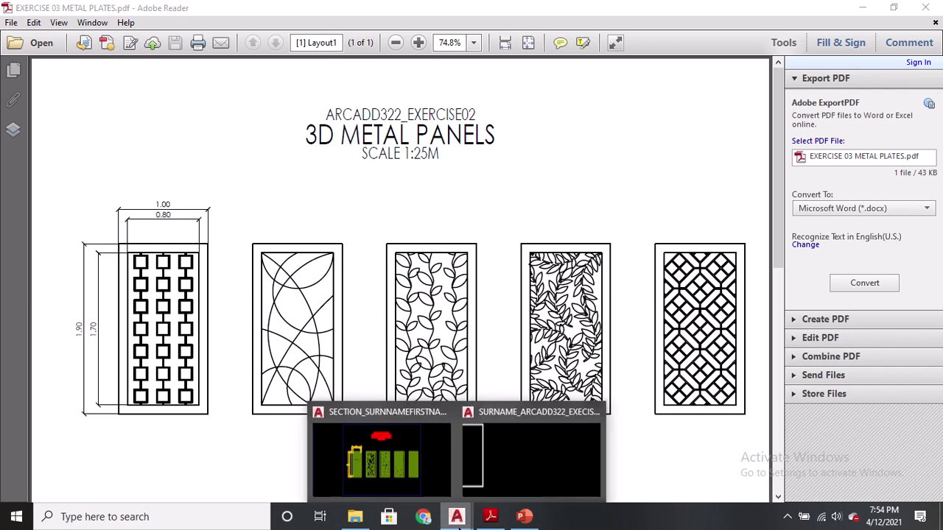
{"action": "left_click", "coordinate": [530, 456]}
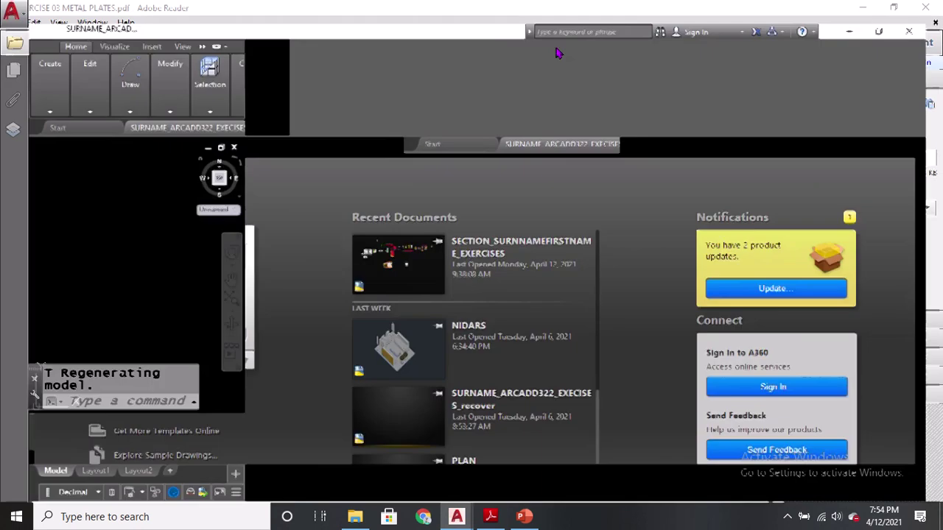
{"action": "left_click", "coordinate": [573, 22]}
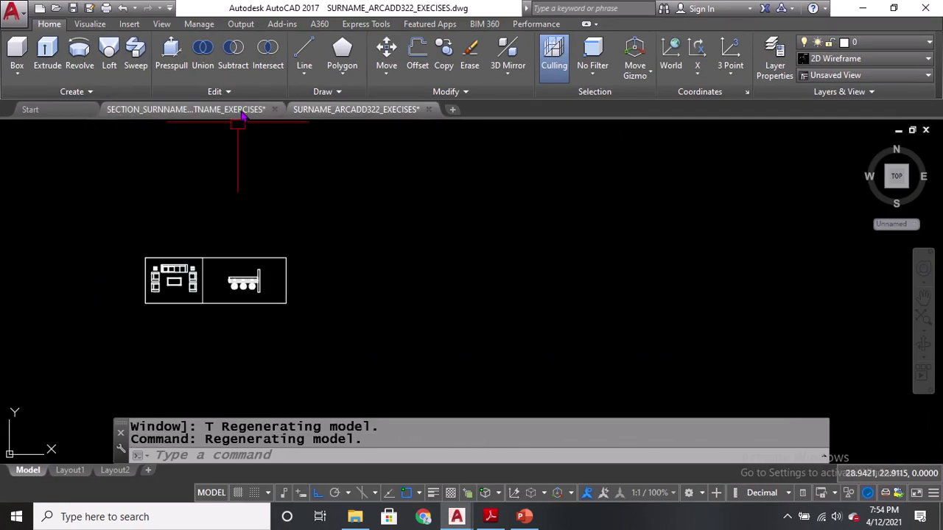
{"action": "left_click", "coordinate": [236, 110]}
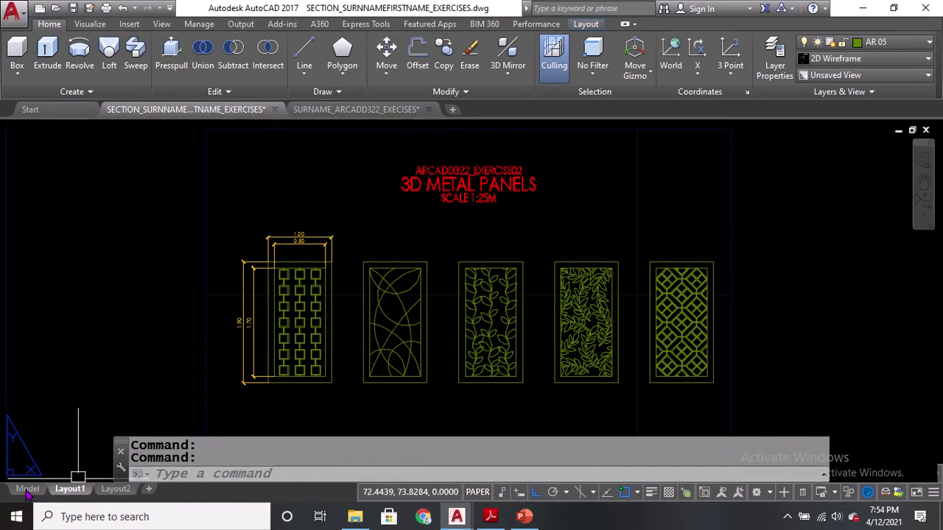
{"action": "left_click", "coordinate": [28, 488]}
Copy all five metal panels, without their dimensions, to the clipboard
{"action": "scroll", "coordinate": [435, 260], "scroll_direction": "up", "scroll_amount": 5}
{"action": "scroll", "coordinate": [282, 211], "scroll_direction": "up", "scroll_amount": 4}
{"action": "left_click", "coordinate": [284, 212]}
{"action": "scroll", "coordinate": [284, 212], "scroll_direction": "down", "scroll_amount": 6}
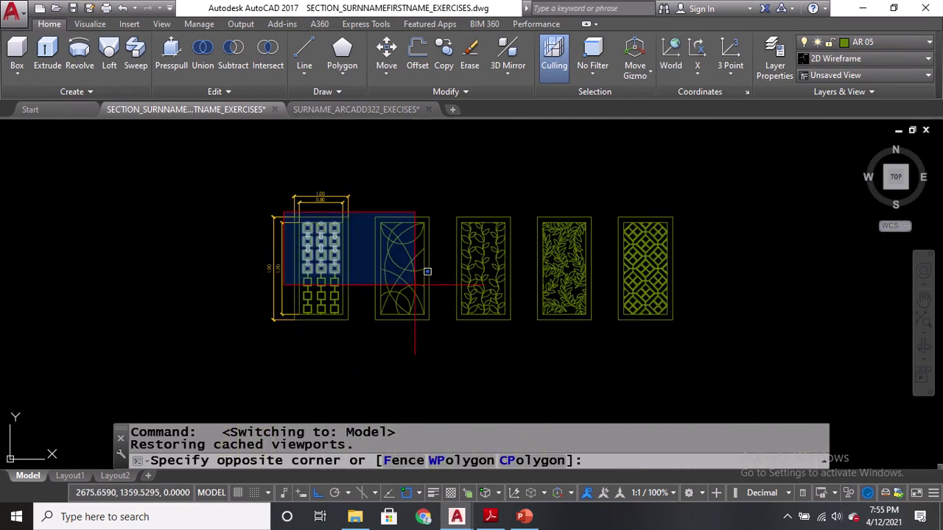
{"action": "left_click", "coordinate": [693, 328]}
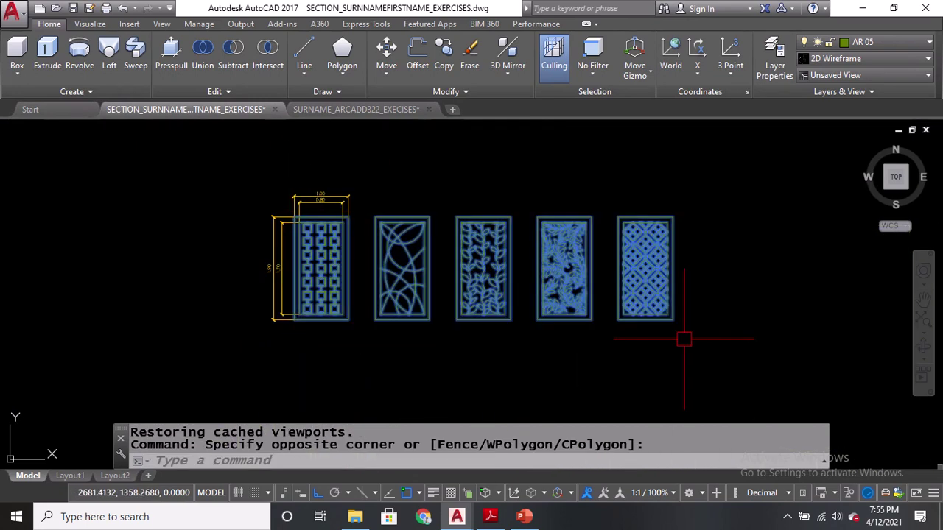
{"action": "key", "text": "ctrl+c"}
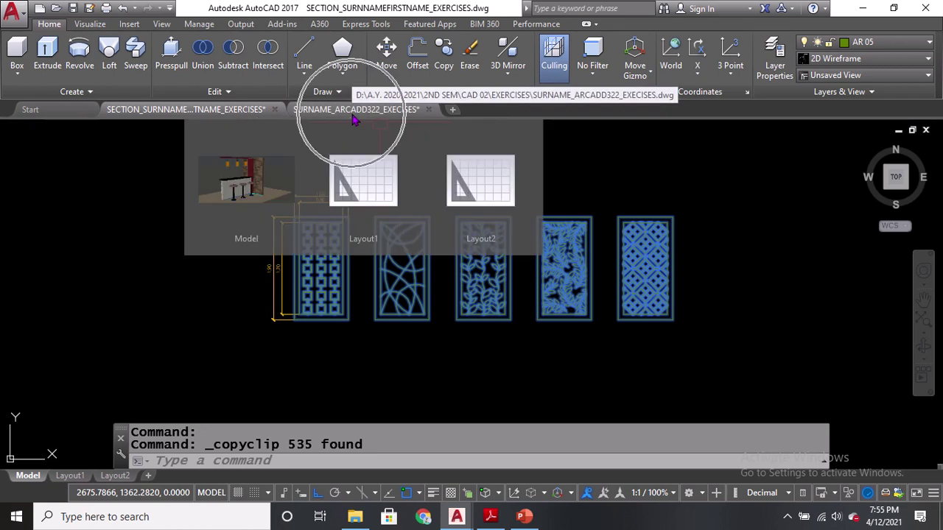
Paste the five panels into the SURNAME_ARCADD322_EXECISES drawing, on the empty area east of the furniture floor
{"action": "left_click", "coordinate": [355, 110]}
{"action": "scroll", "coordinate": [337, 288], "scroll_direction": "up", "scroll_amount": 2}
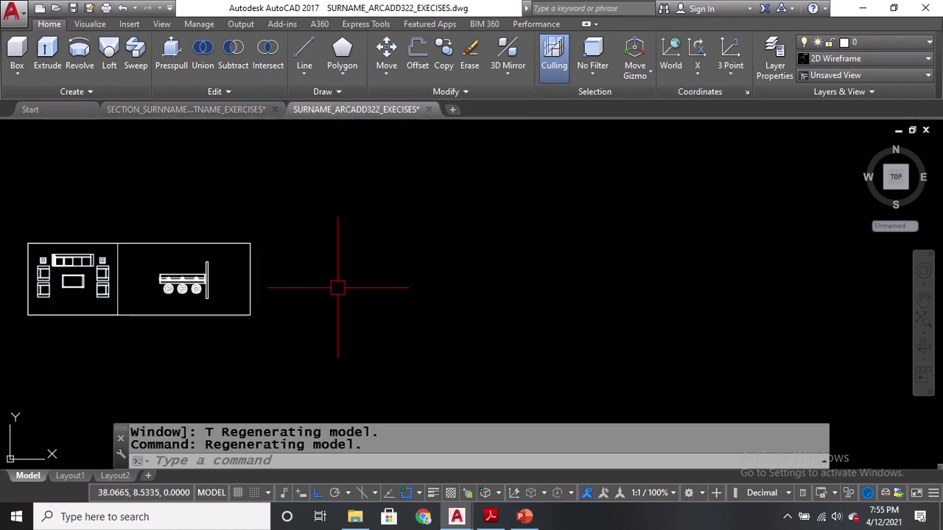
{"action": "key", "text": "ctrl+v"}
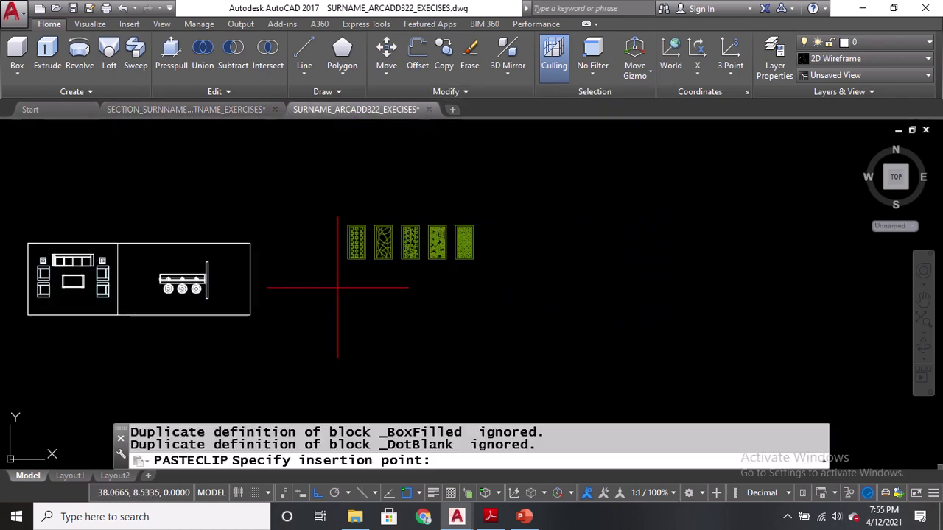
{"action": "left_click", "coordinate": [295, 323]}
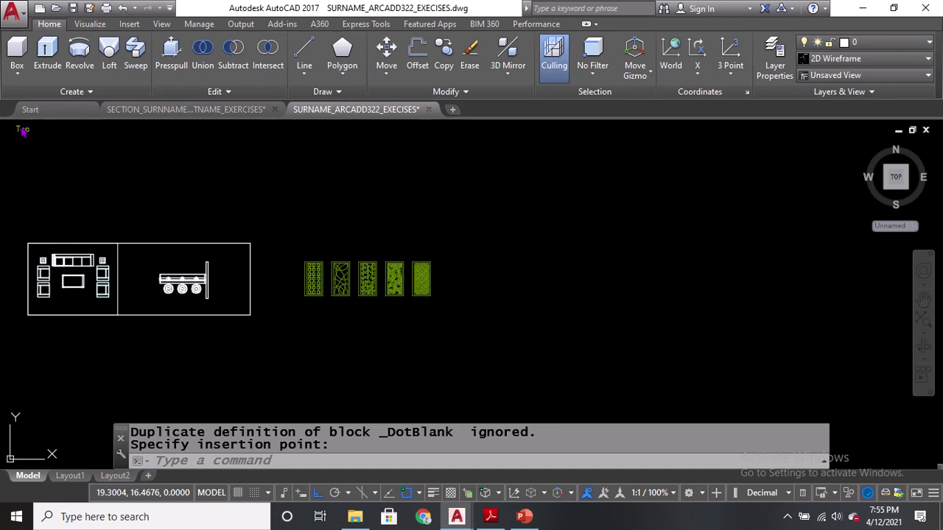
Set the model view to SW Isometric and bring the five pasted panels into view
{"action": "left_click", "coordinate": [23, 131]}
{"action": "left_click", "coordinate": [83, 270]}
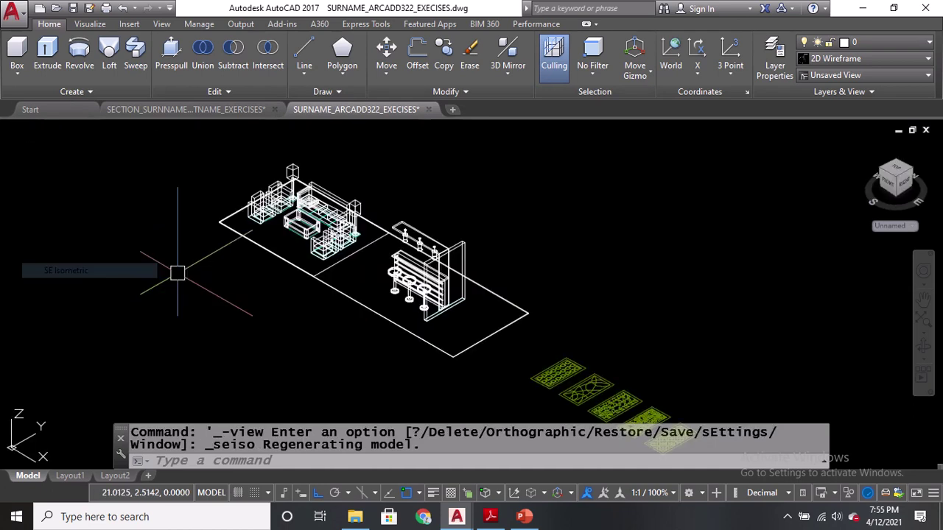
{"action": "middle_click_drag", "start_coordinate": [542, 279], "coordinate": [450, 208]}
{"action": "left_click", "coordinate": [36, 129]}
{"action": "left_click", "coordinate": [85, 256]}
{"action": "scroll", "coordinate": [374, 211], "scroll_direction": "up", "scroll_amount": 5}
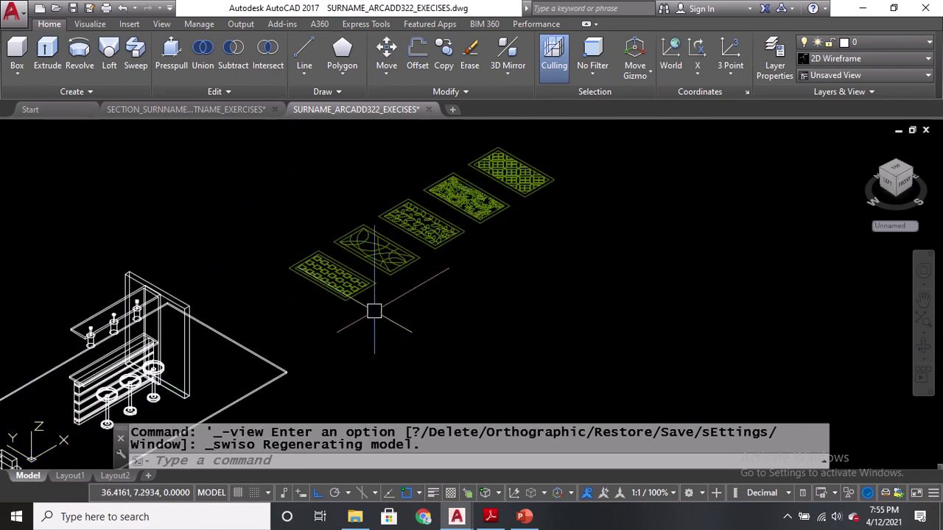
Draw an L-shaped 3D polyline beside the first panel, with one vertical leg and one leg along the X axis
{"action": "type", "text": "3p"}
{"action": "key", "text": "Return"}
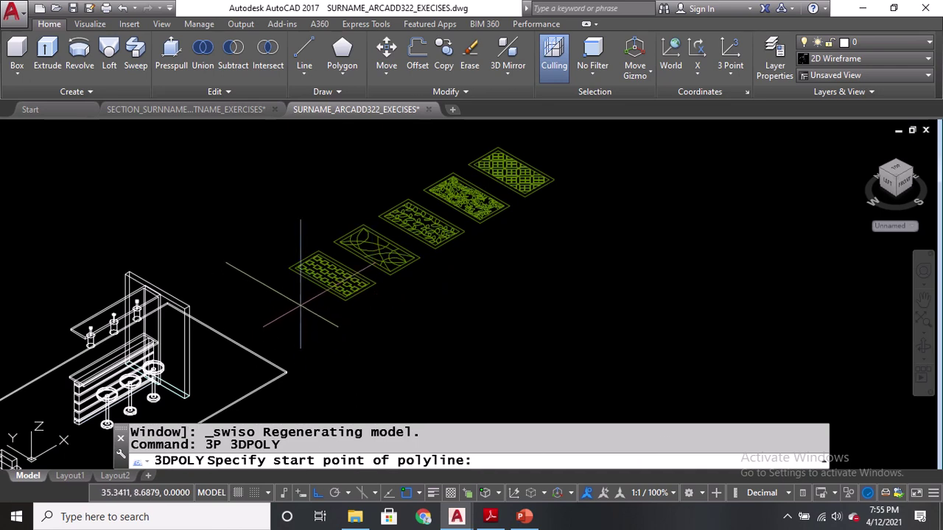
{"action": "left_click", "coordinate": [302, 270]}
{"action": "left_click", "coordinate": [302, 355]}
{"action": "left_click", "coordinate": [403, 295]}
{"action": "key", "text": "Return"}
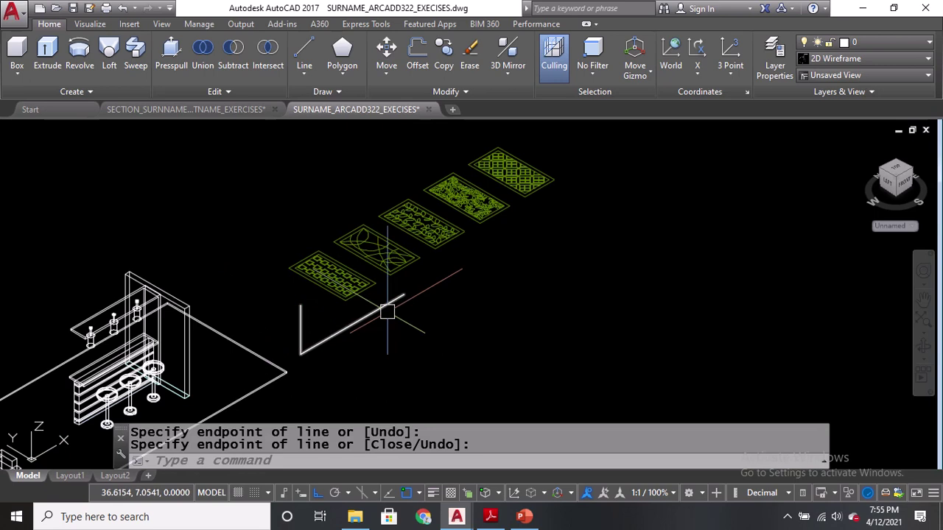
Stand all five panels upright with Align, matching three outer corners of the first panel to the L-shaped polyline's points
{"action": "type", "text": "AL"}
{"action": "key", "text": "Return"}
{"action": "scroll", "coordinate": [371, 262], "scroll_direction": "down", "scroll_amount": 3}
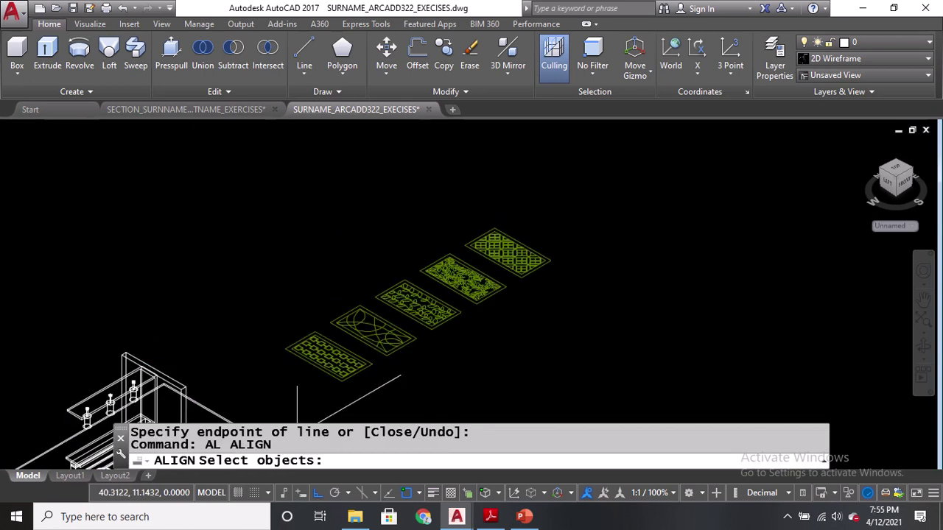
{"action": "left_click", "coordinate": [279, 165]}
{"action": "left_click", "coordinate": [589, 342]}
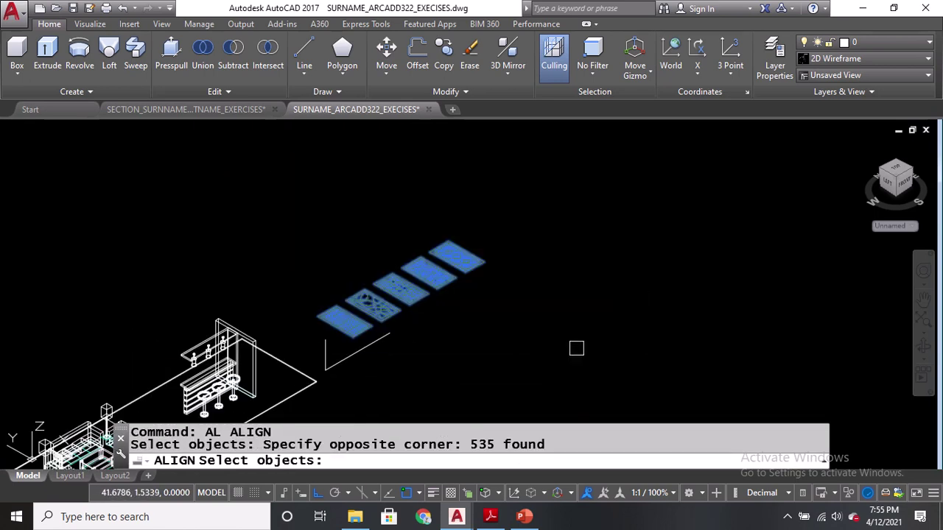
{"action": "scroll", "coordinate": [357, 366], "scroll_direction": "up", "scroll_amount": 2}
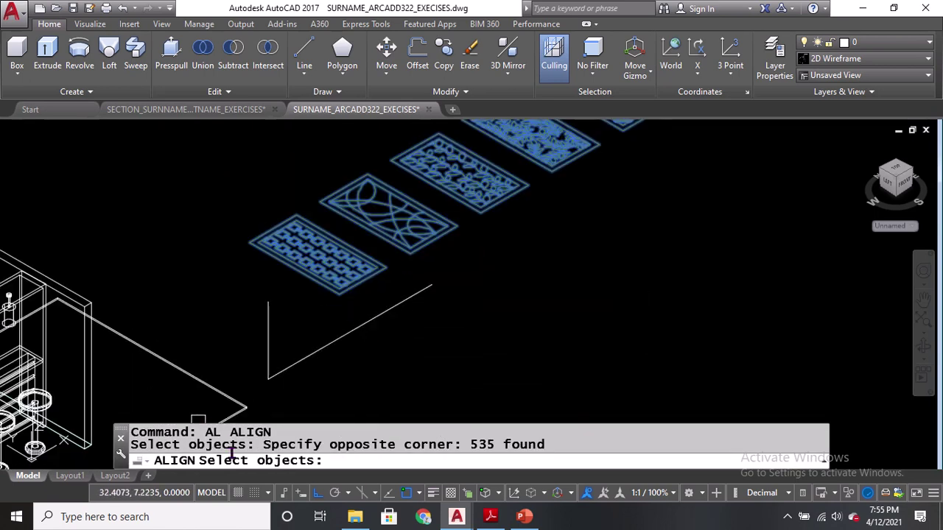
{"action": "key", "text": "Return"}
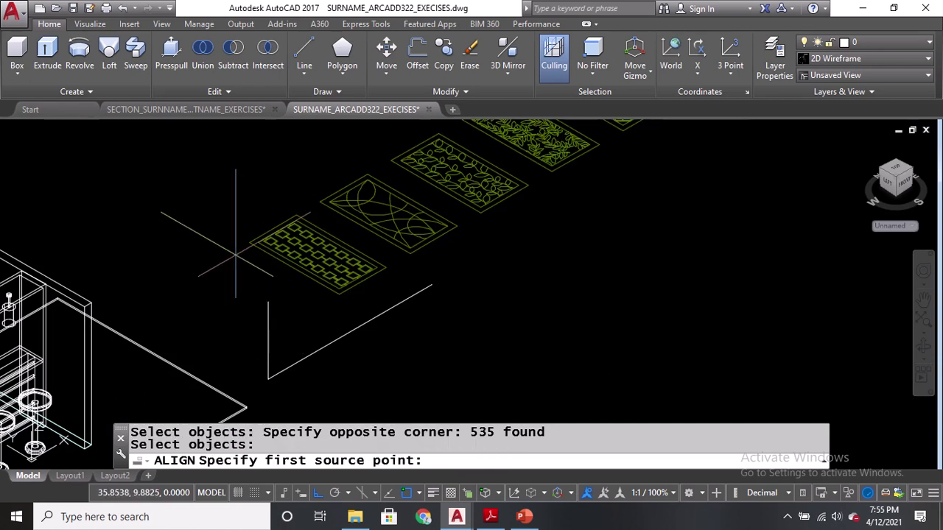
{"action": "scroll", "coordinate": [236, 254], "scroll_direction": "up", "scroll_amount": 1}
{"action": "left_click", "coordinate": [251, 240]}
{"action": "scroll", "coordinate": [255, 234], "scroll_direction": "down", "scroll_amount": 1}
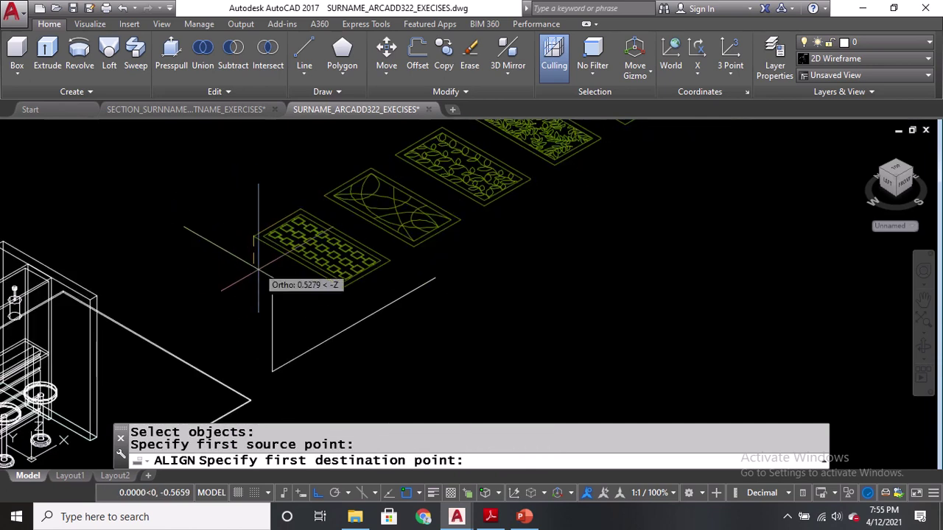
{"action": "scroll", "coordinate": [267, 294], "scroll_direction": "up", "scroll_amount": 2}
{"action": "left_click", "coordinate": [270, 286]}
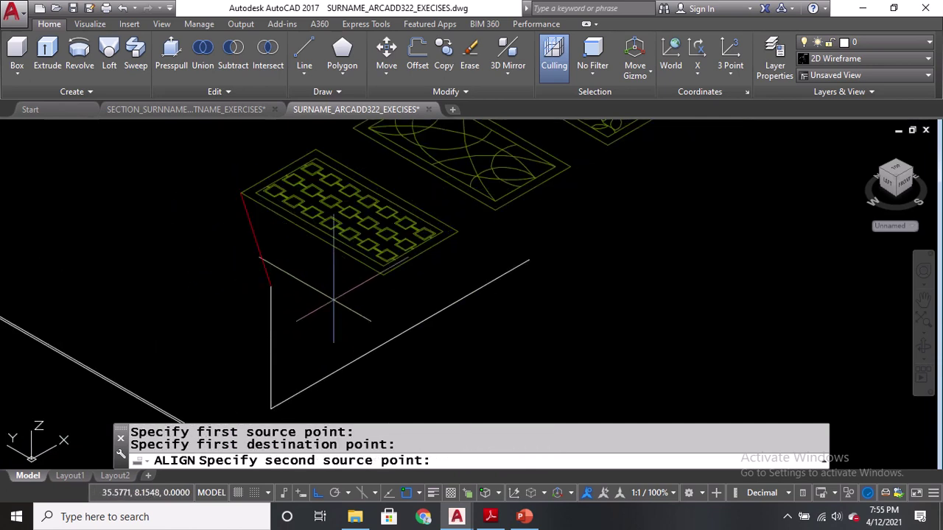
{"action": "left_click", "coordinate": [382, 274]}
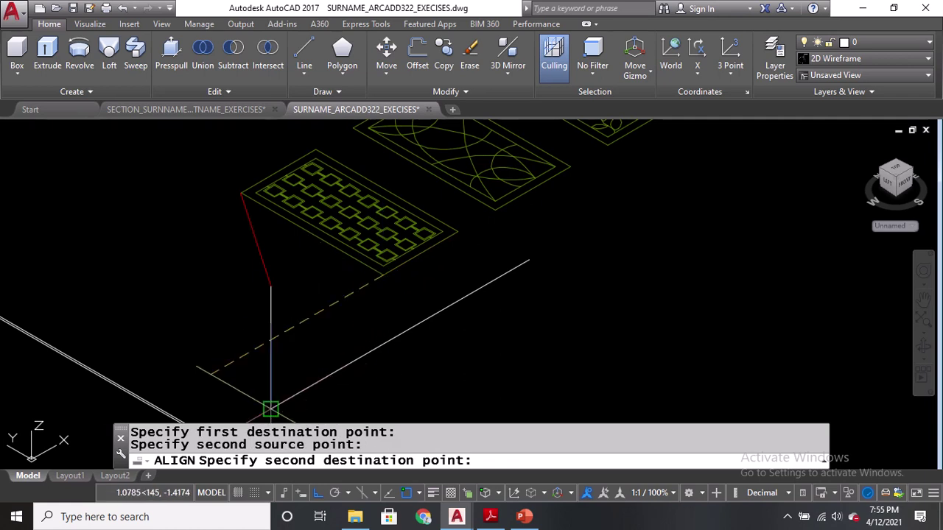
{"action": "left_click", "coordinate": [270, 408]}
{"action": "left_click", "coordinate": [455, 232]}
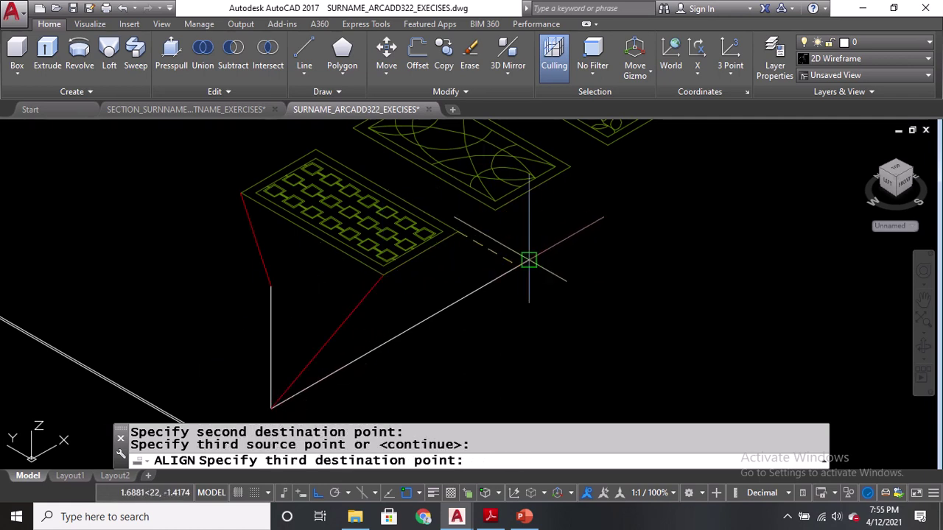
{"action": "left_click", "coordinate": [529, 260]}
Erase the L-shaped 3D polyline that served as the alignment guide
{"action": "scroll", "coordinate": [449, 269], "scroll_direction": "down", "scroll_amount": 4}
{"action": "scroll", "coordinate": [373, 313], "scroll_direction": "up", "scroll_amount": 6}
{"action": "left_click", "coordinate": [501, 291]}
{"action": "type", "text": "E"}
{"action": "key", "text": "Return"}
{"action": "scroll", "coordinate": [77, 206], "scroll_direction": "down", "scroll_amount": 2}
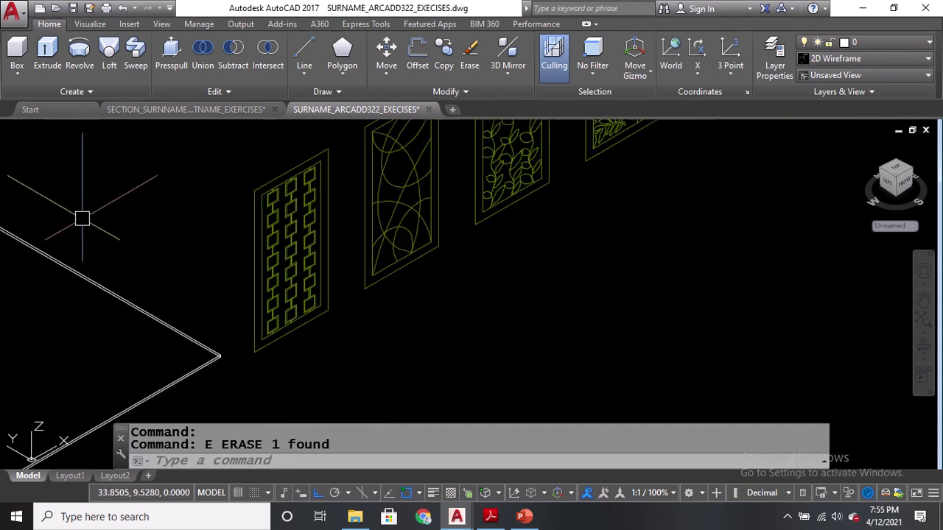
Check the upright panels in Top view and return to an SE Isometric view close to the first panel
{"action": "left_click", "coordinate": [28, 130]}
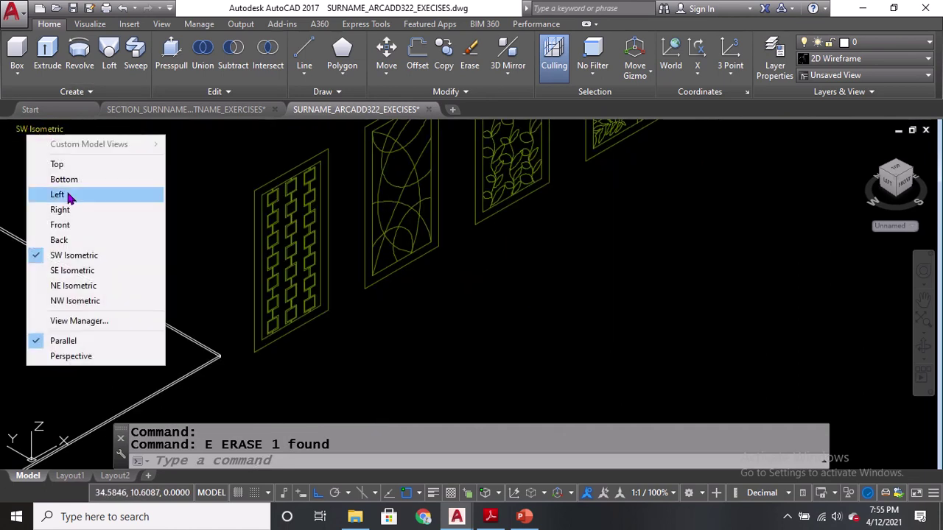
{"action": "left_click", "coordinate": [59, 162]}
{"action": "middle_click_drag", "start_coordinate": [671, 290], "coordinate": [296, 274]}
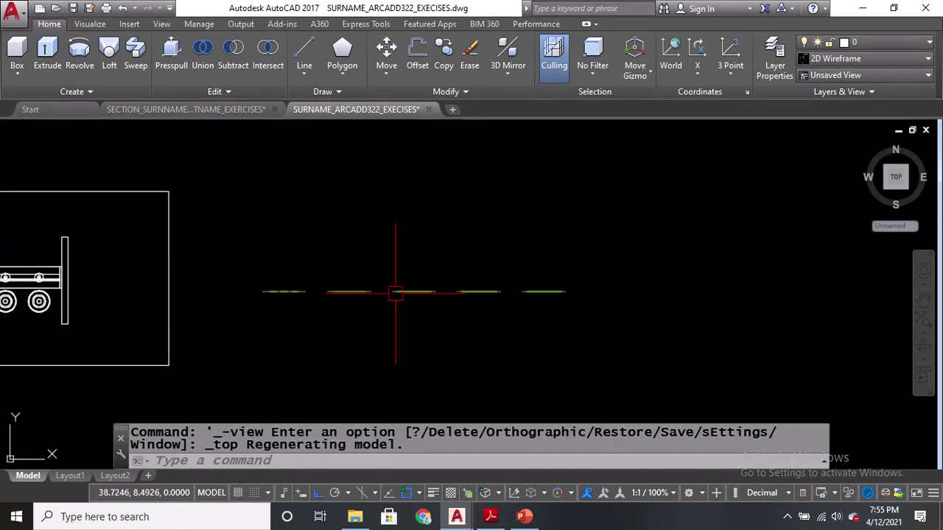
{"action": "scroll", "coordinate": [392, 288], "scroll_direction": "up", "scroll_amount": 3}
{"action": "scroll", "coordinate": [425, 302], "scroll_direction": "up", "scroll_amount": 2}
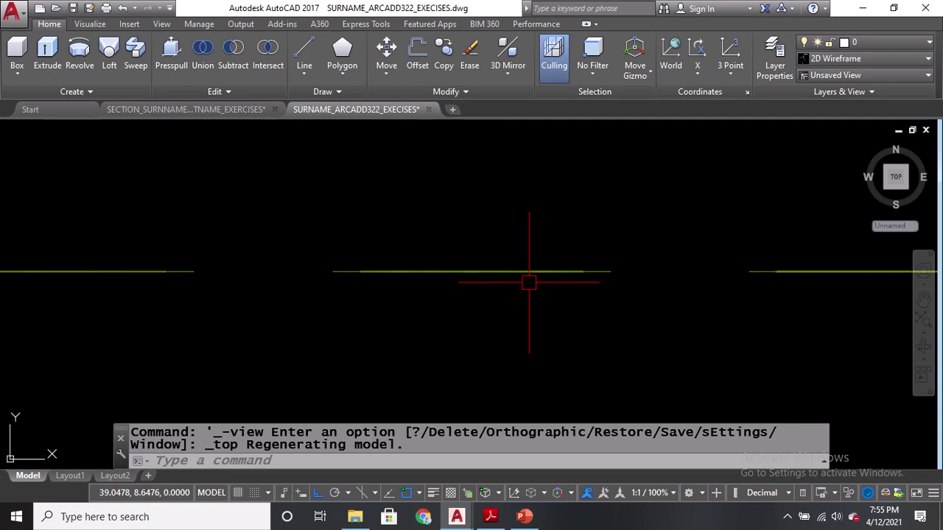
{"action": "scroll", "coordinate": [529, 283], "scroll_direction": "down", "scroll_amount": 2}
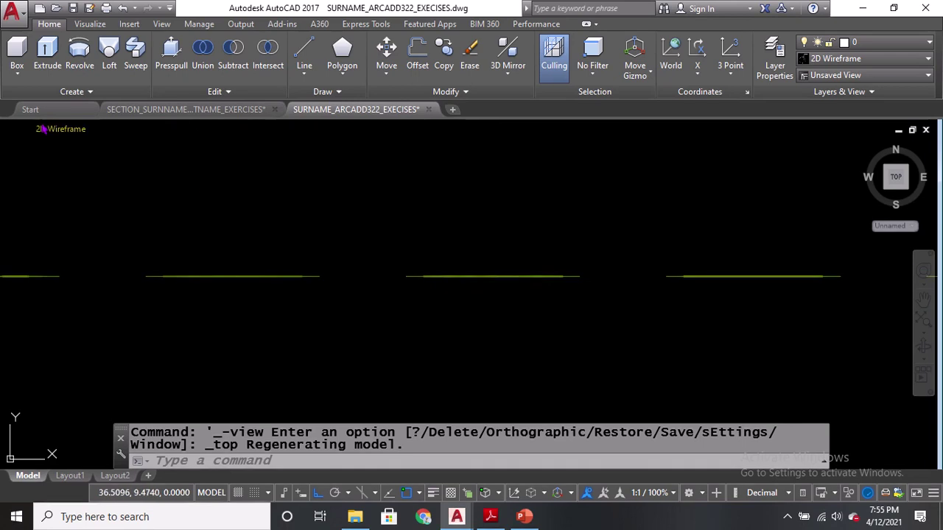
{"action": "left_click", "coordinate": [24, 131]}
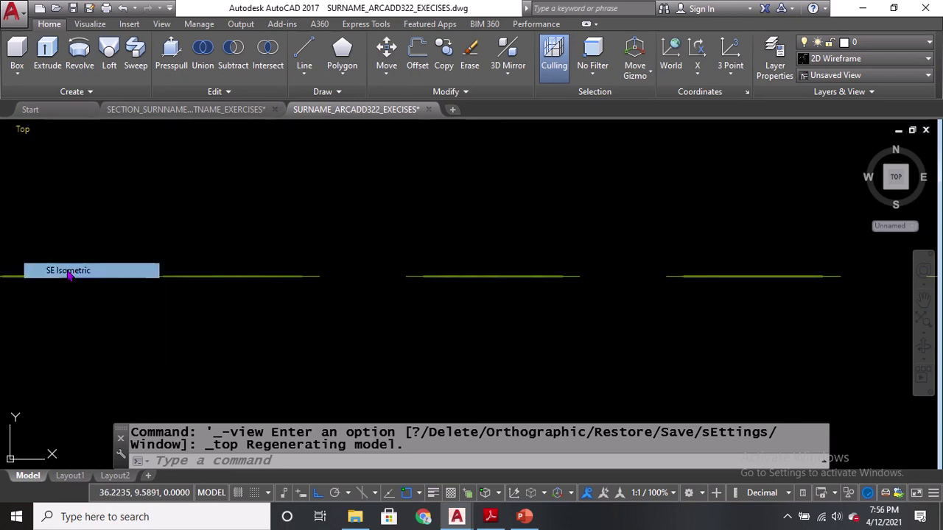
{"action": "left_click", "coordinate": [68, 272]}
{"action": "middle_click_drag", "start_coordinate": [720, 293], "coordinate": [476, 130]}
{"action": "scroll", "coordinate": [368, 179], "scroll_direction": "up", "scroll_amount": 5}
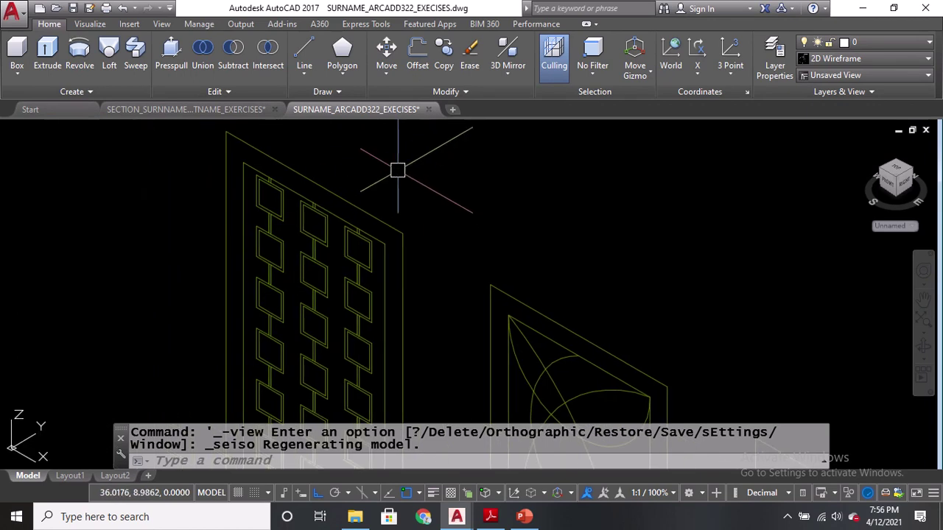
Measure the width of the first panel's frame between its inner and outer top edges
{"action": "type", "text": "DI"}
{"action": "key", "text": "Return"}
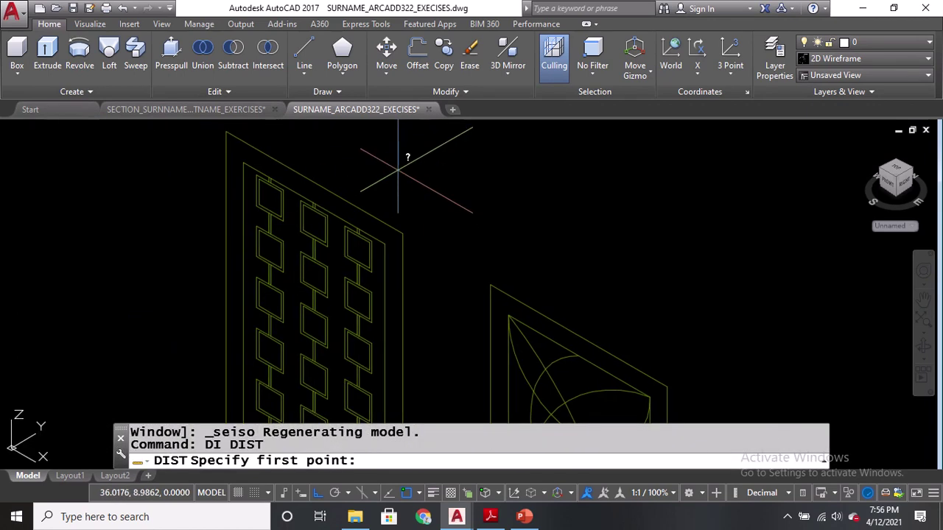
{"action": "scroll", "coordinate": [324, 188], "scroll_direction": "up", "scroll_amount": 4}
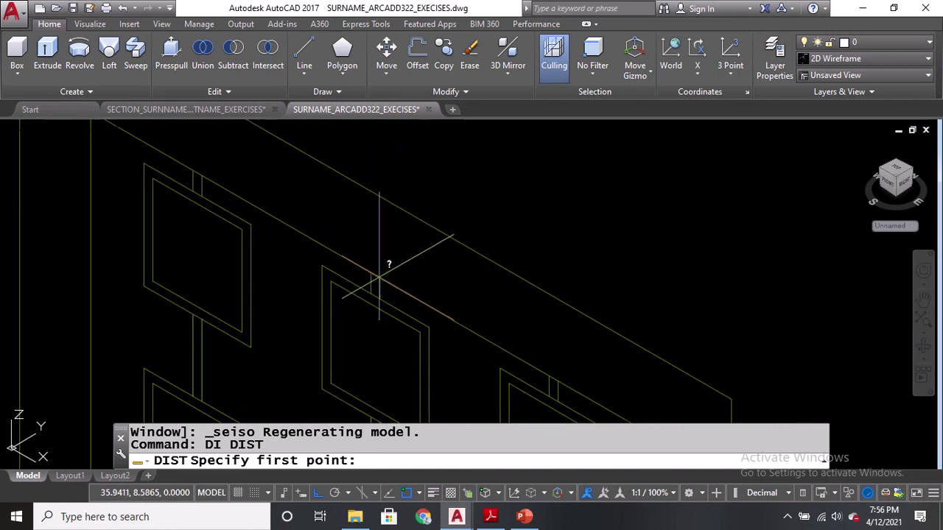
{"action": "scroll", "coordinate": [380, 279], "scroll_direction": "down", "scroll_amount": 3}
{"action": "left_click", "coordinate": [373, 269]}
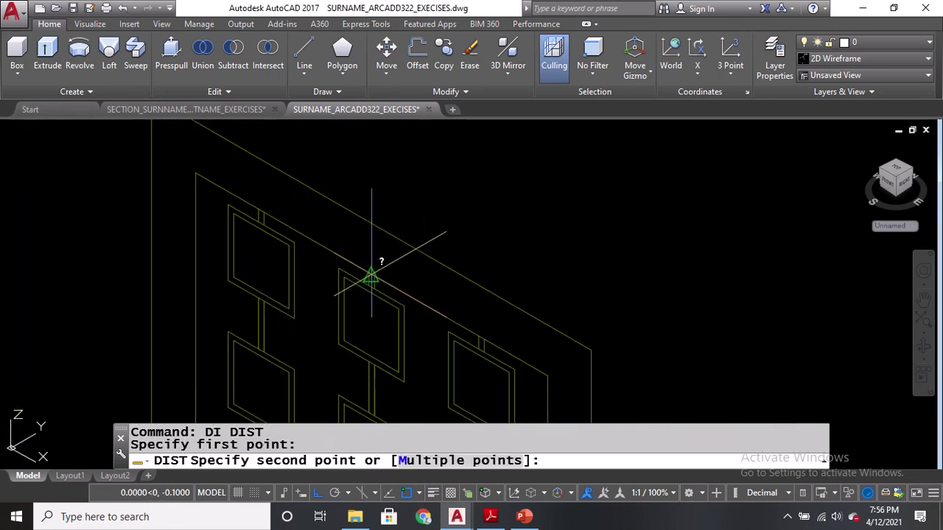
{"action": "left_click", "coordinate": [382, 219]}
{"action": "scroll", "coordinate": [445, 136], "scroll_direction": "down", "scroll_amount": 3}
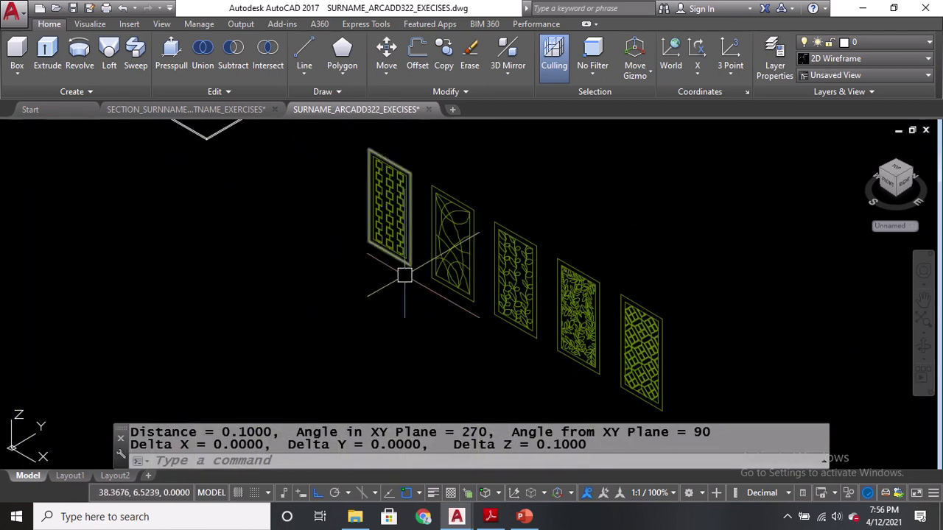
Copy the first panel's outer and inner frame rectangles to the empty space beside it, at the open end of the row
{"action": "type", "text": "CO"}
{"action": "key", "text": "Return"}
{"action": "scroll", "coordinate": [405, 181], "scroll_direction": "up", "scroll_amount": 8}
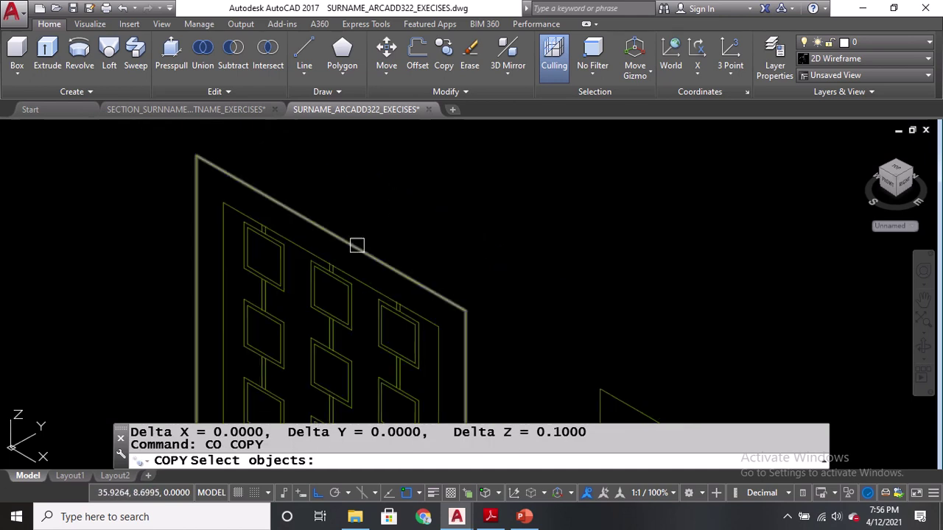
{"action": "left_click", "coordinate": [359, 249]}
{"action": "left_click", "coordinate": [361, 280]}
{"action": "scroll", "coordinate": [365, 264], "scroll_direction": "down", "scroll_amount": 7}
{"action": "key", "text": "Return"}
{"action": "left_click", "coordinate": [508, 239]}
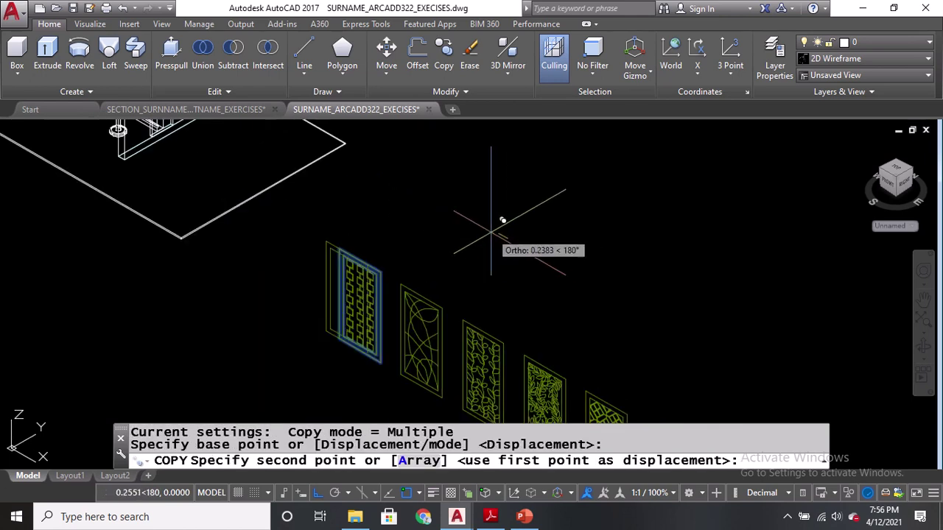
{"action": "left_click", "coordinate": [417, 203]}
{"action": "key", "text": "Return"}
{"action": "middle_click_drag", "start_coordinate": [435, 244], "coordinate": [382, 149]}
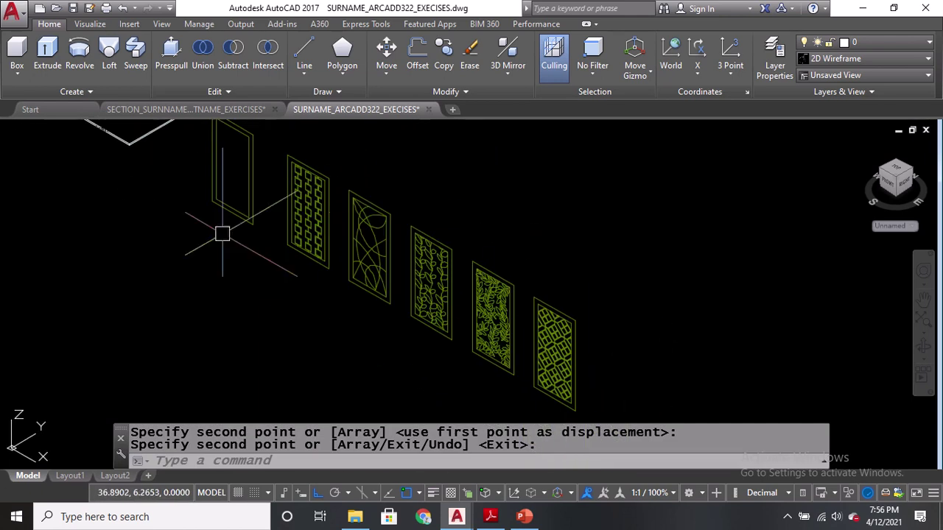
Extrude the copied outer and inner frame rectangles by 0.05
{"action": "middle_click_drag", "start_coordinate": [179, 161], "coordinate": [265, 292]}
{"action": "scroll", "coordinate": [276, 277], "scroll_direction": "up", "scroll_amount": 5}
{"action": "type", "text": "EX"}
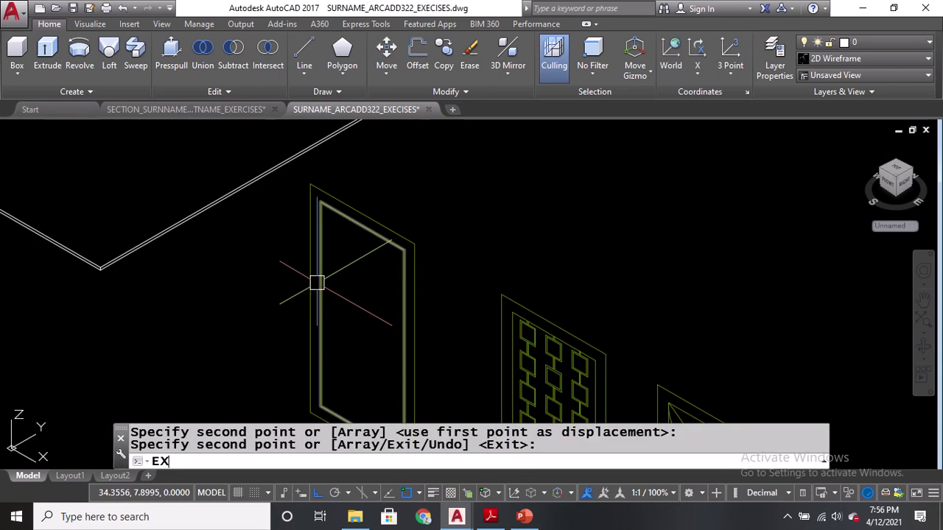
{"action": "type", "text": "T"}
{"action": "key", "text": "Return"}
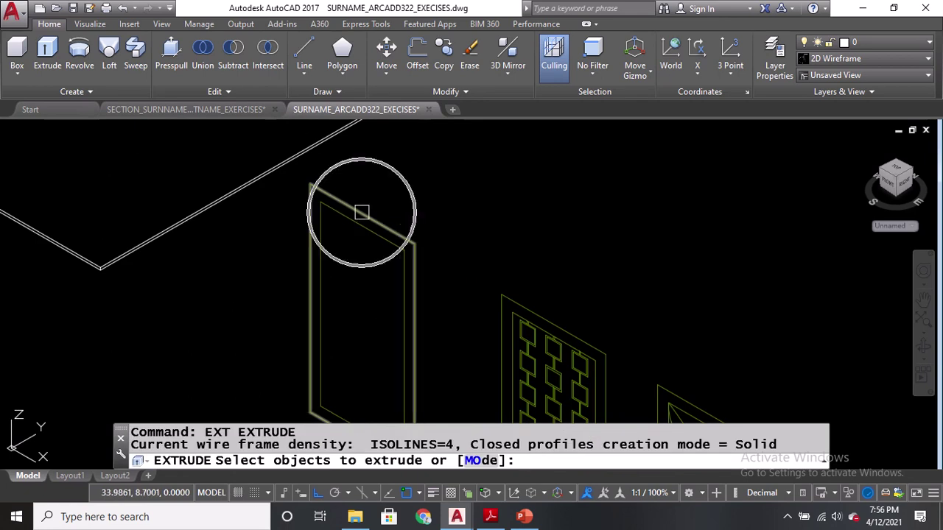
{"action": "left_click", "coordinate": [362, 213]}
{"action": "left_click", "coordinate": [357, 226]}
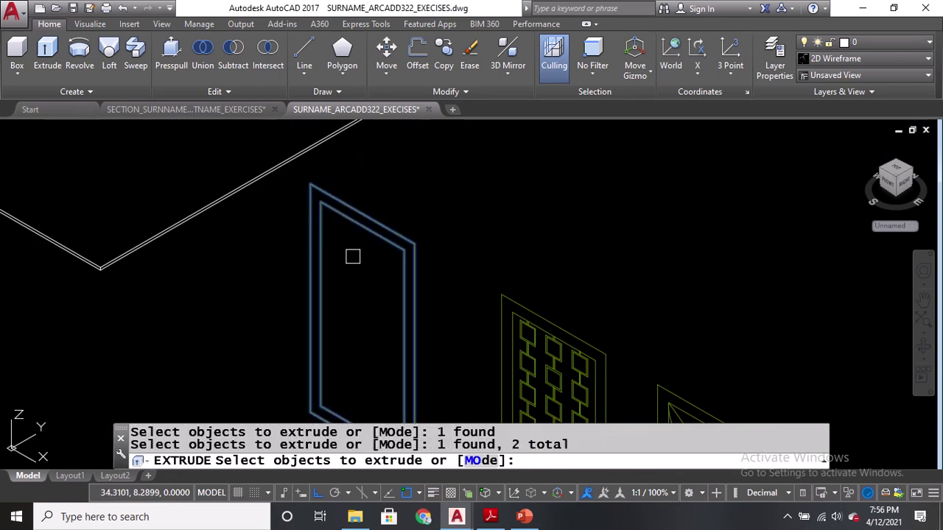
{"action": "key", "text": "Return"}
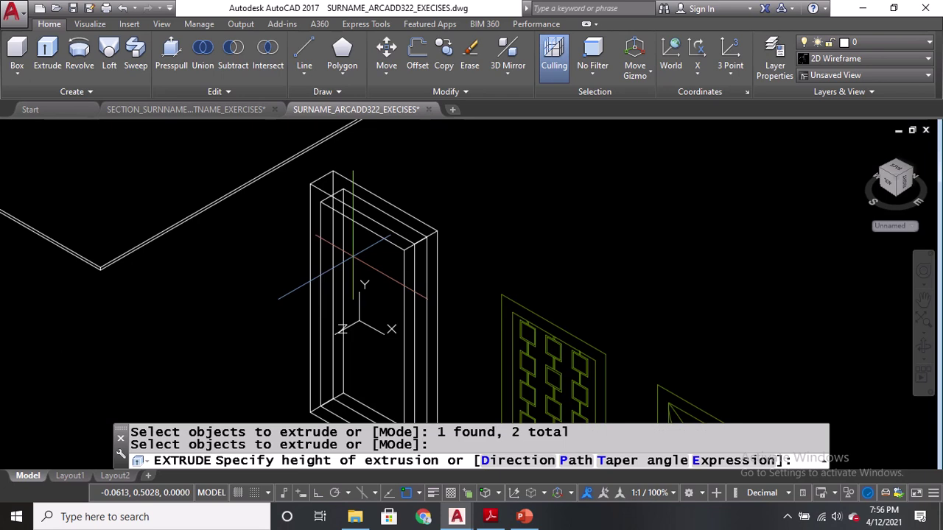
{"action": "type", "text": "0.05"}
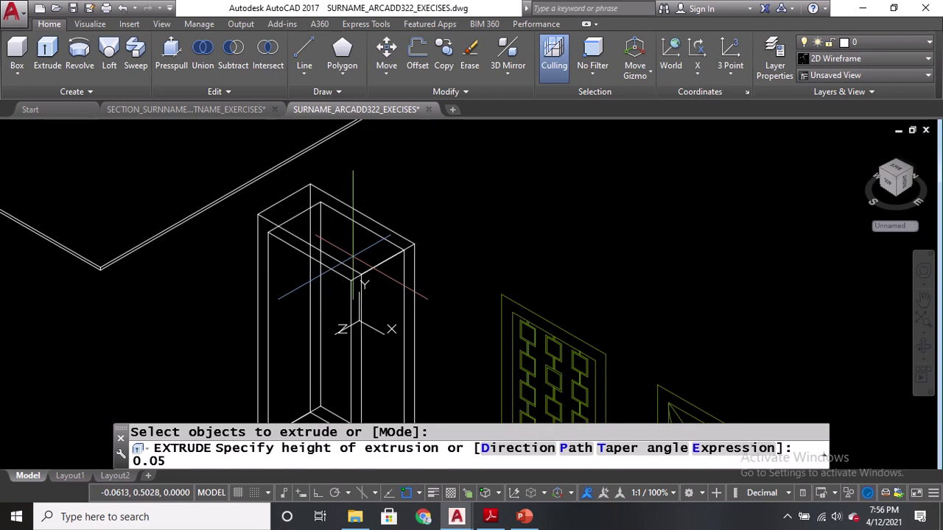
{"action": "key", "text": "Return"}
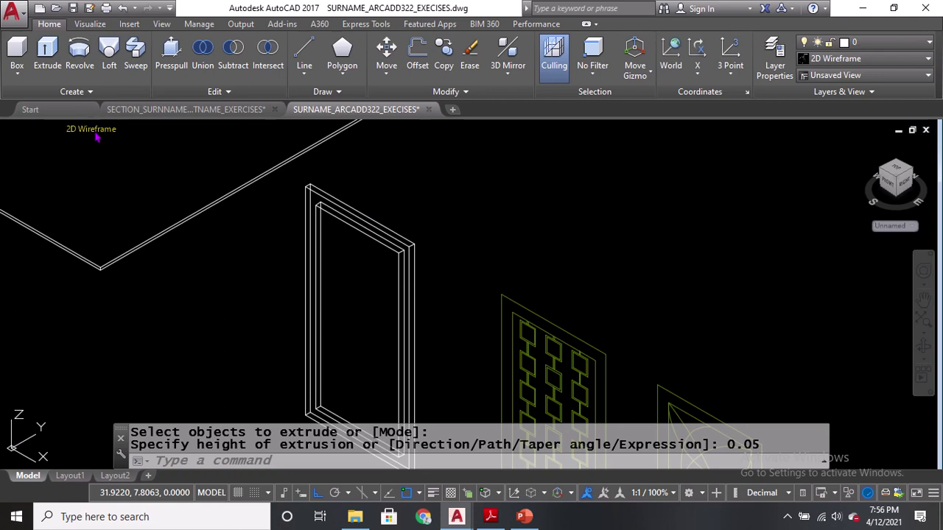
Switch the visual style to Realistic and look closely at the extruded frame
{"action": "left_click", "coordinate": [95, 136]}
{"action": "left_click", "coordinate": [132, 208]}
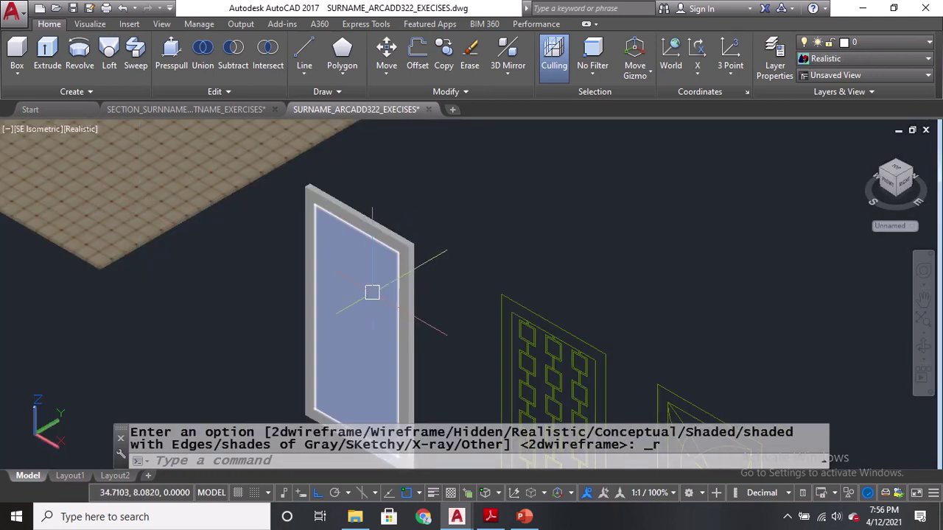
{"action": "scroll", "coordinate": [373, 292], "scroll_direction": "up", "scroll_amount": 2}
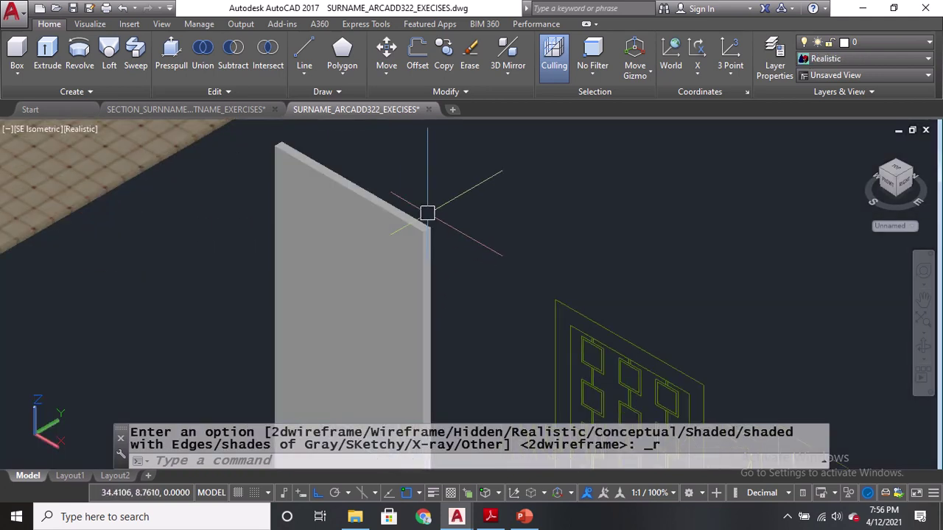
Subtract the inner rectangular solid from the outer one to form a hollow frame
{"action": "mouse_move", "coordinate": [379, 249]}
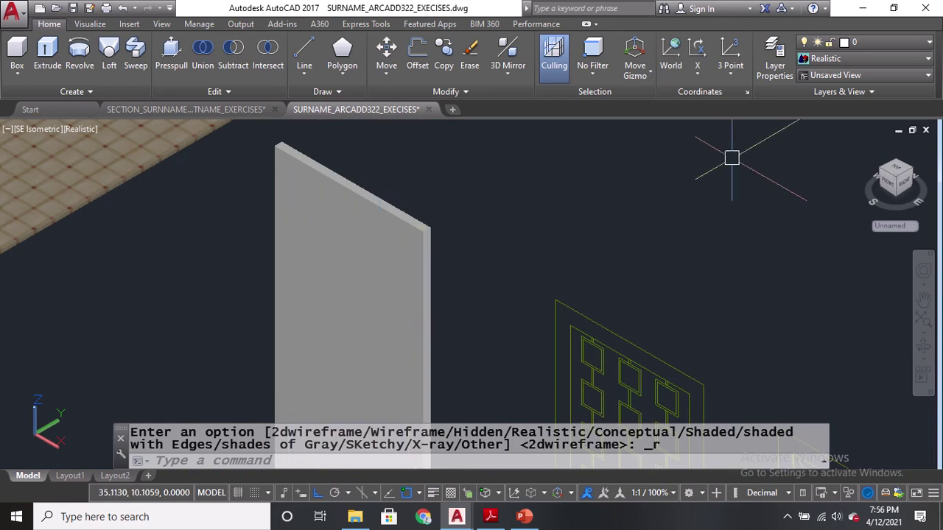
{"action": "left_click", "coordinate": [233, 55]}
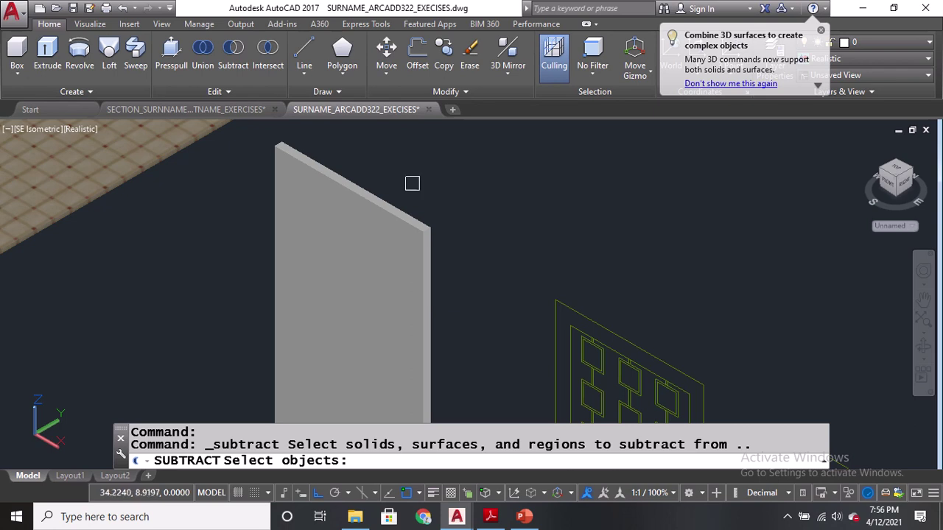
{"action": "left_click", "coordinate": [384, 198]}
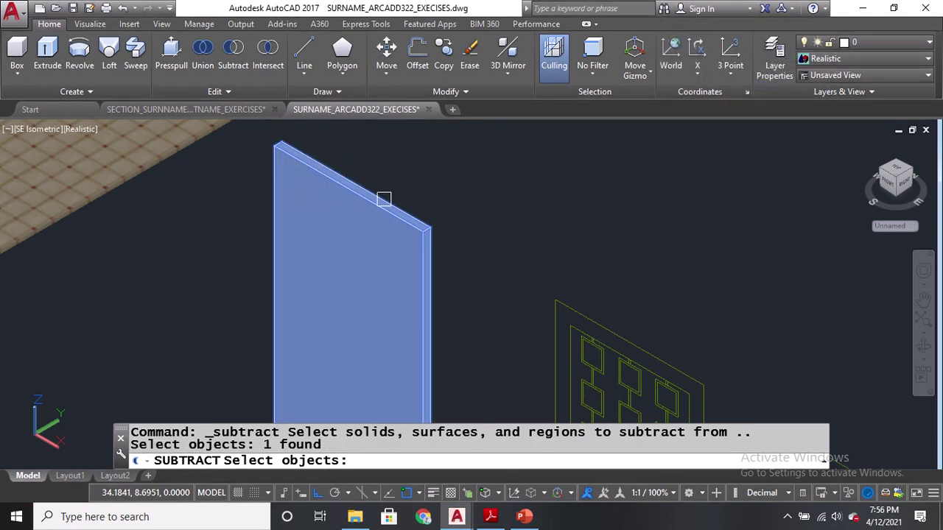
{"action": "key", "text": "Return"}
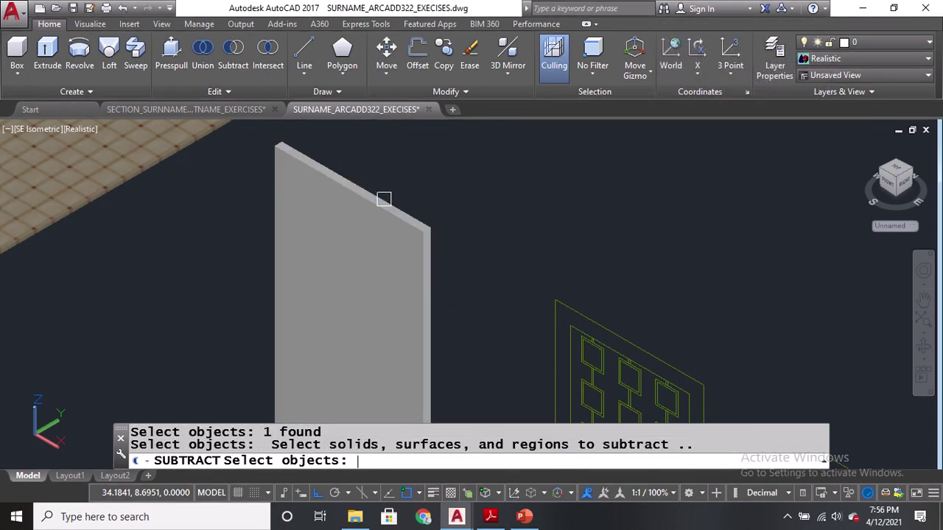
{"action": "left_click", "coordinate": [284, 461]}
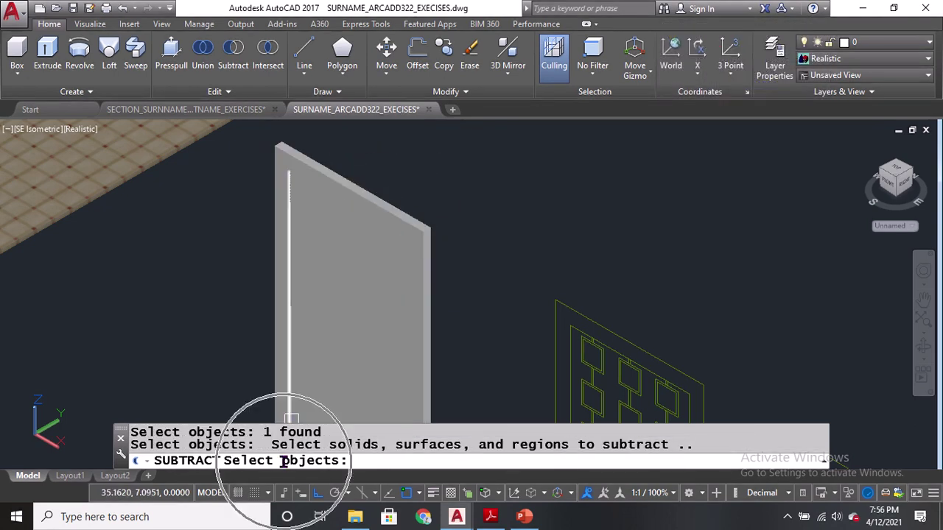
{"action": "left_click", "coordinate": [341, 313]}
{"action": "key", "text": "Return"}
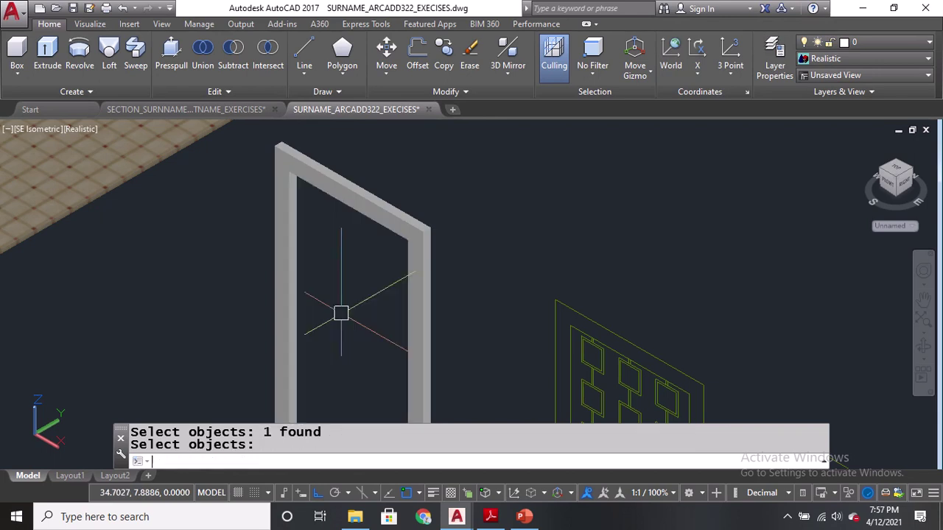
Extrude the outer and inner outlines of the top square in the first patterned panel's middle column by 0.0125
{"action": "scroll", "coordinate": [365, 258], "scroll_direction": "down", "scroll_amount": 1}
{"action": "middle_click_drag", "start_coordinate": [400, 316], "coordinate": [391, 256]}
{"action": "middle_click_drag", "start_coordinate": [491, 312], "coordinate": [387, 257]}
{"action": "scroll", "coordinate": [454, 163], "scroll_direction": "up", "scroll_amount": 3}
{"action": "key", "text": "Escape"}
{"action": "scroll", "coordinate": [394, 192], "scroll_direction": "up", "scroll_amount": 3}
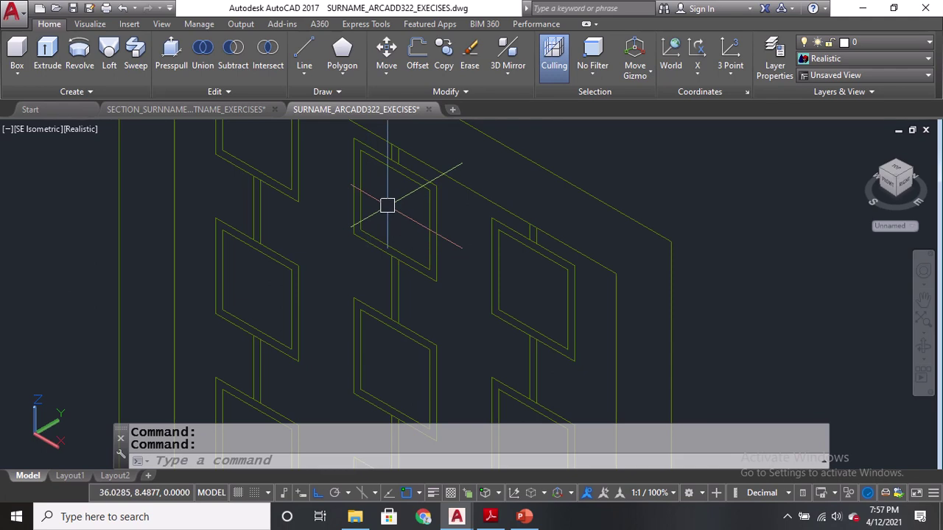
{"action": "middle_click_drag", "start_coordinate": [388, 205], "coordinate": [392, 243]}
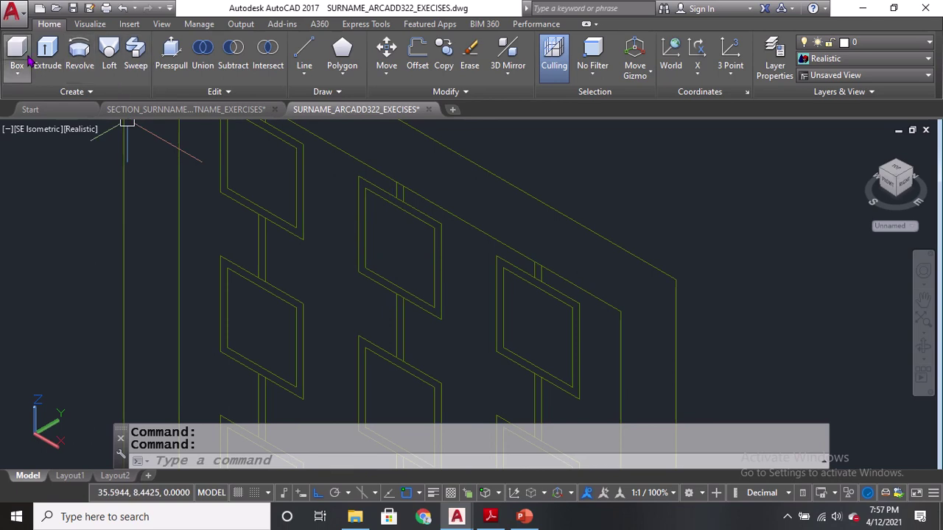
{"action": "left_click", "coordinate": [52, 63]}
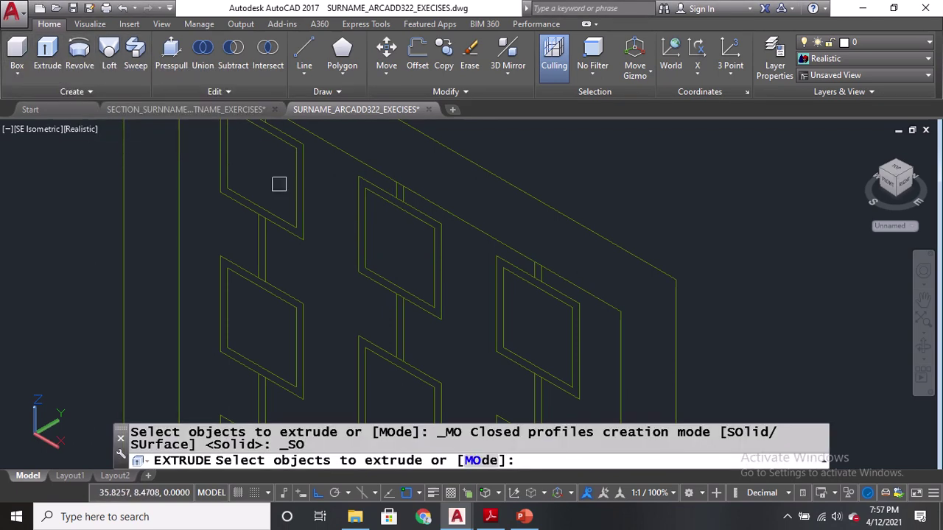
{"action": "scroll", "coordinate": [437, 208], "scroll_direction": "up", "scroll_amount": 2}
{"action": "left_click", "coordinate": [440, 209]}
{"action": "left_click", "coordinate": [433, 220]}
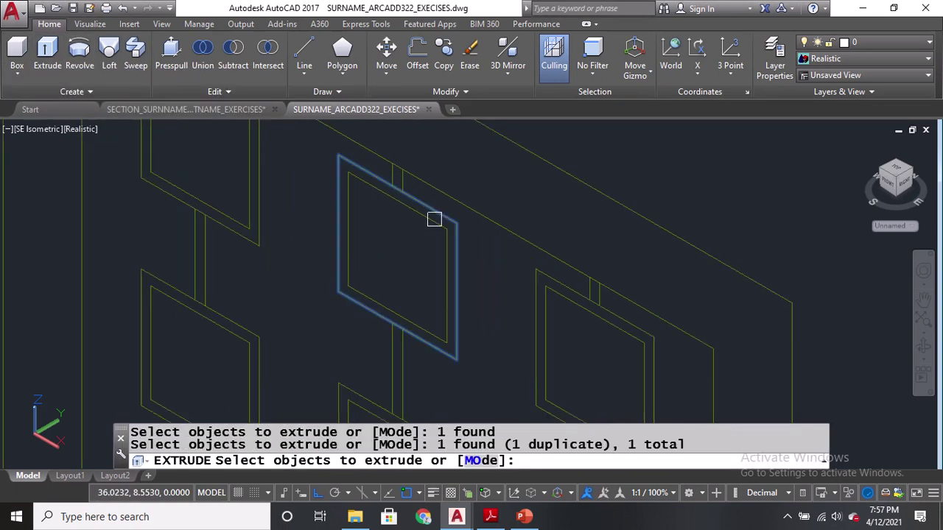
{"action": "left_click", "coordinate": [429, 222]}
{"action": "key", "text": "Return"}
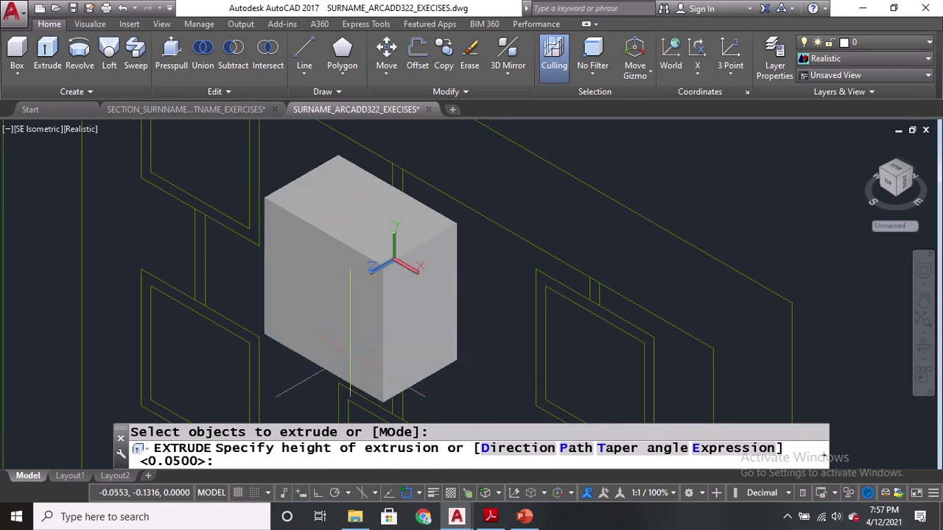
{"action": "left_click", "coordinate": [371, 460]}
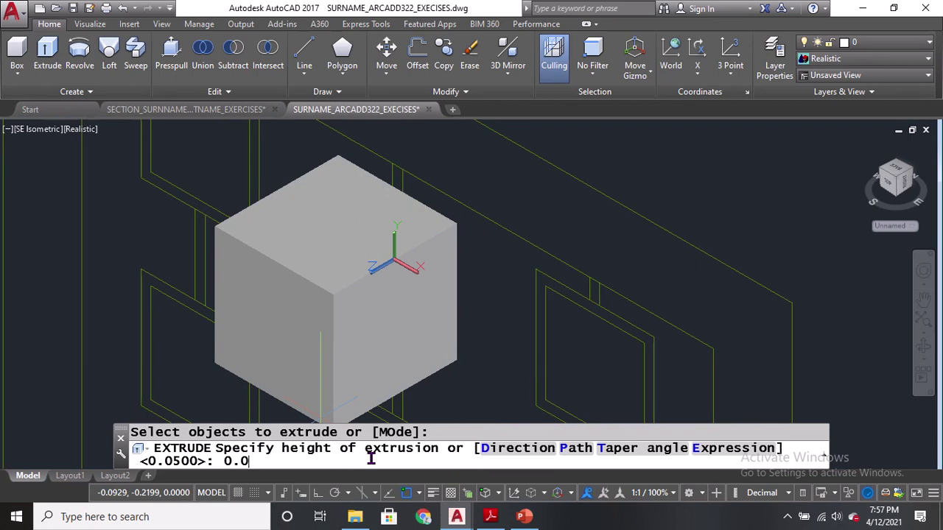
{"action": "type", "text": "0.0125"}
{"action": "key", "text": "Return"}
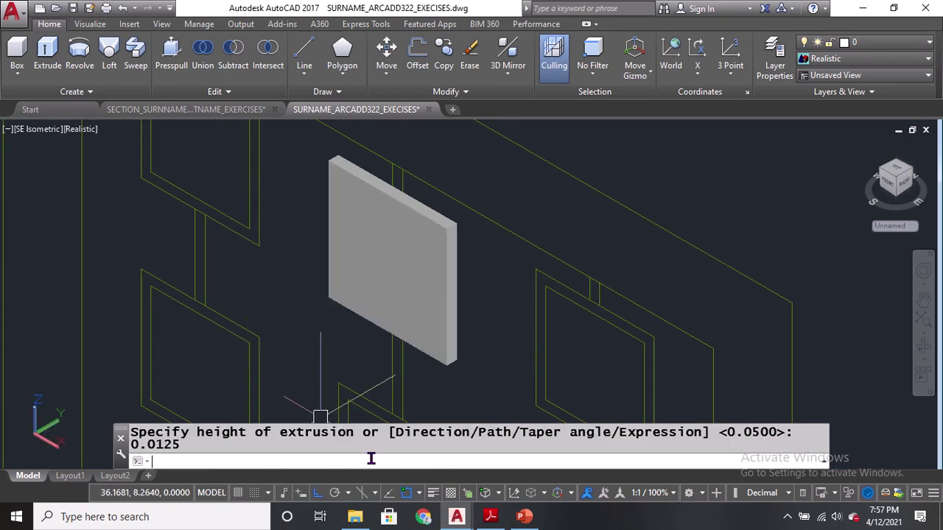
Subtract the inner square solid from the outer one to leave a hollow square ring
{"action": "left_click", "coordinate": [233, 63]}
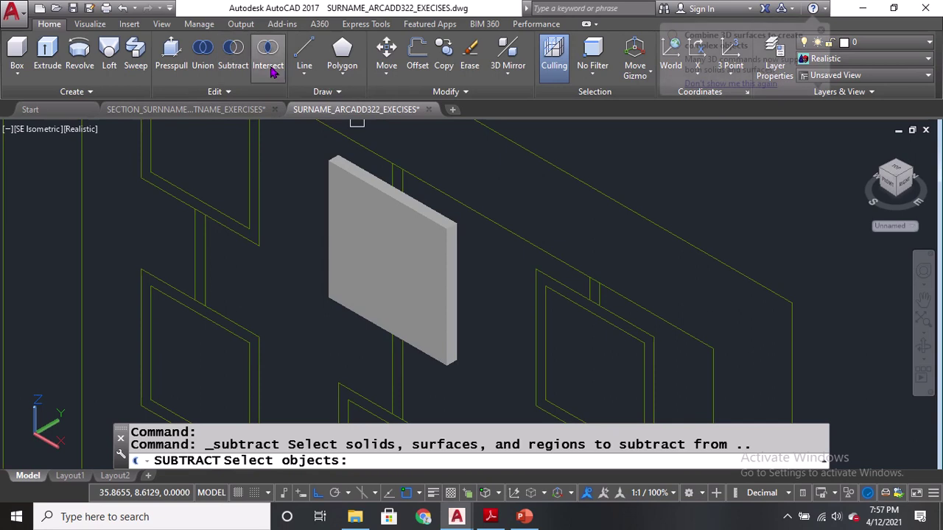
{"action": "left_click", "coordinate": [329, 455]}
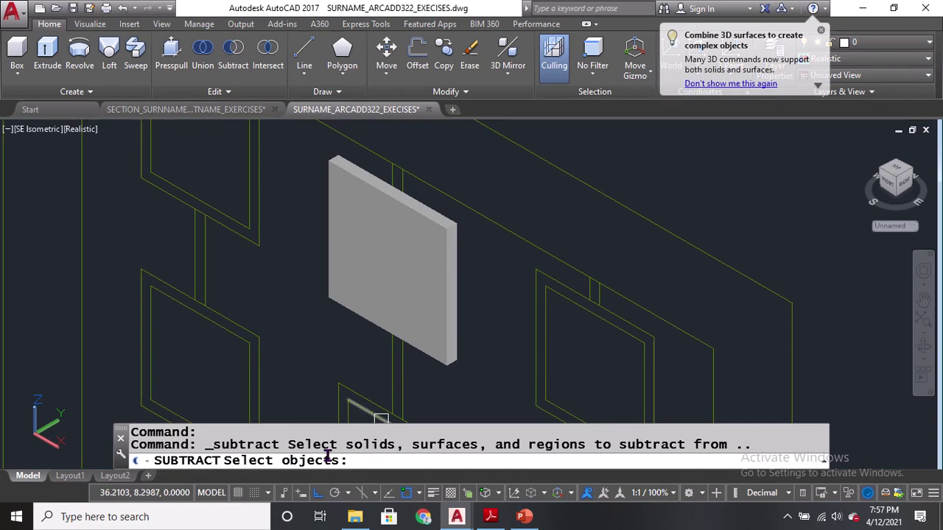
{"action": "left_click", "coordinate": [459, 263]}
{"action": "left_click", "coordinate": [459, 263]}
{"action": "key", "text": "Return"}
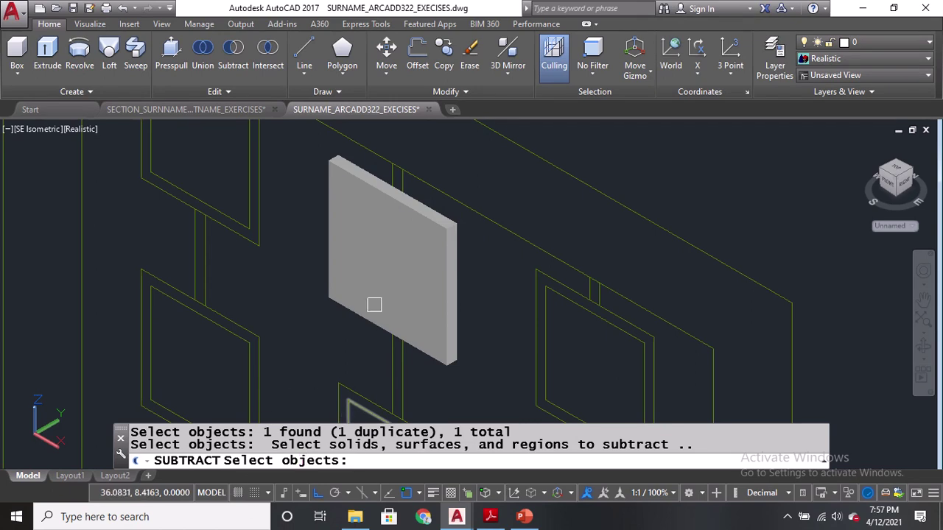
{"action": "left_click", "coordinate": [369, 208]}
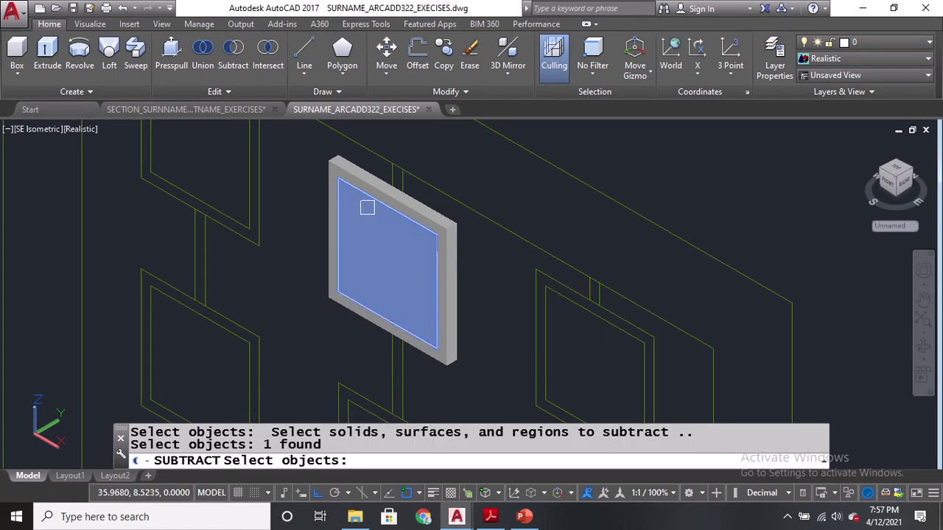
{"action": "key", "text": "Return"}
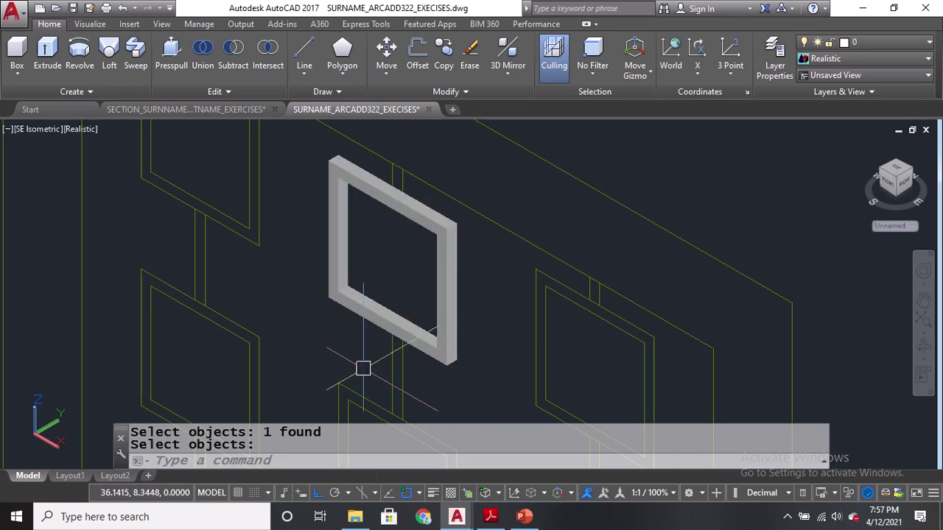
Extrude one of the two vertical connector lines below the hollow square ring sideways to its parallel line
{"action": "middle_click_drag", "start_coordinate": [364, 366], "coordinate": [389, 207]}
{"action": "scroll", "coordinate": [417, 253], "scroll_direction": "up", "scroll_amount": 2}
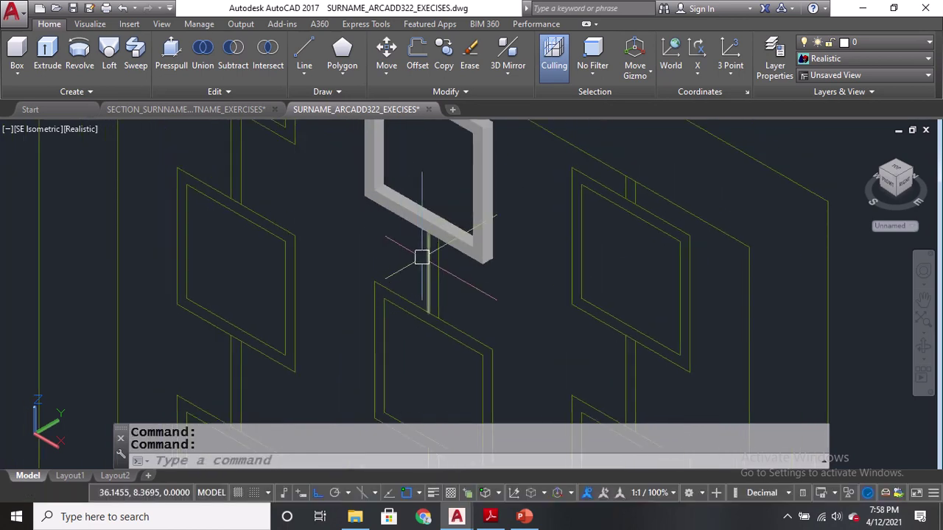
{"action": "type", "text": "EXT"}
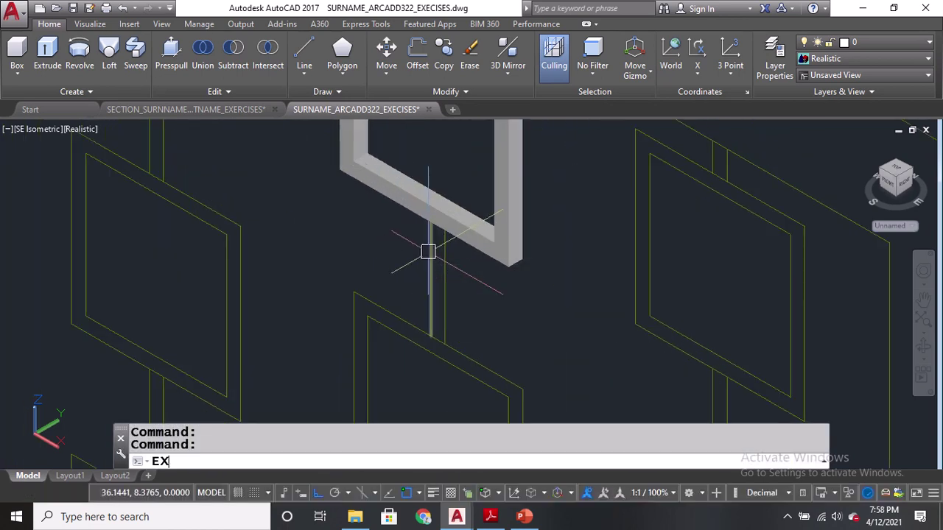
{"action": "key", "text": "Return"}
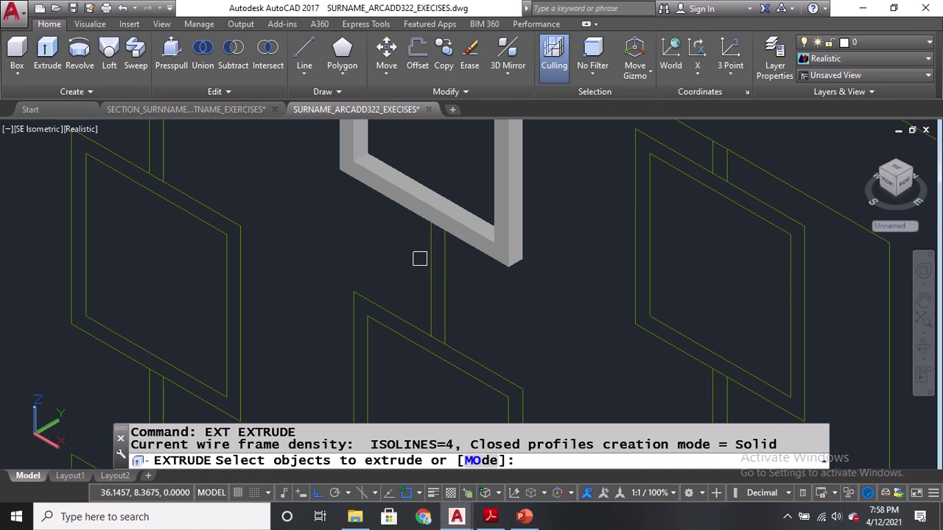
{"action": "left_click", "coordinate": [431, 255]}
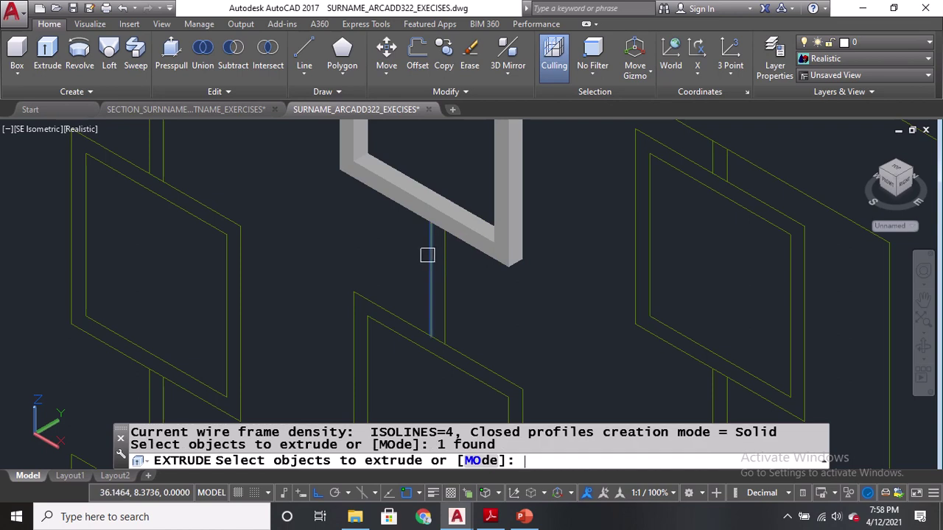
{"action": "key", "text": "Return"}
{"action": "scroll", "coordinate": [442, 280], "scroll_direction": "up", "scroll_amount": 3}
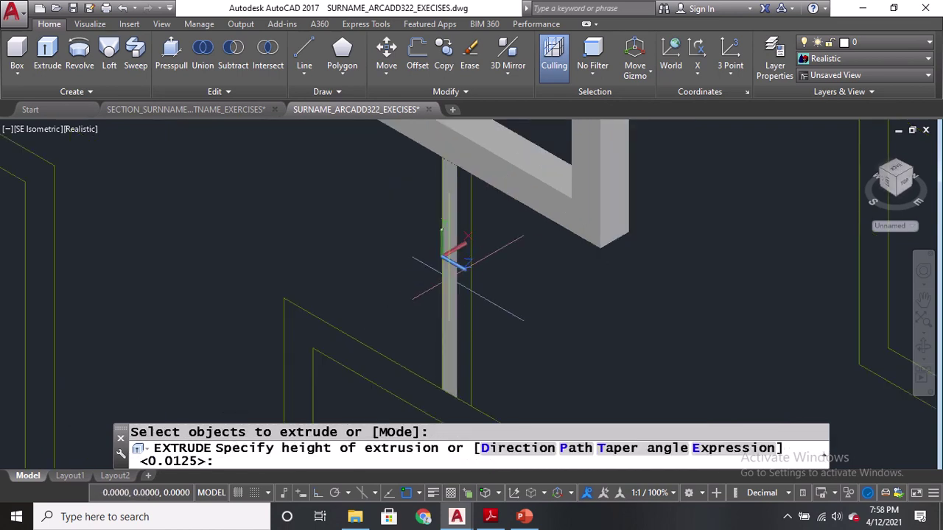
{"action": "left_click", "coordinate": [451, 302]}
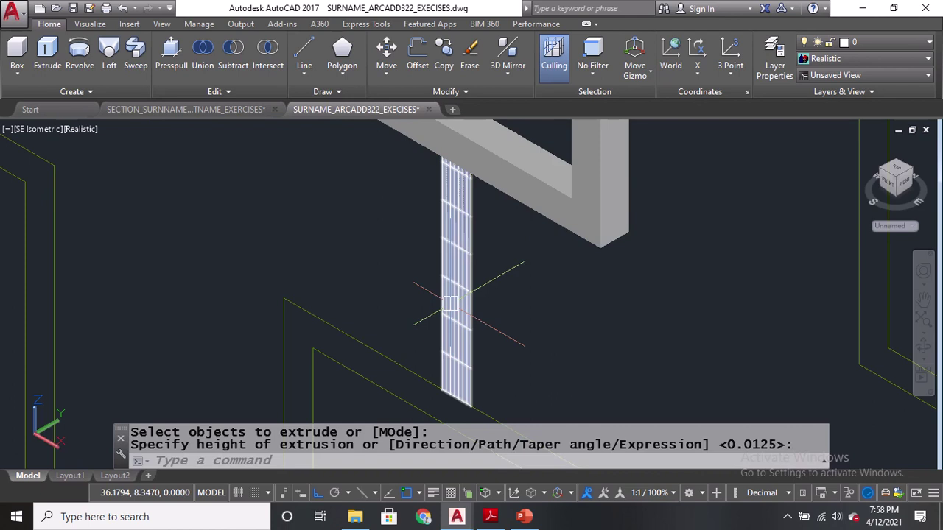
Extrude the flat connector surface below the hollow square ring by 0.0125 to make it solid
{"action": "type", "text": "EXT"}
{"action": "key", "text": "Return"}
{"action": "scroll", "coordinate": [447, 294], "scroll_direction": "up", "scroll_amount": 2}
{"action": "left_click", "coordinate": [453, 282]}
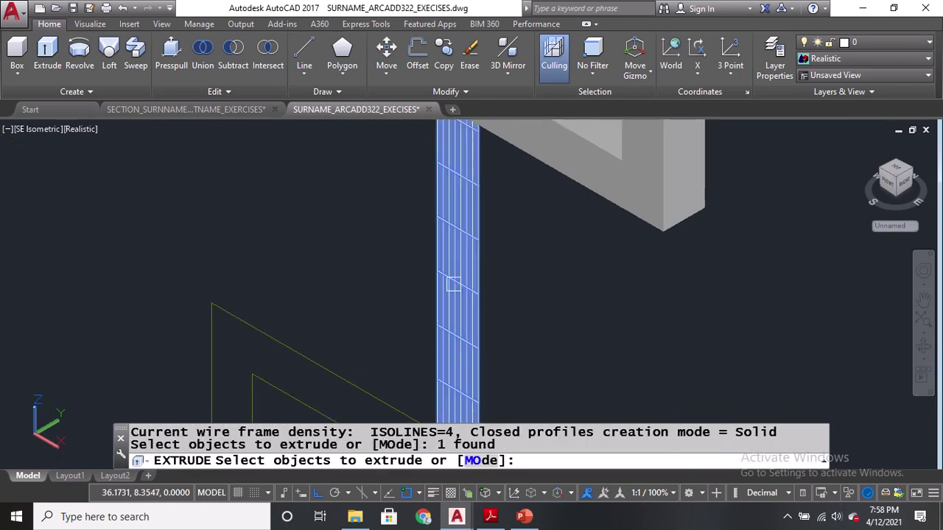
{"action": "scroll", "coordinate": [453, 283], "scroll_direction": "down", "scroll_amount": 3}
{"action": "key", "text": "Return"}
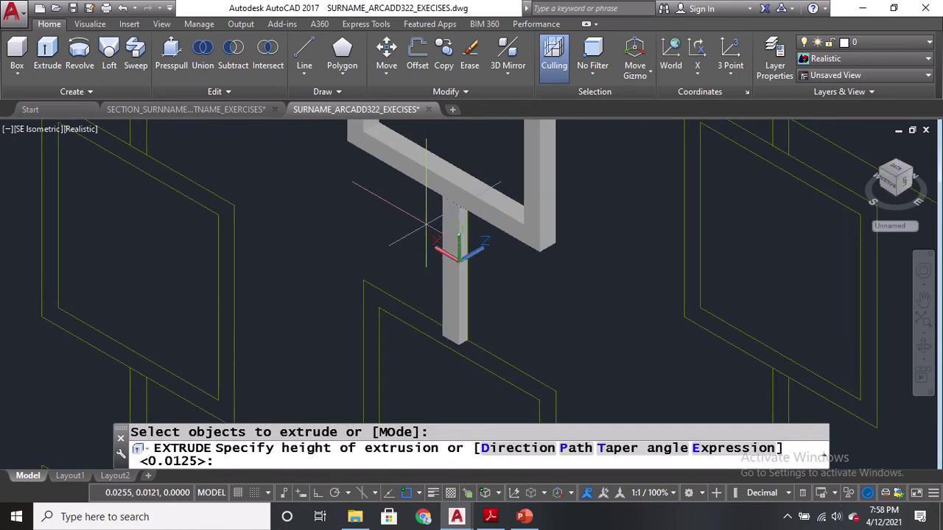
{"action": "type", "text": "0.0125"}
{"action": "key", "text": "Return"}
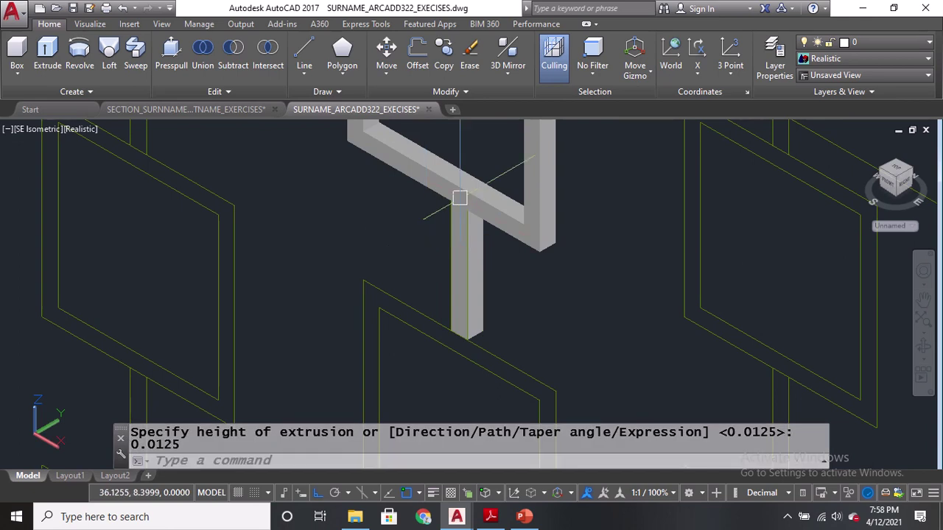
Switch the model to the 2D Wireframe visual style for the joint between the ring and its connector
{"action": "left_click", "coordinate": [81, 129]}
{"action": "left_click", "coordinate": [126, 163]}
{"action": "scroll", "coordinate": [483, 195], "scroll_direction": "up", "scroll_amount": 3}
{"action": "middle_click_drag", "start_coordinate": [511, 252], "coordinate": [511, 350]}
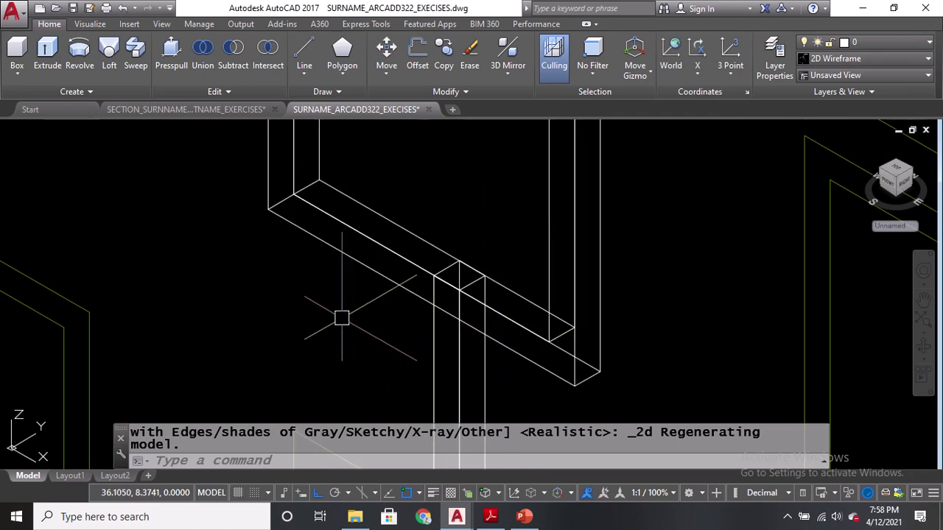
Orbit around the connector's top end and preview it in the Realistic visual style to examine how it meets the ring
{"action": "type", "text": "3"}
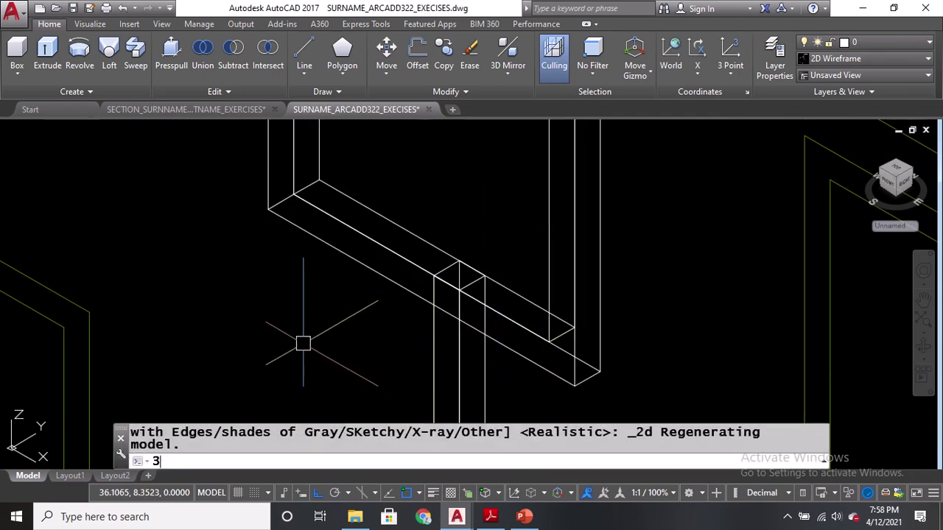
{"action": "type", "text": "DO"}
{"action": "key", "text": "Return"}
{"action": "left_click_drag", "start_coordinate": [348, 322], "coordinate": [311, 252]}
{"action": "key", "text": "Escape"}
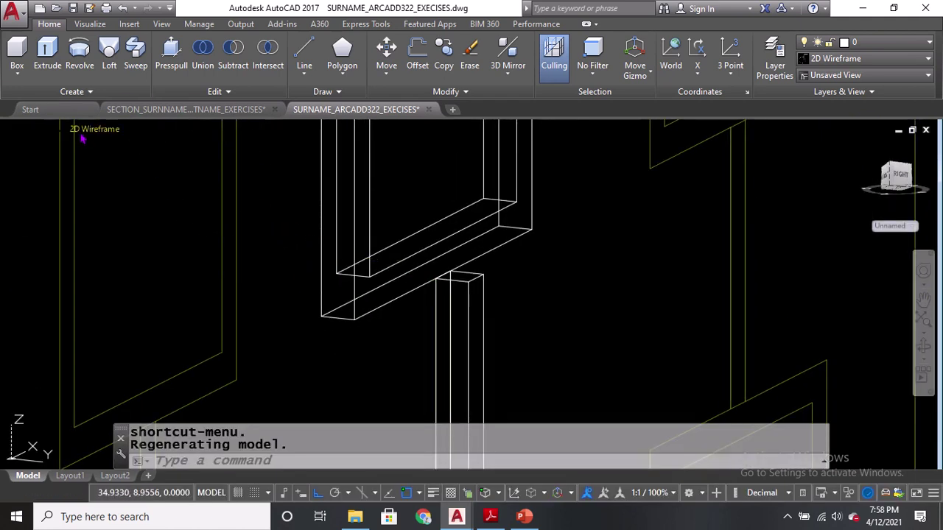
{"action": "left_click", "coordinate": [84, 132]}
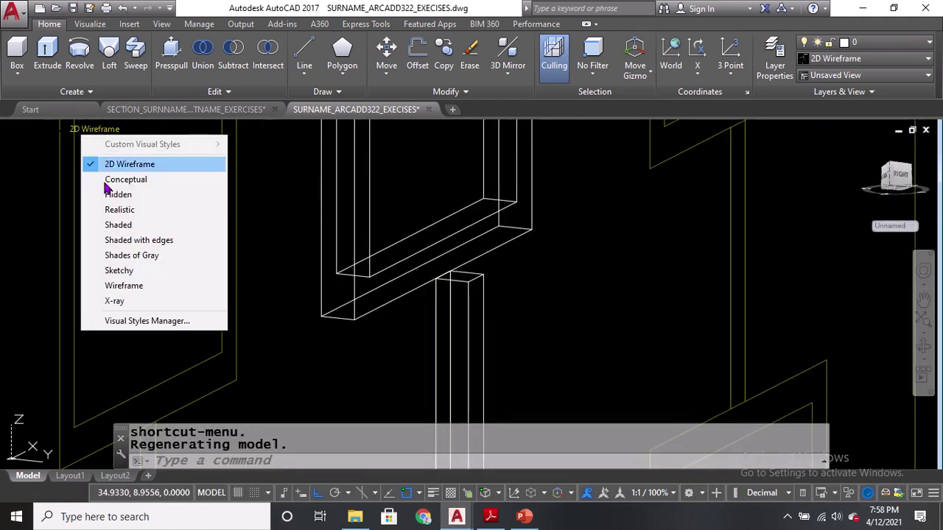
{"action": "left_click", "coordinate": [117, 210]}
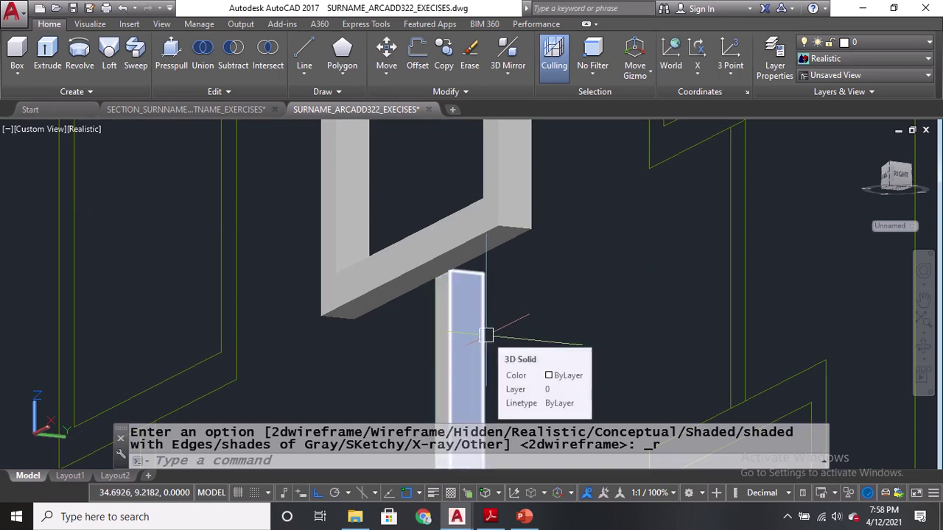
{"action": "key", "text": "ctrl+z"}
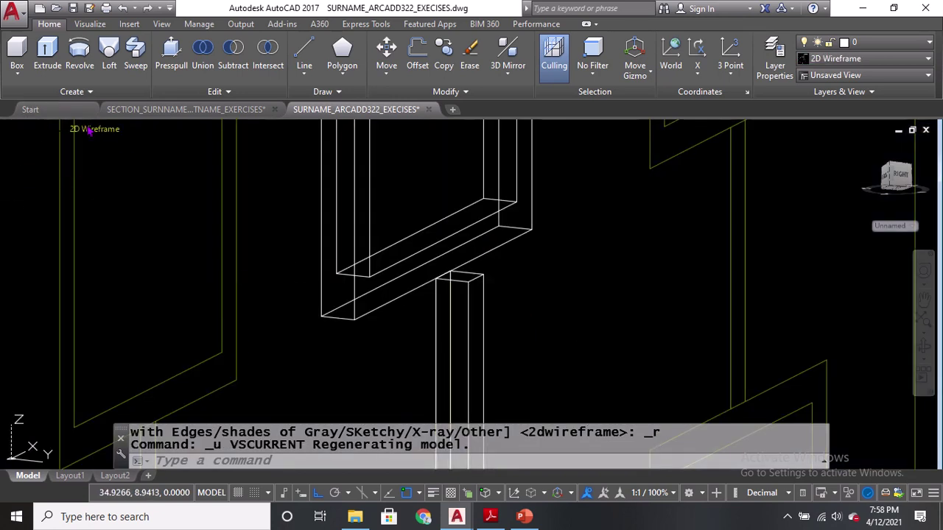
Set the visual style to 2D Wireframe and restore the SE Isometric view
{"action": "left_click", "coordinate": [87, 129]}
{"action": "left_click", "coordinate": [118, 160]}
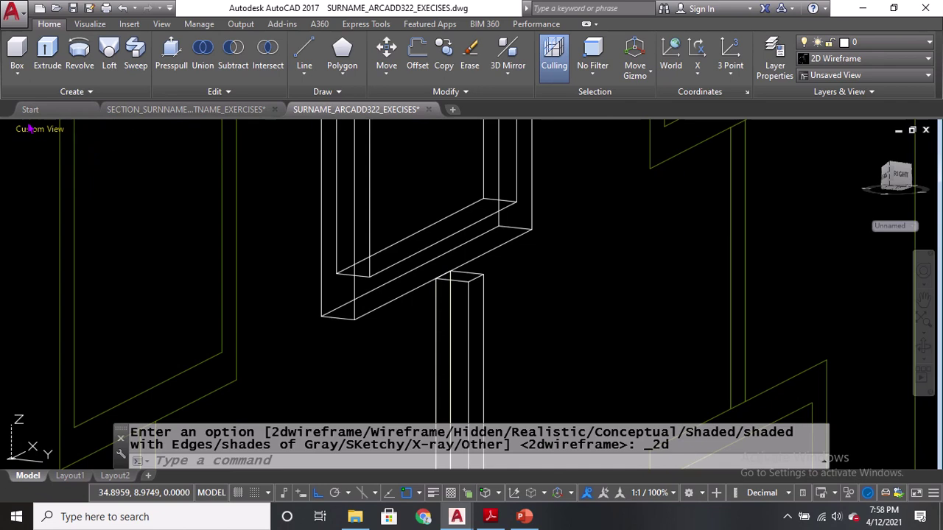
{"action": "left_click", "coordinate": [29, 129]}
{"action": "left_click", "coordinate": [46, 269]}
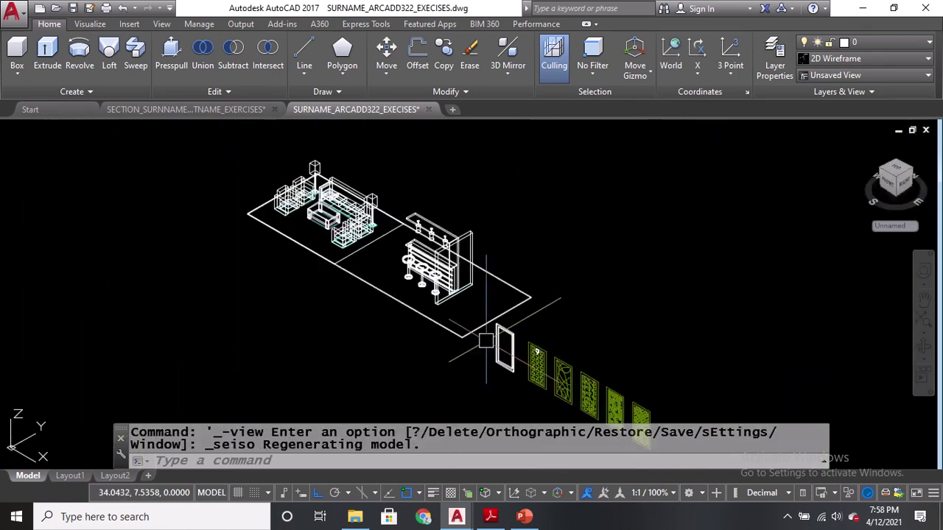
Move the connector by the midpoint of its top edge so it lines up with the ring's underside
{"action": "middle_click_drag", "start_coordinate": [485, 341], "coordinate": [383, 309]}
{"action": "scroll", "coordinate": [383, 310], "scroll_direction": "up", "scroll_amount": 8}
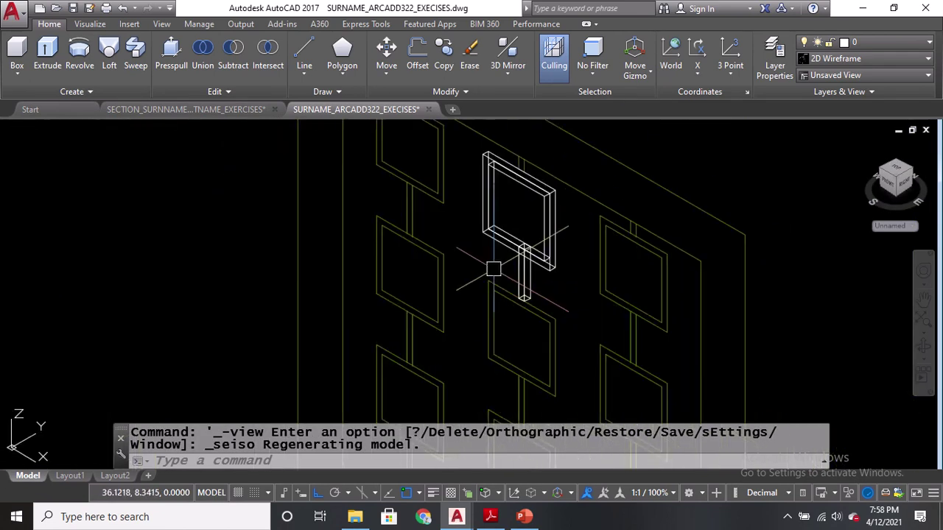
{"action": "scroll", "coordinate": [492, 269], "scroll_direction": "up", "scroll_amount": 2}
{"action": "type", "text": "M"}
{"action": "key", "text": "Return"}
{"action": "left_click", "coordinate": [571, 278]}
{"action": "key", "text": "Return"}
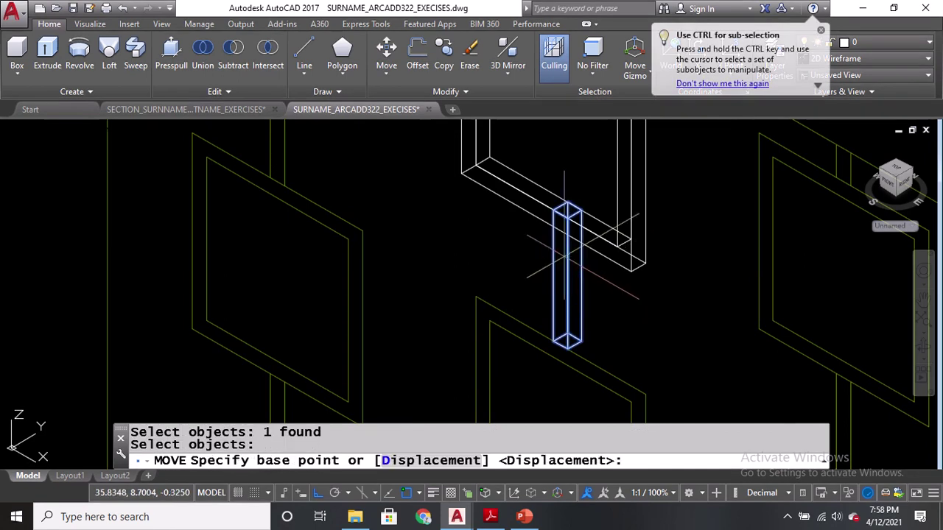
{"action": "scroll", "coordinate": [563, 221], "scroll_direction": "up", "scroll_amount": 3}
{"action": "left_click", "coordinate": [547, 212]}
{"action": "scroll", "coordinate": [553, 208], "scroll_direction": "down", "scroll_amount": 2}
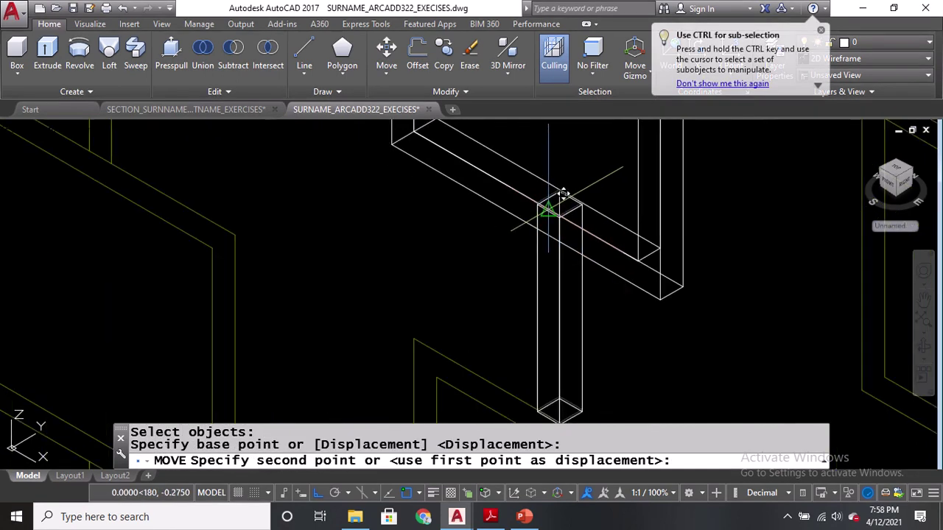
{"action": "left_click", "coordinate": [542, 206]}
{"action": "scroll", "coordinate": [516, 213], "scroll_direction": "down", "scroll_amount": 2}
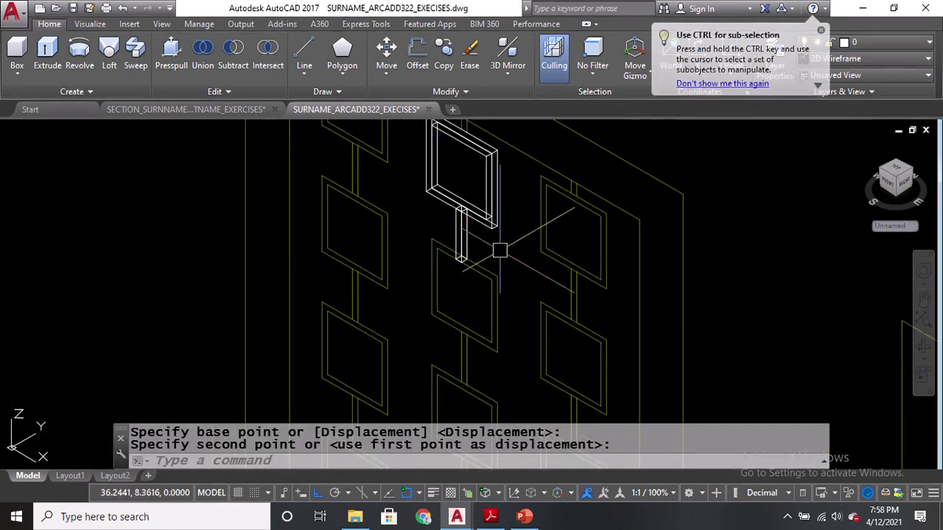
{"action": "type", "text": "co"}
{"action": "key", "text": "Return"}
{"action": "scroll", "coordinate": [467, 265], "scroll_direction": "up", "scroll_amount": 2}
{"action": "left_click", "coordinate": [461, 247]}
{"action": "left_click", "coordinate": [490, 224]}
{"action": "middle_click_drag", "start_coordinate": [469, 139], "coordinate": [485, 226]}
{"action": "scroll", "coordinate": [391, 128], "scroll_direction": "up", "scroll_amount": 2}
{"action": "key", "text": "Return"}
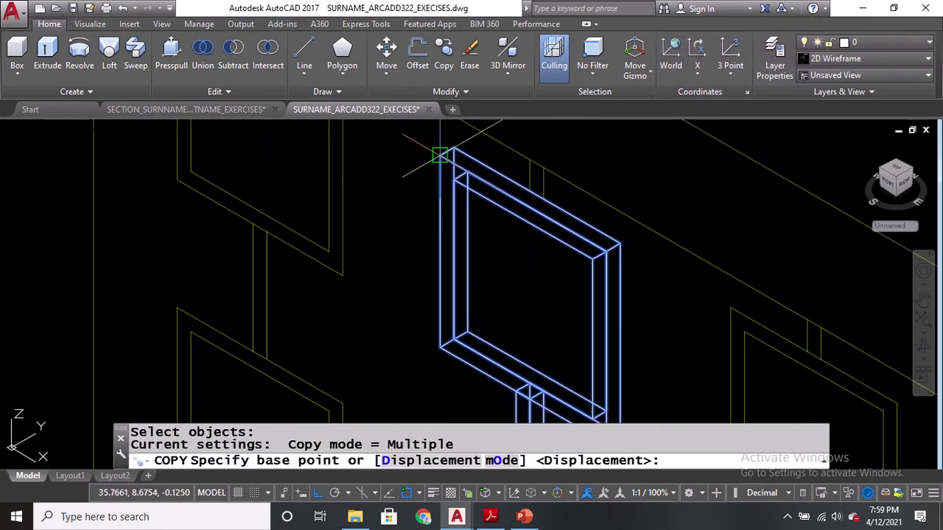
{"action": "left_click", "coordinate": [439, 155]}
{"action": "scroll", "coordinate": [446, 166], "scroll_direction": "down", "scroll_amount": 2}
{"action": "scroll", "coordinate": [448, 267], "scroll_direction": "up", "scroll_amount": 3}
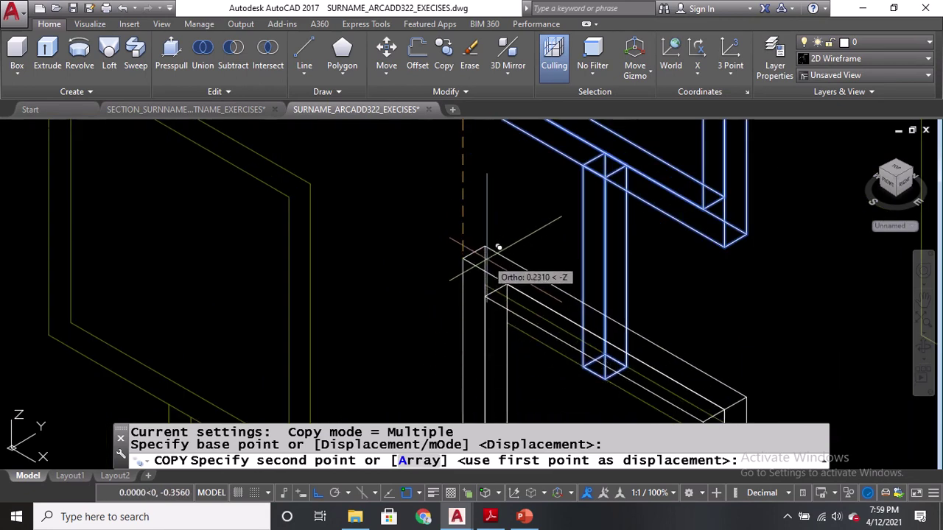
{"action": "scroll", "coordinate": [494, 254], "scroll_direction": "down", "scroll_amount": 3}
{"action": "key", "text": "Escape"}
Copy the ring and its connector by the ring's upper back corner onto the second square of the middle column
{"action": "type", "text": "co"}
{"action": "key", "text": "Return"}
{"action": "left_click", "coordinate": [508, 263]}
{"action": "scroll", "coordinate": [487, 184], "scroll_direction": "up", "scroll_amount": 3}
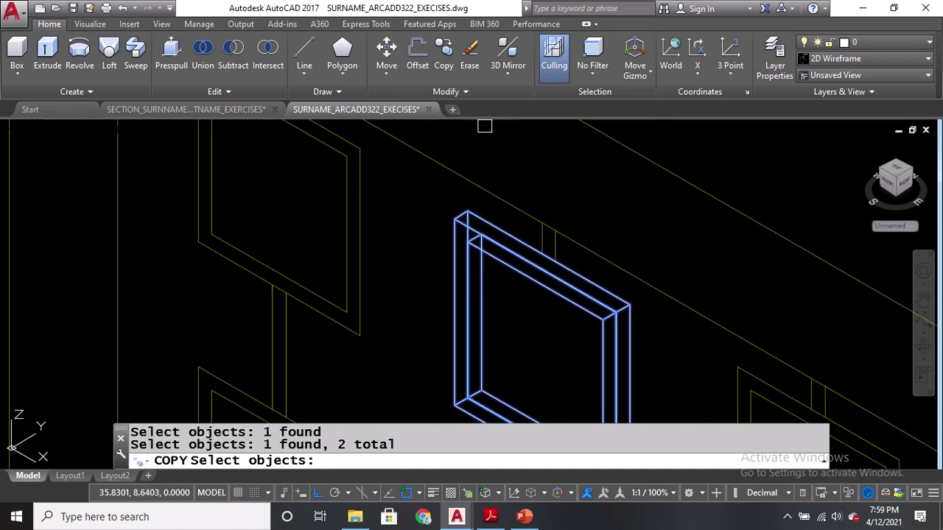
{"action": "key", "text": "Return"}
{"action": "left_click", "coordinate": [467, 212]}
{"action": "scroll", "coordinate": [468, 212], "scroll_direction": "down", "scroll_amount": 3}
{"action": "scroll", "coordinate": [463, 332], "scroll_direction": "up", "scroll_amount": 4}
{"action": "middle_click_drag", "start_coordinate": [503, 204], "coordinate": [505, 319]}
{"action": "scroll", "coordinate": [541, 175], "scroll_direction": "down", "scroll_amount": 1}
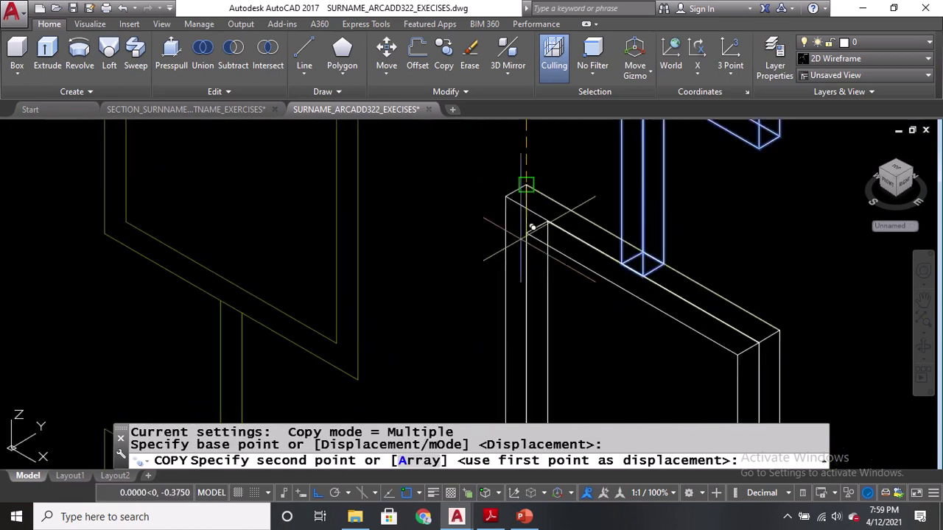
{"action": "left_click", "coordinate": [524, 185]}
Place further copies of the ring and connector on each remaining square down the middle column
{"action": "scroll", "coordinate": [531, 199], "scroll_direction": "down", "scroll_amount": 2}
{"action": "middle_click_drag", "start_coordinate": [531, 198], "coordinate": [531, 179]}
{"action": "scroll", "coordinate": [531, 179], "scroll_direction": "down", "scroll_amount": 2}
{"action": "scroll", "coordinate": [526, 262], "scroll_direction": "up", "scroll_amount": 5}
{"action": "scroll", "coordinate": [556, 180], "scroll_direction": "up", "scroll_amount": 2}
{"action": "left_click", "coordinate": [558, 136]}
{"action": "scroll", "coordinate": [558, 136], "scroll_direction": "down", "scroll_amount": 5}
{"action": "scroll", "coordinate": [560, 221], "scroll_direction": "down", "scroll_amount": 1}
{"action": "scroll", "coordinate": [551, 190], "scroll_direction": "up", "scroll_amount": 5}
{"action": "left_click", "coordinate": [559, 157]}
{"action": "scroll", "coordinate": [557, 144], "scroll_direction": "down", "scroll_amount": 3}
{"action": "scroll", "coordinate": [549, 223], "scroll_direction": "up", "scroll_amount": 5}
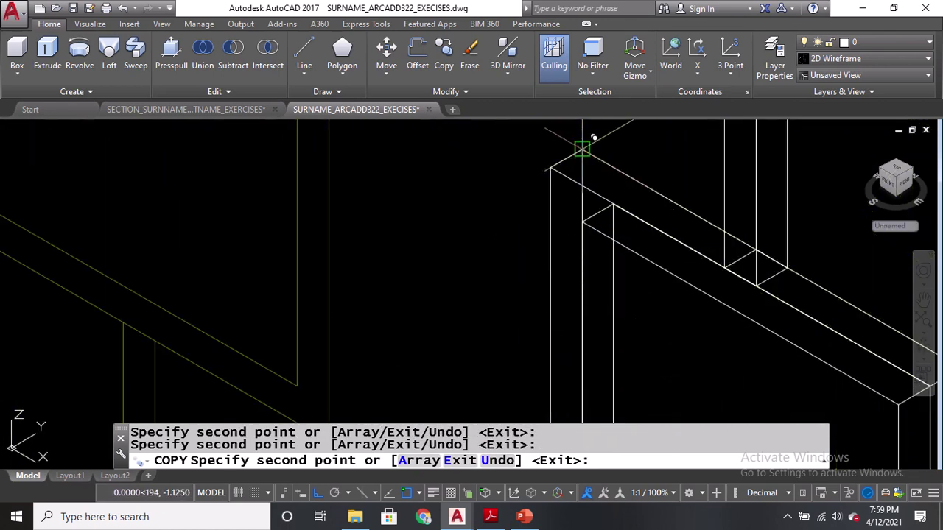
{"action": "scroll", "coordinate": [575, 193], "scroll_direction": "down", "scroll_amount": 3}
{"action": "scroll", "coordinate": [546, 268], "scroll_direction": "up", "scroll_amount": 5}
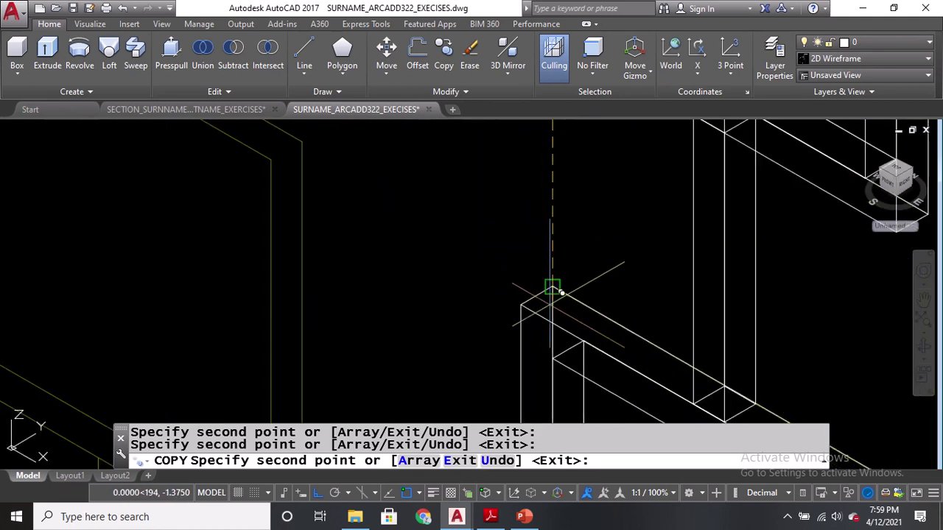
{"action": "scroll", "coordinate": [548, 276], "scroll_direction": "down", "scroll_amount": 3}
{"action": "scroll", "coordinate": [536, 228], "scroll_direction": "up", "scroll_amount": 4}
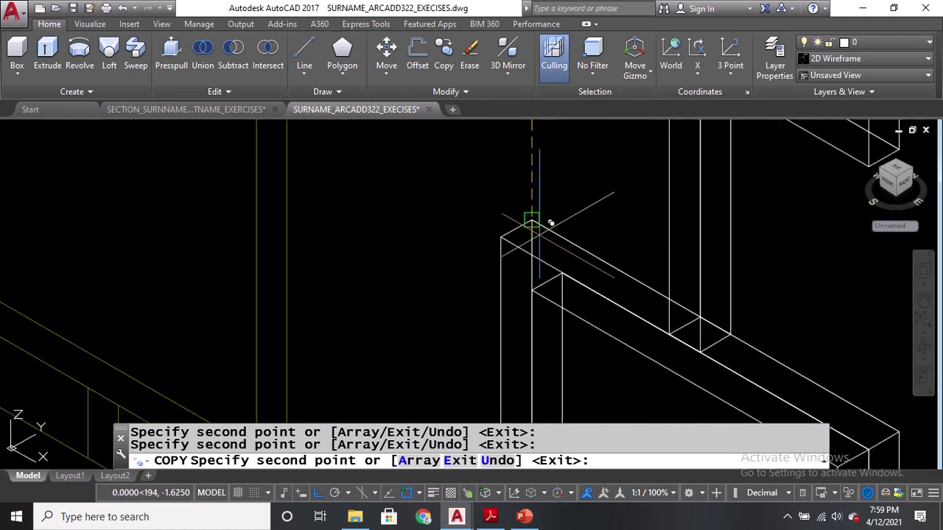
{"action": "scroll", "coordinate": [532, 220], "scroll_direction": "down", "scroll_amount": 3}
{"action": "key", "text": "Return"}
{"action": "scroll", "coordinate": [543, 299], "scroll_direction": "up", "scroll_amount": 4}
{"action": "scroll", "coordinate": [582, 240], "scroll_direction": "down", "scroll_amount": 5}
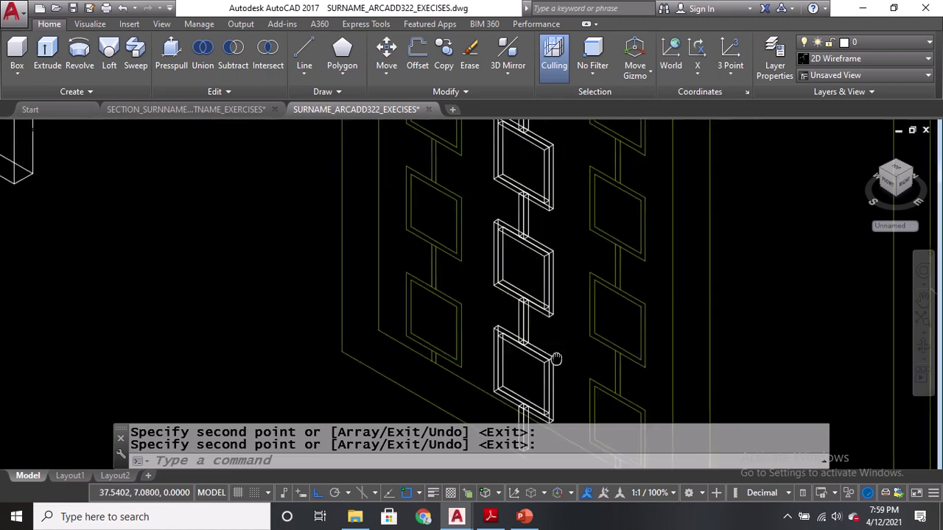
{"action": "middle_click_drag", "start_coordinate": [529, 330], "coordinate": [529, 271]}
{"action": "type", "text": "co"}
{"action": "key", "text": "Return"}
{"action": "scroll", "coordinate": [505, 157], "scroll_direction": "up", "scroll_amount": 5}
{"action": "left_click", "coordinate": [538, 313]}
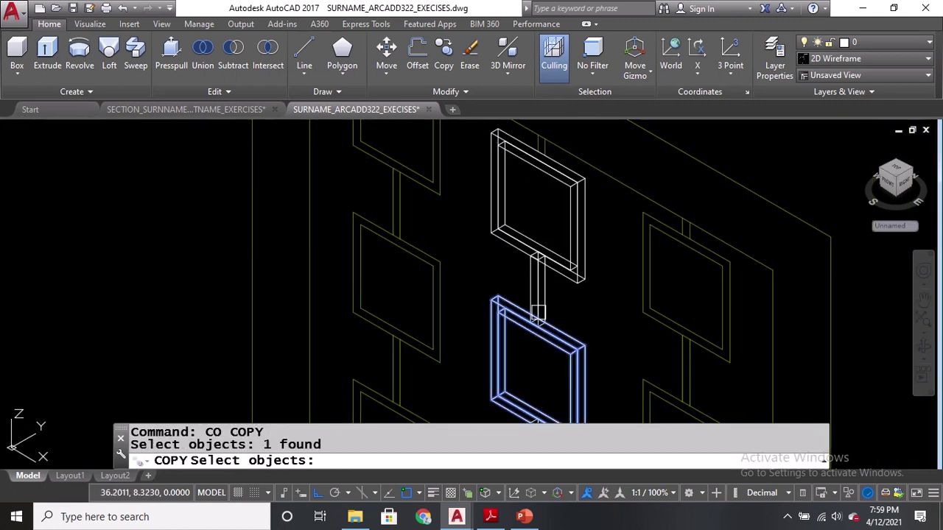
{"action": "key", "text": "Escape"}
Copy the connector below the top ring by its lower end onto the top side of that ring
{"action": "type", "text": "co"}
{"action": "key", "text": "Return"}
{"action": "scroll", "coordinate": [538, 302], "scroll_direction": "up", "scroll_amount": 3}
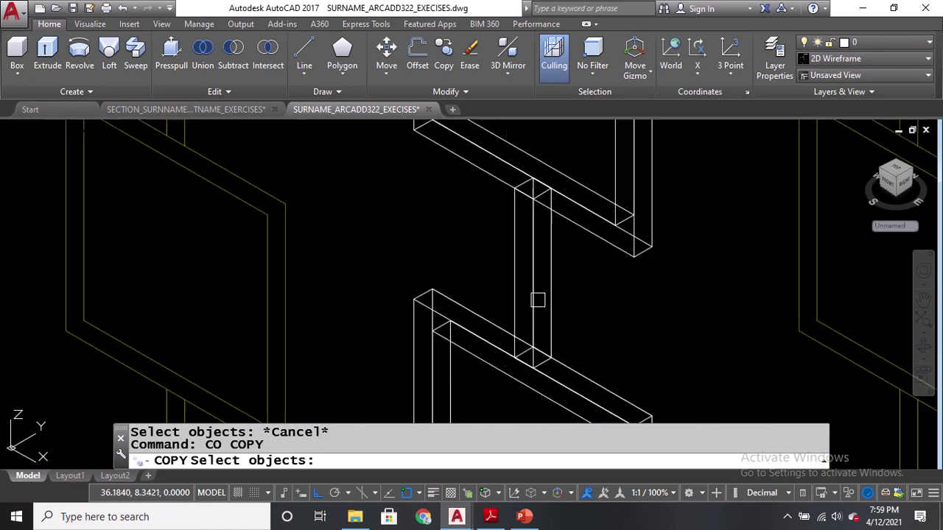
{"action": "left_click", "coordinate": [534, 286]}
{"action": "key", "text": "Return"}
{"action": "left_click", "coordinate": [532, 360]}
{"action": "scroll", "coordinate": [536, 312], "scroll_direction": "down", "scroll_amount": 3}
{"action": "scroll", "coordinate": [522, 169], "scroll_direction": "up", "scroll_amount": 5}
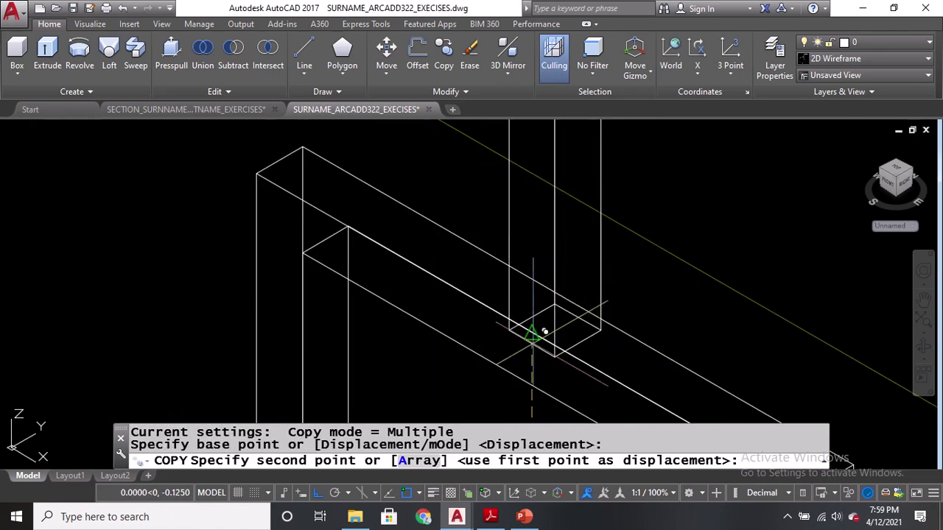
{"action": "left_click", "coordinate": [543, 332]}
{"action": "key", "text": "Return"}
{"action": "scroll", "coordinate": [564, 211], "scroll_direction": "down", "scroll_amount": 4}
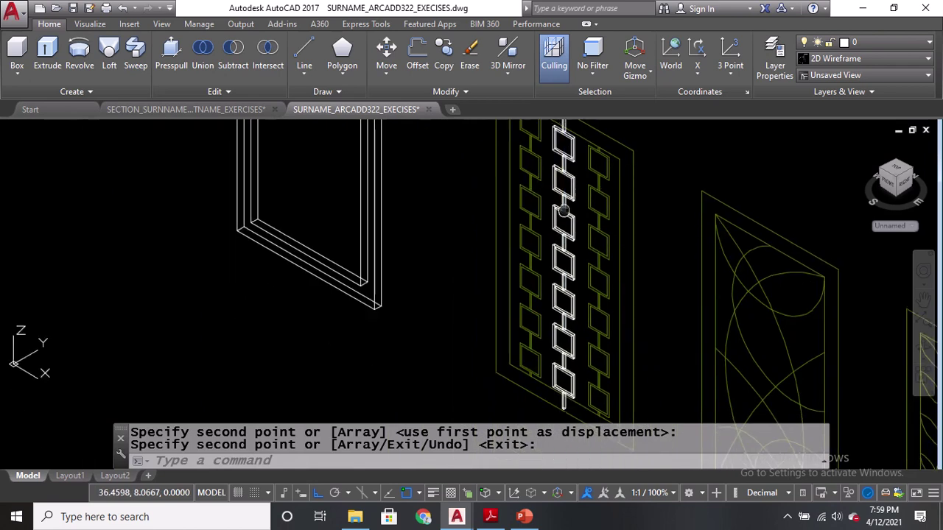
Copy the whole middle column of rings and connectors by its top ring's upper back corner onto the left column's top square
{"action": "type", "text": "co"}
{"action": "key", "text": "Return"}
{"action": "middle_click_drag", "start_coordinate": [549, 131], "coordinate": [574, 204]}
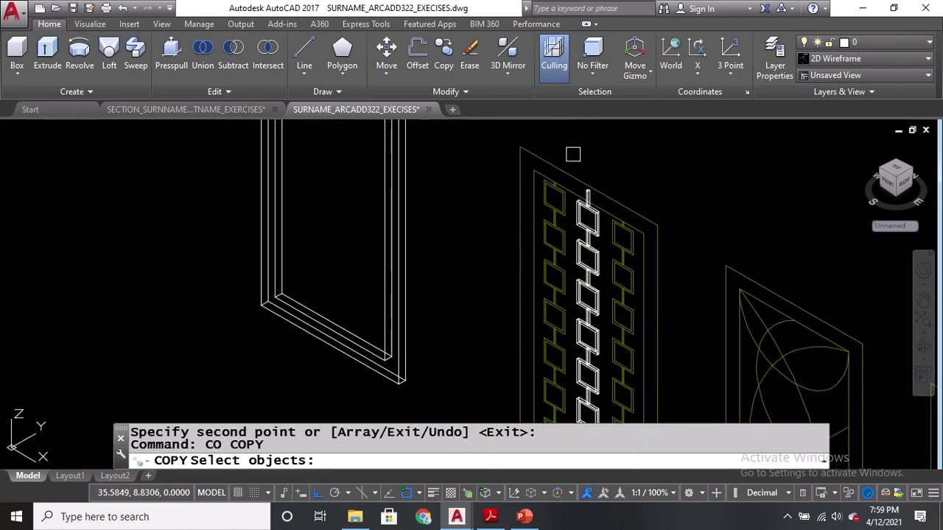
{"action": "scroll", "coordinate": [574, 155], "scroll_direction": "down", "scroll_amount": 3}
{"action": "left_click", "coordinate": [587, 321]}
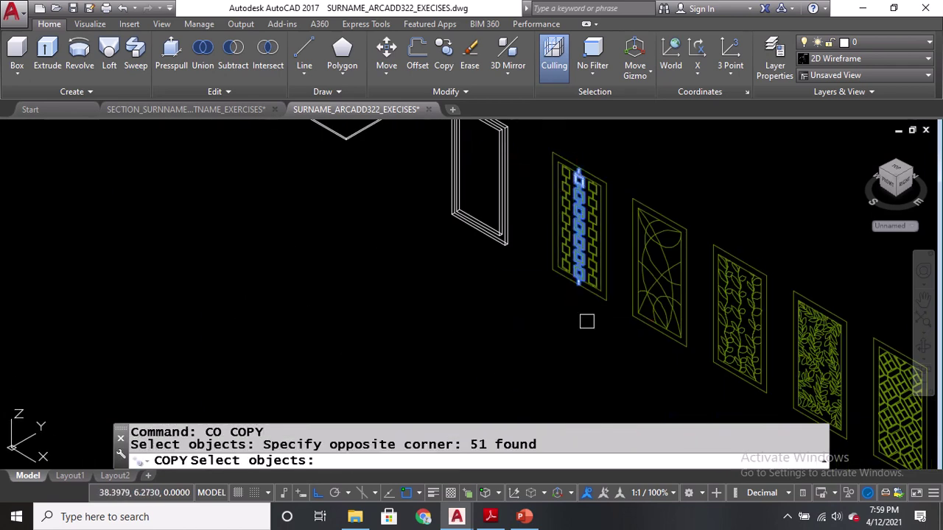
{"action": "scroll", "coordinate": [574, 217], "scroll_direction": "up", "scroll_amount": 3}
{"action": "key", "text": "Return"}
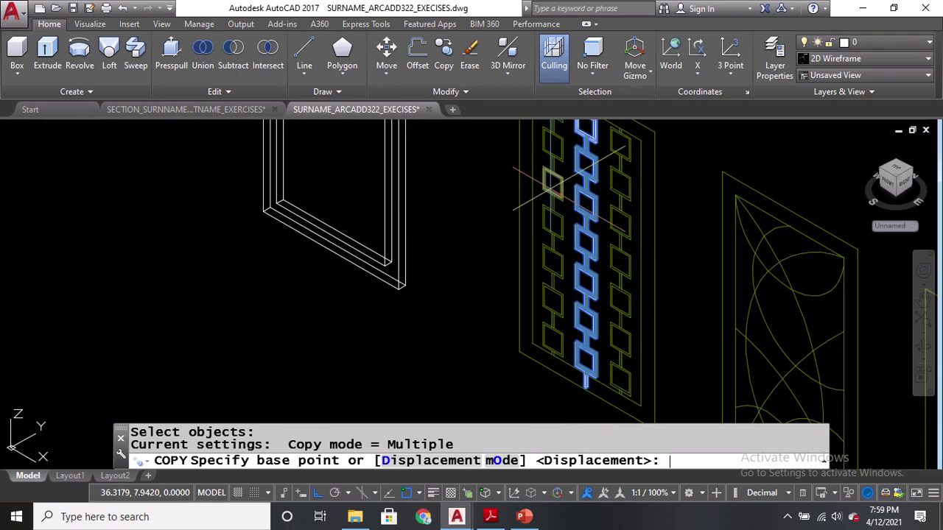
{"action": "scroll", "coordinate": [582, 199], "scroll_direction": "up", "scroll_amount": 5}
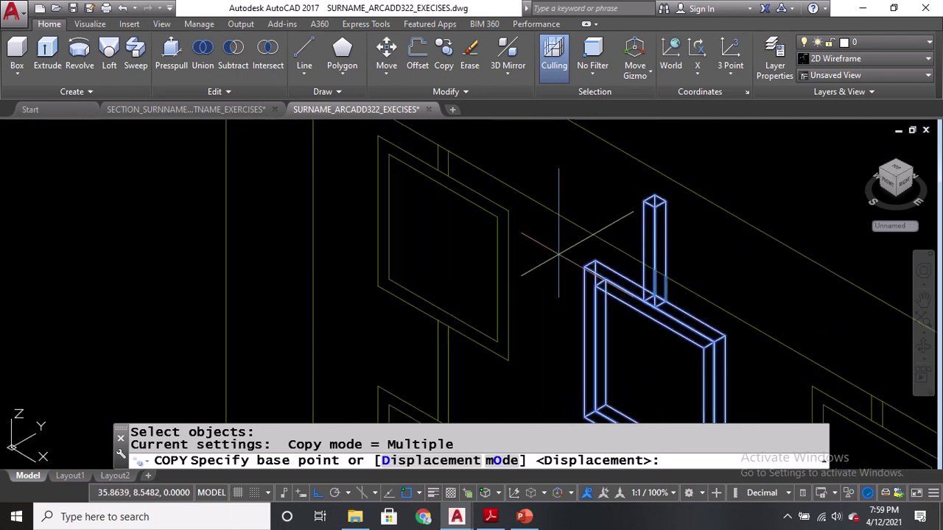
{"action": "scroll", "coordinate": [589, 250], "scroll_direction": "up", "scroll_amount": 2}
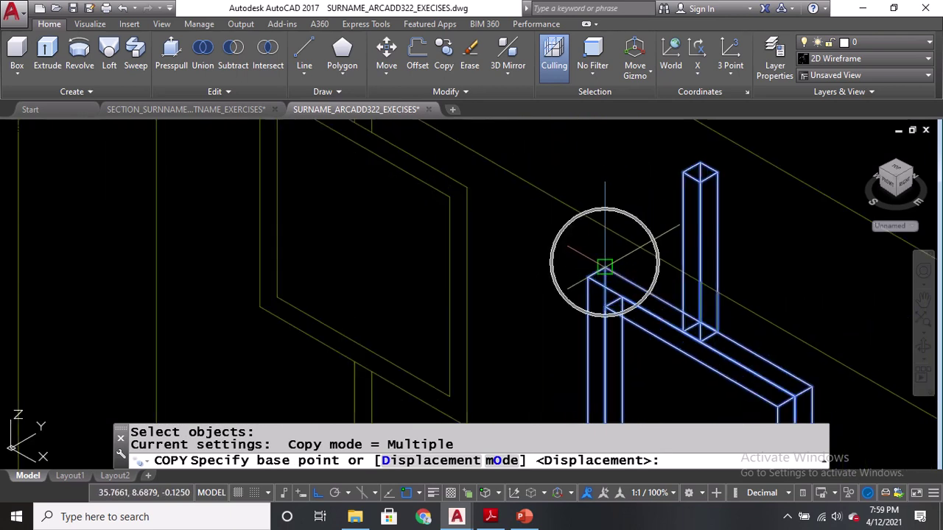
{"action": "left_click", "coordinate": [604, 267]}
{"action": "scroll", "coordinate": [598, 229], "scroll_direction": "down", "scroll_amount": 4}
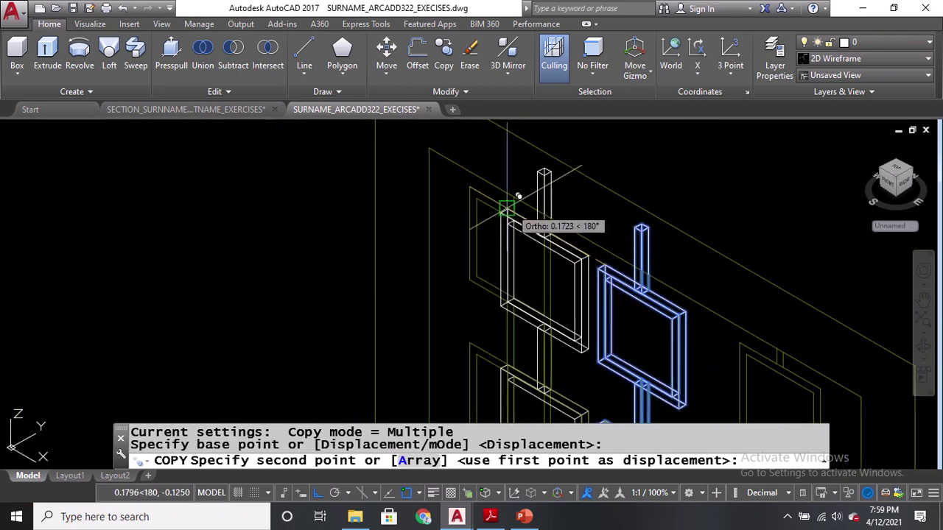
{"action": "scroll", "coordinate": [431, 164], "scroll_direction": "up", "scroll_amount": 5}
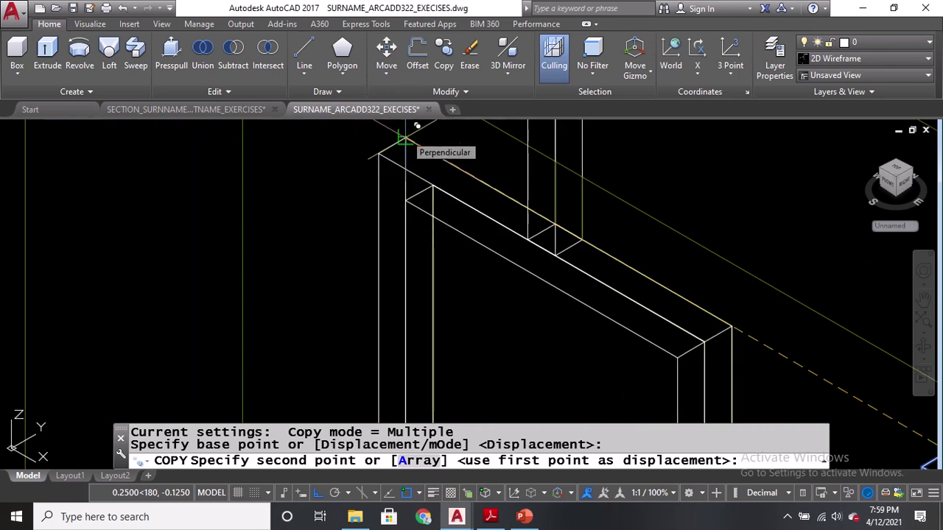
{"action": "left_click", "coordinate": [404, 135]}
Place another copy of the ring column on the right column of squares, aligned at its top square's upper corner
{"action": "scroll", "coordinate": [405, 135], "scroll_direction": "down", "scroll_amount": 3}
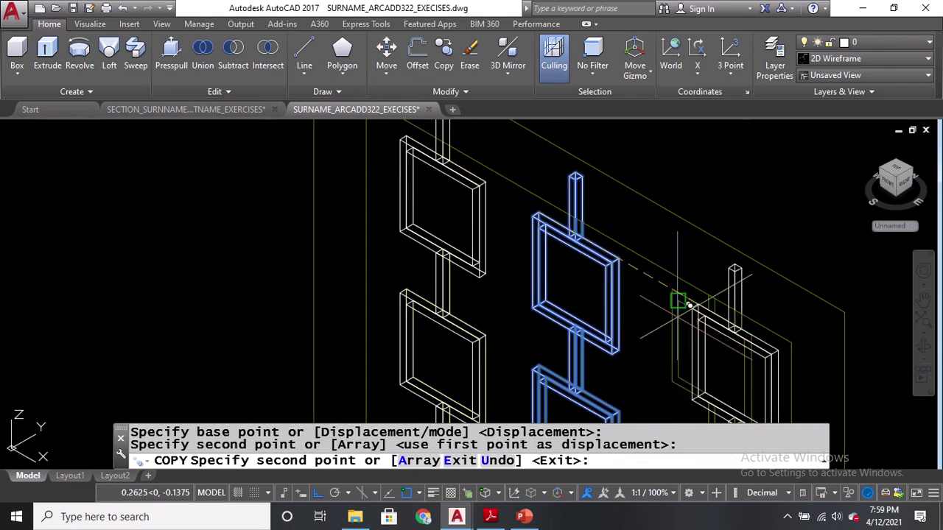
{"action": "scroll", "coordinate": [668, 212], "scroll_direction": "up", "scroll_amount": 3}
{"action": "left_click", "coordinate": [641, 207]}
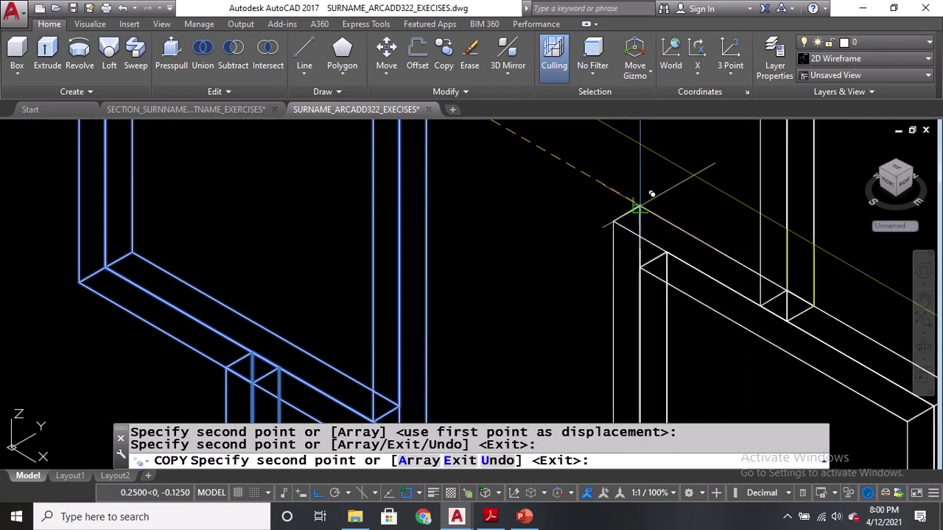
{"action": "scroll", "coordinate": [611, 210], "scroll_direction": "down", "scroll_amount": 5}
{"action": "key", "text": "Return"}
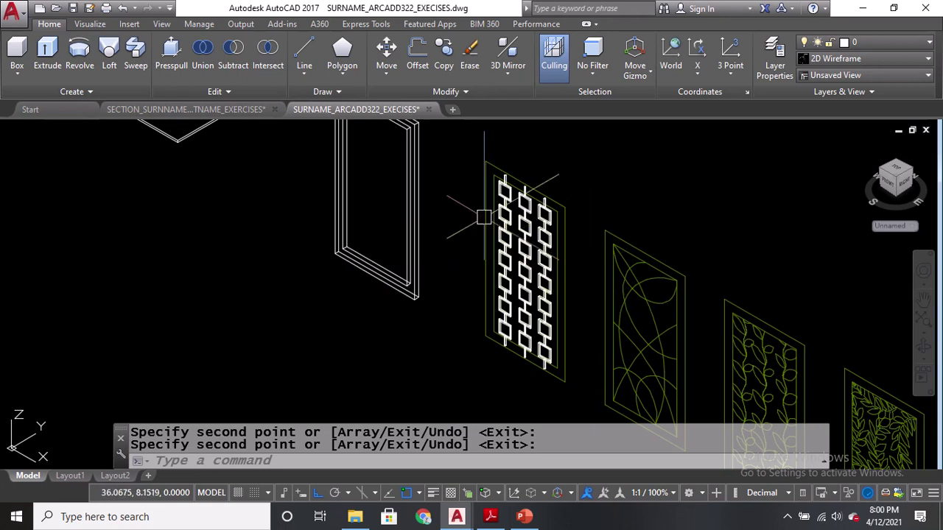
Copy the solid frame of the plain panel by its upper corner onto the outline around the ring columns
{"action": "scroll", "coordinate": [412, 221], "scroll_direction": "up", "scroll_amount": 3}
{"action": "type", "text": "C"}
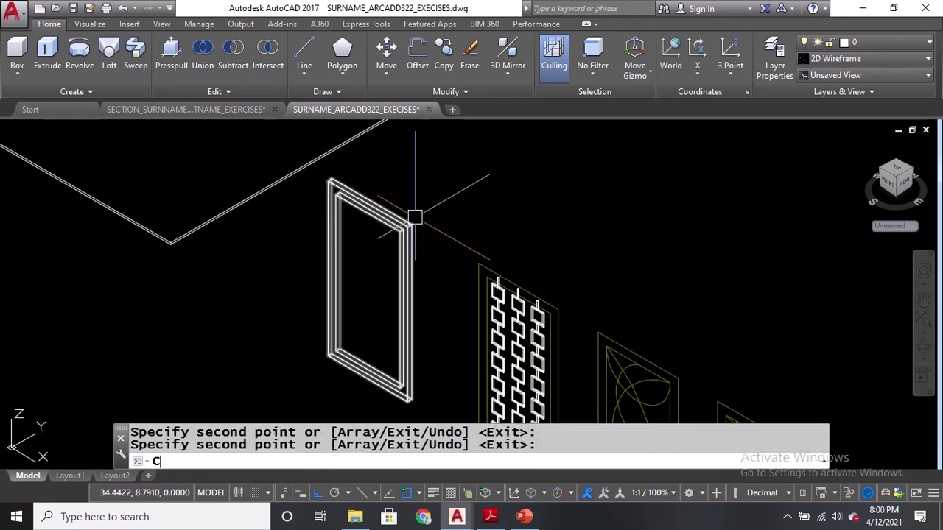
{"action": "type", "text": "O"}
{"action": "key", "text": "Return"}
{"action": "scroll", "coordinate": [415, 215], "scroll_direction": "up", "scroll_amount": 5}
{"action": "left_click", "coordinate": [342, 184]}
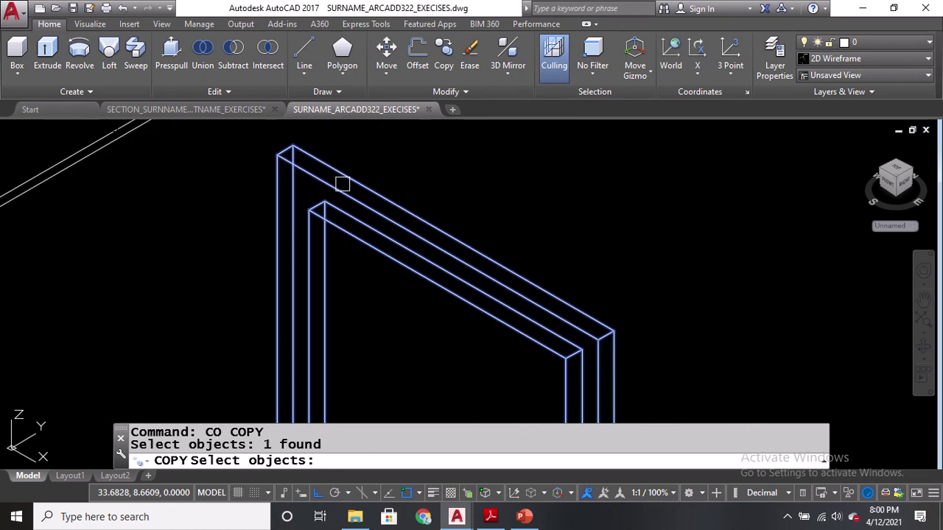
{"action": "scroll", "coordinate": [328, 206], "scroll_direction": "up", "scroll_amount": 2}
{"action": "key", "text": "Return"}
{"action": "left_click", "coordinate": [295, 204]}
{"action": "scroll", "coordinate": [288, 157], "scroll_direction": "down", "scroll_amount": 5}
{"action": "scroll", "coordinate": [395, 254], "scroll_direction": "up", "scroll_amount": 6}
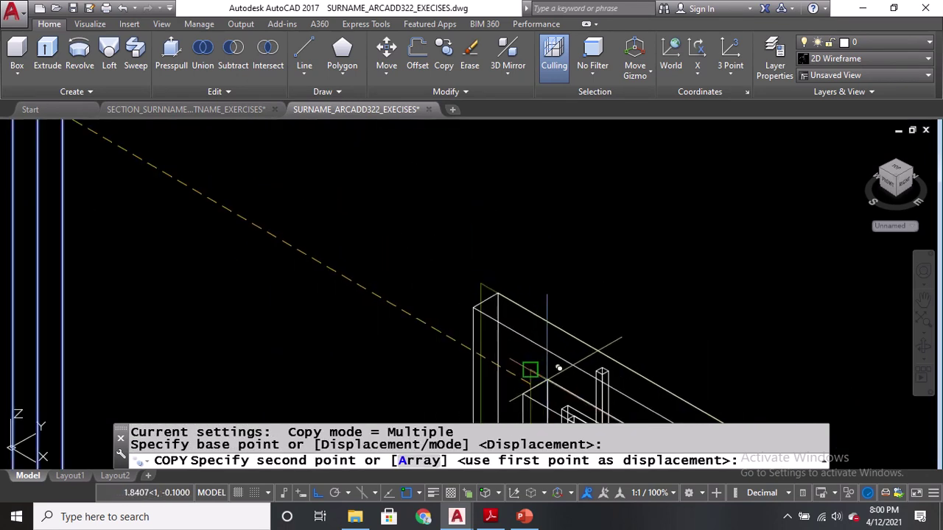
{"action": "left_click", "coordinate": [501, 354]}
{"action": "scroll", "coordinate": [457, 199], "scroll_direction": "down", "scroll_amount": 6}
{"action": "key", "text": "Return"}
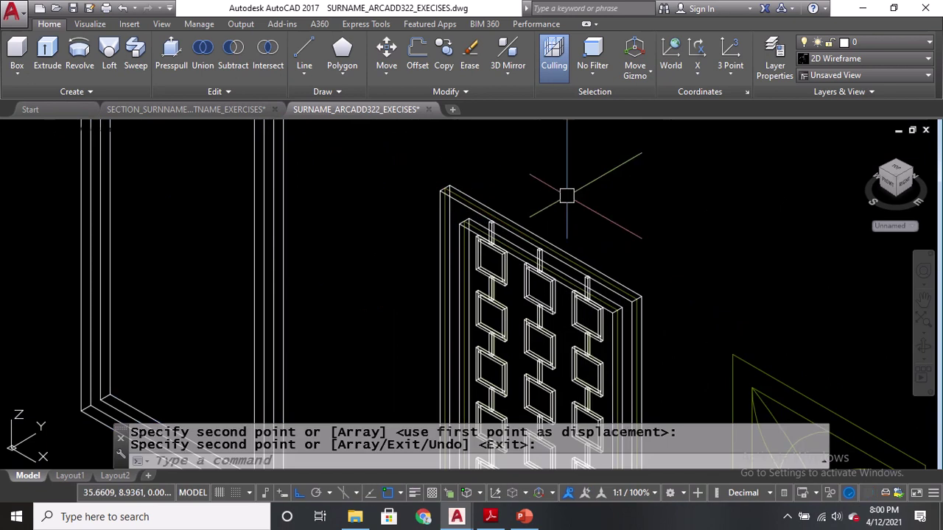
Display the model in the Realistic visual style
{"action": "middle_click_drag", "start_coordinate": [629, 196], "coordinate": [676, 154]}
{"action": "left_click", "coordinate": [90, 129]}
{"action": "left_click", "coordinate": [121, 210]}
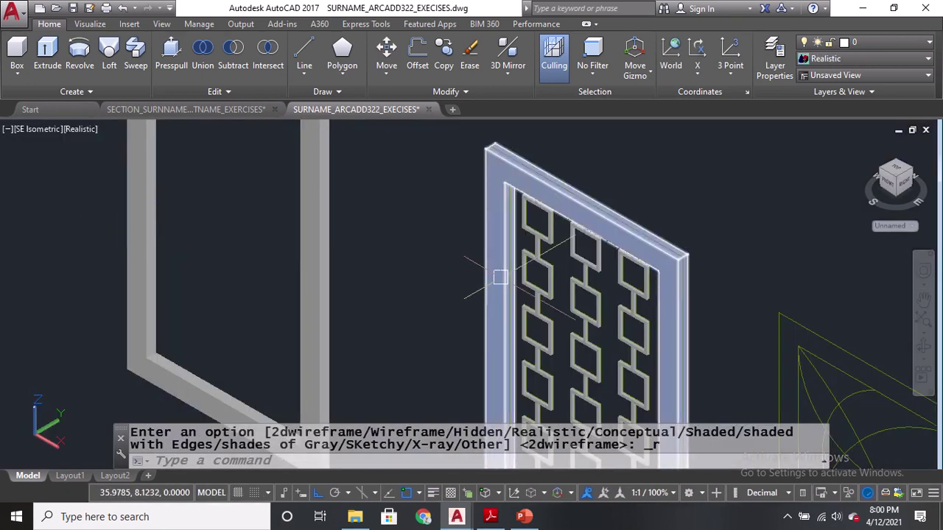
Orbit around the ring-patterned panel to examine how the rings and connectors sit inside the frame
{"action": "scroll", "coordinate": [432, 147], "scroll_direction": "up", "scroll_amount": 2}
{"action": "middle_click_drag", "start_coordinate": [385, 285], "coordinate": [398, 242]}
{"action": "type", "text": "3D"}
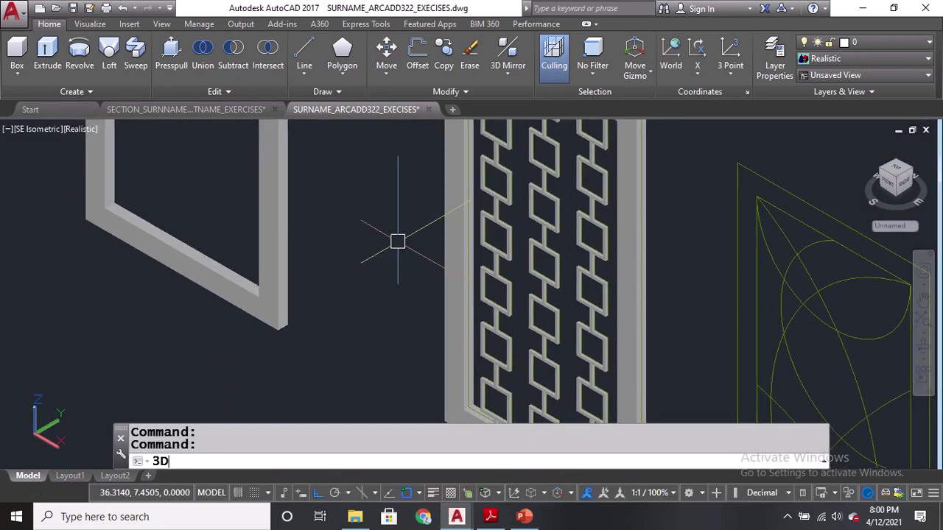
{"action": "type", "text": "O"}
{"action": "key", "text": "Return"}
{"action": "left_click_drag", "start_coordinate": [420, 236], "coordinate": [556, 361]}
{"action": "scroll", "coordinate": [556, 360], "scroll_direction": "up", "scroll_amount": 5}
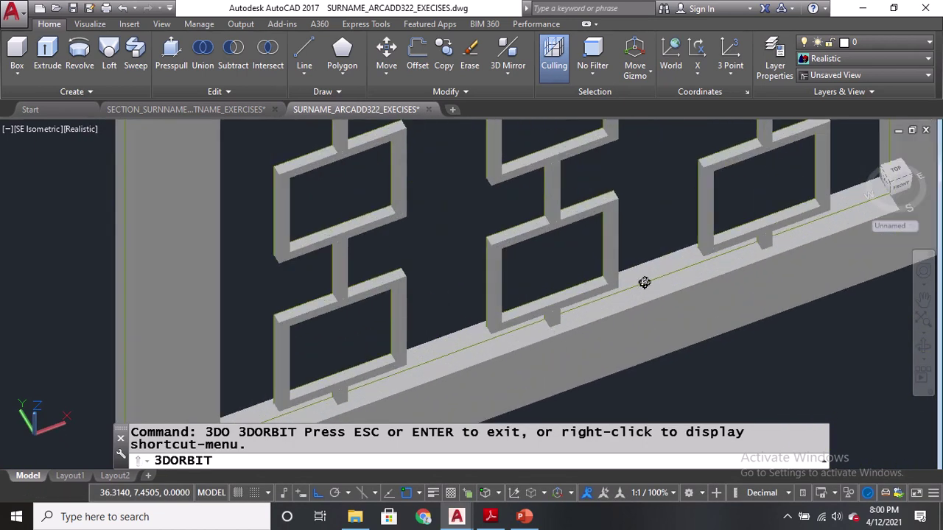
{"action": "left_click_drag", "start_coordinate": [634, 301], "coordinate": [602, 266]}
{"action": "scroll", "coordinate": [527, 349], "scroll_direction": "down", "scroll_amount": 2}
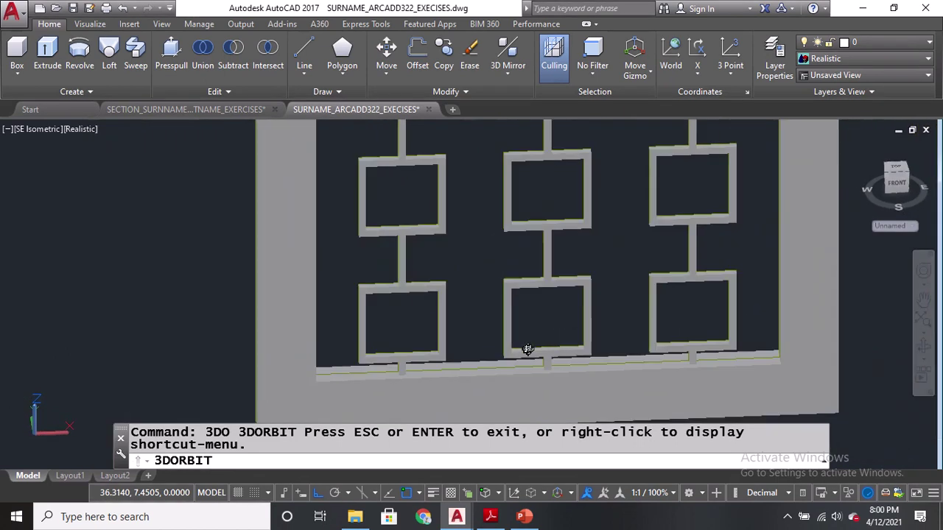
{"action": "scroll", "coordinate": [527, 348], "scroll_direction": "down", "scroll_amount": 2}
{"action": "middle_click_drag", "start_coordinate": [500, 200], "coordinate": [513, 394]}
{"action": "left_click_drag", "start_coordinate": [525, 219], "coordinate": [526, 171]}
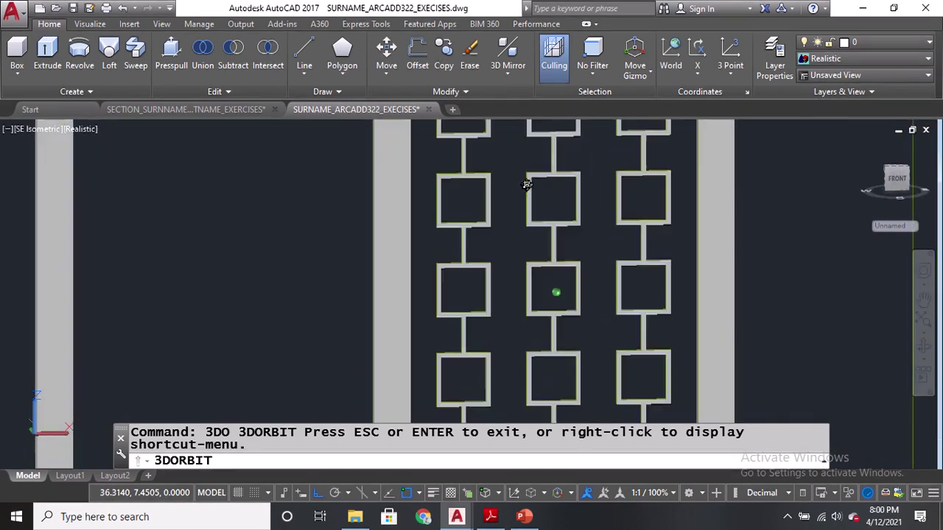
{"action": "scroll", "coordinate": [550, 292], "scroll_direction": "down", "scroll_amount": 3}
{"action": "left_click_drag", "start_coordinate": [549, 293], "coordinate": [471, 298]}
{"action": "scroll", "coordinate": [493, 263], "scroll_direction": "down", "scroll_amount": 4}
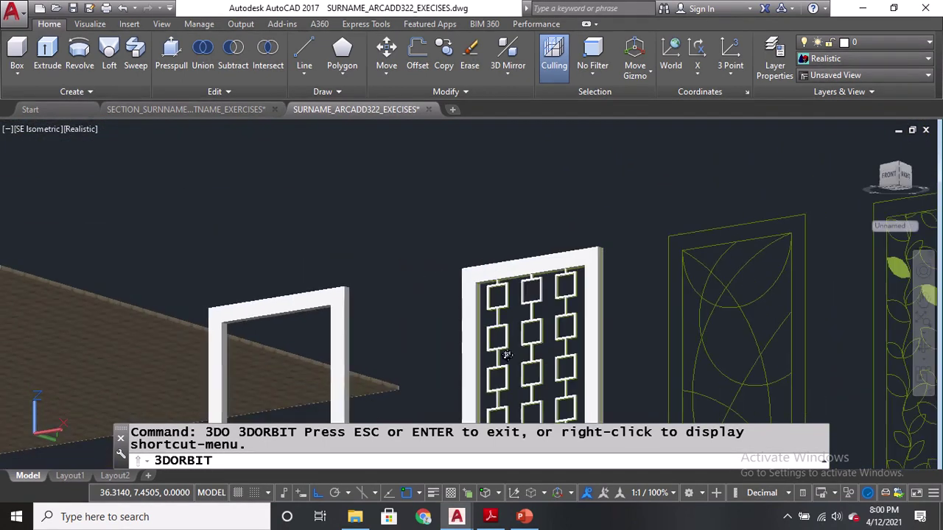
{"action": "middle_click_drag", "start_coordinate": [506, 358], "coordinate": [482, 185]}
{"action": "key", "text": "Escape"}
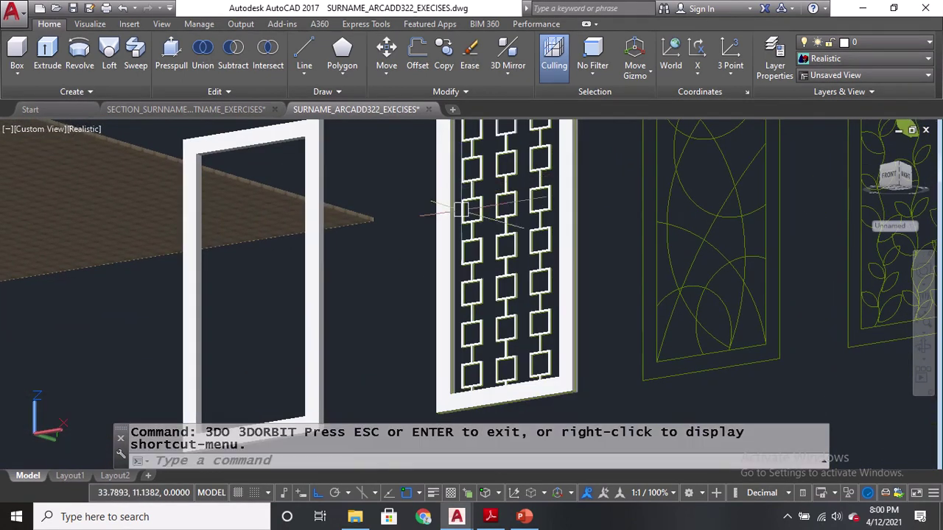
Return to the SE Isometric view in the 2D Wireframe style and save the drawing
{"action": "left_click", "coordinate": [85, 129]}
{"action": "left_click", "coordinate": [118, 162]}
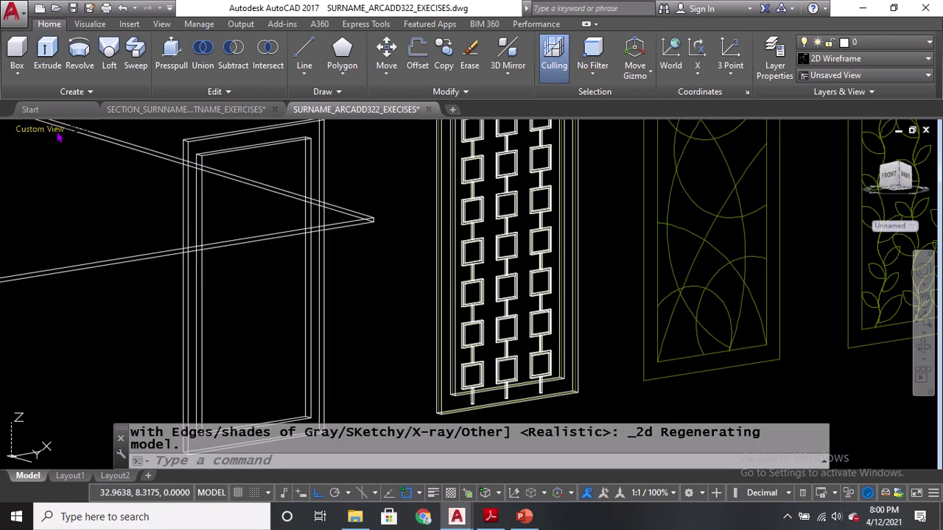
{"action": "left_click", "coordinate": [41, 130]}
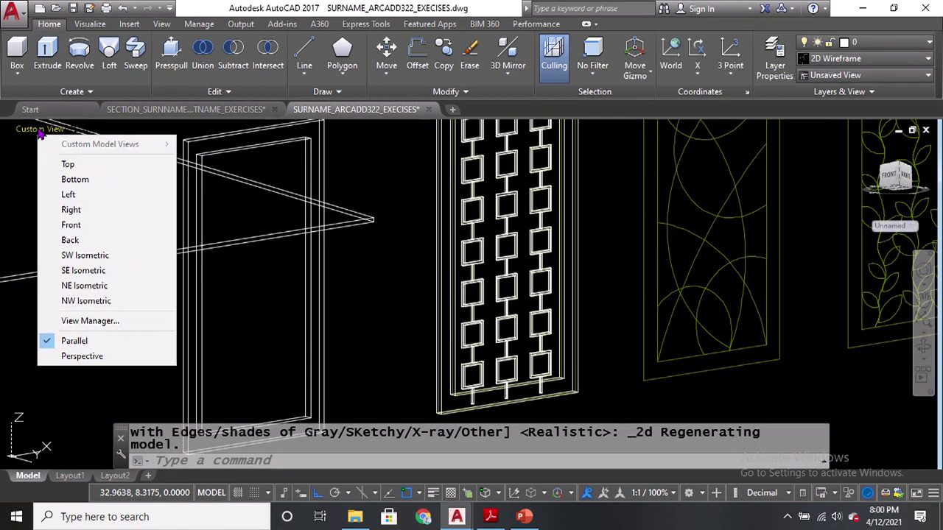
{"action": "left_click", "coordinate": [94, 271]}
{"action": "scroll", "coordinate": [542, 273], "scroll_direction": "up", "scroll_amount": 5}
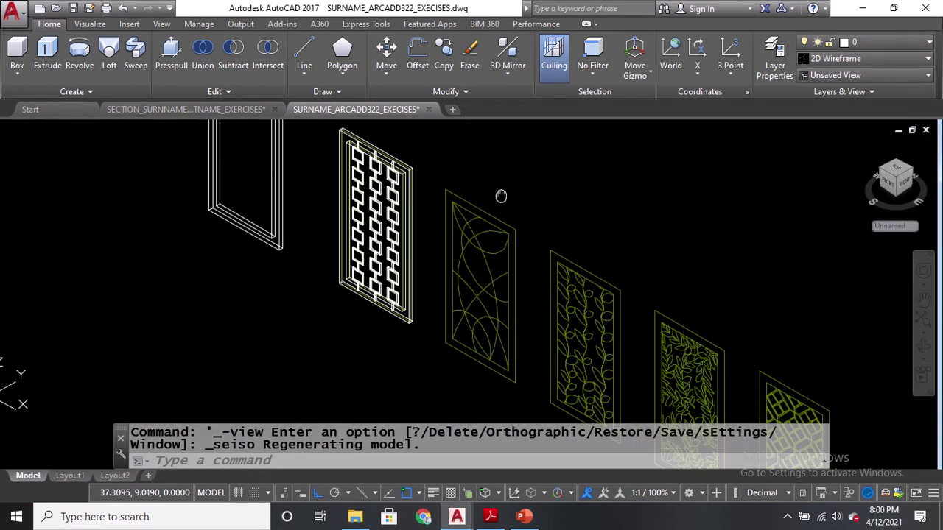
{"action": "key", "text": "ctrl+s"}
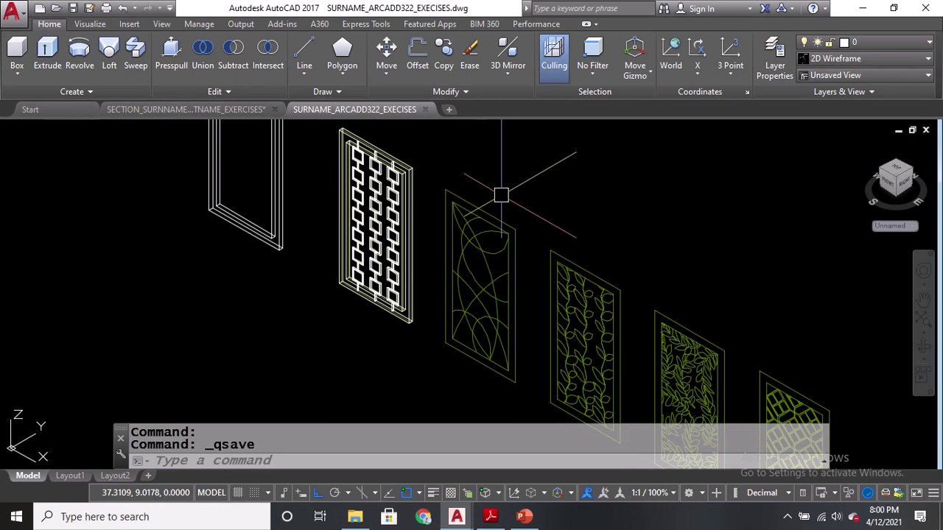
Draw a 0.0125 by 0.0125 square profile in the empty space beside the bottom edge of the curve-patterned panel
{"action": "scroll", "coordinate": [482, 209], "scroll_direction": "up", "scroll_amount": 3}
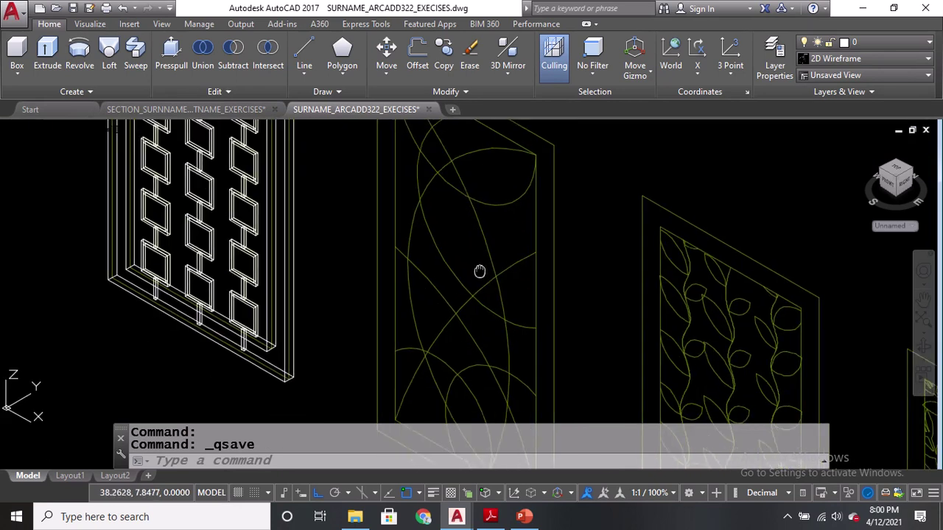
{"action": "middle_click_drag", "start_coordinate": [485, 319], "coordinate": [519, 179]}
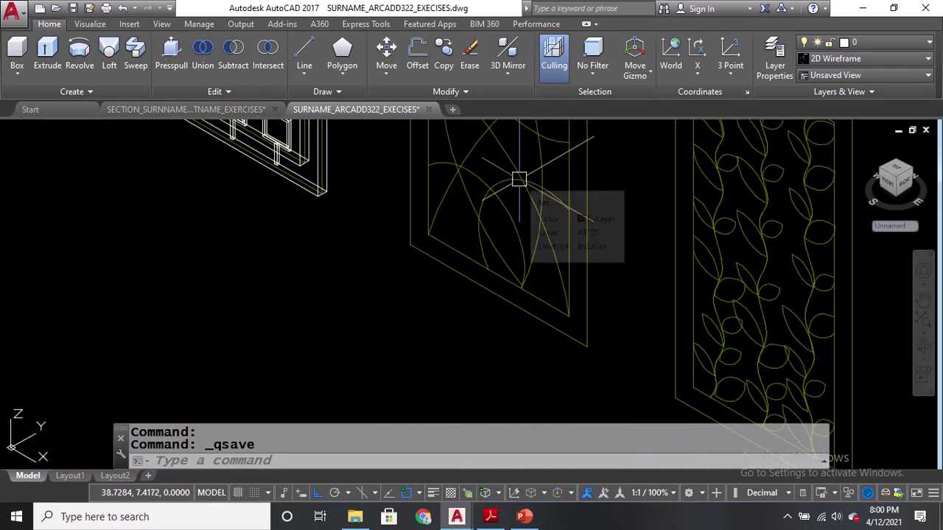
{"action": "type", "text": "REC"}
{"action": "key", "text": "Return"}
{"action": "scroll", "coordinate": [491, 324], "scroll_direction": "up", "scroll_amount": 5}
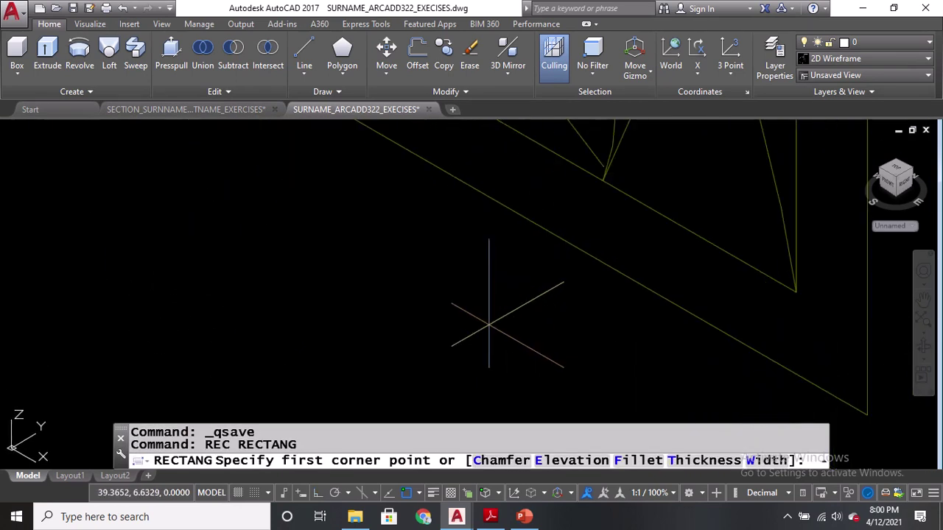
{"action": "left_click", "coordinate": [484, 324]}
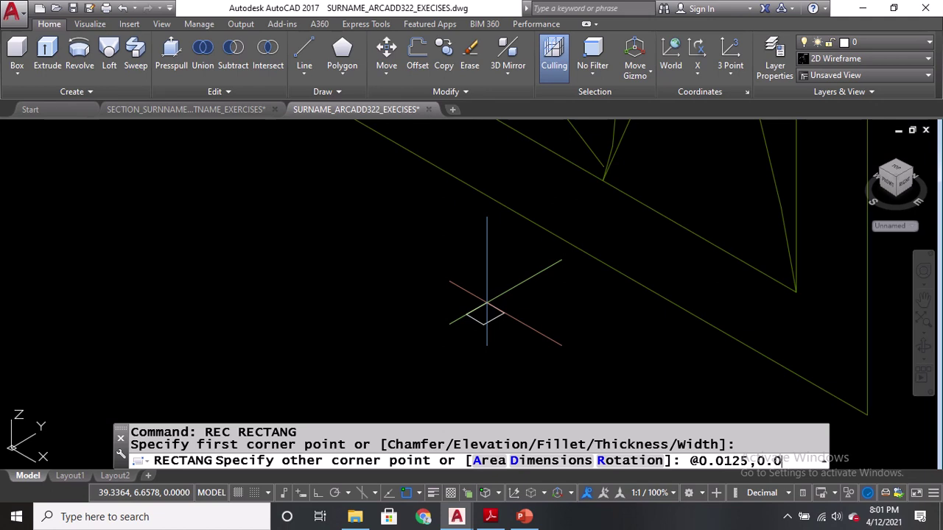
{"action": "key", "text": "Return"}
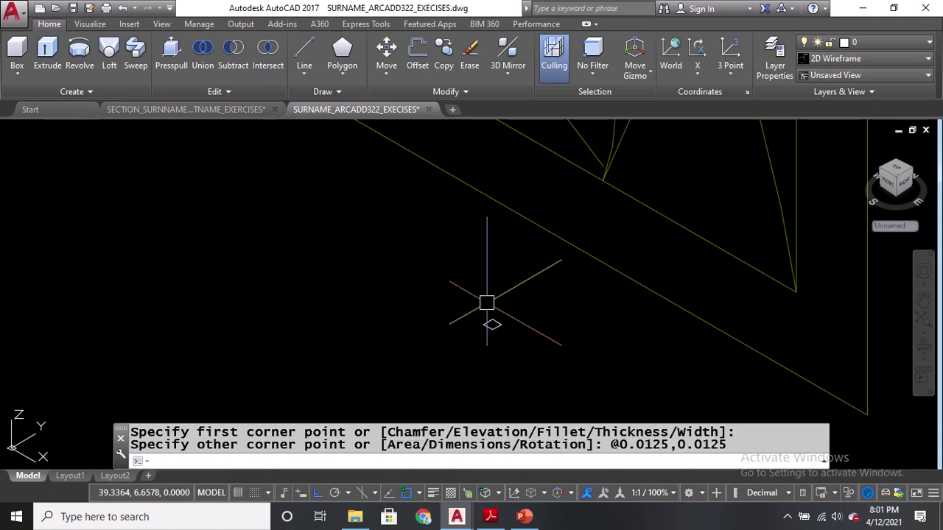
Regenerate the model so the curves of the second patterned panel display smoothly
{"action": "scroll", "coordinate": [486, 303], "scroll_direction": "down", "scroll_amount": 2}
{"action": "scroll", "coordinate": [508, 316], "scroll_direction": "up", "scroll_amount": 5}
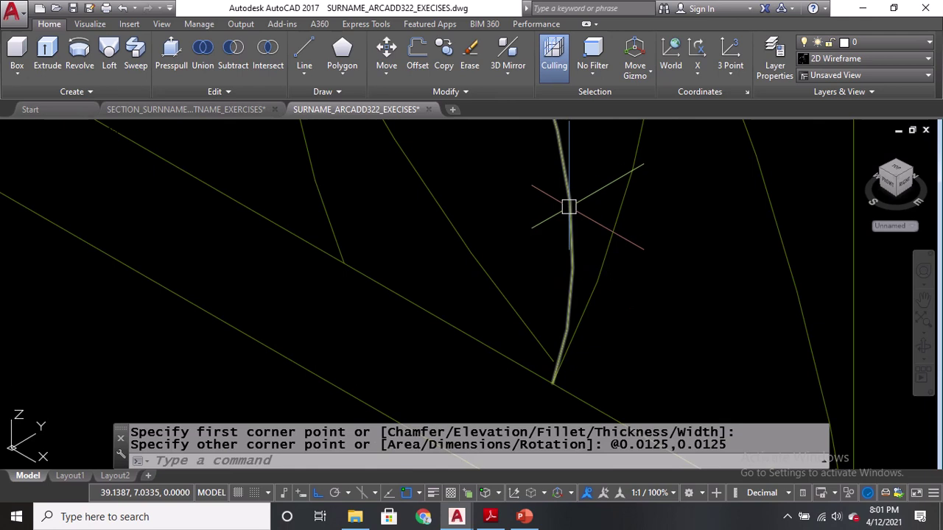
{"action": "type", "text": "RE"}
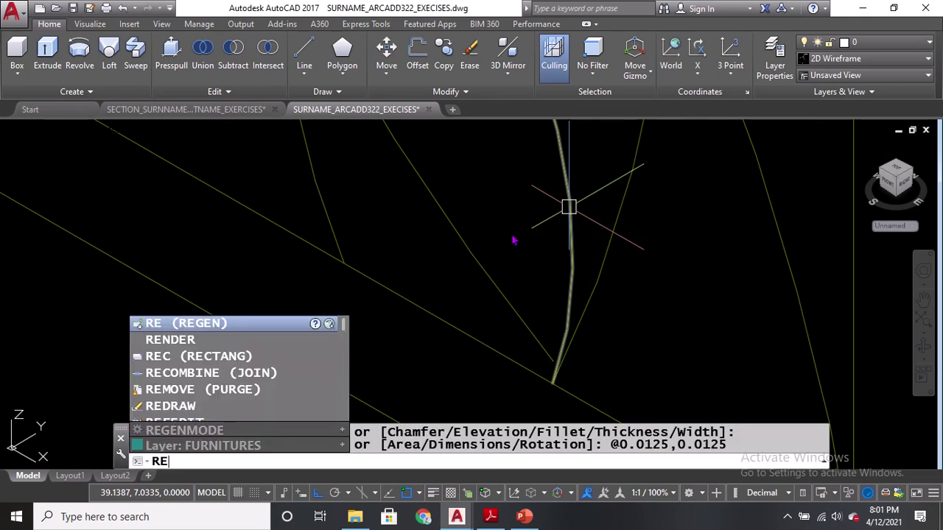
{"action": "key", "text": "Return"}
{"action": "scroll", "coordinate": [515, 278], "scroll_direction": "down", "scroll_amount": 4}
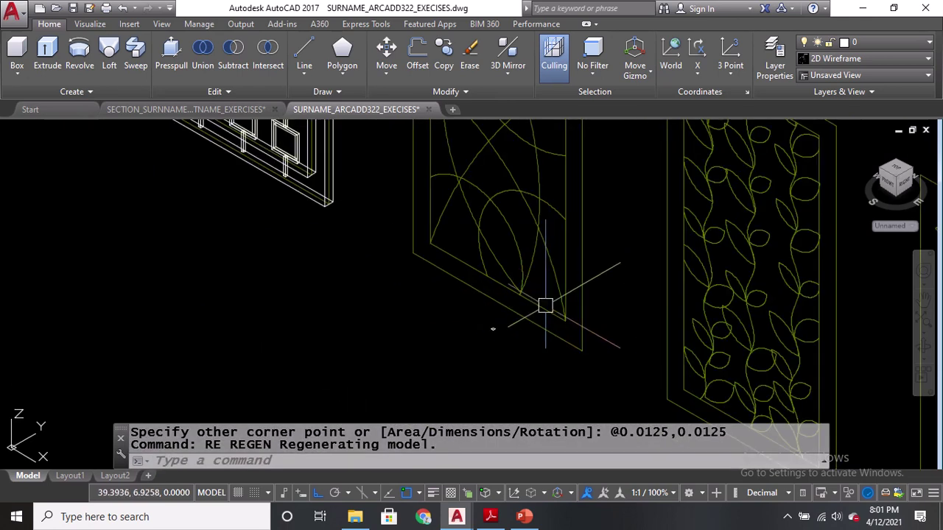
Stretch the lower end of the long arc to where the other curves meet on the inner outline's bottom edge
{"action": "scroll", "coordinate": [540, 311], "scroll_direction": "up", "scroll_amount": 3}
{"action": "left_click", "coordinate": [432, 210]}
{"action": "scroll", "coordinate": [442, 234], "scroll_direction": "up", "scroll_amount": 4}
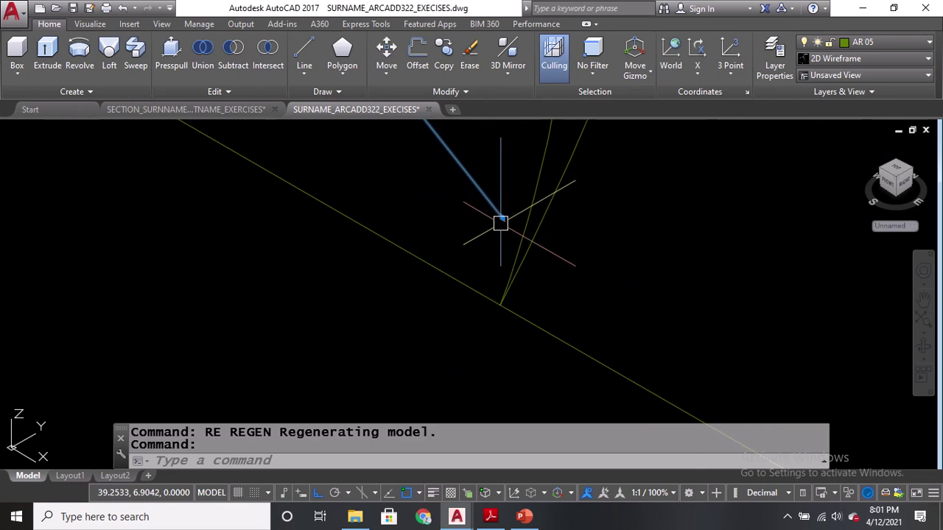
{"action": "left_click", "coordinate": [502, 218]}
{"action": "scroll", "coordinate": [498, 305], "scroll_direction": "down", "scroll_amount": 4}
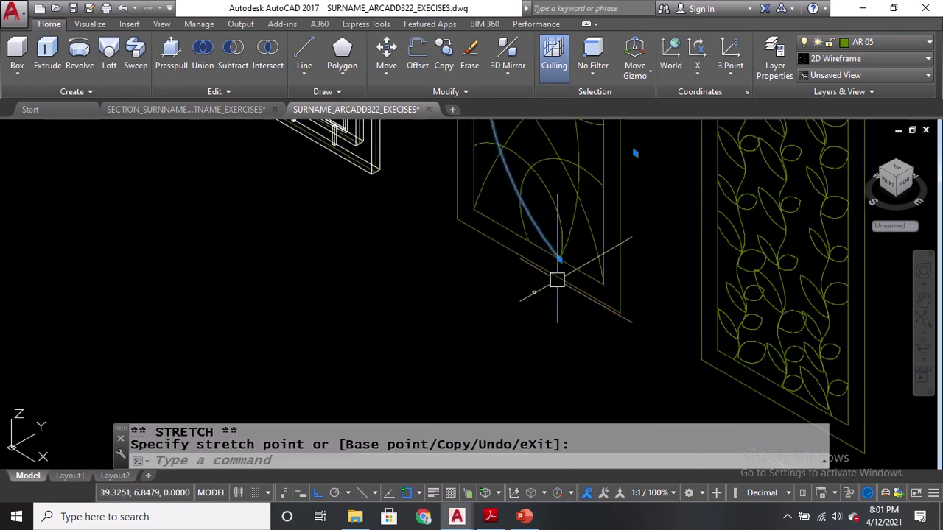
Copy the square profile beside the panel to the inner outline's lower right corner, at the foot of the long arc
{"action": "scroll", "coordinate": [552, 320], "scroll_direction": "up", "scroll_amount": 2}
{"action": "key", "text": "Escape"}
{"action": "scroll", "coordinate": [549, 310], "scroll_direction": "up", "scroll_amount": 4}
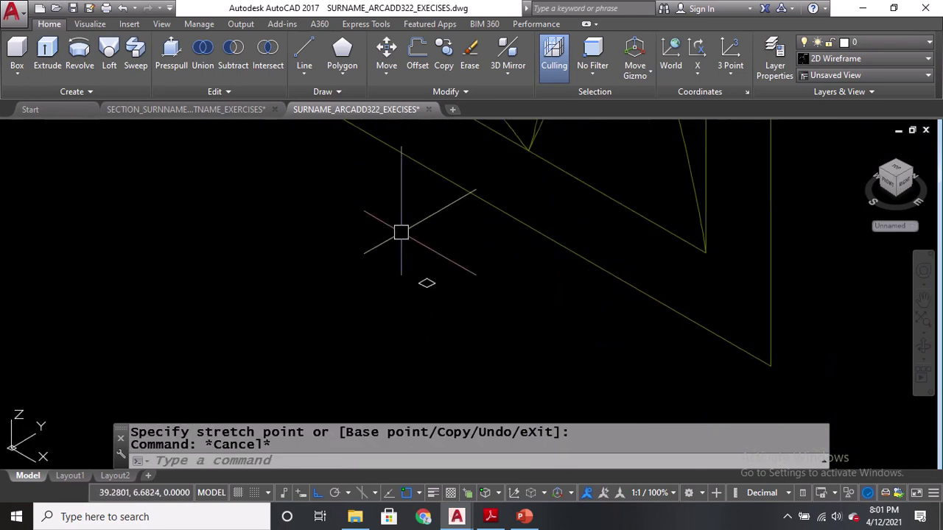
{"action": "middle_click_drag", "start_coordinate": [401, 233], "coordinate": [418, 322]}
{"action": "type", "text": "co"}
{"action": "key", "text": "Return"}
{"action": "scroll", "coordinate": [448, 374], "scroll_direction": "up", "scroll_amount": 5}
{"action": "left_click", "coordinate": [473, 387]}
{"action": "key", "text": "Return"}
{"action": "left_click", "coordinate": [473, 395]}
{"action": "scroll", "coordinate": [436, 375], "scroll_direction": "down", "scroll_amount": 4}
{"action": "scroll", "coordinate": [639, 354], "scroll_direction": "up", "scroll_amount": 3}
{"action": "left_click", "coordinate": [503, 375]}
{"action": "key", "text": "Return"}
{"action": "scroll", "coordinate": [452, 343], "scroll_direction": "down", "scroll_amount": 4}
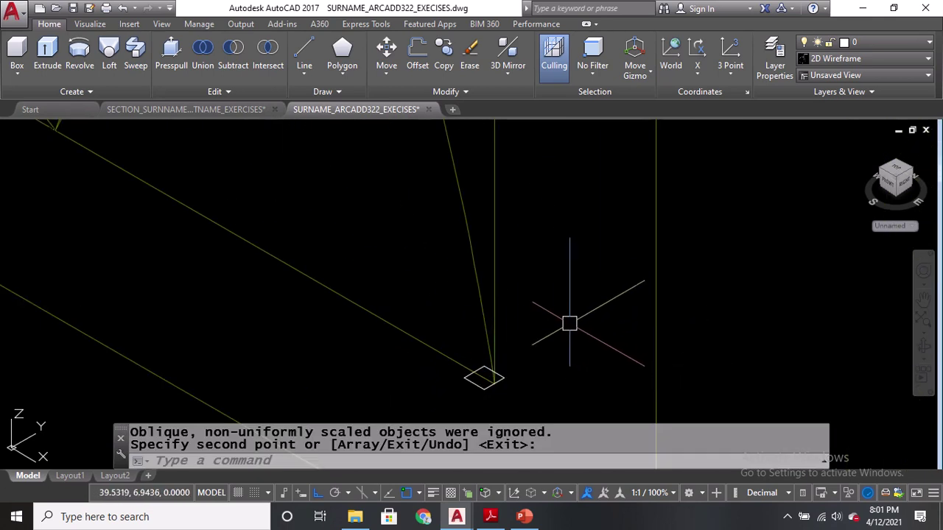
Sweep the copied square as a solid along the long arc that ends at the inner outline's lower right corner
{"action": "left_click", "coordinate": [136, 52]}
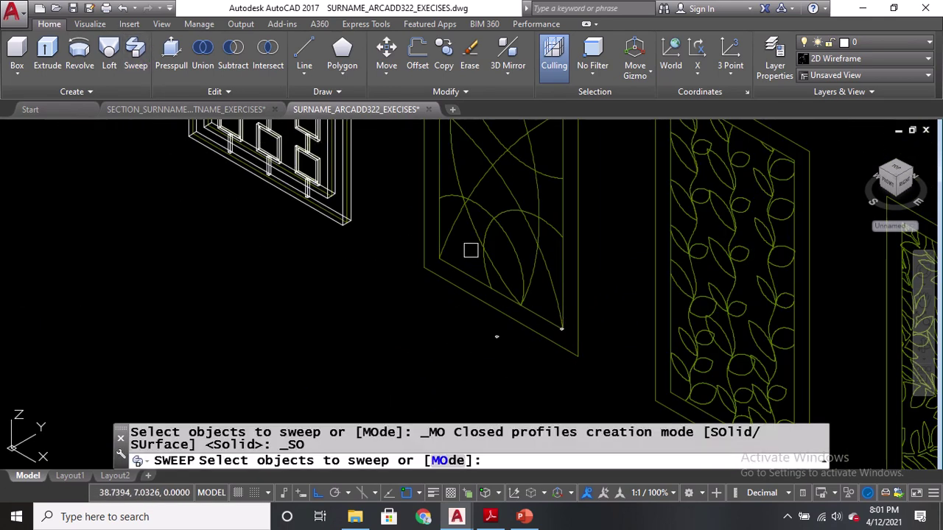
{"action": "scroll", "coordinate": [563, 338], "scroll_direction": "up", "scroll_amount": 3}
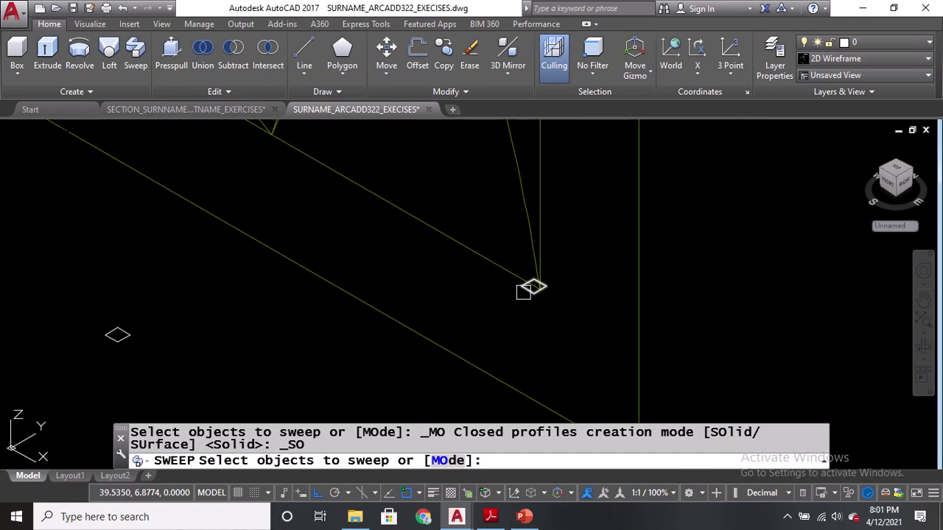
{"action": "left_click", "coordinate": [523, 293]}
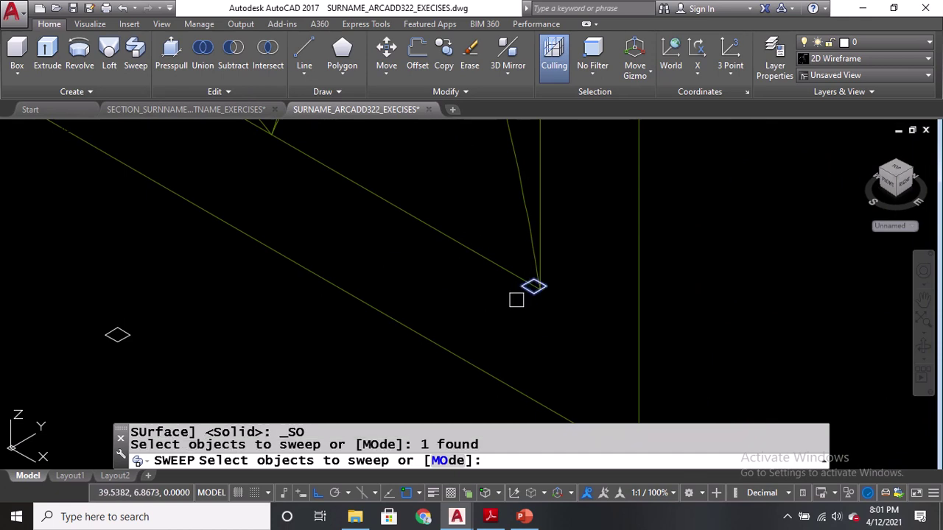
{"action": "key", "text": "Return"}
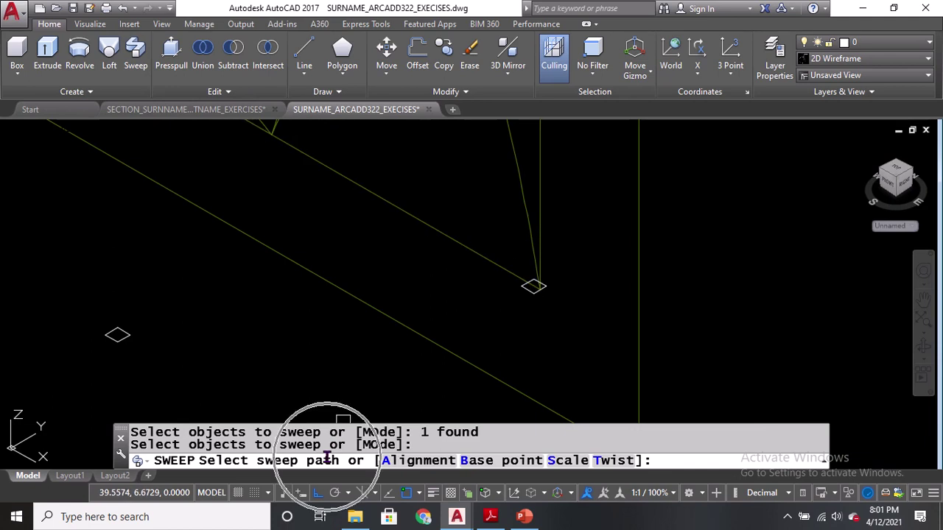
{"action": "scroll", "coordinate": [432, 342], "scroll_direction": "down", "scroll_amount": 5}
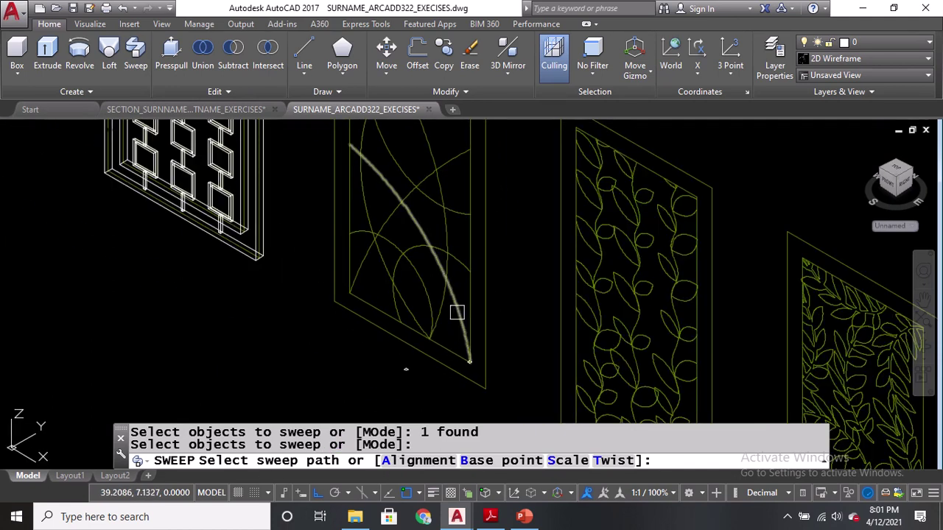
{"action": "left_click", "coordinate": [457, 312]}
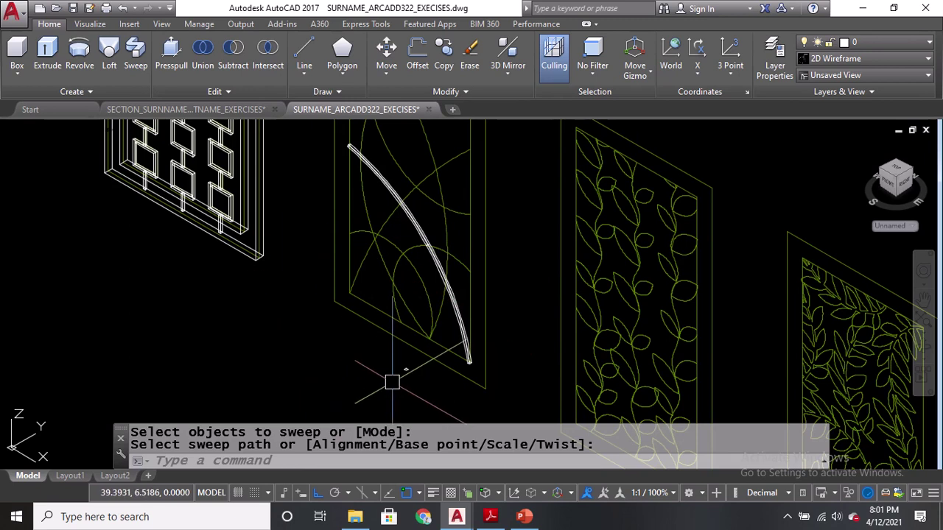
Copy the spare square profile by an edge midpoint to the inner outline's lower left corner
{"action": "scroll", "coordinate": [398, 377], "scroll_direction": "up", "scroll_amount": 6}
{"action": "type", "text": "cp"}
{"action": "key", "text": "Return"}
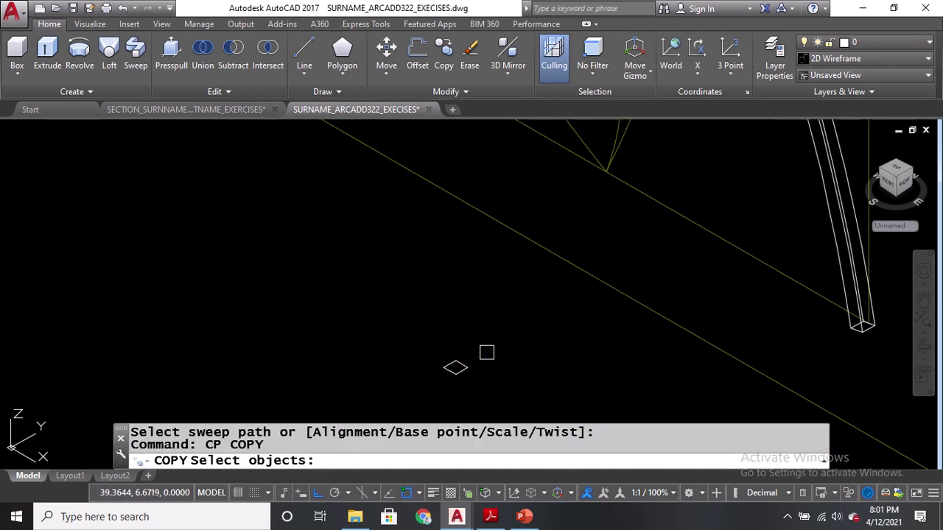
{"action": "scroll", "coordinate": [479, 382], "scroll_direction": "up", "scroll_amount": 2}
{"action": "left_click", "coordinate": [437, 341]}
{"action": "key", "text": "Return"}
{"action": "left_click", "coordinate": [399, 333]}
{"action": "scroll", "coordinate": [405, 345], "scroll_direction": "down", "scroll_amount": 1}
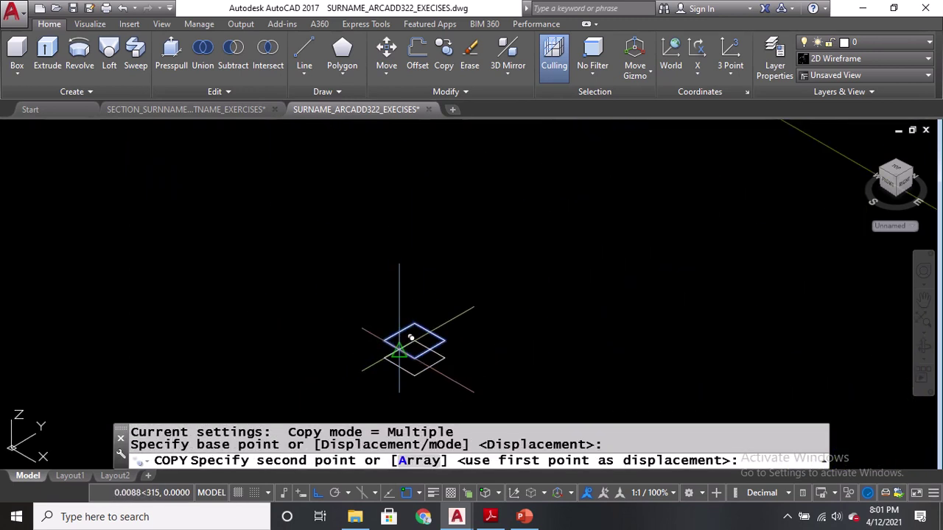
{"action": "scroll", "coordinate": [412, 346], "scroll_direction": "down", "scroll_amount": 3}
{"action": "scroll", "coordinate": [337, 242], "scroll_direction": "up", "scroll_amount": 4}
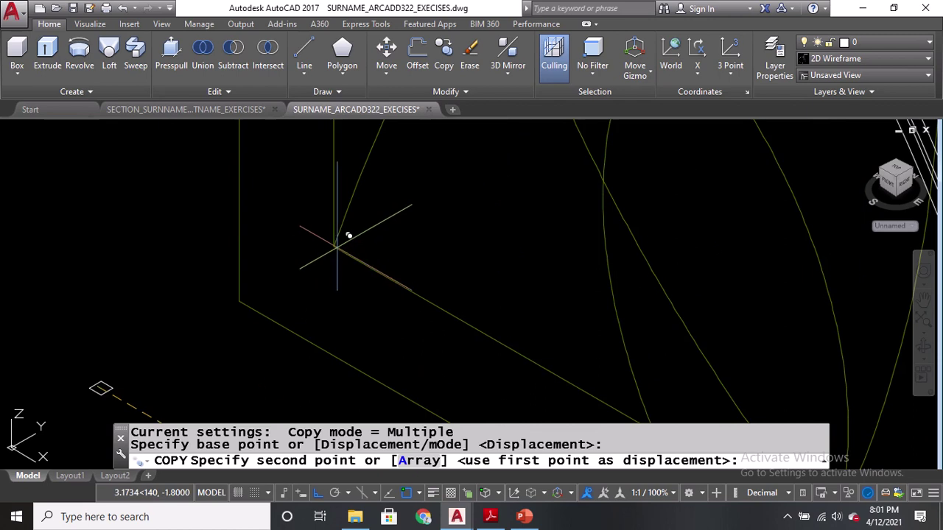
{"action": "left_click", "coordinate": [333, 247]}
Place further copies of the square at the looping arc's end on the inner bottom edge and where the three curves meet
{"action": "scroll", "coordinate": [338, 231], "scroll_direction": "down", "scroll_amount": 2}
{"action": "middle_click_drag", "start_coordinate": [430, 271], "coordinate": [390, 250]}
{"action": "scroll", "coordinate": [409, 290], "scroll_direction": "up", "scroll_amount": 2}
{"action": "left_click", "coordinate": [446, 285]}
{"action": "middle_click_drag", "start_coordinate": [484, 332], "coordinate": [396, 251]}
{"action": "scroll", "coordinate": [526, 309], "scroll_direction": "up", "scroll_amount": 2}
{"action": "scroll", "coordinate": [526, 293], "scroll_direction": "up", "scroll_amount": 3}
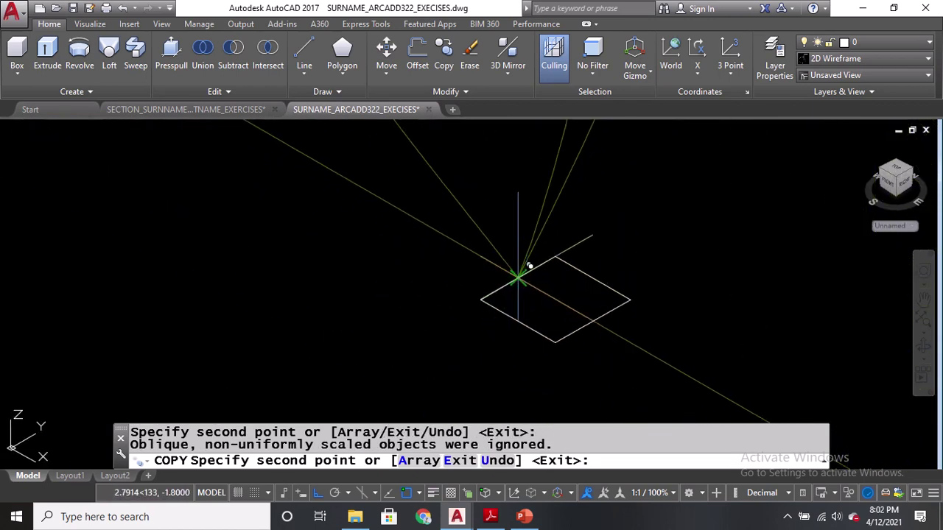
{"action": "left_click", "coordinate": [520, 287]}
{"action": "key", "text": "Return"}
{"action": "scroll", "coordinate": [521, 310], "scroll_direction": "down", "scroll_amount": 2}
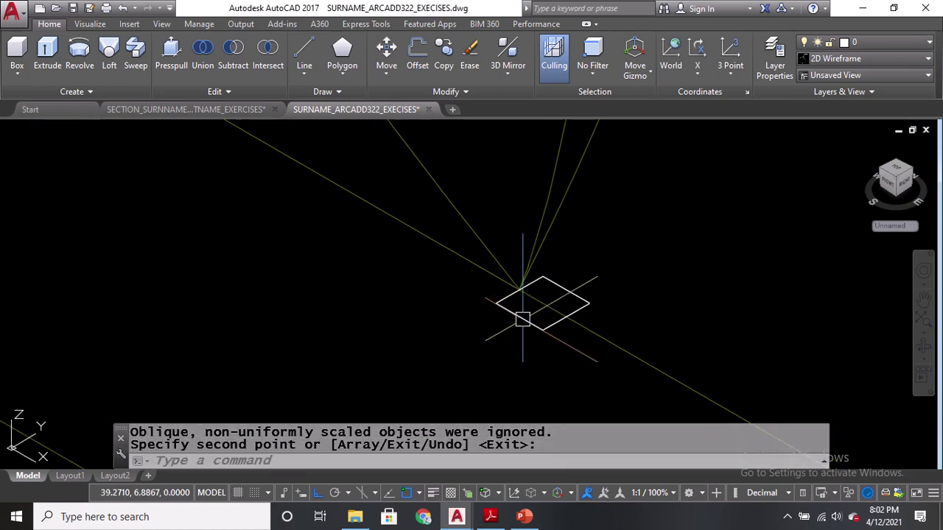
Move one square at the curves' meeting point by its opposite edge midpoint so it sits on the other side of that point
{"action": "type", "text": "M"}
{"action": "key", "text": "Return"}
{"action": "scroll", "coordinate": [577, 326], "scroll_direction": "up", "scroll_amount": 3}
{"action": "left_click", "coordinate": [576, 326]}
{"action": "key", "text": "Return"}
{"action": "left_click", "coordinate": [551, 333]}
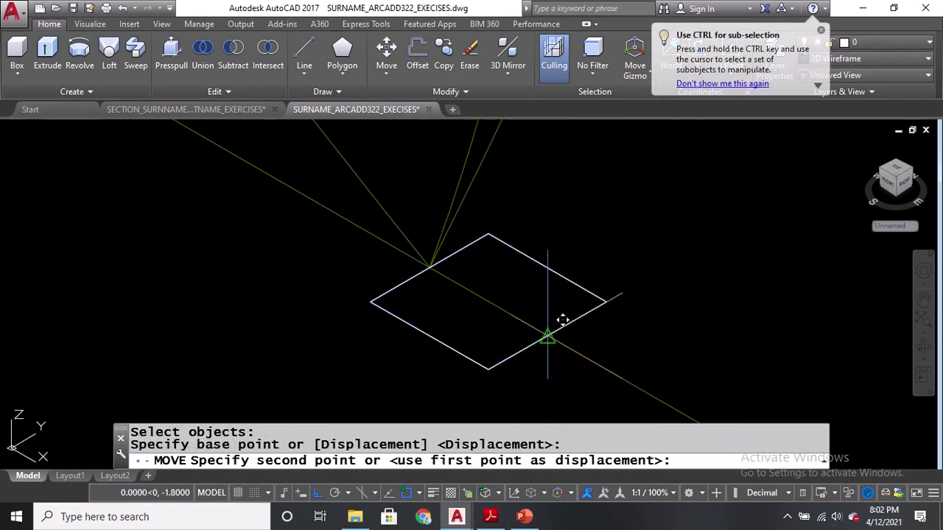
{"action": "left_click", "coordinate": [429, 268]}
{"action": "key", "text": "Return"}
{"action": "scroll", "coordinate": [459, 294], "scroll_direction": "down", "scroll_amount": 10}
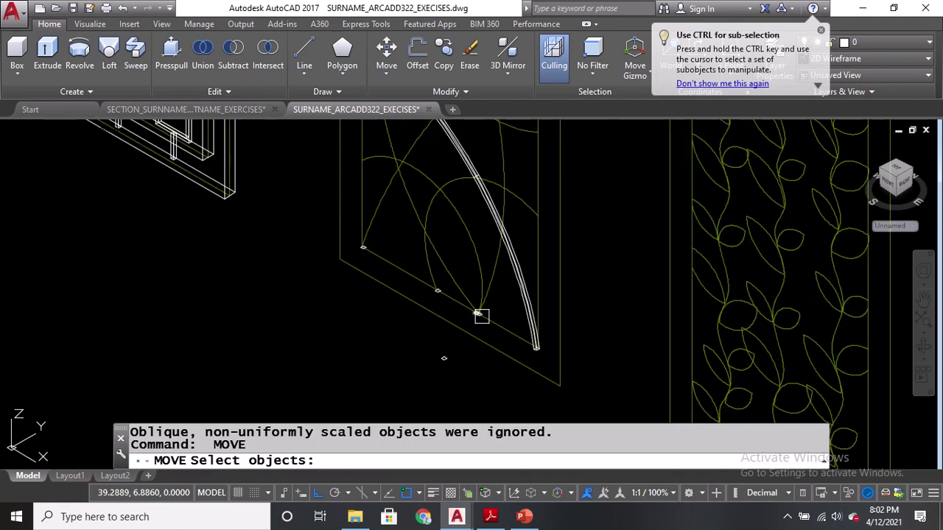
{"action": "key", "text": "Return"}
{"action": "scroll", "coordinate": [375, 254], "scroll_direction": "up", "scroll_amount": 4}
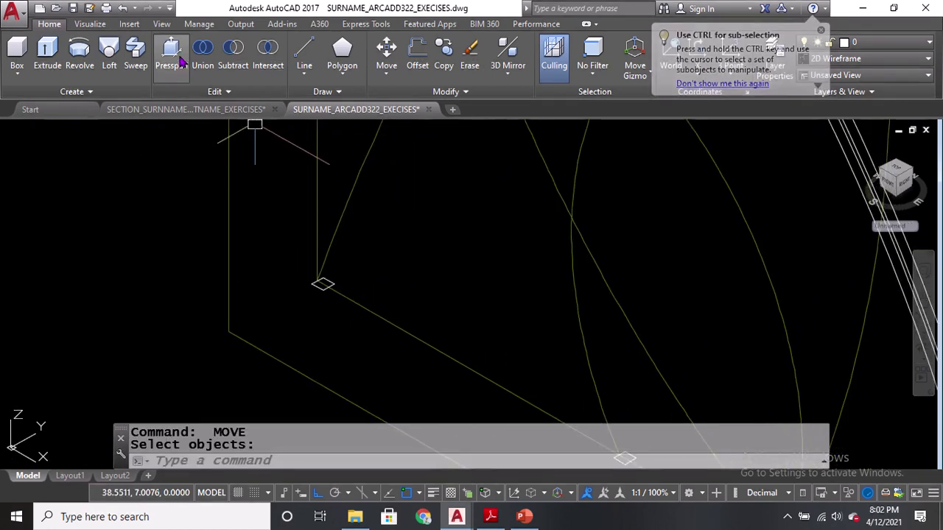
Sweep the square at the inner outline's lower left corner along the curve rising from that corner
{"action": "left_click", "coordinate": [136, 56]}
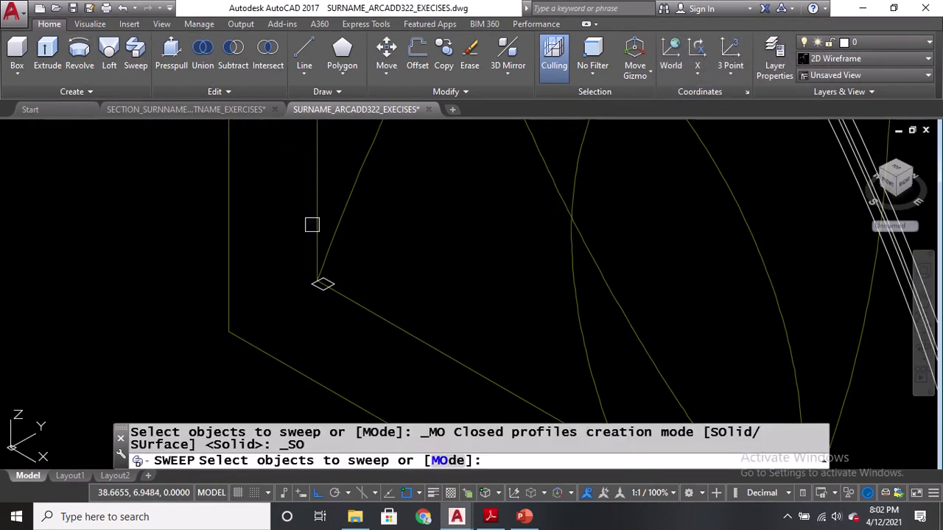
{"action": "scroll", "coordinate": [336, 288], "scroll_direction": "up", "scroll_amount": 3}
{"action": "left_click", "coordinate": [324, 283]}
{"action": "key", "text": "Return"}
{"action": "scroll", "coordinate": [344, 265], "scroll_direction": "down", "scroll_amount": 5}
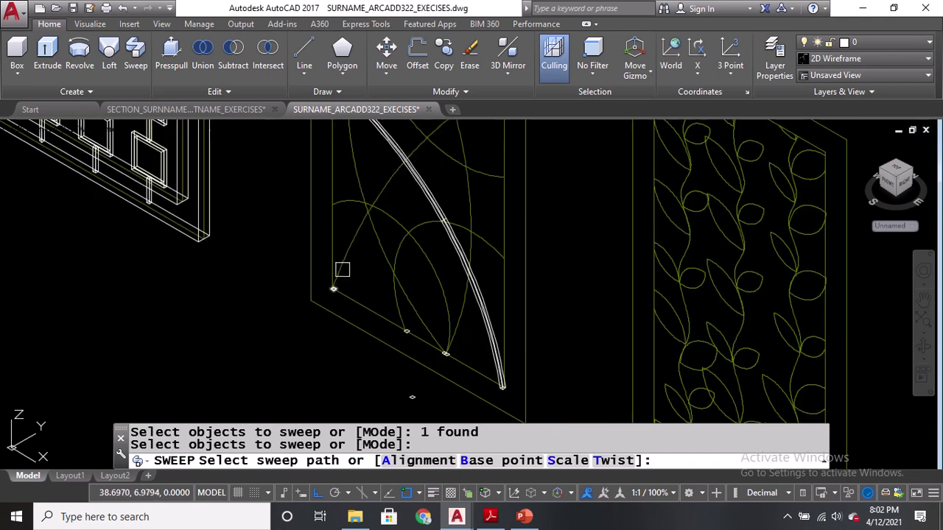
{"action": "scroll", "coordinate": [351, 310], "scroll_direction": "up", "scroll_amount": 1}
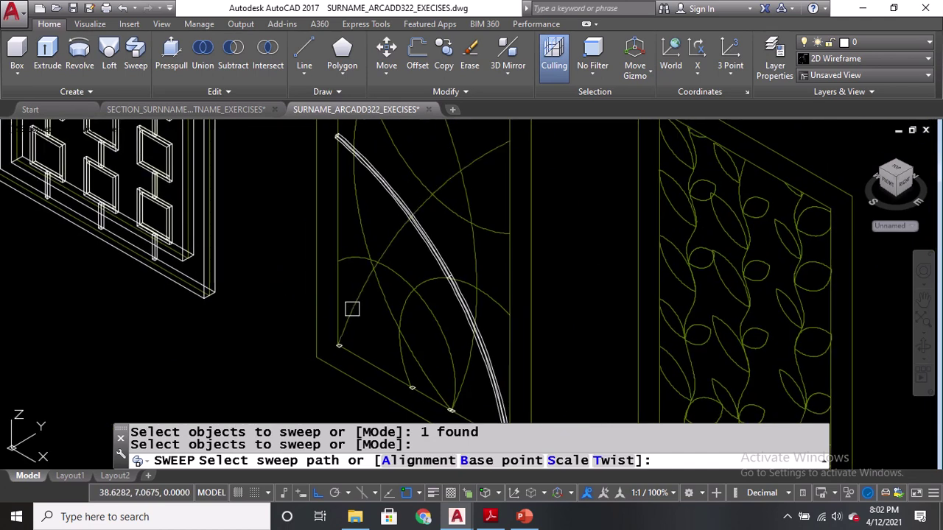
{"action": "left_click", "coordinate": [352, 309]}
{"action": "middle_click_drag", "start_coordinate": [367, 308], "coordinate": [388, 226]}
Sweep the square in the middle of the inner bottom edge along the looping arc that starts there
{"action": "left_click", "coordinate": [137, 60]}
{"action": "scroll", "coordinate": [440, 301], "scroll_direction": "up", "scroll_amount": 5}
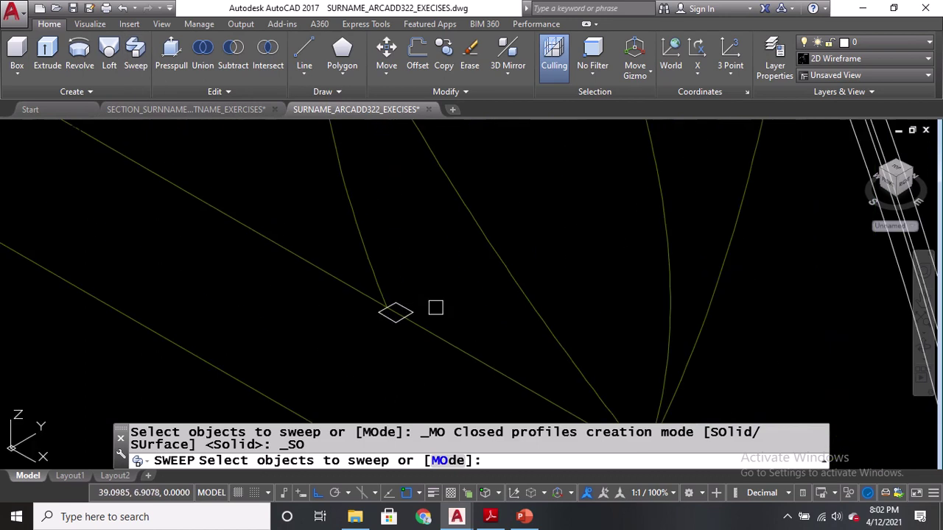
{"action": "left_click", "coordinate": [412, 316]}
{"action": "key", "text": "Return"}
{"action": "scroll", "coordinate": [413, 296], "scroll_direction": "down", "scroll_amount": 4}
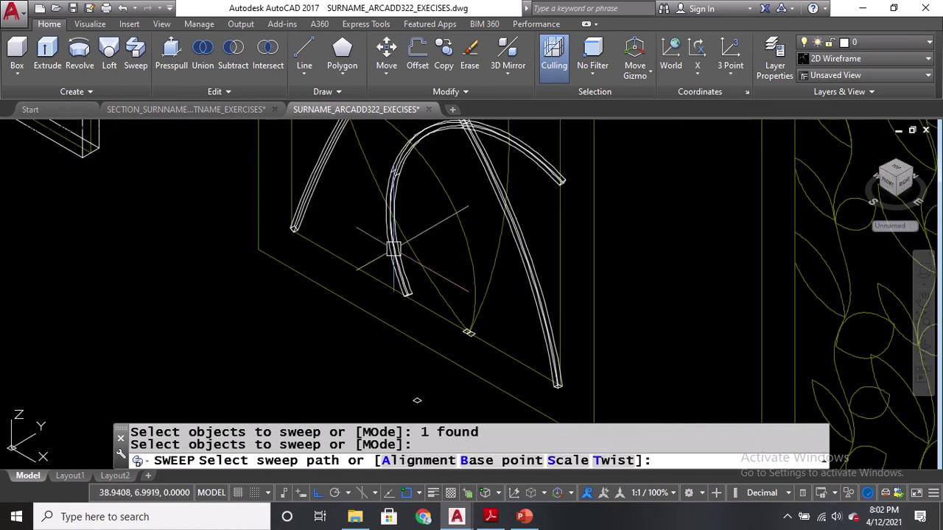
{"action": "left_click", "coordinate": [394, 250]}
{"action": "scroll", "coordinate": [418, 296], "scroll_direction": "up", "scroll_amount": 3}
{"action": "scroll", "coordinate": [418, 296], "scroll_direction": "up", "scroll_amount": 4}
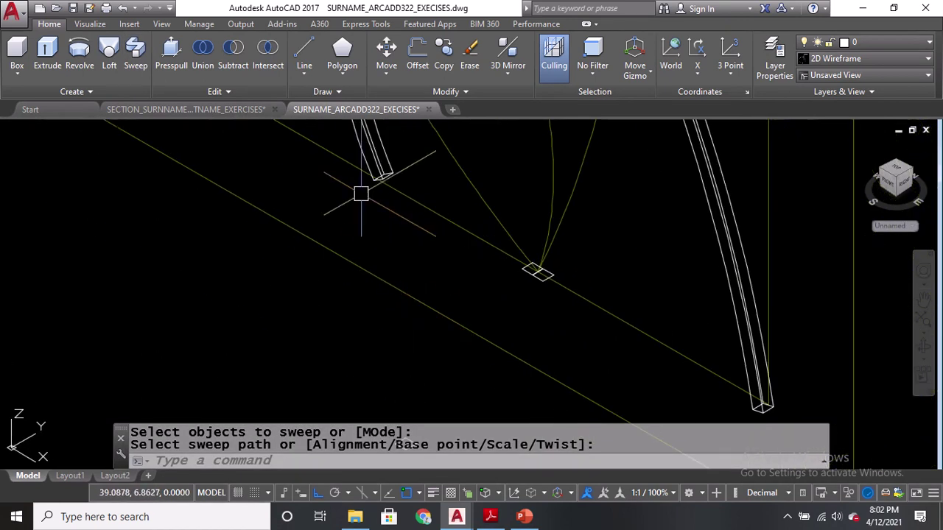
Sweep the left square at the curves' meeting point along the leftmost curve ending there
{"action": "scroll", "coordinate": [393, 267], "scroll_direction": "down", "scroll_amount": 5}
{"action": "left_click", "coordinate": [135, 53]}
{"action": "scroll", "coordinate": [442, 305], "scroll_direction": "up", "scroll_amount": 3}
{"action": "scroll", "coordinate": [551, 290], "scroll_direction": "down", "scroll_amount": 1}
{"action": "left_click", "coordinate": [554, 292]}
{"action": "scroll", "coordinate": [507, 302], "scroll_direction": "down", "scroll_amount": 2}
{"action": "key", "text": "Return"}
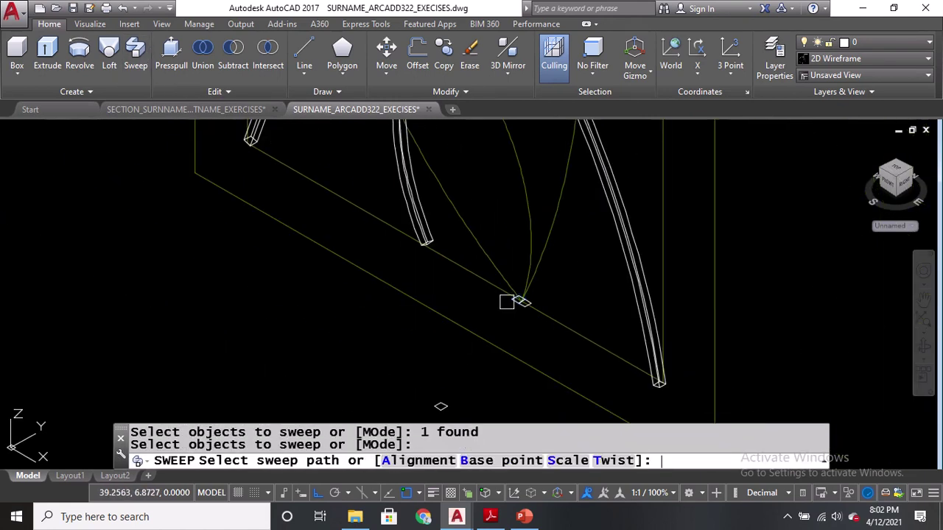
{"action": "scroll", "coordinate": [509, 269], "scroll_direction": "up", "scroll_amount": 3}
{"action": "left_click", "coordinate": [516, 244]}
{"action": "scroll", "coordinate": [515, 243], "scroll_direction": "down", "scroll_amount": 3}
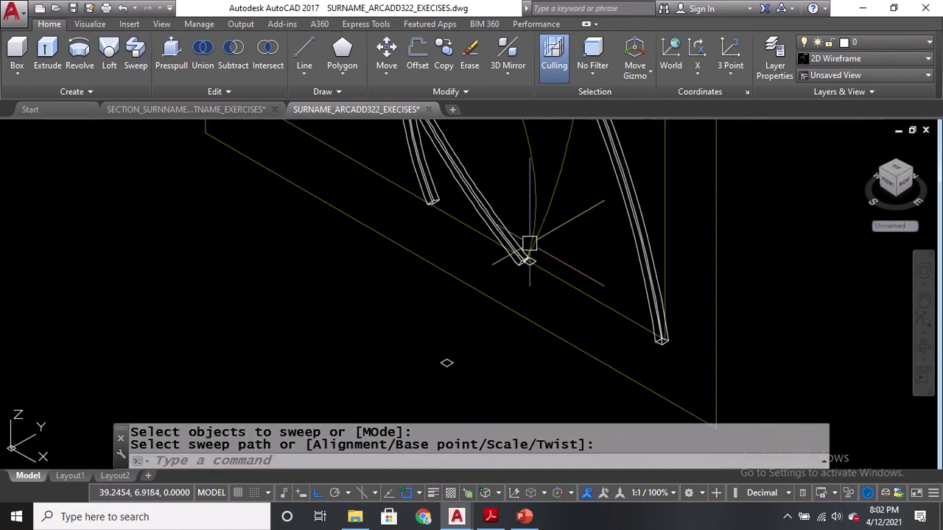
Try to sweep the last square at the meeting point along the rightmost curve, and undo it
{"action": "scroll", "coordinate": [556, 236], "scroll_direction": "up", "scroll_amount": 3}
{"action": "key", "text": "Return"}
{"action": "left_click", "coordinate": [462, 336]}
{"action": "key", "text": "Return"}
{"action": "left_click", "coordinate": [472, 217]}
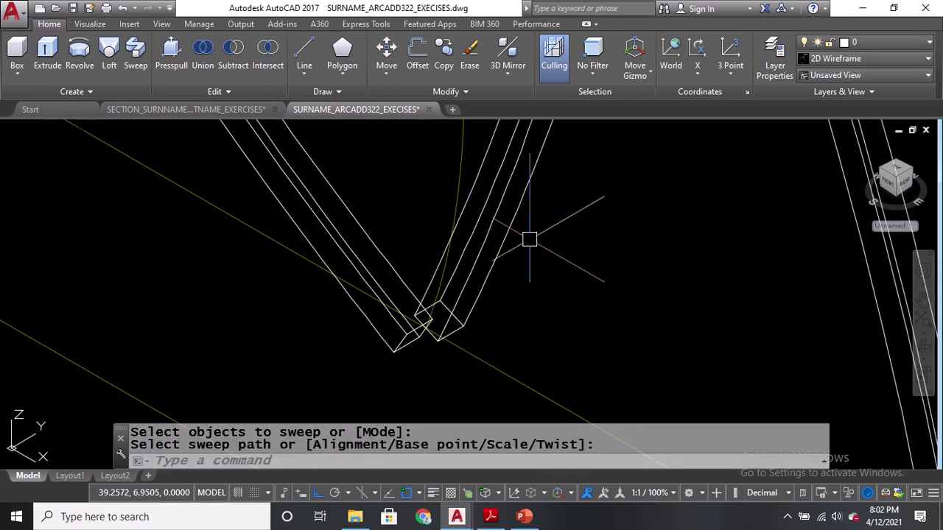
{"action": "type", "text": "U"}
{"action": "key", "text": "Return"}
Copy the remaining square by its opposite edge midpoint onto the point where the curves meet
{"action": "type", "text": "CO"}
{"action": "key", "text": "Return"}
{"action": "scroll", "coordinate": [466, 336], "scroll_direction": "up", "scroll_amount": 2}
{"action": "middle_click_drag", "start_coordinate": [480, 295], "coordinate": [507, 353]}
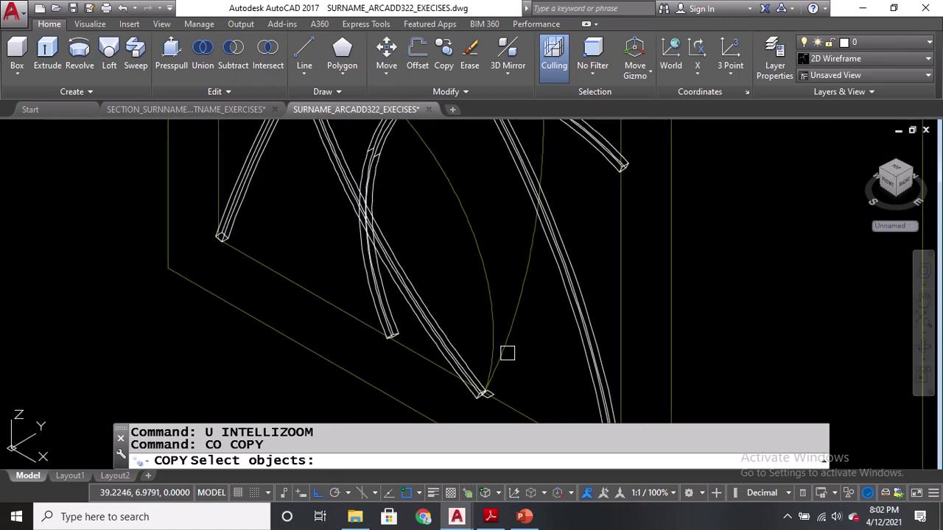
{"action": "scroll", "coordinate": [507, 354], "scroll_direction": "up", "scroll_amount": 4}
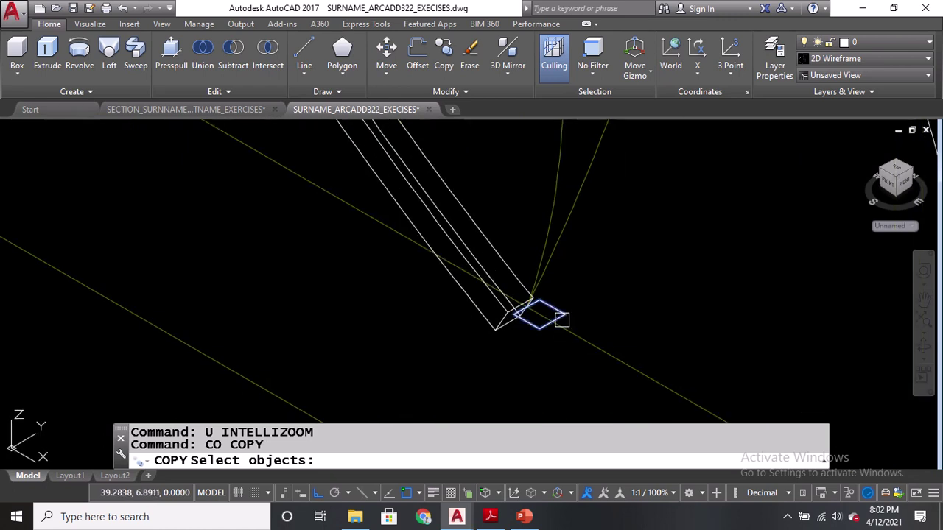
{"action": "left_click", "coordinate": [549, 317]}
{"action": "key", "text": "Return"}
{"action": "scroll", "coordinate": [558, 309], "scroll_direction": "up", "scroll_amount": 5}
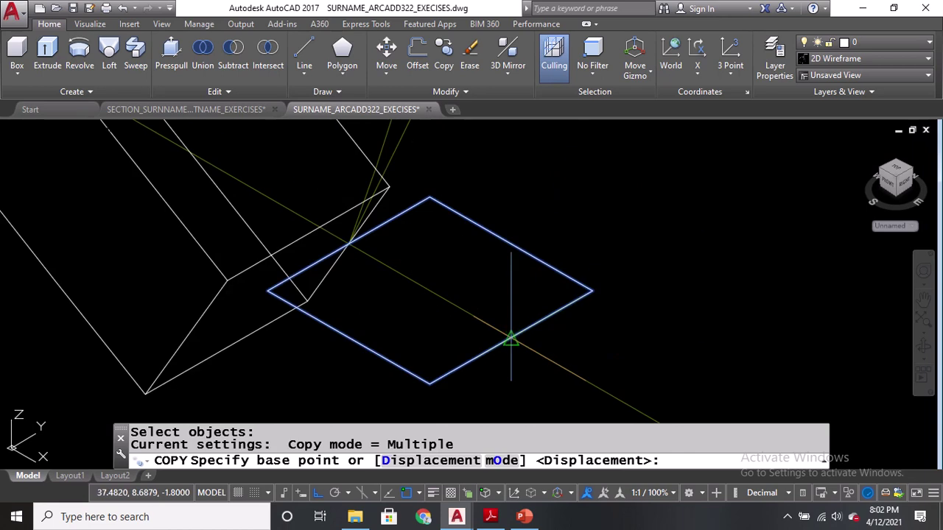
{"action": "left_click", "coordinate": [511, 339]}
{"action": "left_click", "coordinate": [354, 238]}
{"action": "scroll", "coordinate": [397, 283], "scroll_direction": "down", "scroll_amount": 5}
Sweep the right square at the meeting point along the rightmost curve ending there
{"action": "type", "text": "SWEEP"}
{"action": "key", "text": "Return"}
{"action": "left_click", "coordinate": [416, 278]}
{"action": "key", "text": "Return"}
{"action": "left_click", "coordinate": [427, 186]}
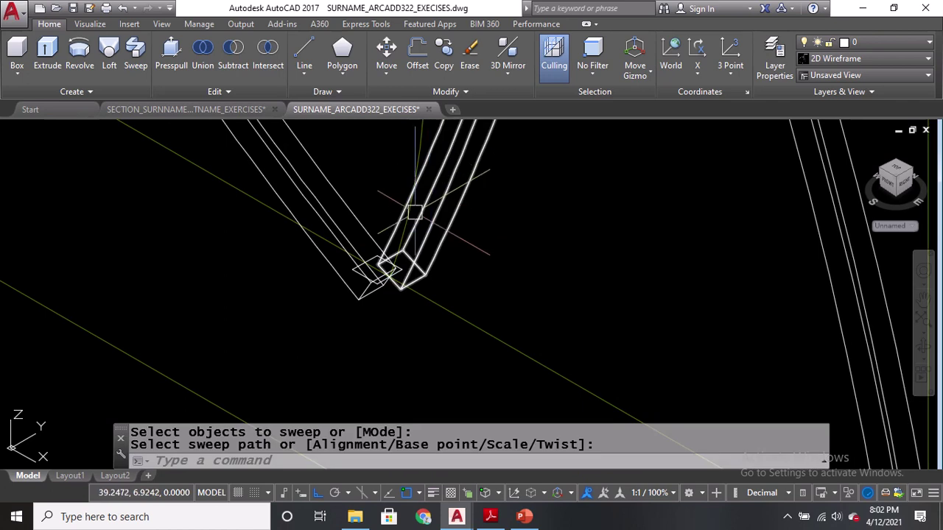
Sweep the other square at the meeting point along the remaining unswept curve
{"action": "key", "text": "Return"}
{"action": "scroll", "coordinate": [353, 254], "scroll_direction": "up", "scroll_amount": 4}
{"action": "left_click", "coordinate": [397, 259]}
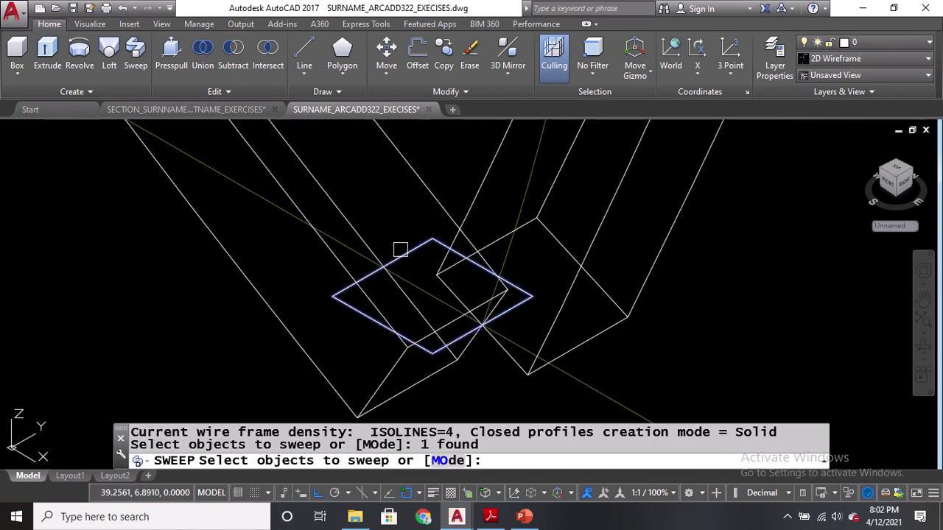
{"action": "scroll", "coordinate": [402, 298], "scroll_direction": "down", "scroll_amount": 3}
{"action": "key", "text": "Return"}
{"action": "left_click", "coordinate": [449, 166]}
Copy the spare square beside the panel to the unswept long curve's end on the inner outline's right edge
{"action": "scroll", "coordinate": [432, 337], "scroll_direction": "down", "scroll_amount": 4}
{"action": "scroll", "coordinate": [429, 346], "scroll_direction": "down", "scroll_amount": 4}
{"action": "scroll", "coordinate": [420, 236], "scroll_direction": "up", "scroll_amount": 4}
{"action": "scroll", "coordinate": [418, 225], "scroll_direction": "down", "scroll_amount": 3}
{"action": "middle_click_drag", "start_coordinate": [446, 372], "coordinate": [434, 291]}
{"action": "type", "text": "co"}
{"action": "key", "text": "Return"}
{"action": "scroll", "coordinate": [445, 307], "scroll_direction": "up", "scroll_amount": 5}
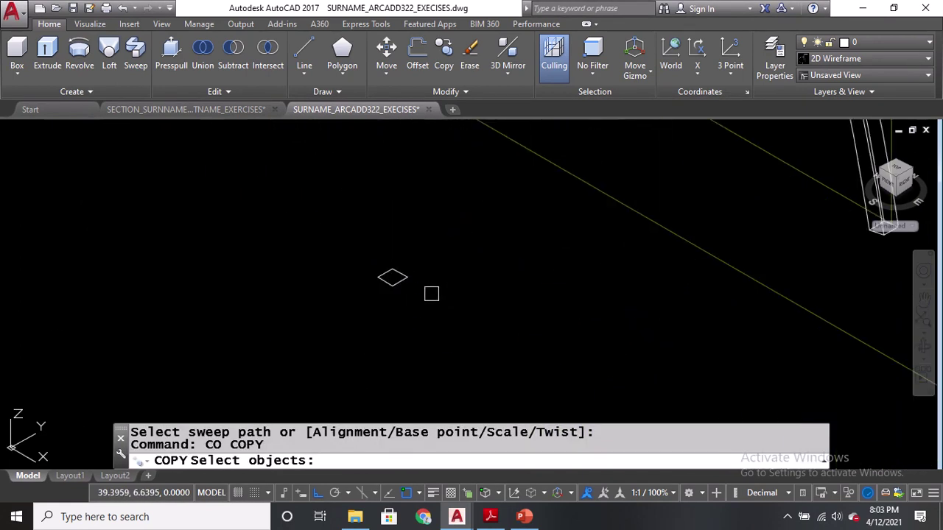
{"action": "left_click", "coordinate": [394, 276]}
{"action": "scroll", "coordinate": [393, 275], "scroll_direction": "up", "scroll_amount": 2}
{"action": "key", "text": "Return"}
{"action": "left_click", "coordinate": [395, 282]}
{"action": "scroll", "coordinate": [311, 375], "scroll_direction": "down", "scroll_amount": 8}
{"action": "middle_click_drag", "start_coordinate": [424, 133], "coordinate": [407, 346]}
{"action": "middle_click_drag", "start_coordinate": [477, 229], "coordinate": [479, 334]}
{"action": "scroll", "coordinate": [483, 260], "scroll_direction": "up", "scroll_amount": 8}
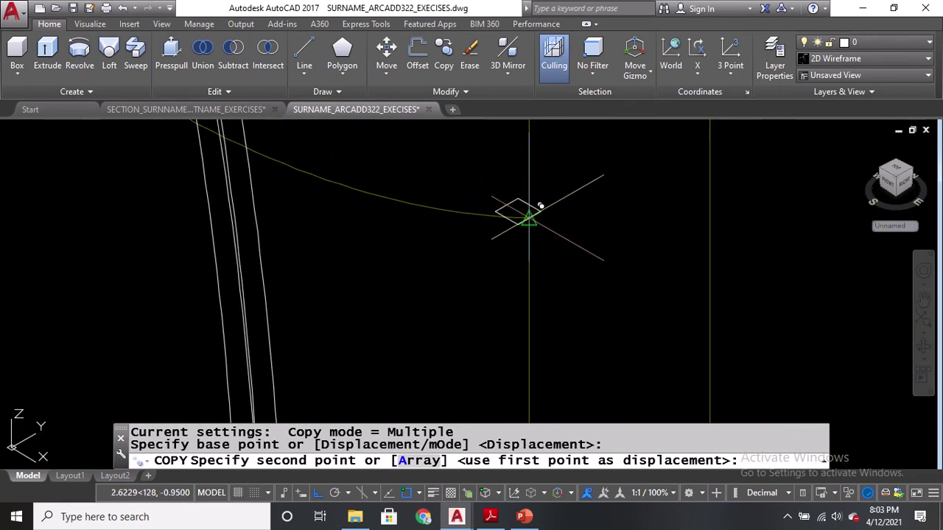
{"action": "left_click", "coordinate": [543, 202]}
Place another copy of the square at the small loop curve's end near the inner outline's upper right corner
{"action": "scroll", "coordinate": [432, 302], "scroll_direction": "down", "scroll_amount": 4}
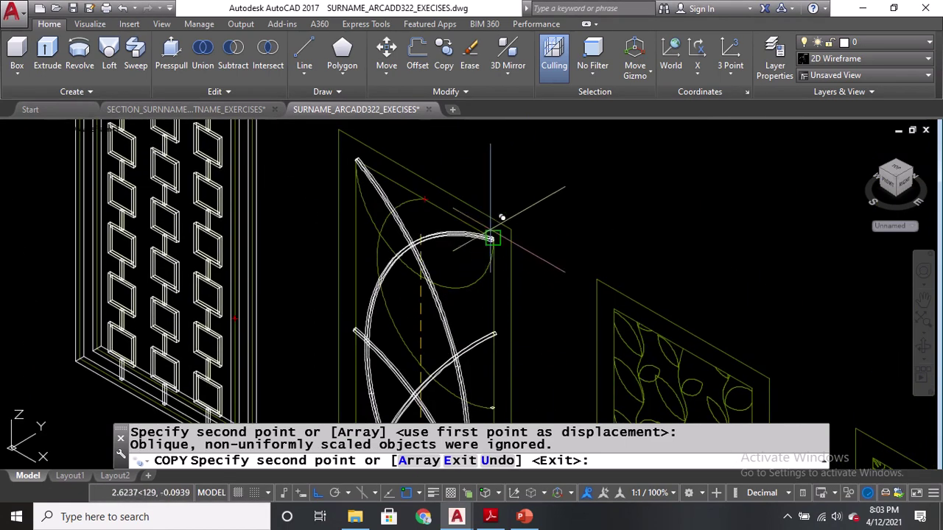
{"action": "scroll", "coordinate": [501, 221], "scroll_direction": "up", "scroll_amount": 5}
{"action": "left_click", "coordinate": [499, 253]}
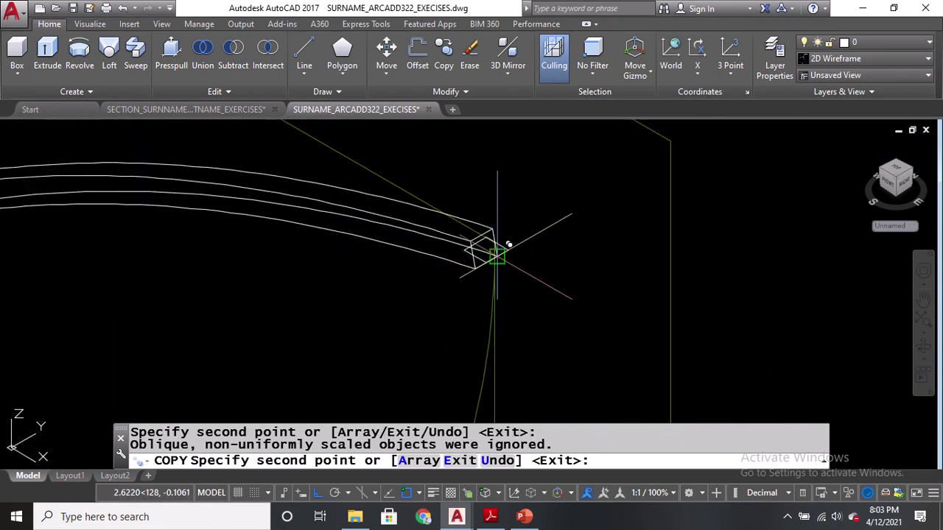
{"action": "key", "text": "Return"}
{"action": "scroll", "coordinate": [509, 265], "scroll_direction": "down", "scroll_amount": 6}
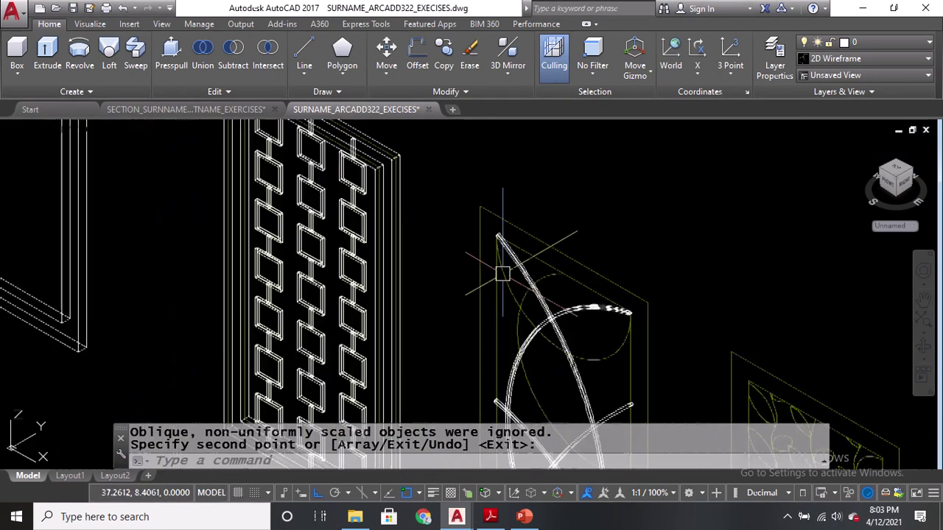
{"action": "scroll", "coordinate": [345, 133], "scroll_direction": "up", "scroll_amount": 4}
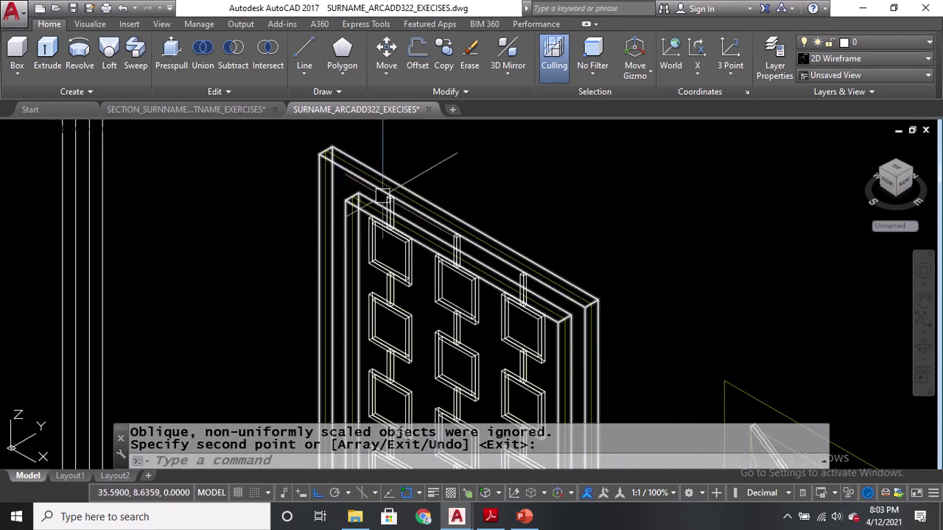
{"action": "scroll", "coordinate": [386, 204], "scroll_direction": "up", "scroll_amount": 4}
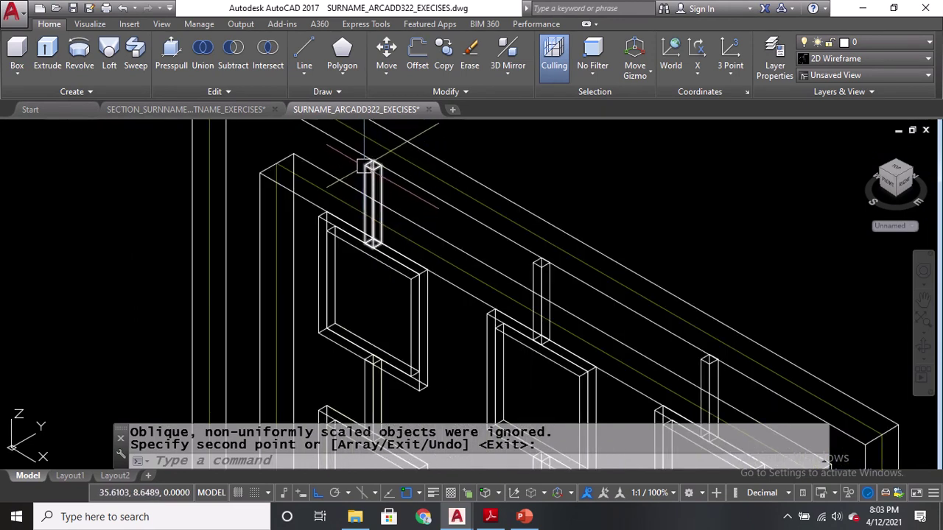
{"action": "scroll", "coordinate": [368, 185], "scroll_direction": "down", "scroll_amount": 4}
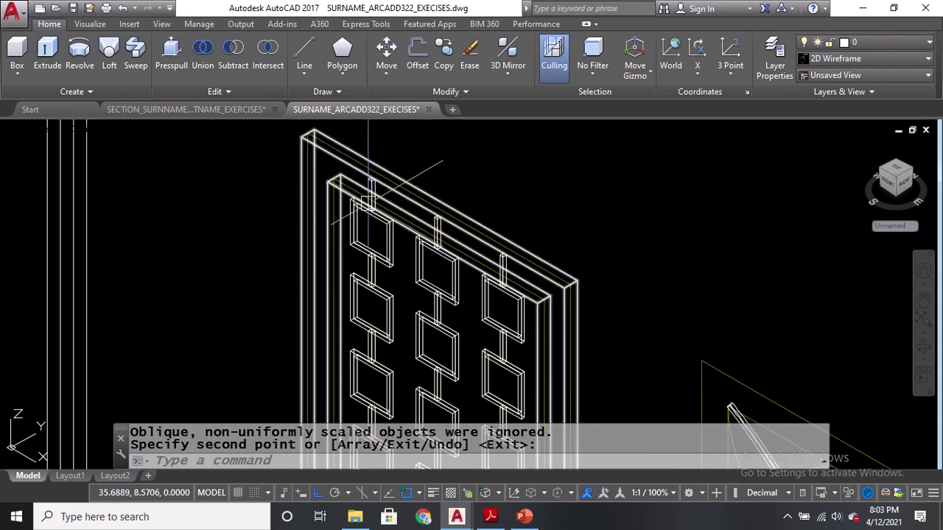
{"action": "scroll", "coordinate": [361, 184], "scroll_direction": "up", "scroll_amount": 5}
{"action": "scroll", "coordinate": [359, 183], "scroll_direction": "down", "scroll_amount": 6}
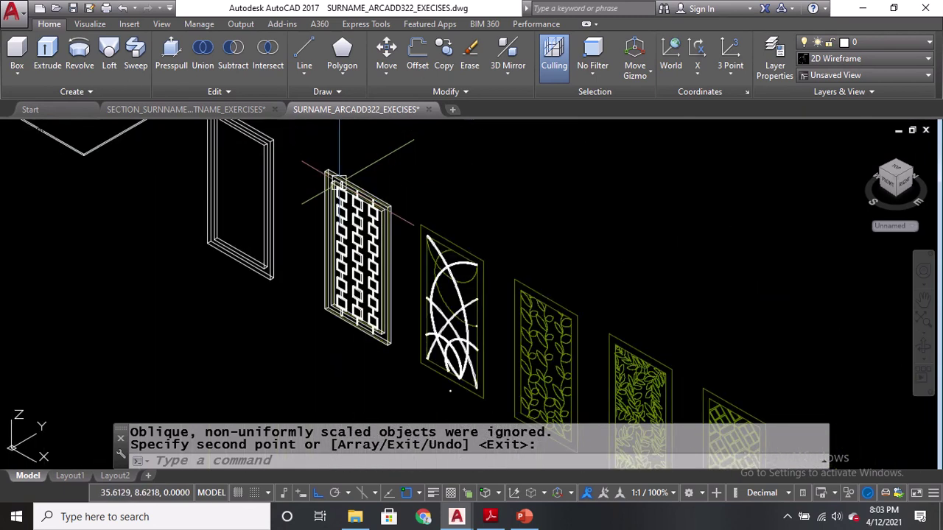
Sweep the square at the inner outline's right edge along the unswept long curve of the curve-patterned panel
{"action": "scroll", "coordinate": [394, 247], "scroll_direction": "up", "scroll_amount": 2}
{"action": "scroll", "coordinate": [394, 247], "scroll_direction": "up", "scroll_amount": 4}
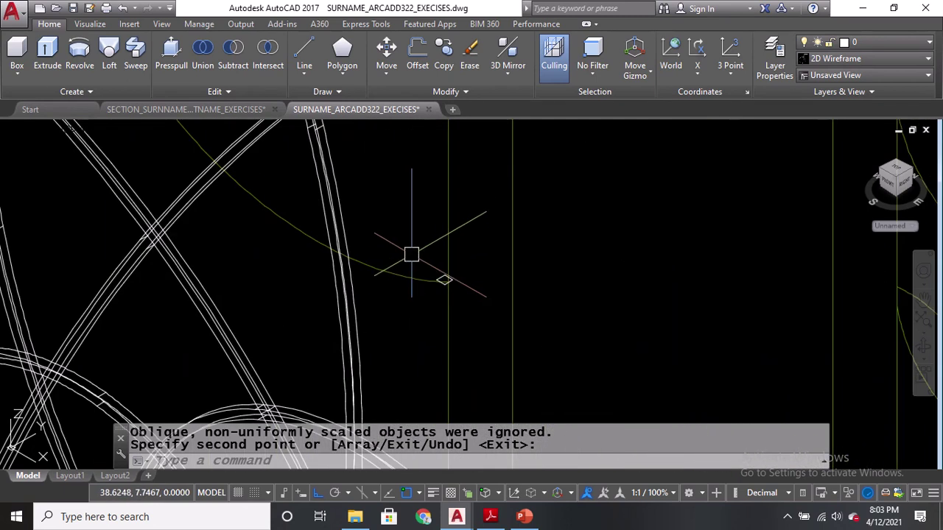
{"action": "type", "text": "sweep"}
{"action": "key", "text": "Return"}
{"action": "scroll", "coordinate": [411, 254], "scroll_direction": "up", "scroll_amount": 5}
{"action": "left_click", "coordinate": [402, 258]}
{"action": "key", "text": "Return"}
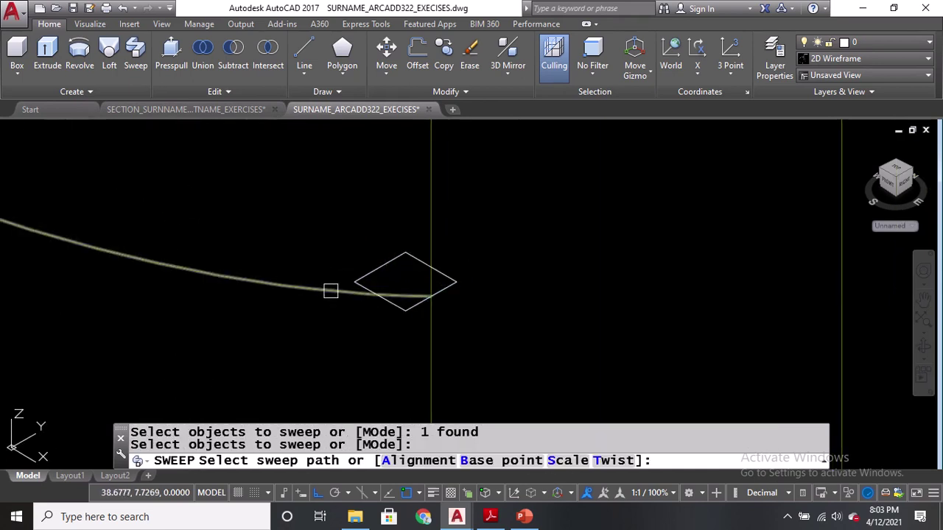
{"action": "left_click", "coordinate": [366, 298]}
{"action": "scroll", "coordinate": [432, 292], "scroll_direction": "down", "scroll_amount": 5}
Sweep the square at the inner outline's upper right corner along the small loop curve
{"action": "middle_click_drag", "start_coordinate": [389, 166], "coordinate": [434, 357]}
{"action": "scroll", "coordinate": [457, 257], "scroll_direction": "up", "scroll_amount": 4}
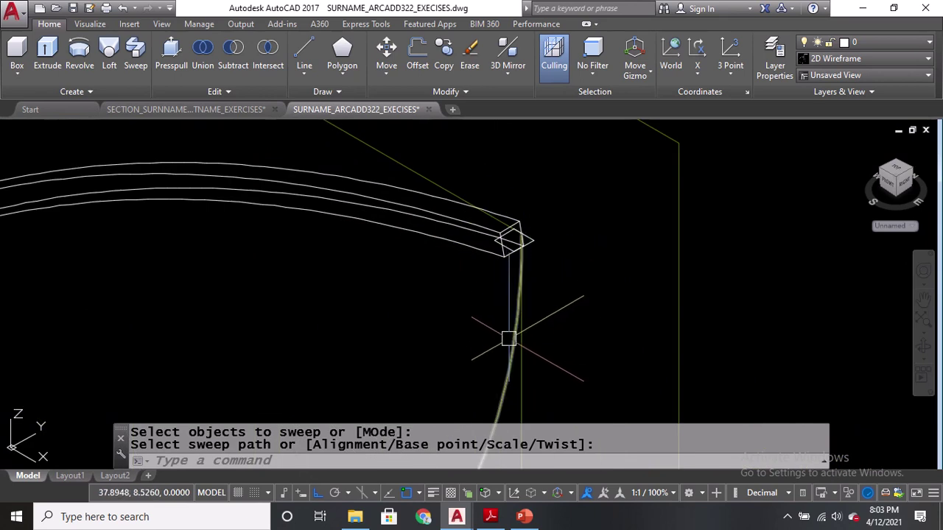
{"action": "key", "text": "Return"}
{"action": "key", "text": "Return"}
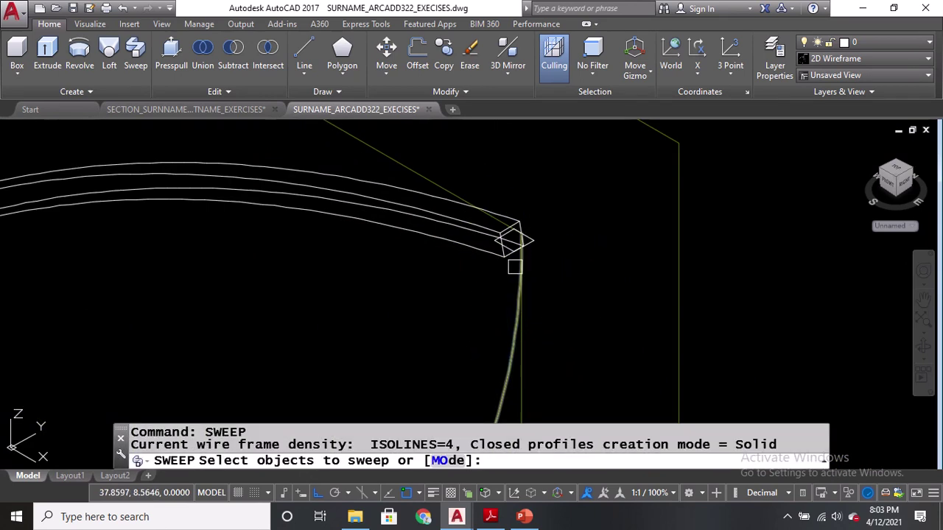
{"action": "left_click", "coordinate": [530, 238]}
{"action": "key", "text": "Return"}
{"action": "scroll", "coordinate": [522, 257], "scroll_direction": "down", "scroll_amount": 5}
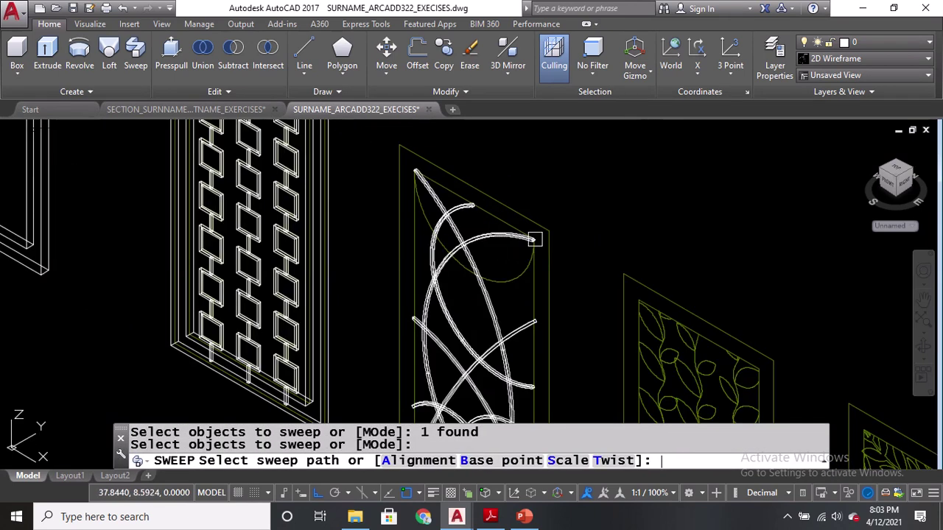
{"action": "left_click", "coordinate": [516, 274]}
Copy the solid frame of the square-patterned panel onto the curve-patterned panel, aligning it at the inner outline's upper left corner
{"action": "scroll", "coordinate": [510, 193], "scroll_direction": "down", "scroll_amount": 3}
{"action": "scroll", "coordinate": [345, 177], "scroll_direction": "up", "scroll_amount": 4}
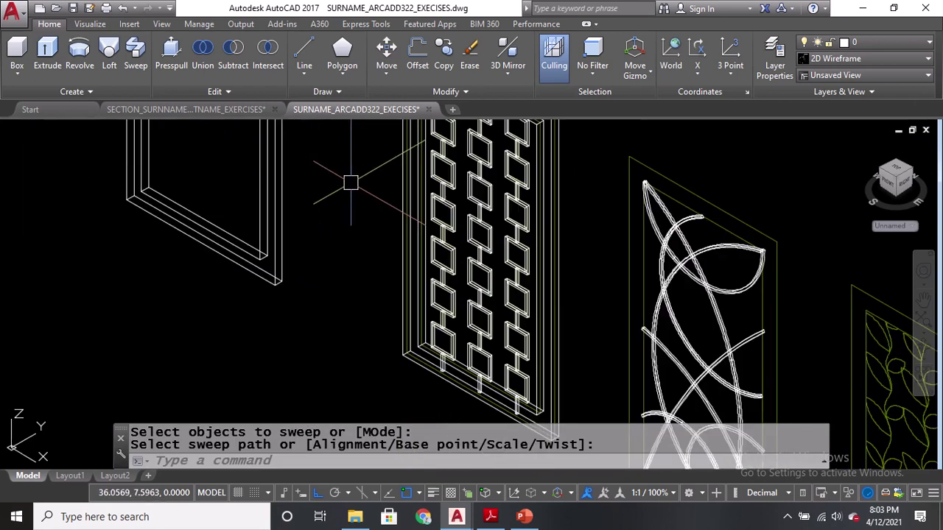
{"action": "type", "text": "co"}
{"action": "key", "text": "Return"}
{"action": "scroll", "coordinate": [401, 281], "scroll_direction": "up", "scroll_amount": 2}
{"action": "scroll", "coordinate": [458, 129], "scroll_direction": "up", "scroll_amount": 5}
{"action": "left_click", "coordinate": [379, 223]}
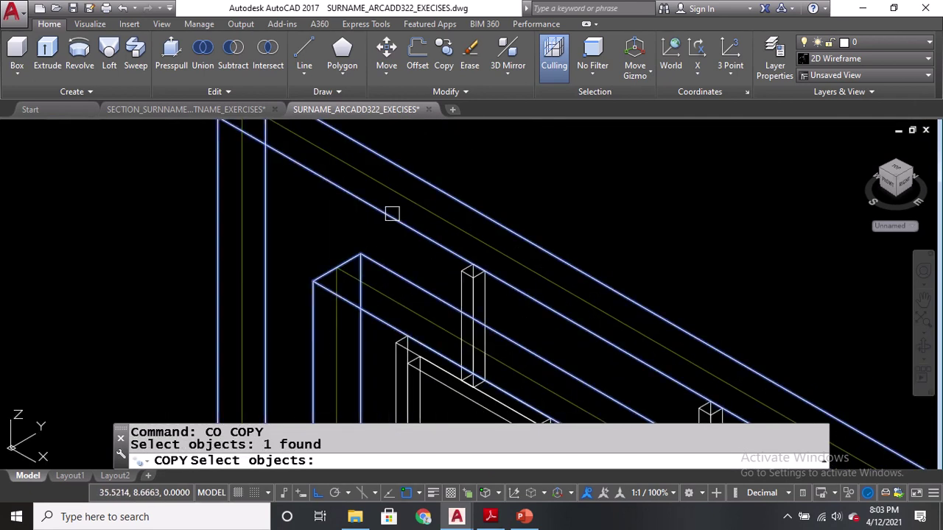
{"action": "key", "text": "Return"}
{"action": "left_click", "coordinate": [336, 269]}
{"action": "scroll", "coordinate": [324, 236], "scroll_direction": "down", "scroll_amount": 5}
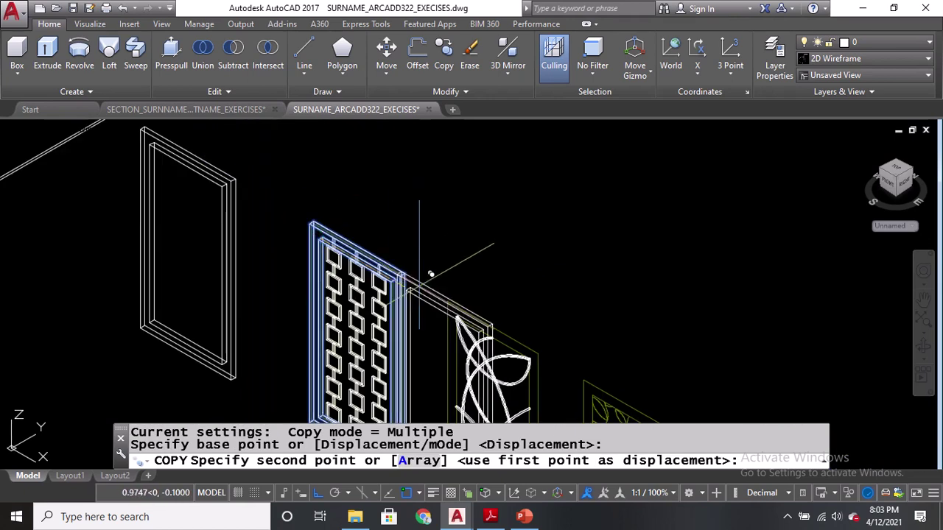
{"action": "scroll", "coordinate": [442, 302], "scroll_direction": "up", "scroll_amount": 5}
{"action": "scroll", "coordinate": [579, 316], "scroll_direction": "up", "scroll_amount": 6}
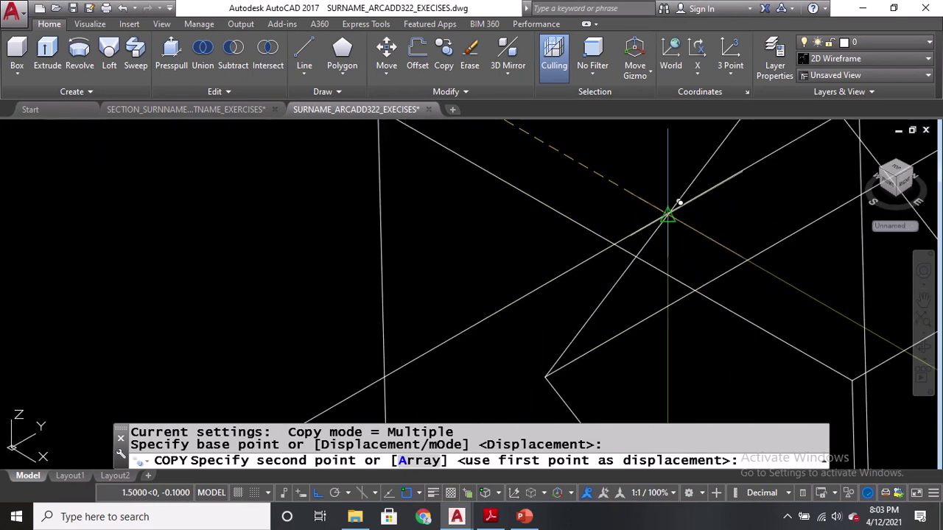
{"action": "left_click", "coordinate": [667, 213]}
{"action": "scroll", "coordinate": [437, 177], "scroll_direction": "down", "scroll_amount": 8}
{"action": "key", "text": "Return"}
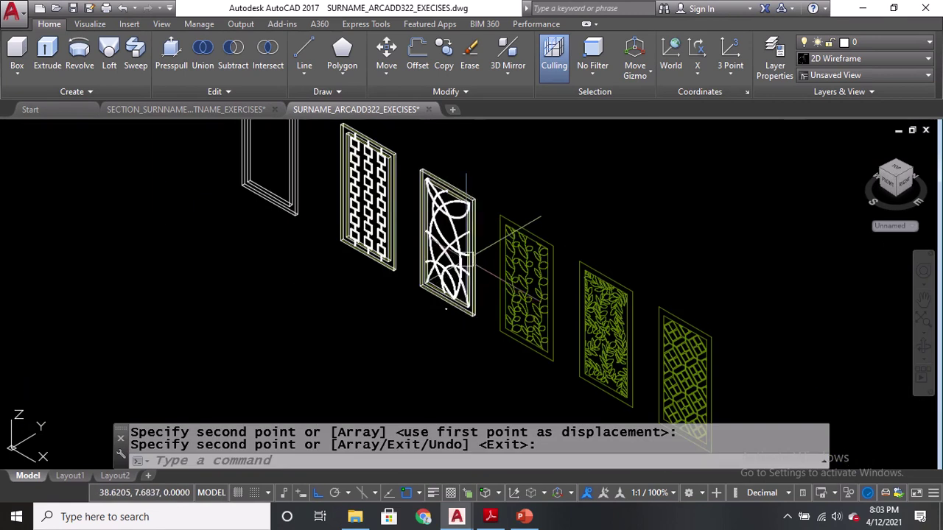
Display the model in the Conceptual visual style to check the framed panels
{"action": "scroll", "coordinate": [451, 304], "scroll_direction": "up", "scroll_amount": 2}
{"action": "type", "text": "3D"}
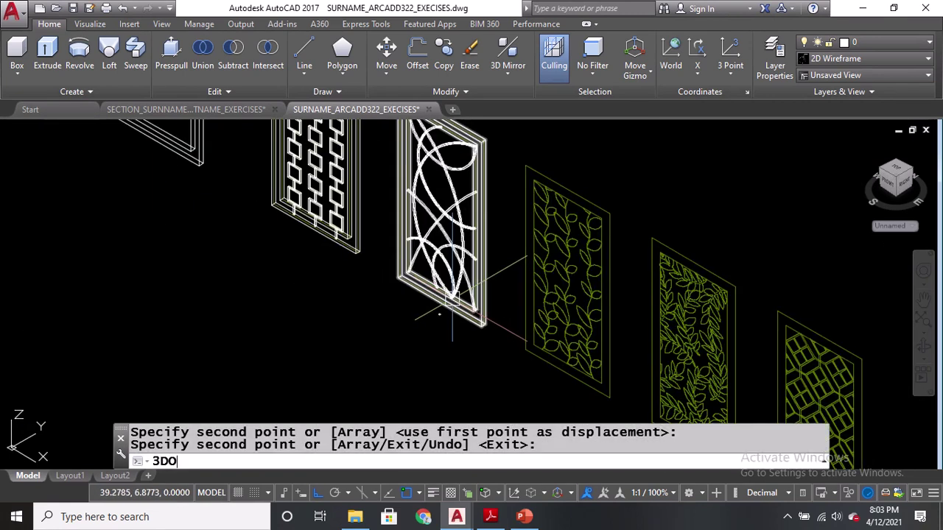
{"action": "type", "text": "O"}
{"action": "key", "text": "Return"}
{"action": "key", "text": "Escape"}
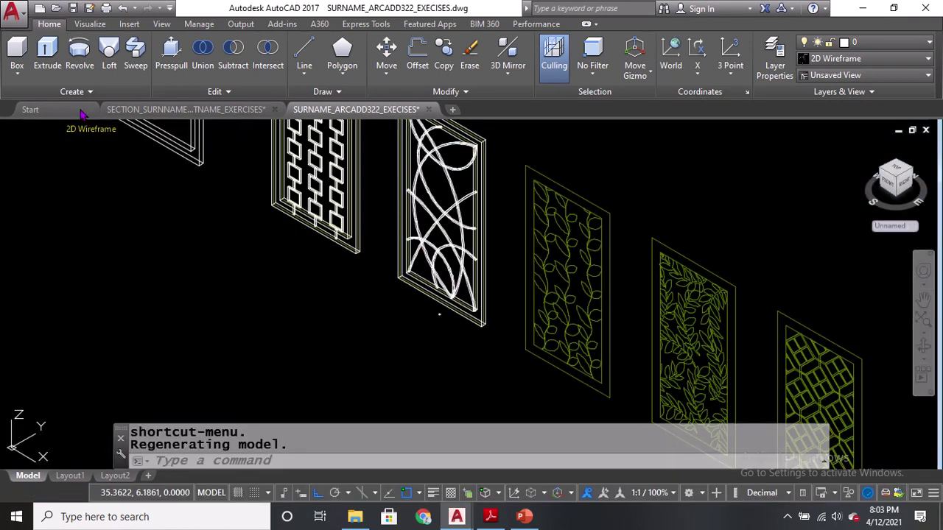
{"action": "left_click", "coordinate": [91, 130]}
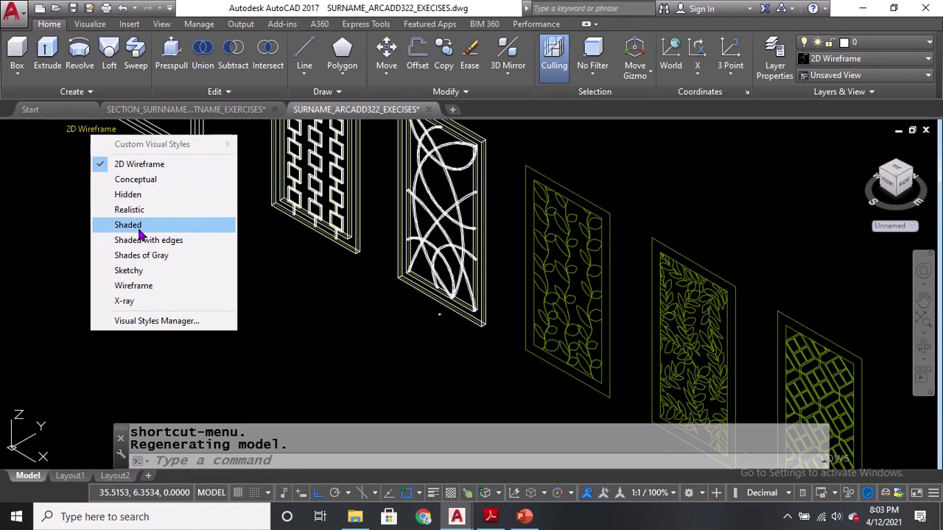
{"action": "left_click", "coordinate": [140, 179]}
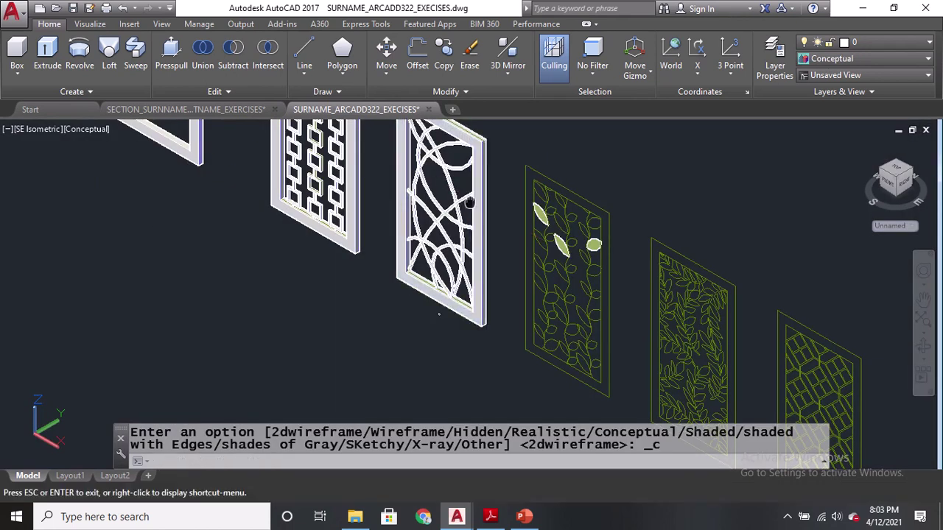
Orbit the model towards the front and inspect the square-patterned and curve-patterned panels up close
{"action": "type", "text": "3D"}
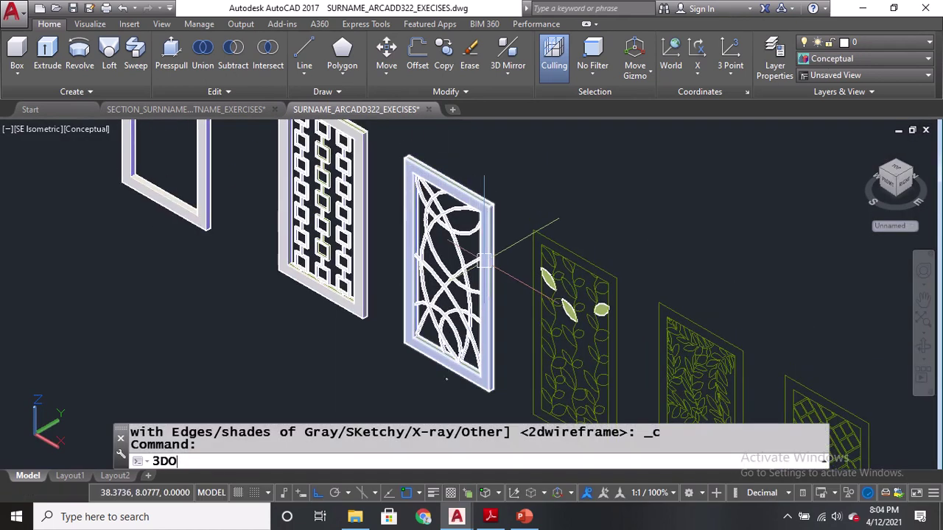
{"action": "type", "text": "O"}
{"action": "key", "text": "Return"}
{"action": "left_click_drag", "start_coordinate": [506, 294], "coordinate": [544, 335]}
{"action": "scroll", "coordinate": [492, 235], "scroll_direction": "up", "scroll_amount": 6}
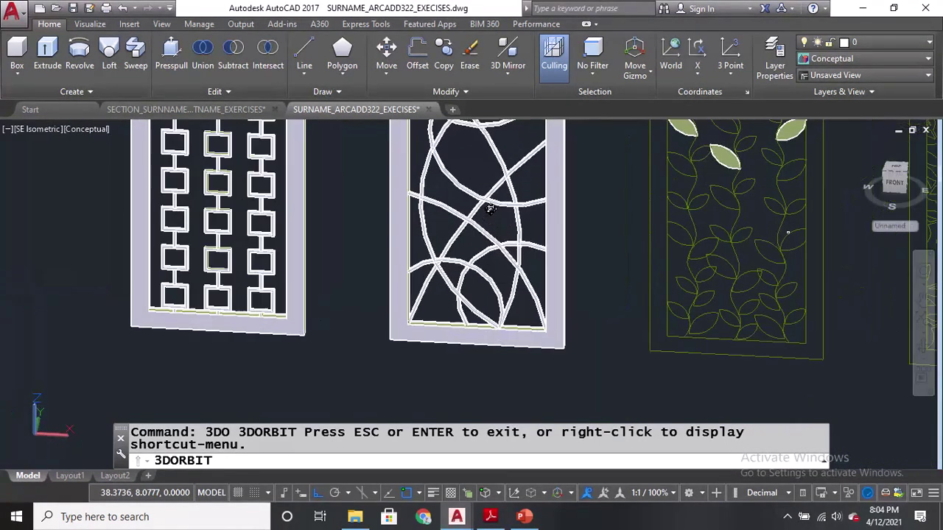
{"action": "left_click_drag", "start_coordinate": [450, 322], "coordinate": [508, 256]}
{"action": "key", "text": "Escape"}
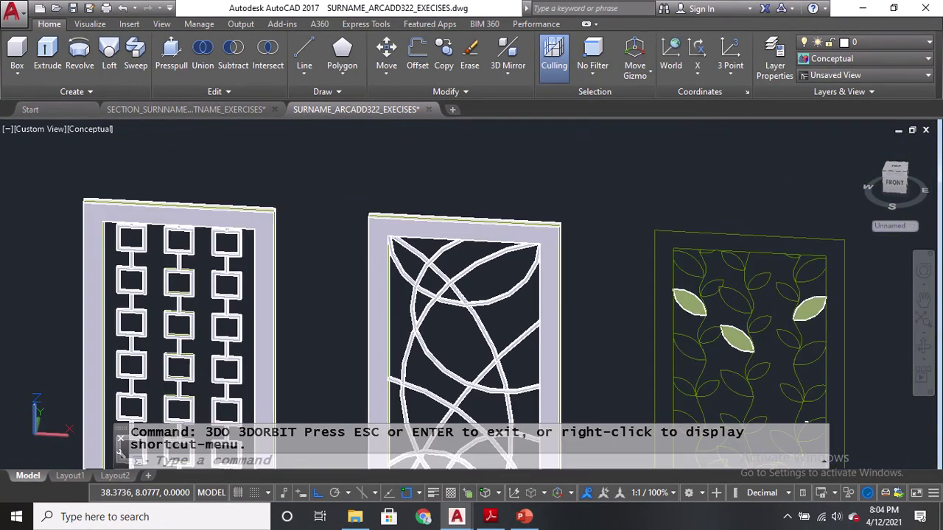
Restore the 2D Wireframe style and the SE Isometric view, and save the drawing
{"action": "left_click", "coordinate": [90, 130]}
{"action": "left_click", "coordinate": [112, 162]}
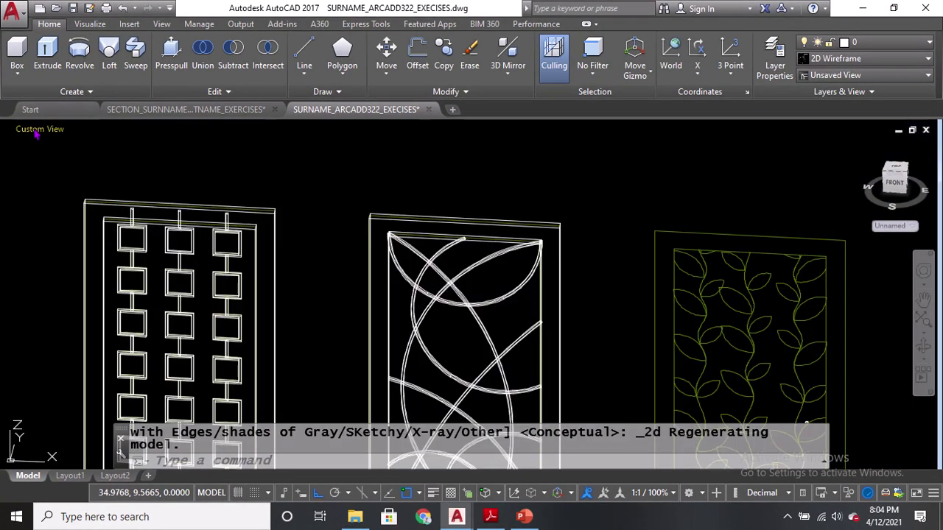
{"action": "left_click", "coordinate": [37, 129]}
{"action": "left_click", "coordinate": [77, 269]}
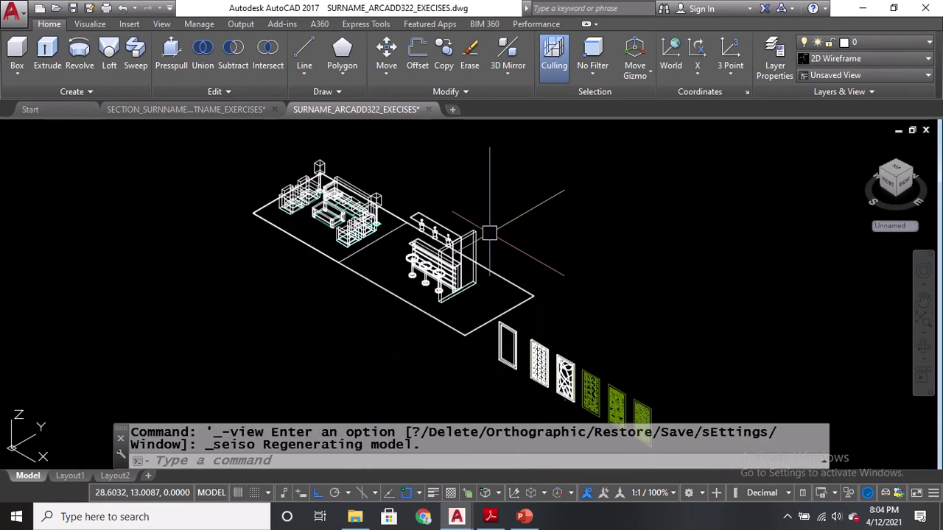
{"action": "middle_click_drag", "start_coordinate": [490, 253], "coordinate": [361, 193]}
{"action": "key", "text": "ctrl+s"}
Examine the leaves and stems of the first leaf-patterned panel and how they meet its inner outline
{"action": "scroll", "coordinate": [457, 316], "scroll_direction": "up", "scroll_amount": 6}
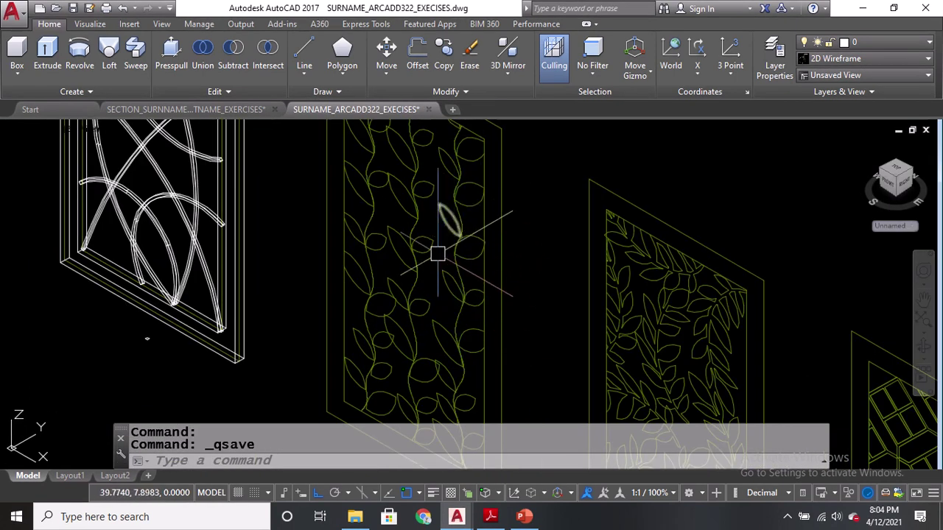
{"action": "scroll", "coordinate": [393, 189], "scroll_direction": "up", "scroll_amount": 2}
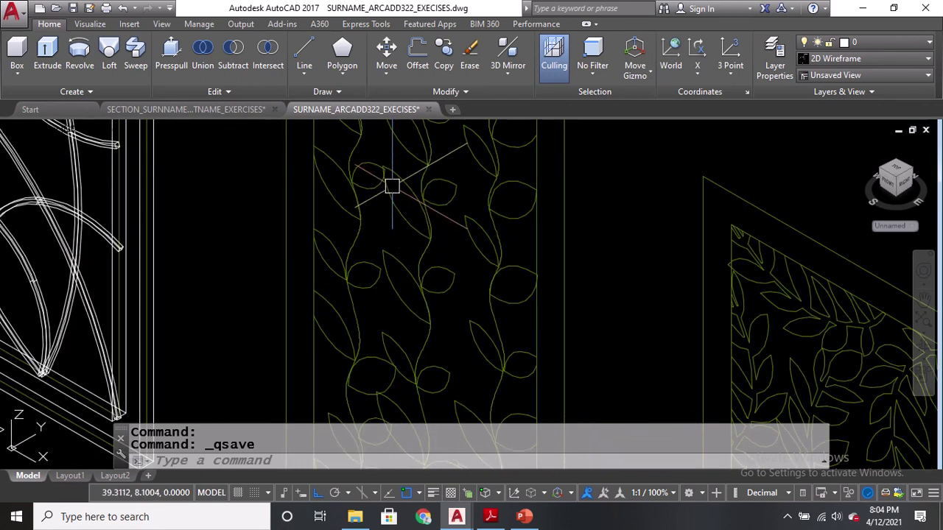
{"action": "middle_click_drag", "start_coordinate": [395, 209], "coordinate": [424, 263]}
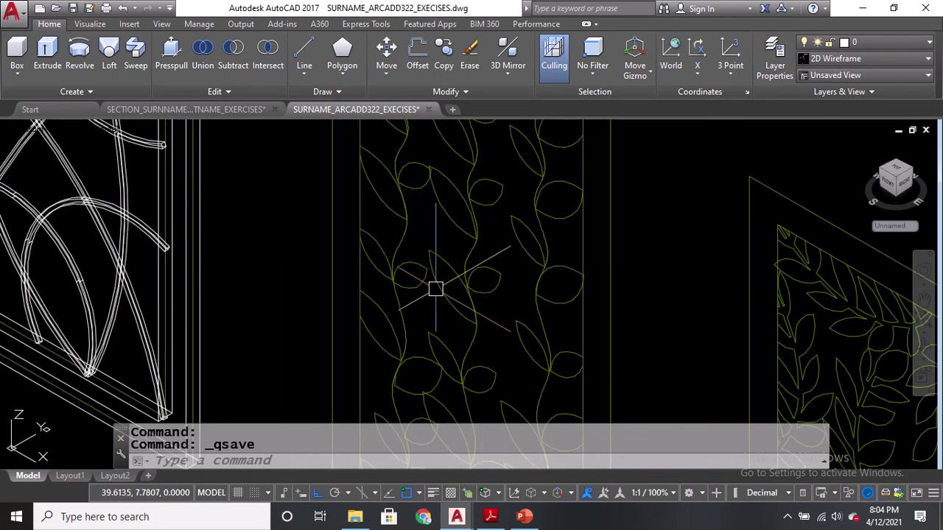
{"action": "scroll", "coordinate": [445, 298], "scroll_direction": "up", "scroll_amount": 1}
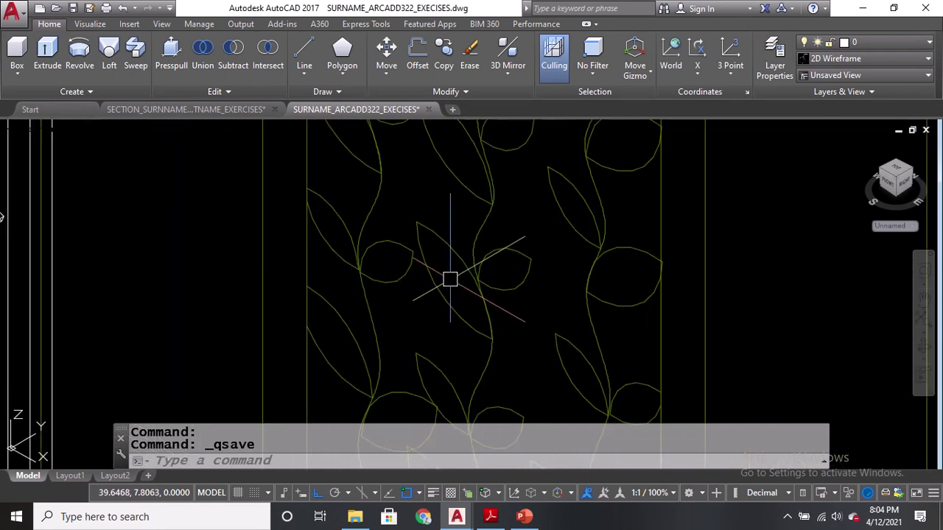
{"action": "middle_click_drag", "start_coordinate": [432, 198], "coordinate": [430, 290]}
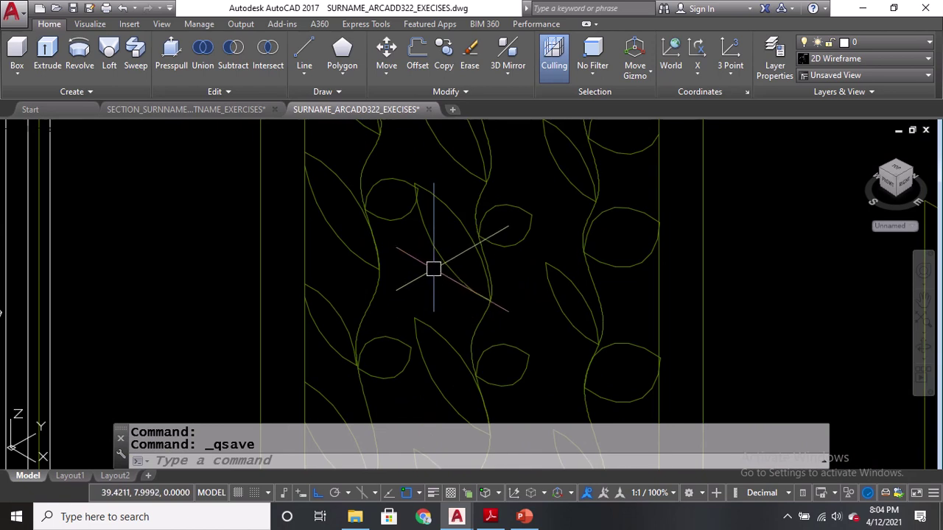
{"action": "middle_click_drag", "start_coordinate": [323, 224], "coordinate": [325, 251]}
{"action": "scroll", "coordinate": [342, 307], "scroll_direction": "up", "scroll_amount": 2}
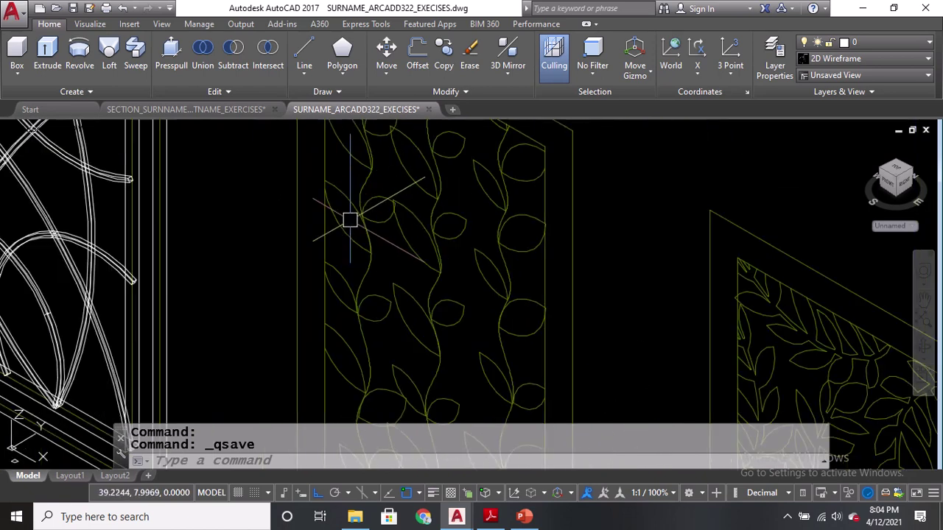
{"action": "middle_click_drag", "start_coordinate": [324, 292], "coordinate": [354, 156]}
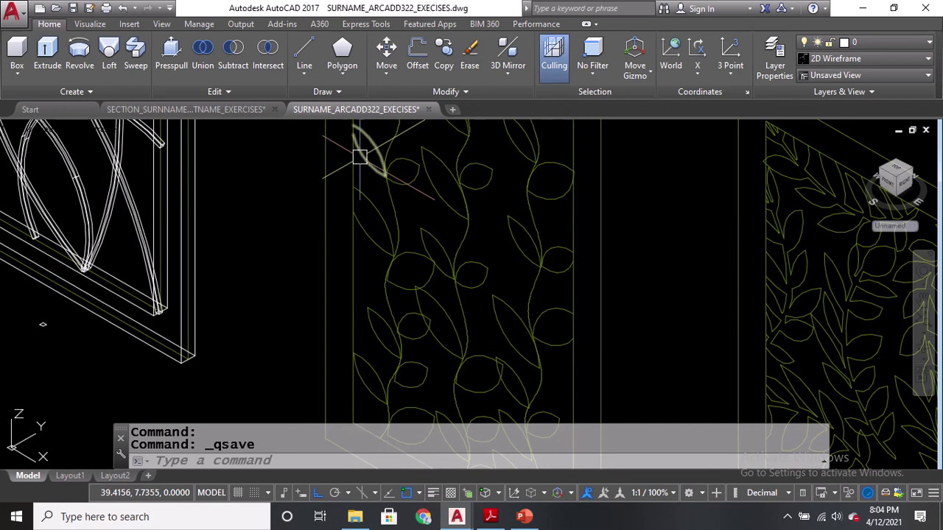
{"action": "middle_click_drag", "start_coordinate": [361, 196], "coordinate": [369, 204], "text": "shift"}
{"action": "scroll", "coordinate": [369, 204], "scroll_direction": "down", "scroll_amount": 3}
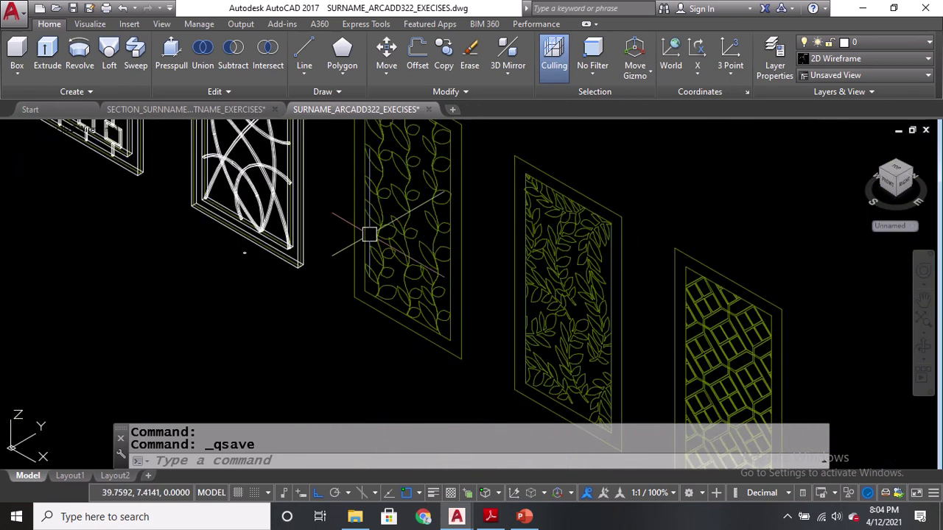
{"action": "mouse_move", "coordinate": [368, 299]}
{"action": "middle_mouse_down"}
{"action": "mouse_move", "coordinate": [383, 191]}
{"action": "mouse_move", "coordinate": [377, 332]}
{"action": "middle_mouse_up"}
{"action": "scroll", "coordinate": [379, 332], "scroll_direction": "down", "scroll_amount": 1}
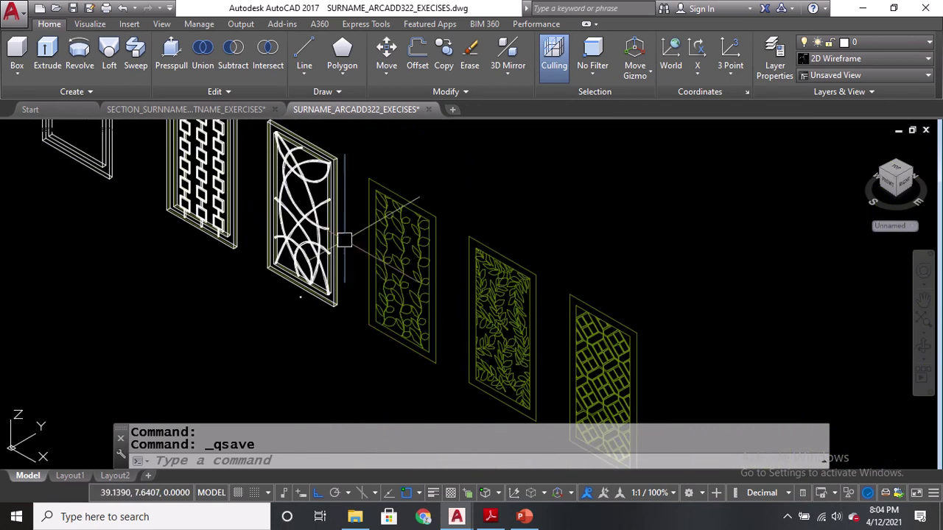
Switch to the SECTION_SURNNAMEFIRSTNAME_EXERCISES drawing, examine the untrimmed copy of the first leaf-patterned panel, and regenerate the display
{"action": "left_click", "coordinate": [185, 109]}
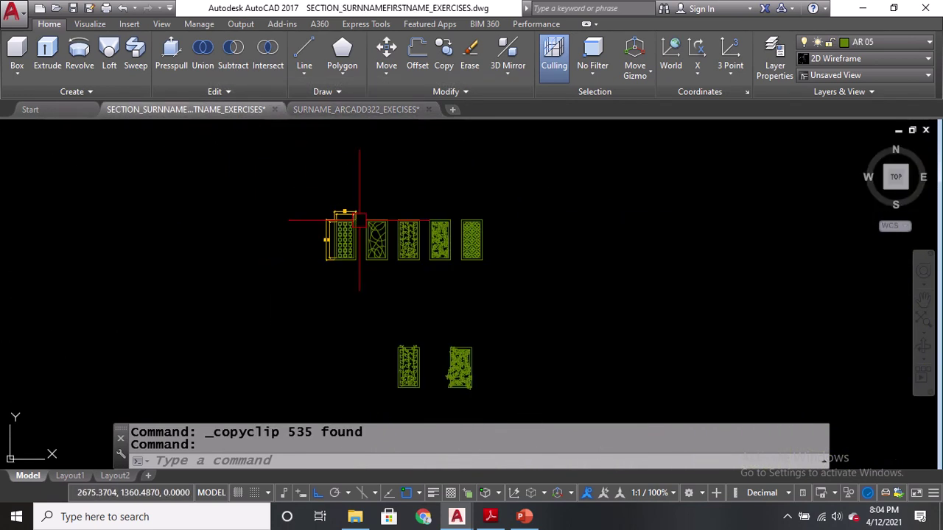
{"action": "scroll", "coordinate": [419, 327], "scroll_direction": "up", "scroll_amount": 6}
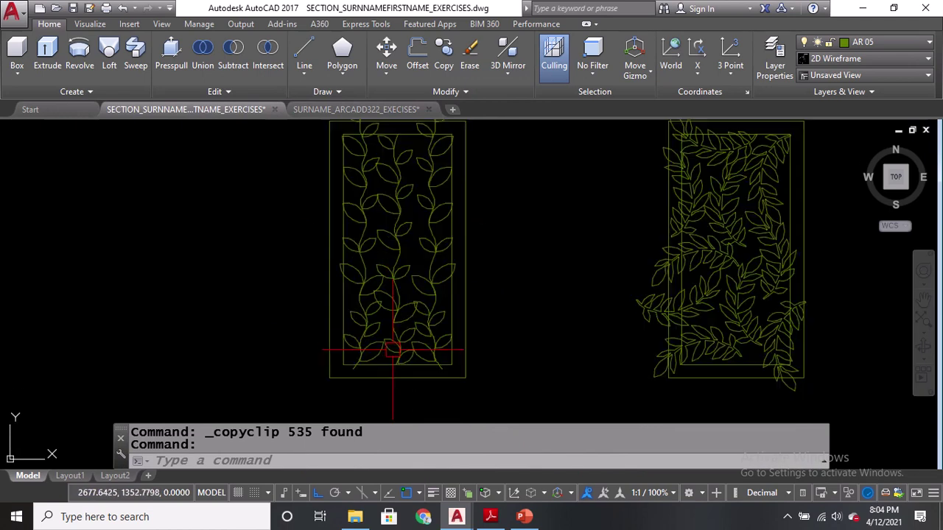
{"action": "scroll", "coordinate": [386, 298], "scroll_direction": "up", "scroll_amount": 3}
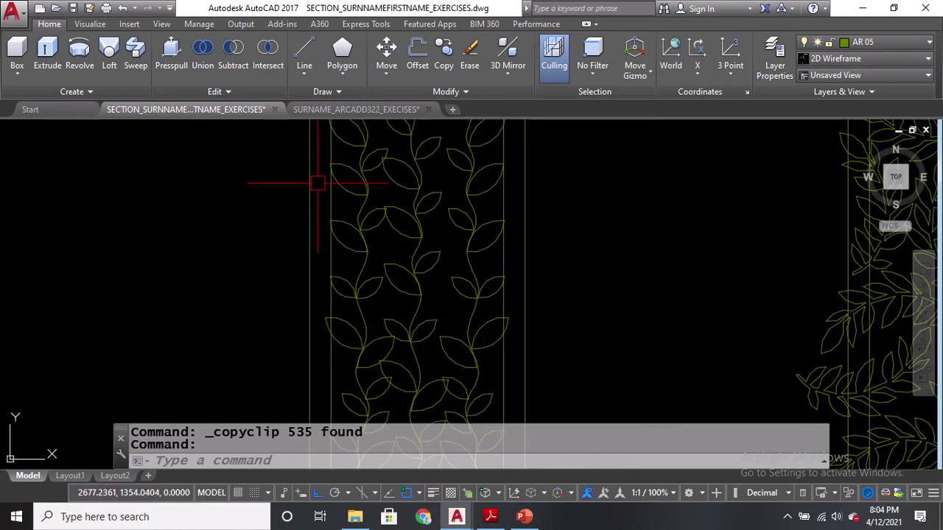
{"action": "scroll", "coordinate": [319, 199], "scroll_direction": "down", "scroll_amount": 3}
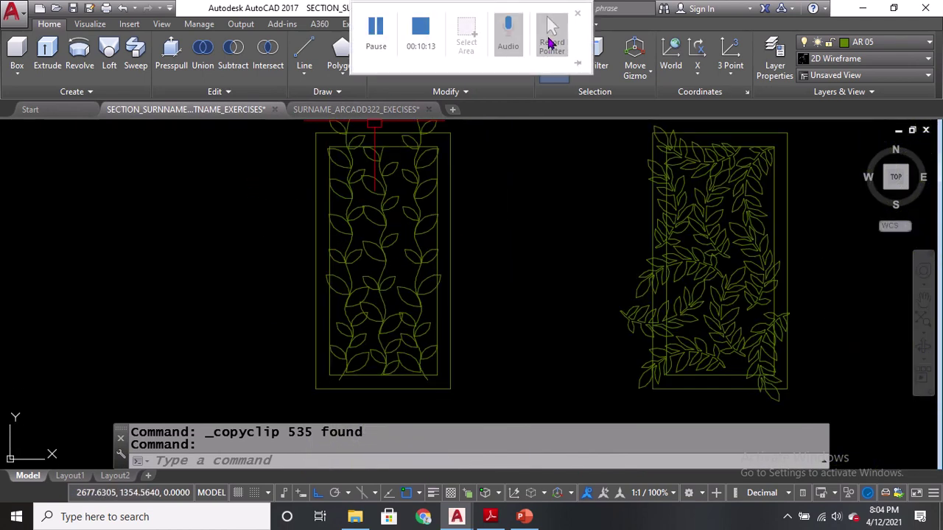
{"action": "scroll", "coordinate": [346, 358], "scroll_direction": "up", "scroll_amount": 4}
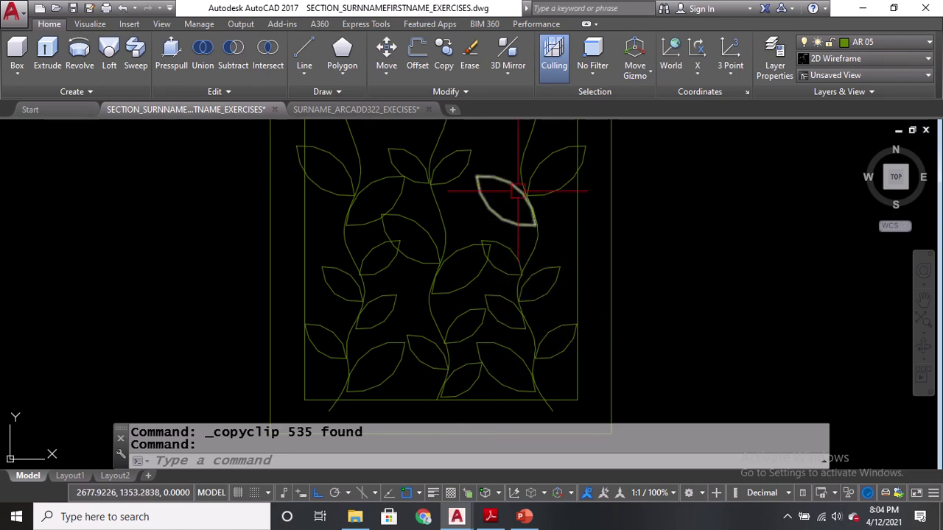
{"action": "middle_click_drag", "start_coordinate": [459, 176], "coordinate": [484, 293]}
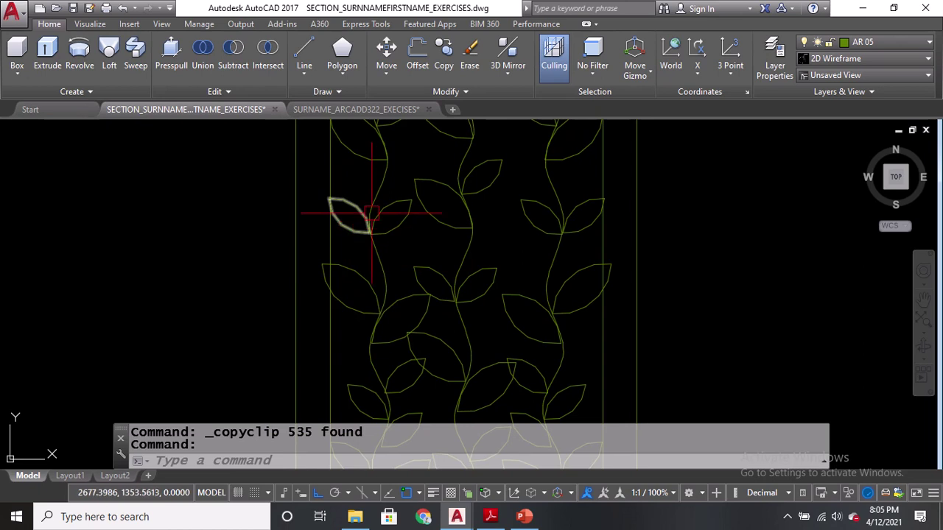
{"action": "middle_click_drag", "start_coordinate": [391, 201], "coordinate": [377, 201]}
{"action": "scroll", "coordinate": [335, 315], "scroll_direction": "up", "scroll_amount": 5}
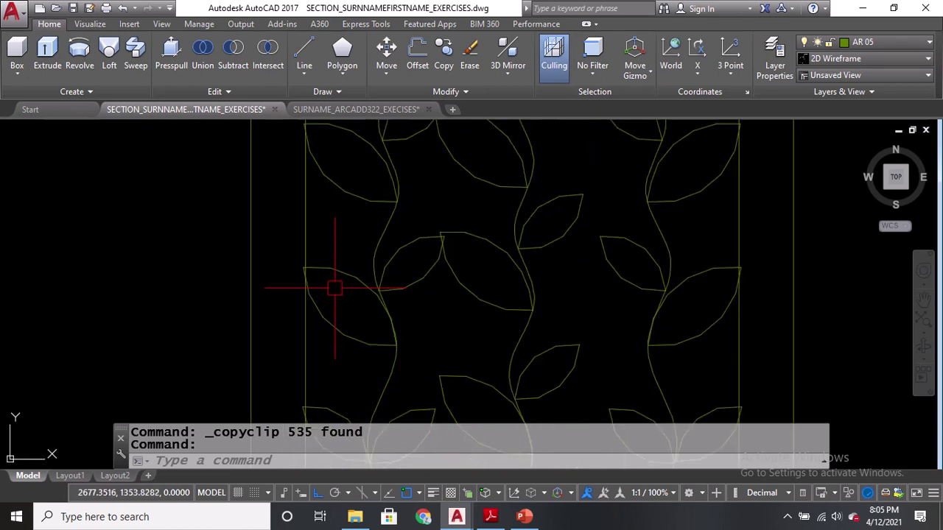
{"action": "scroll", "coordinate": [337, 290], "scroll_direction": "down", "scroll_amount": 3}
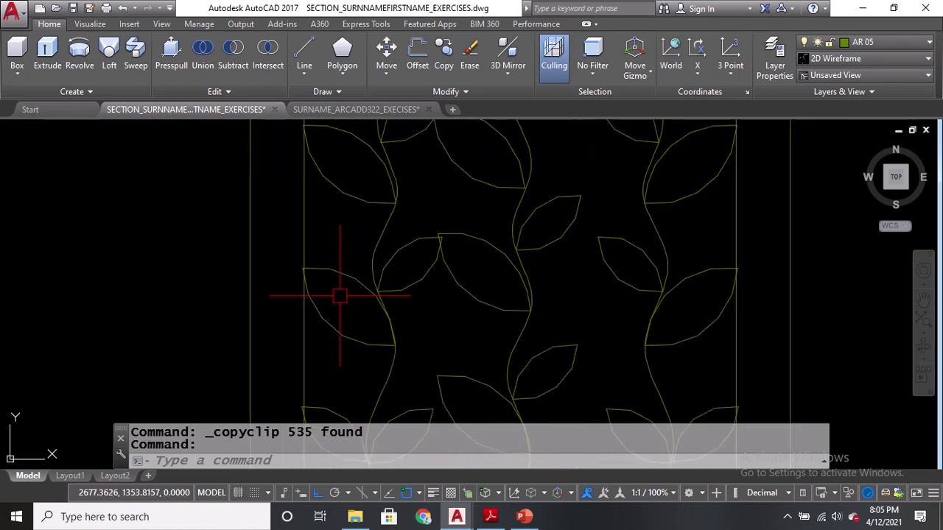
{"action": "type", "text": "REGEN"}
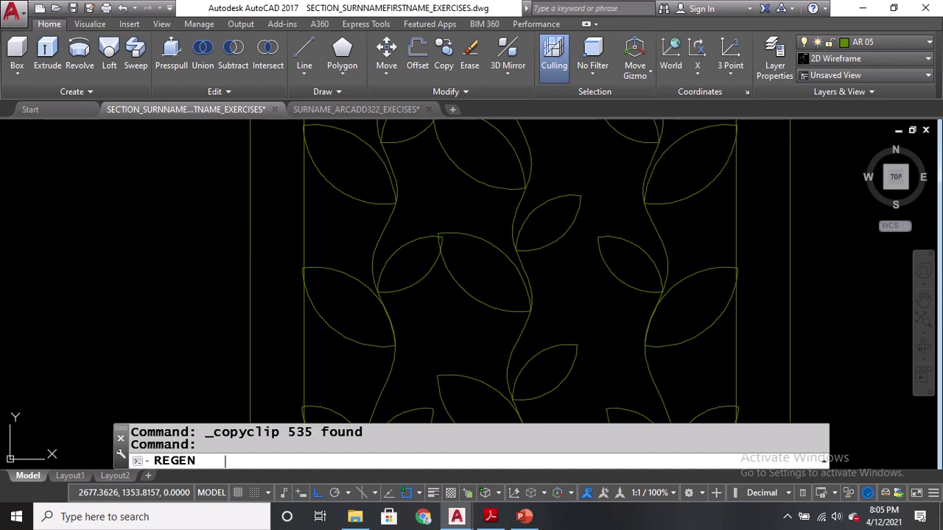
Erase the two loose arcs forming the unjoined large leaf on the left stem, next to the inner outline
{"action": "middle_click_drag", "start_coordinate": [355, 234], "coordinate": [356, 285]}
{"action": "left_click", "coordinate": [343, 324]}
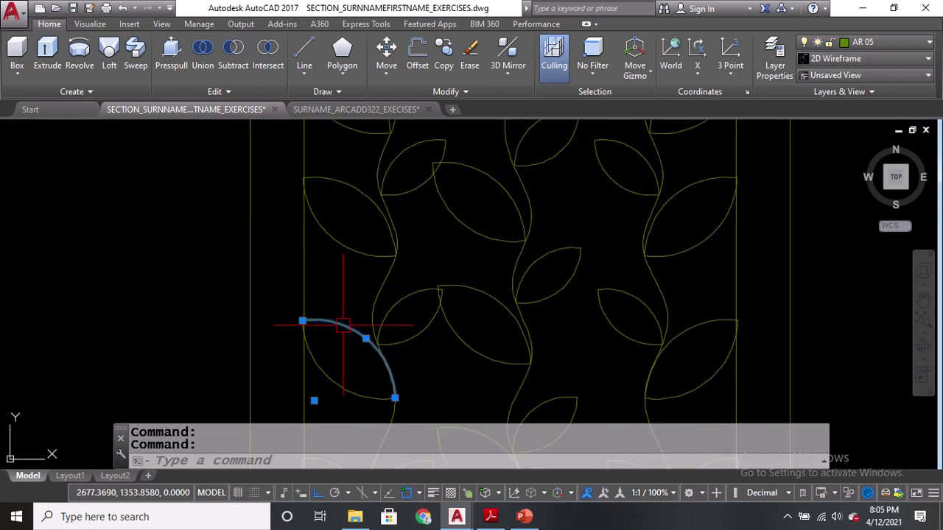
{"action": "left_click", "coordinate": [326, 379]}
{"action": "type", "text": "e"}
{"action": "key", "text": "Return"}
Copy the joined leaf above the gap straight down the left stem to take the erased leaf's place
{"action": "type", "text": "Co"}
{"action": "key", "text": "Return"}
{"action": "left_click", "coordinate": [347, 242]}
{"action": "key", "text": "Return"}
{"action": "left_click", "coordinate": [348, 235]}
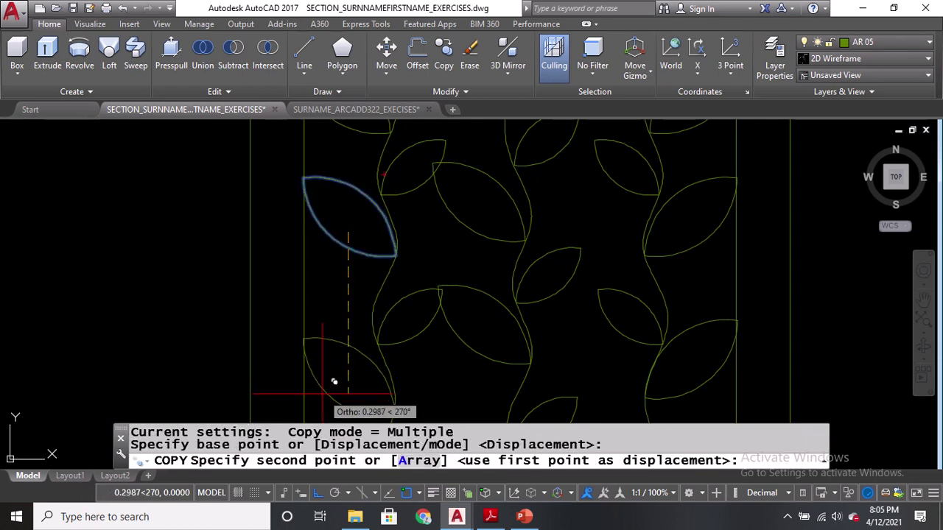
{"action": "middle_click_drag", "start_coordinate": [334, 382], "coordinate": [334, 341]}
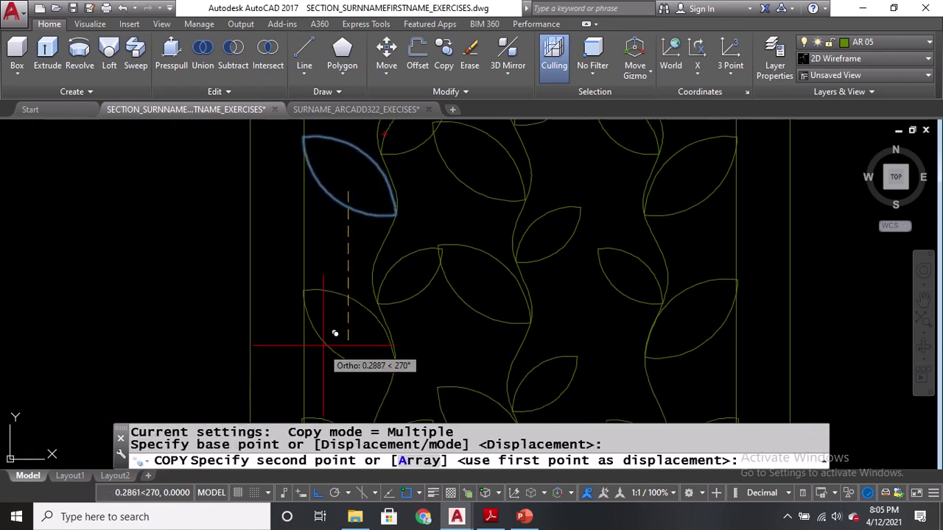
{"action": "left_click", "coordinate": [337, 322]}
{"action": "key", "text": "Return"}
{"action": "middle_click_drag", "start_coordinate": [343, 340], "coordinate": [339, 356]}
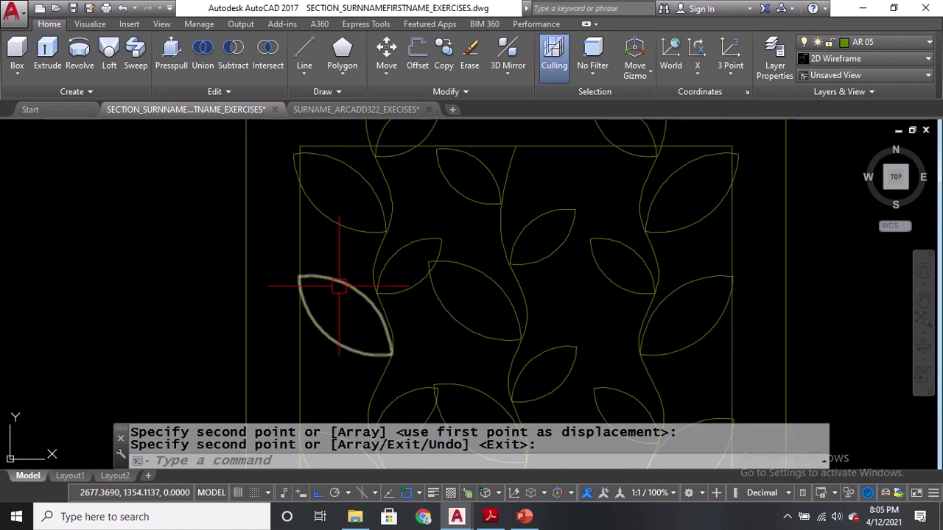
Erase the two loose arcs of the unjoined large leaf halfway down the middle stem
{"action": "middle_click_drag", "start_coordinate": [395, 227], "coordinate": [382, 328]}
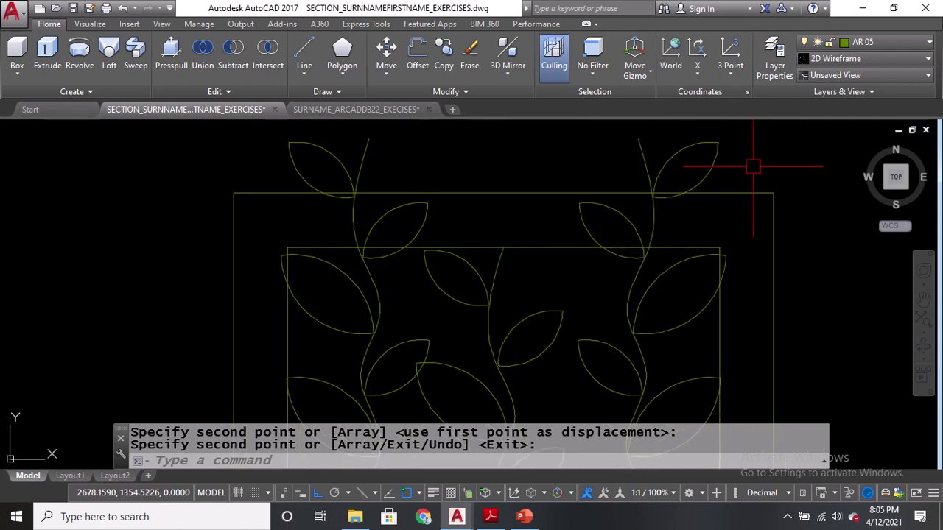
{"action": "mouse_move", "coordinate": [663, 311]}
{"action": "middle_mouse_down"}
{"action": "mouse_move", "coordinate": [653, 173]}
{"action": "mouse_move", "coordinate": [669, 150]}
{"action": "middle_mouse_up"}
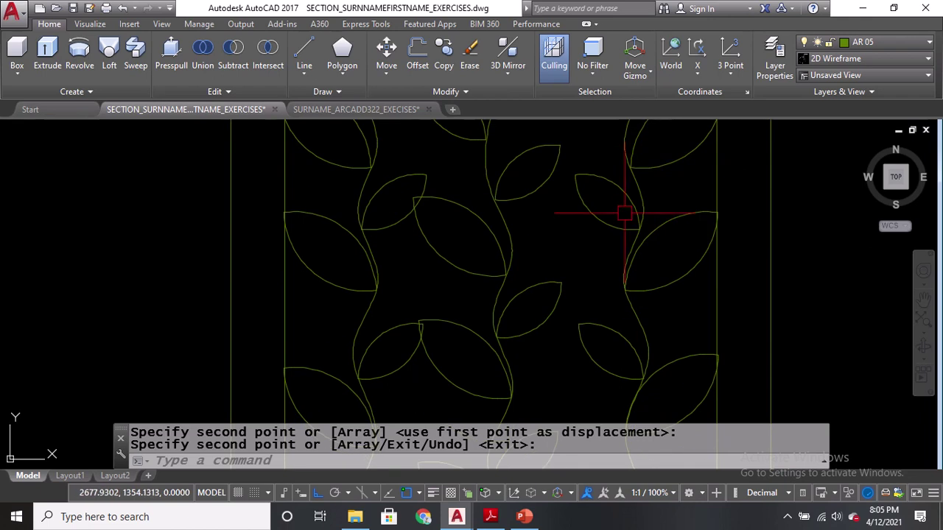
{"action": "left_click", "coordinate": [545, 335]}
{"action": "scroll", "coordinate": [453, 269], "scroll_direction": "down", "scroll_amount": 5}
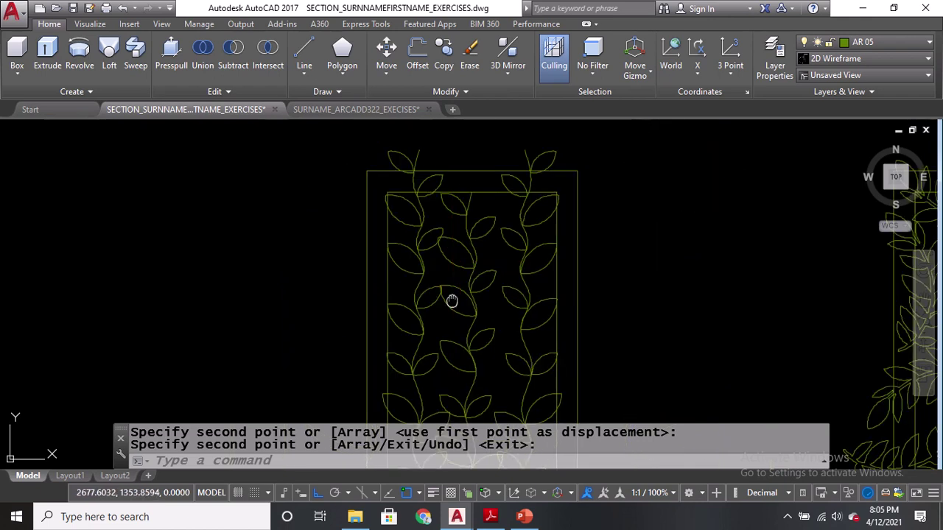
{"action": "scroll", "coordinate": [457, 332], "scroll_direction": "up", "scroll_amount": 6}
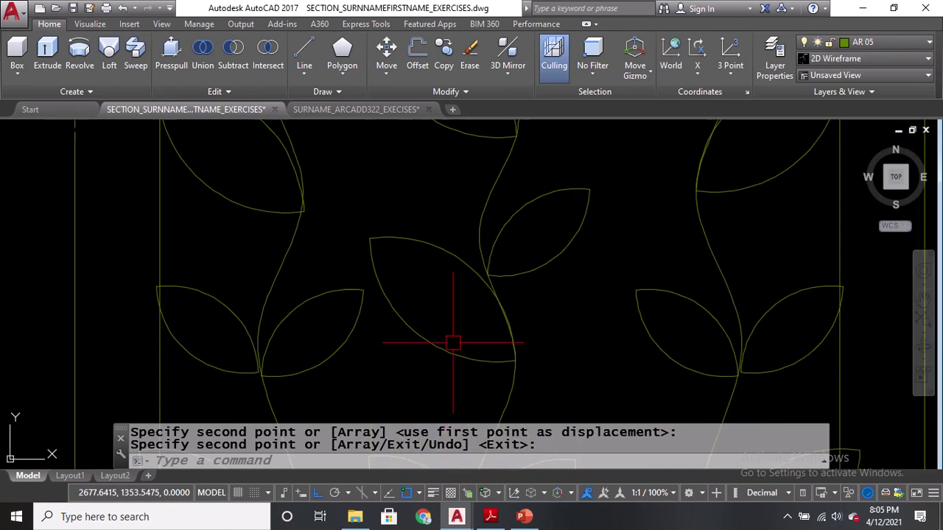
{"action": "key", "text": "Return"}
{"action": "left_click", "coordinate": [447, 379]}
{"action": "left_click", "coordinate": [409, 226]}
{"action": "scroll", "coordinate": [410, 221], "scroll_direction": "down", "scroll_amount": 4}
{"action": "type", "text": "E"}
{"action": "key", "text": "Return"}
Copy a joined large leaf from the left stem to the gap on the middle stem, with object snap and ortho off
{"action": "type", "text": "CO"}
{"action": "key", "text": "Return"}
{"action": "left_click", "coordinate": [336, 343]}
{"action": "key", "text": "Return"}
{"action": "left_click", "coordinate": [332, 341]}
{"action": "left_click", "coordinate": [405, 493]}
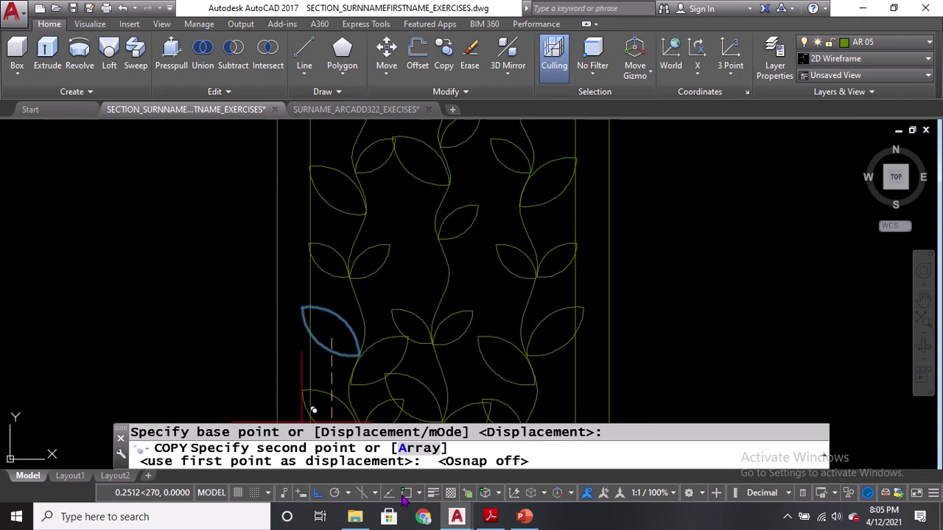
{"action": "left_click", "coordinate": [316, 494]}
{"action": "scroll", "coordinate": [417, 284], "scroll_direction": "up", "scroll_amount": 4}
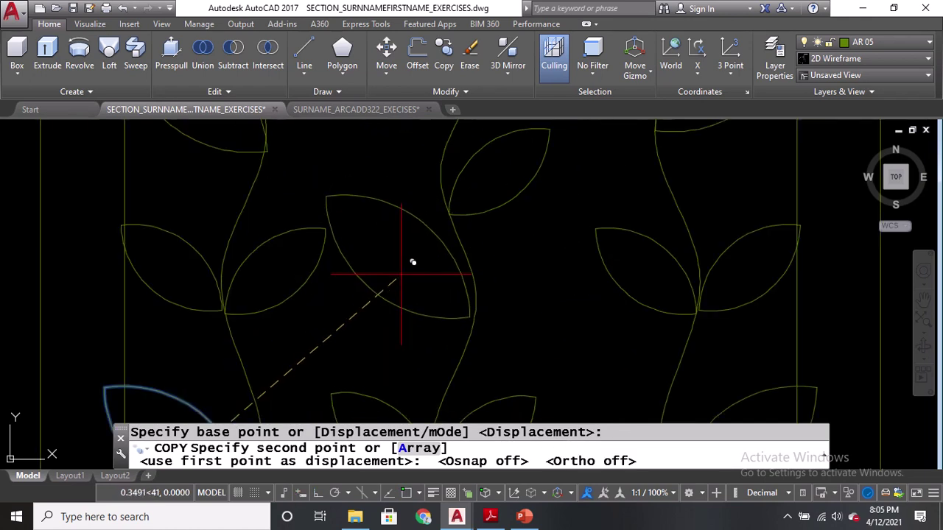
{"action": "left_click", "coordinate": [402, 283]}
{"action": "scroll", "coordinate": [400, 287], "scroll_direction": "down", "scroll_amount": 3}
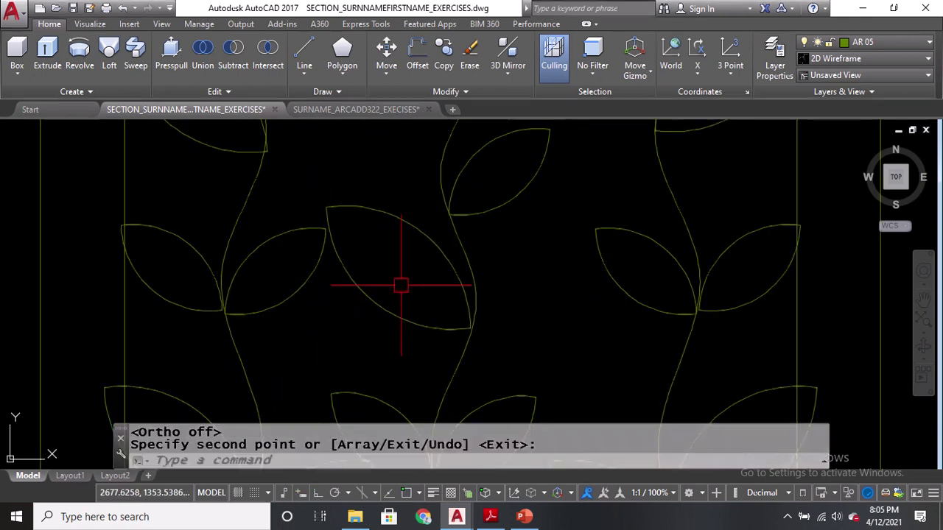
Copy the whole untrimmed leaf-patterned panel and paste it into the SURNAME_ARCADD322_EXECISES drawing, in front of the upright panels
{"action": "scroll", "coordinate": [471, 290], "scroll_direction": "down", "scroll_amount": 3}
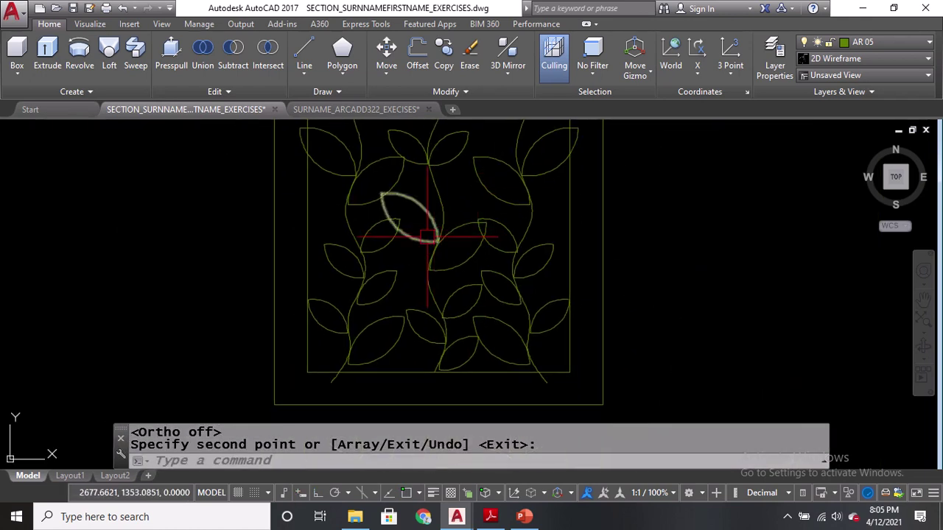
{"action": "scroll", "coordinate": [481, 233], "scroll_direction": "down", "scroll_amount": 2}
{"action": "scroll", "coordinate": [482, 233], "scroll_direction": "down", "scroll_amount": 5}
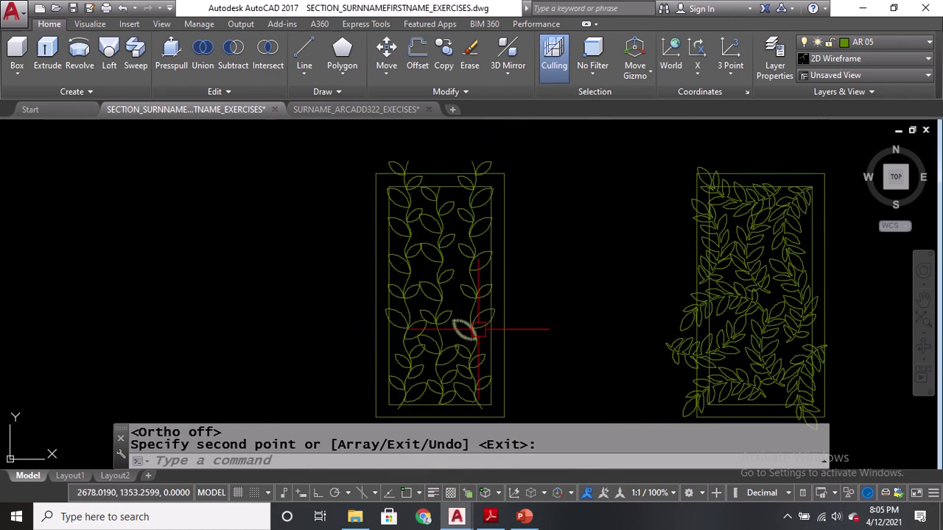
{"action": "left_click", "coordinate": [529, 146]}
{"action": "left_click", "coordinate": [412, 318]}
{"action": "key", "text": "ctrl+c"}
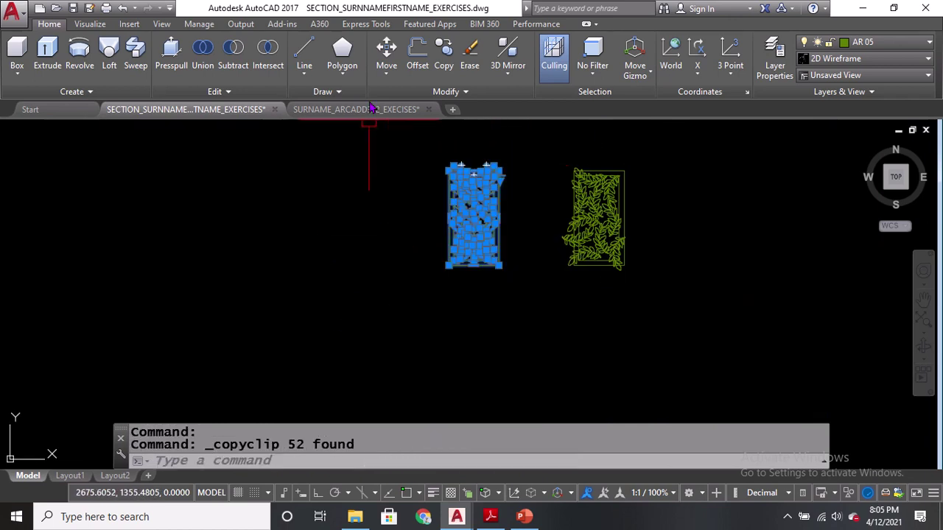
{"action": "left_click", "coordinate": [369, 110]}
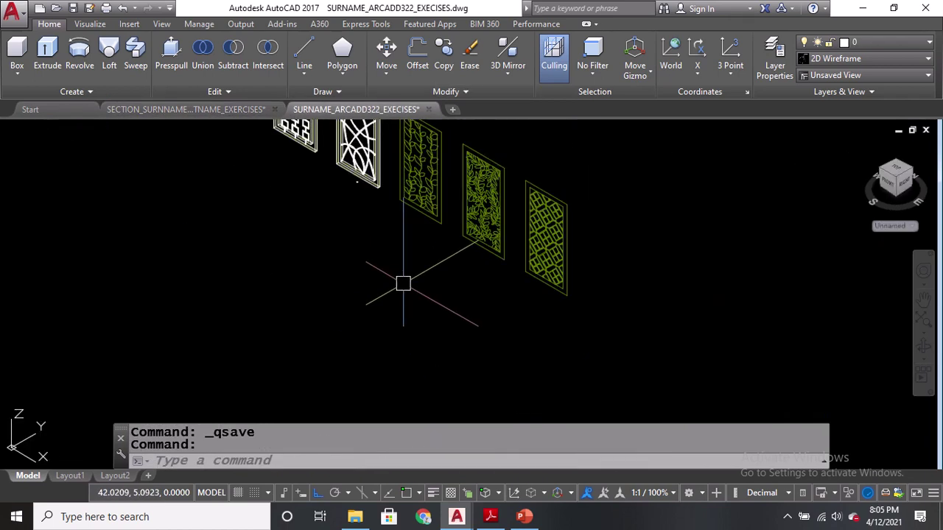
{"action": "key", "text": "ctrl+v"}
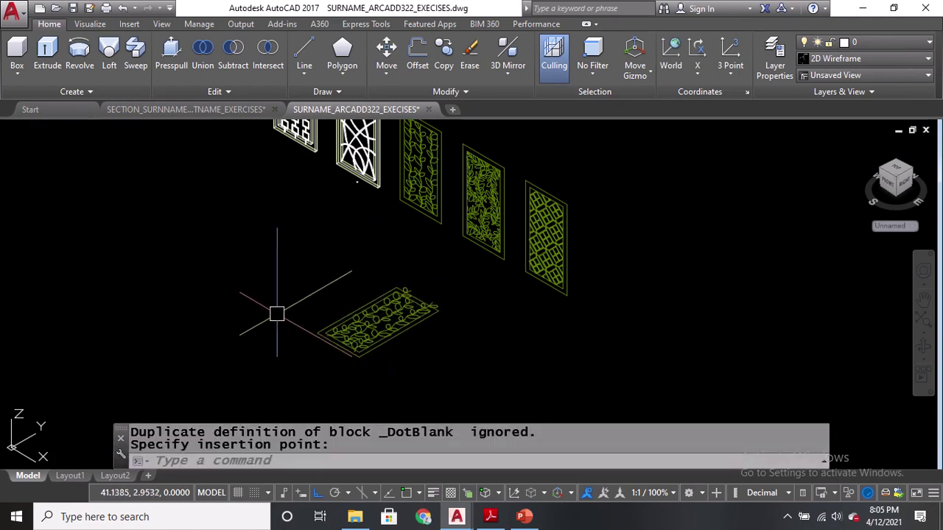
Draw a 3D polyline beside the pasted panel with a vertical segment and a horizontal segment about 0.9 long along the X axis
{"action": "type", "text": "3P"}
{"action": "key", "text": "Return"}
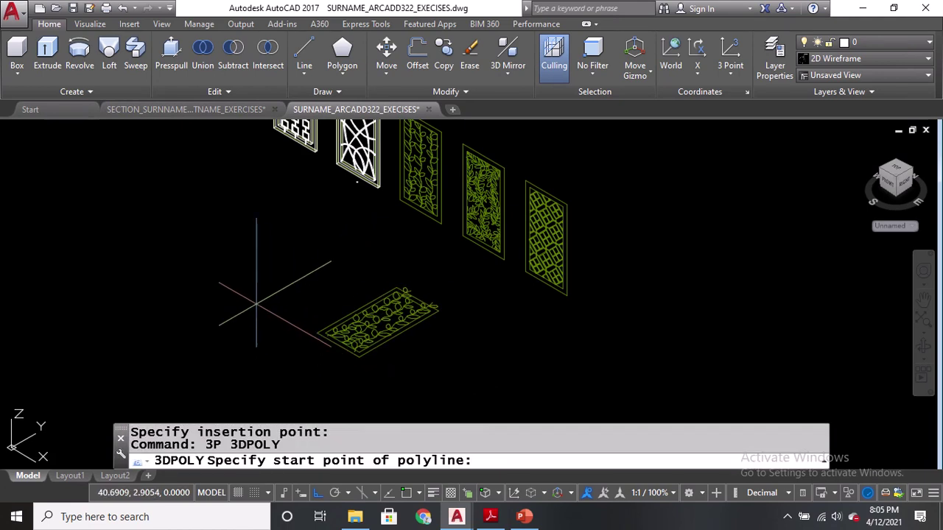
{"action": "left_click", "coordinate": [252, 265]}
{"action": "left_click", "coordinate": [252, 335]}
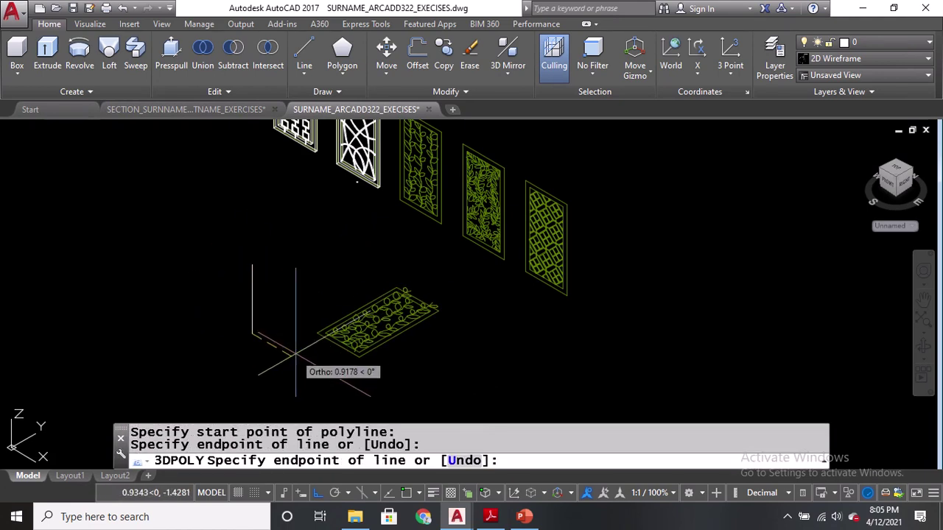
{"action": "left_click", "coordinate": [296, 356]}
Align the flat leaf panel upright to the L-shaped polyline, matching three outer corners to its bend, upper end and horizontal end
{"action": "type", "text": "AL"}
{"action": "key", "text": "Return"}
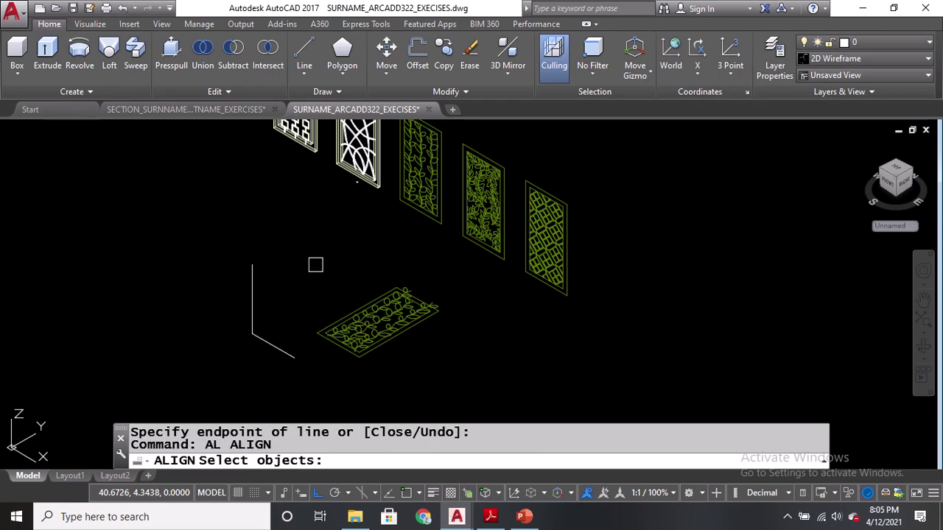
{"action": "left_click", "coordinate": [312, 246]}
{"action": "left_click", "coordinate": [523, 419]}
{"action": "scroll", "coordinate": [302, 328], "scroll_direction": "up", "scroll_amount": 4}
{"action": "key", "text": "Return"}
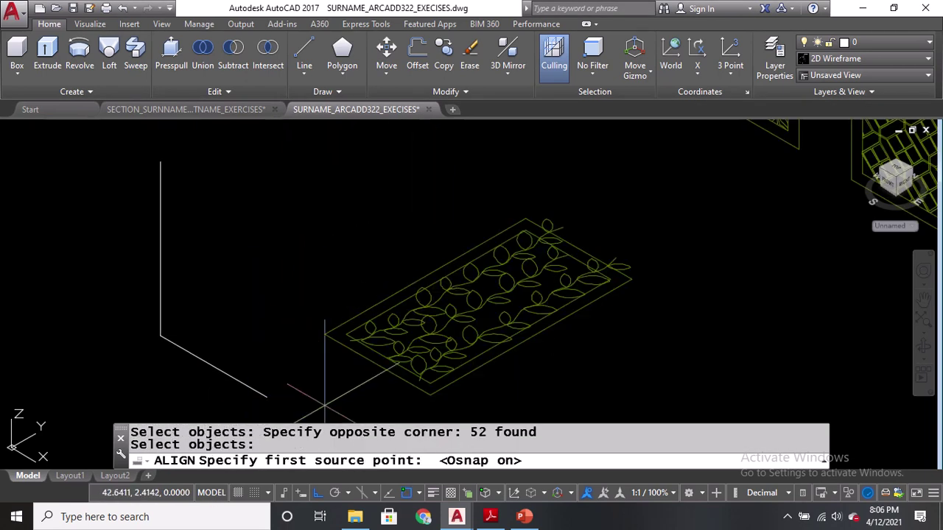
{"action": "left_click", "coordinate": [325, 334]}
{"action": "left_click", "coordinate": [160, 335]}
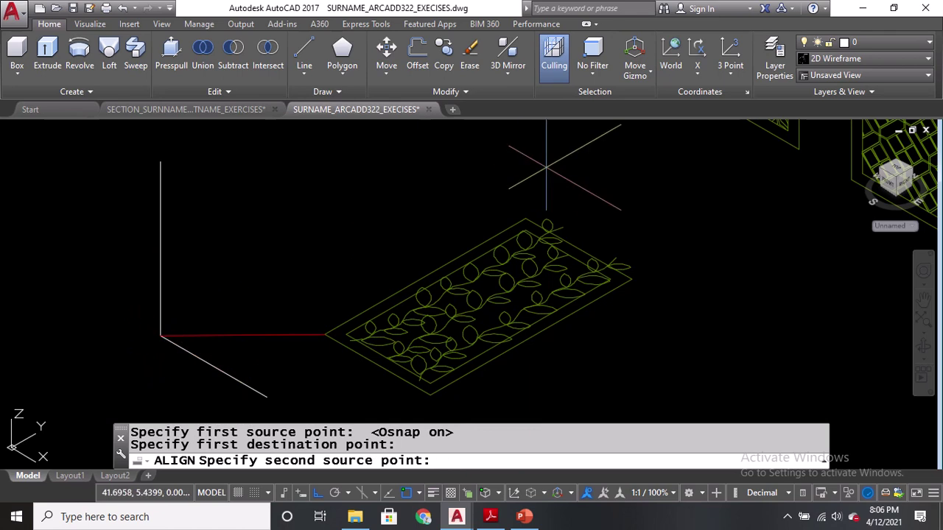
{"action": "left_click", "coordinate": [525, 219]}
{"action": "left_click", "coordinate": [161, 162]}
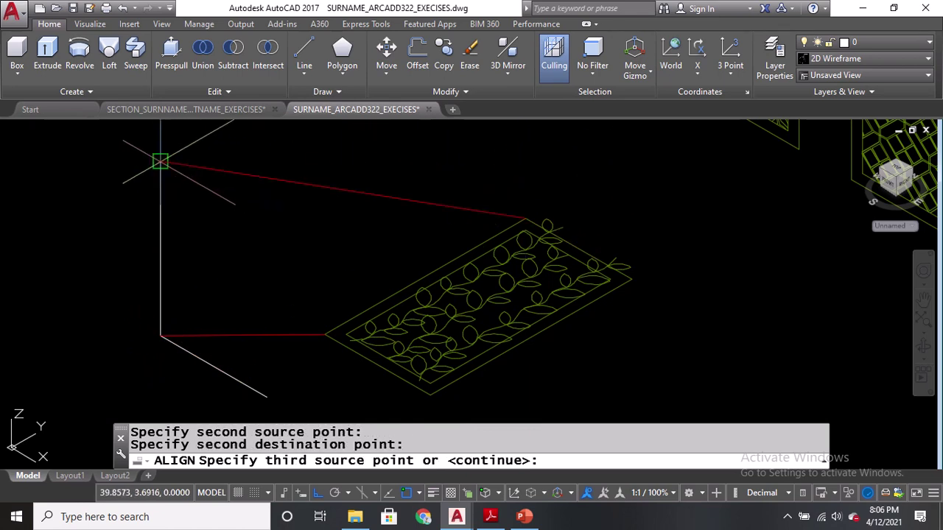
{"action": "left_click", "coordinate": [430, 394]}
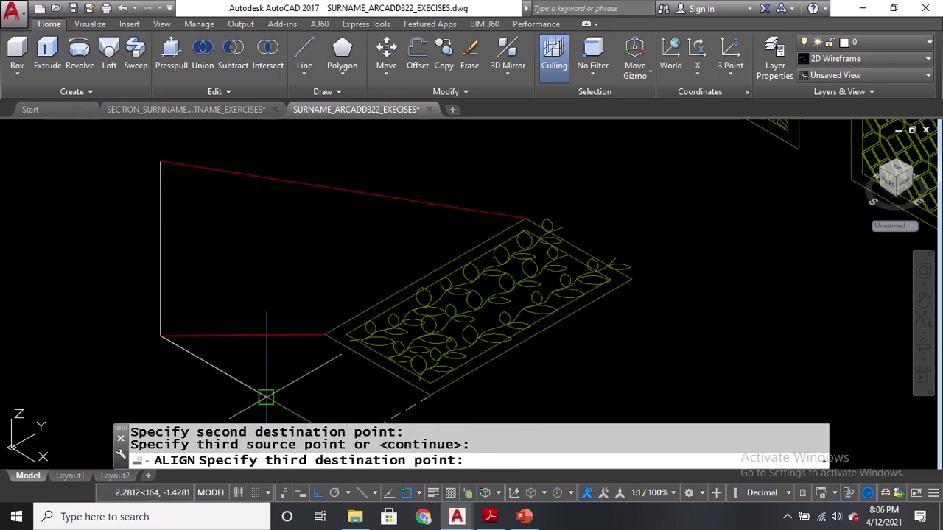
{"action": "left_click", "coordinate": [266, 398]}
{"action": "scroll", "coordinate": [417, 339], "scroll_direction": "down", "scroll_amount": 3}
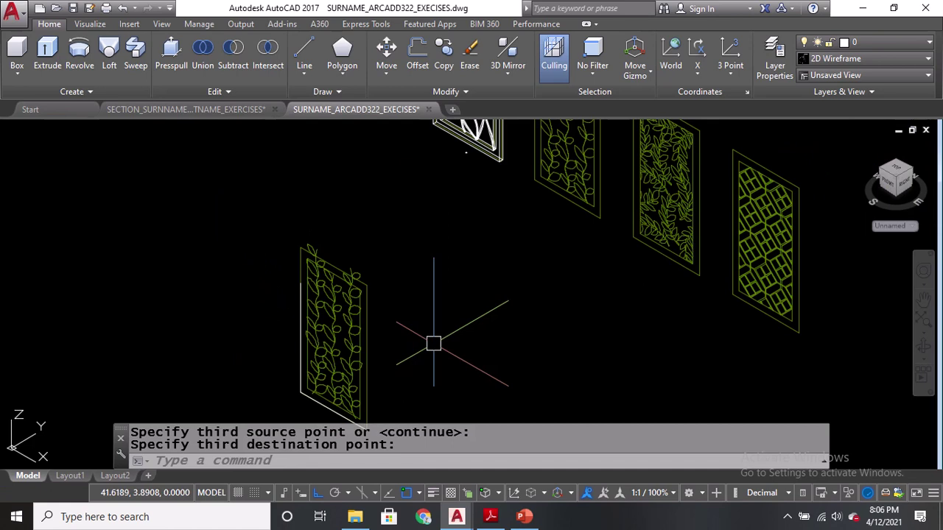
{"action": "scroll", "coordinate": [305, 253], "scroll_direction": "up", "scroll_amount": 5}
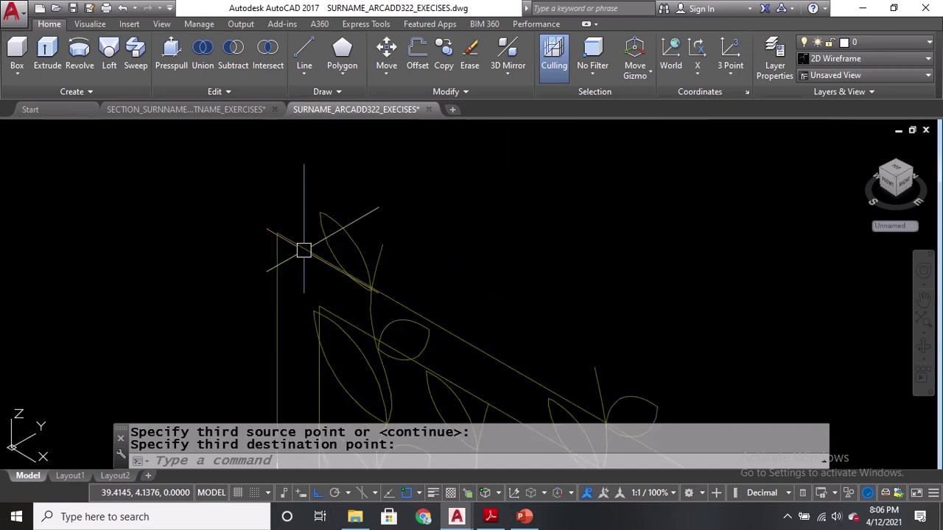
{"action": "middle_click_drag", "start_coordinate": [364, 383], "coordinate": [391, 210]}
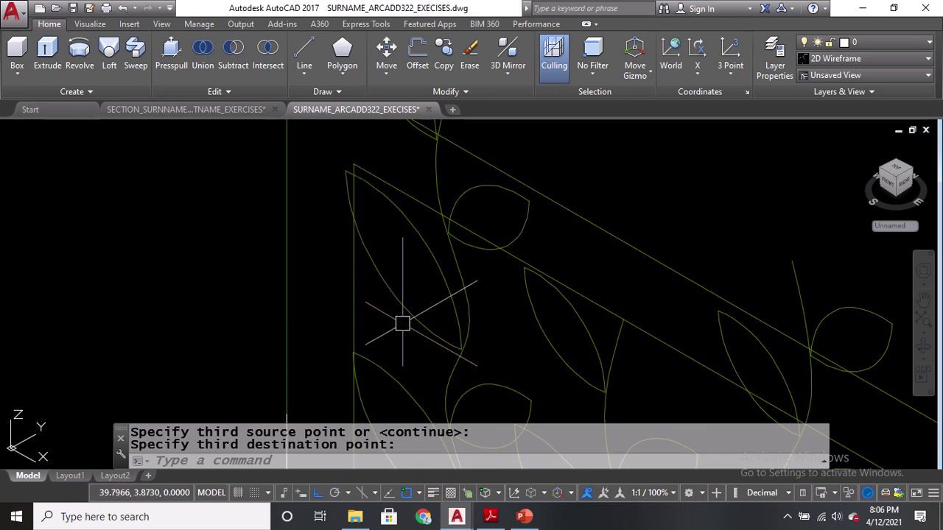
Draw a short reference line along the X axis from the lower corner of the old upright leaf panel
{"action": "scroll", "coordinate": [402, 323], "scroll_direction": "down", "scroll_amount": 2}
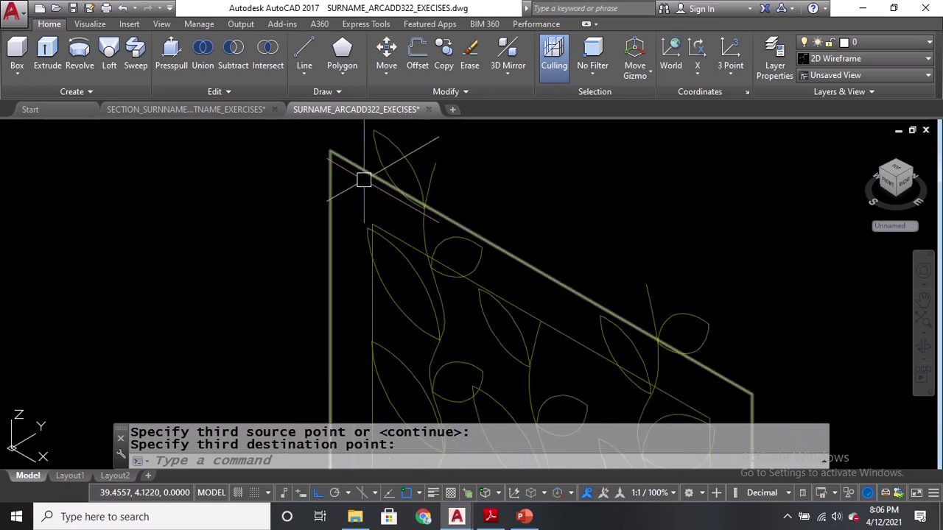
{"action": "scroll", "coordinate": [363, 179], "scroll_direction": "down", "scroll_amount": 4}
{"action": "middle_click_drag", "start_coordinate": [564, 243], "coordinate": [536, 428]}
{"action": "key", "text": "Return"}
{"action": "type", "text": "l"}
{"action": "key", "text": "Return"}
{"action": "left_click", "coordinate": [558, 313]}
{"action": "scroll", "coordinate": [542, 314], "scroll_direction": "up", "scroll_amount": 2}
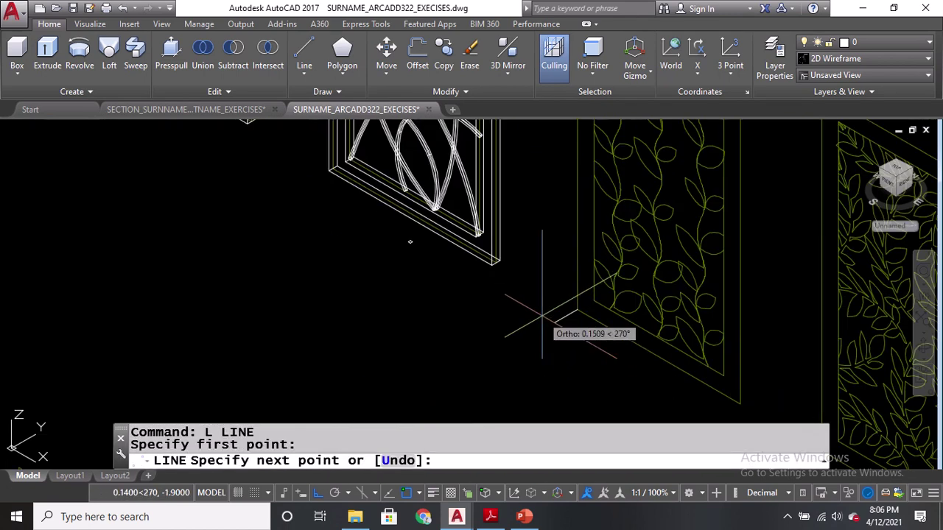
{"action": "left_click", "coordinate": [538, 272]}
{"action": "key", "text": "Return"}
Erase the old upright leaf panel, leaving the reference line at its lower corner
{"action": "scroll", "coordinate": [538, 272], "scroll_direction": "down", "scroll_amount": 1}
{"action": "scroll", "coordinate": [538, 272], "scroll_direction": "down", "scroll_amount": 3}
{"action": "scroll", "coordinate": [540, 216], "scroll_direction": "up", "scroll_amount": 2}
{"action": "left_click", "coordinate": [541, 228]}
{"action": "middle_click_drag", "start_coordinate": [593, 376], "coordinate": [603, 286]}
{"action": "left_click", "coordinate": [637, 333]}
{"action": "type", "text": "e"}
{"action": "key", "text": "Return"}
Move the newly aligned leaf panel by its lower outer corner to the end of the reference line between the other panels
{"action": "middle_click_drag", "start_coordinate": [537, 326], "coordinate": [537, 204]}
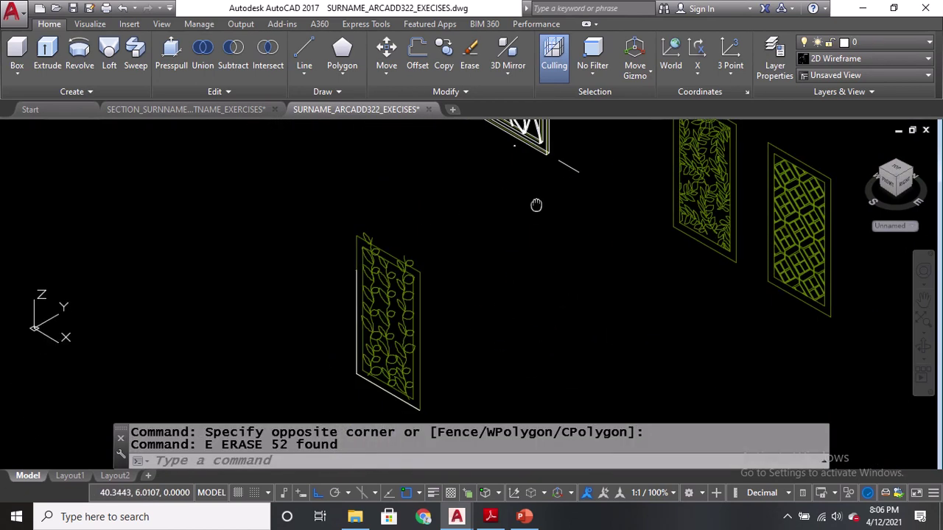
{"action": "type", "text": "m"}
{"action": "key", "text": "Return"}
{"action": "left_click", "coordinate": [322, 173]}
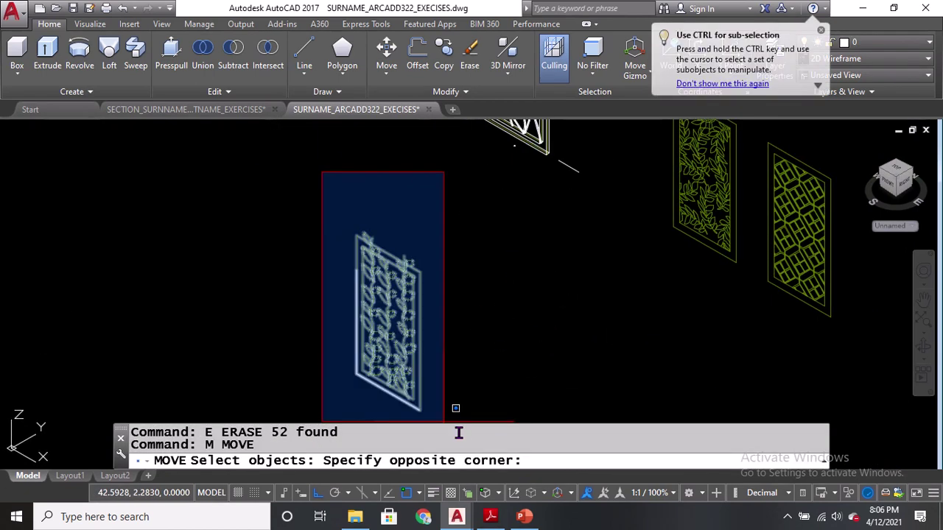
{"action": "left_click", "coordinate": [456, 416]}
{"action": "scroll", "coordinate": [324, 372], "scroll_direction": "up", "scroll_amount": 5}
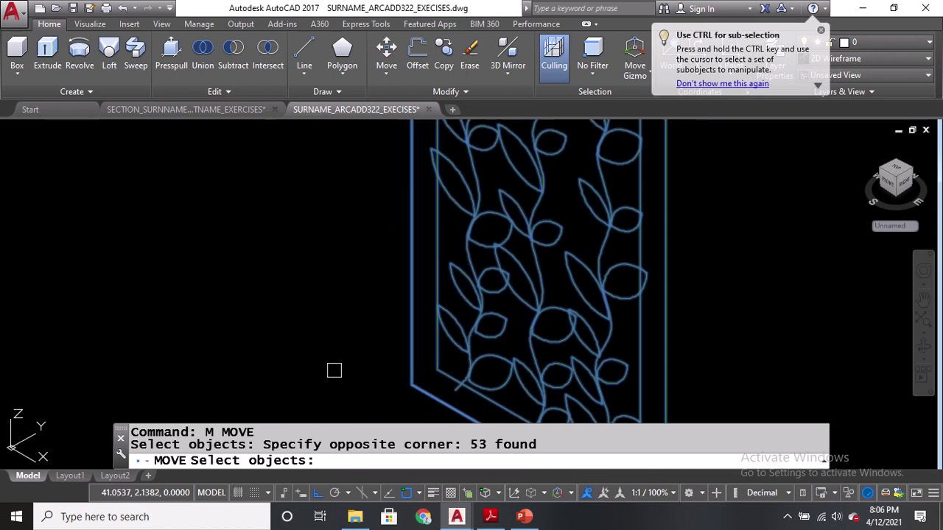
{"action": "key", "text": "Return"}
{"action": "left_click", "coordinate": [410, 381]}
{"action": "scroll", "coordinate": [411, 381], "scroll_direction": "down", "scroll_amount": 5}
{"action": "scroll", "coordinate": [512, 262], "scroll_direction": "up", "scroll_amount": 2}
{"action": "scroll", "coordinate": [513, 262], "scroll_direction": "up", "scroll_amount": 3}
{"action": "left_click", "coordinate": [586, 286]}
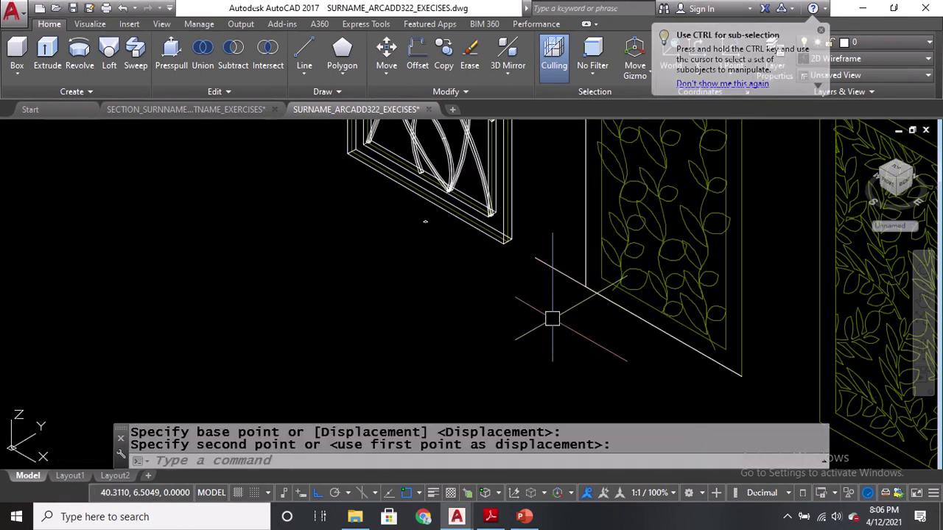
Erase the short reference line at the leaf panel's lower corner
{"action": "left_click", "coordinate": [541, 263]}
{"action": "type", "text": "e"}
{"action": "key", "text": "Return"}
{"action": "scroll", "coordinate": [594, 294], "scroll_direction": "down", "scroll_amount": 3}
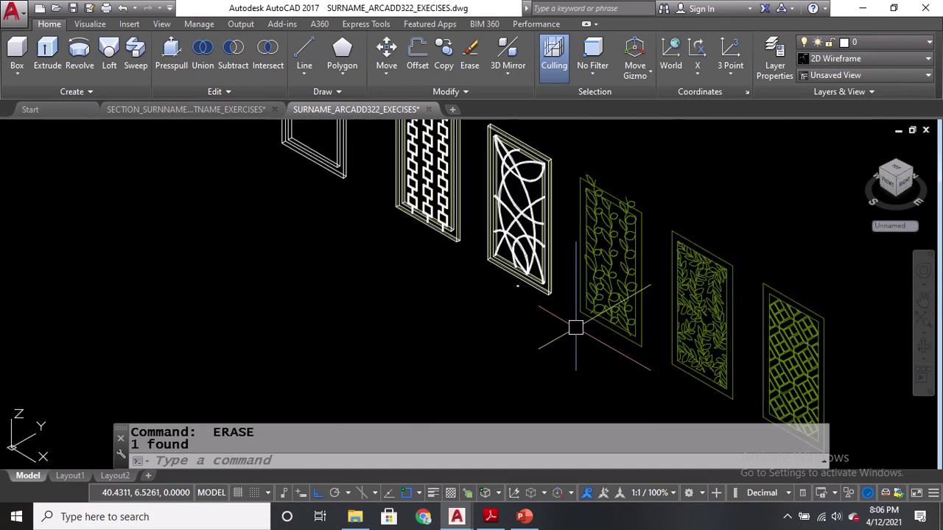
Copy the small square profile in front of the curved-bar panel to the lower end of the leaf panel's left stem
{"action": "scroll", "coordinate": [518, 290], "scroll_direction": "up", "scroll_amount": 5}
{"action": "type", "text": "CP"}
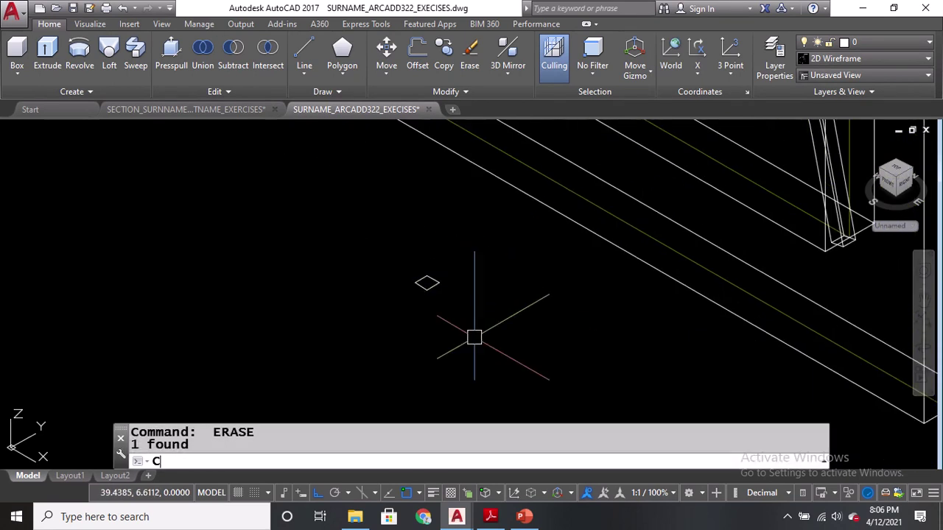
{"action": "key", "text": "Return"}
{"action": "scroll", "coordinate": [414, 303], "scroll_direction": "up", "scroll_amount": 4}
{"action": "left_click", "coordinate": [423, 269]}
{"action": "key", "text": "Return"}
{"action": "left_click", "coordinate": [431, 269]}
{"action": "scroll", "coordinate": [442, 257], "scroll_direction": "down", "scroll_amount": 5}
{"action": "scroll", "coordinate": [498, 337], "scroll_direction": "up", "scroll_amount": 4}
{"action": "left_click", "coordinate": [546, 287]}
Place further copies of the square profile at the lower ends of the middle and right stems
{"action": "scroll", "coordinate": [437, 337], "scroll_direction": "up", "scroll_amount": 4}
{"action": "scroll", "coordinate": [573, 295], "scroll_direction": "up", "scroll_amount": 8}
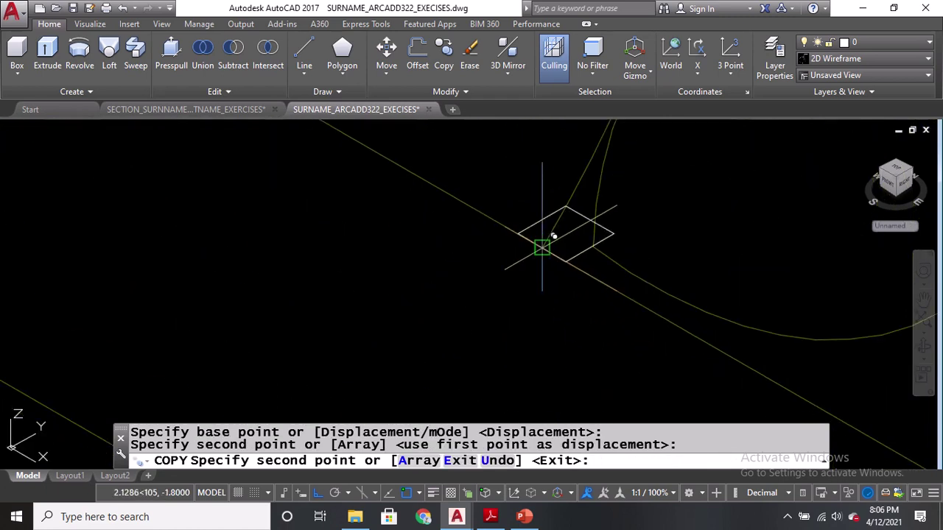
{"action": "left_click", "coordinate": [542, 248]}
{"action": "scroll", "coordinate": [460, 249], "scroll_direction": "down", "scroll_amount": 6}
{"action": "middle_click_drag", "start_coordinate": [567, 324], "coordinate": [400, 203]}
{"action": "scroll", "coordinate": [631, 364], "scroll_direction": "up", "scroll_amount": 5}
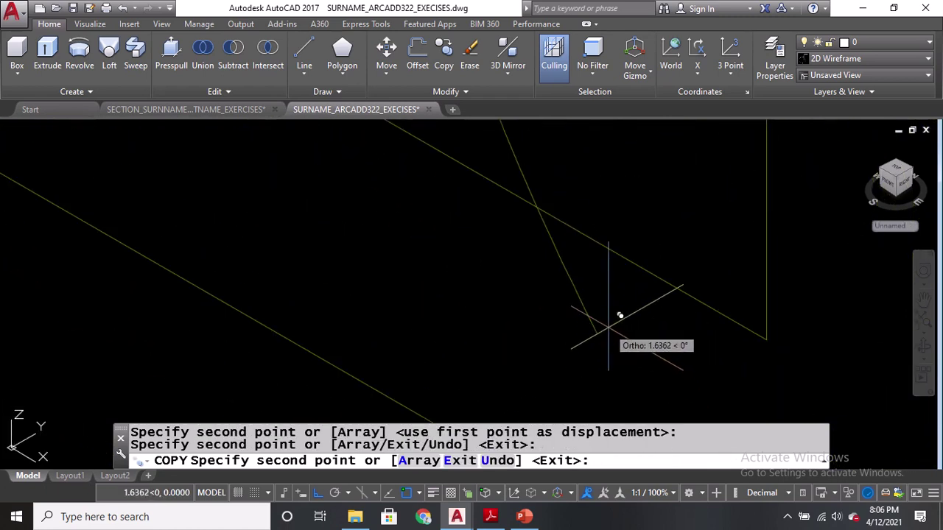
{"action": "left_click", "coordinate": [596, 333]}
{"action": "key", "text": "Return"}
Sweep the square profile along the right stem of the leaf panel
{"action": "type", "text": "SWEEP"}
{"action": "key", "text": "Return"}
{"action": "left_click", "coordinate": [610, 323]}
{"action": "key", "text": "Return"}
{"action": "scroll", "coordinate": [583, 311], "scroll_direction": "down", "scroll_amount": 3}
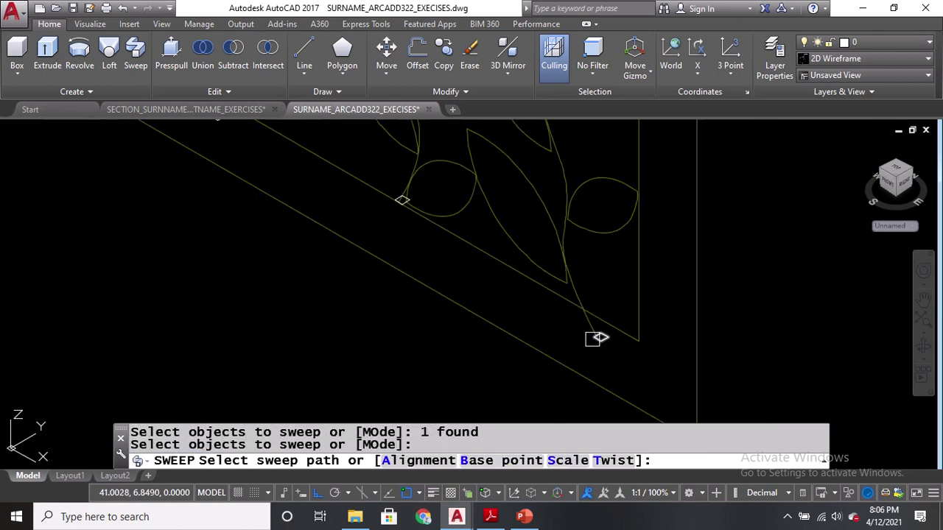
{"action": "left_click", "coordinate": [576, 284]}
{"action": "scroll", "coordinate": [578, 288], "scroll_direction": "down", "scroll_amount": 5}
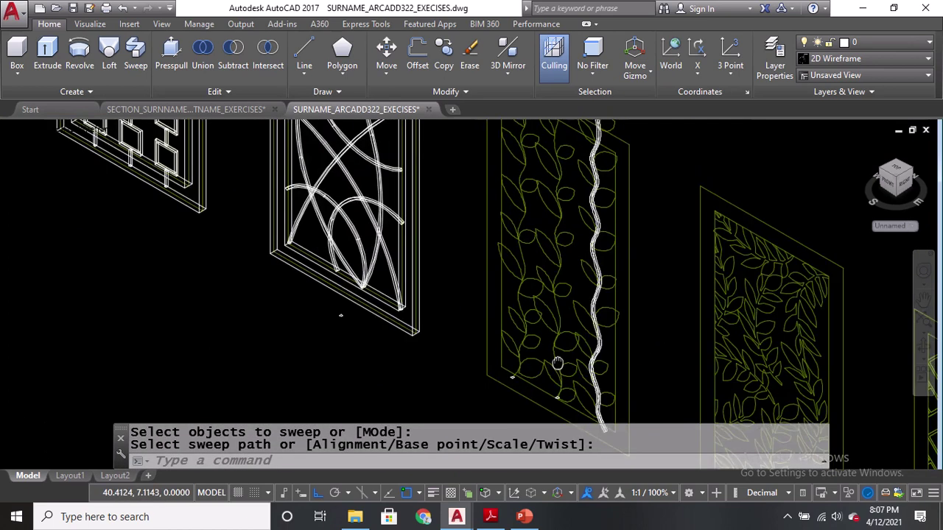
Extrude the square profile at the middle stem as a solid, using the stem as the extrusion path
{"action": "scroll", "coordinate": [582, 294], "scroll_direction": "up", "scroll_amount": 2}
{"action": "scroll", "coordinate": [582, 294], "scroll_direction": "up", "scroll_amount": 4}
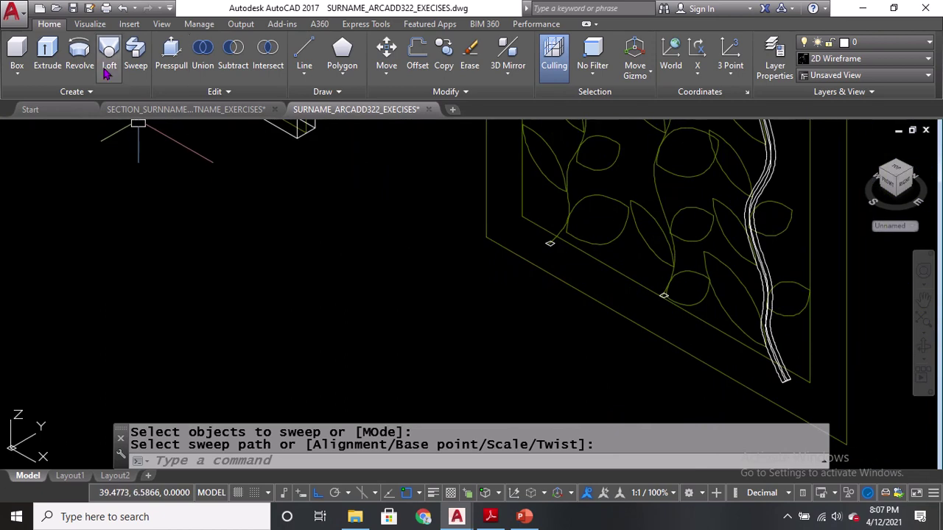
{"action": "left_click", "coordinate": [47, 55]}
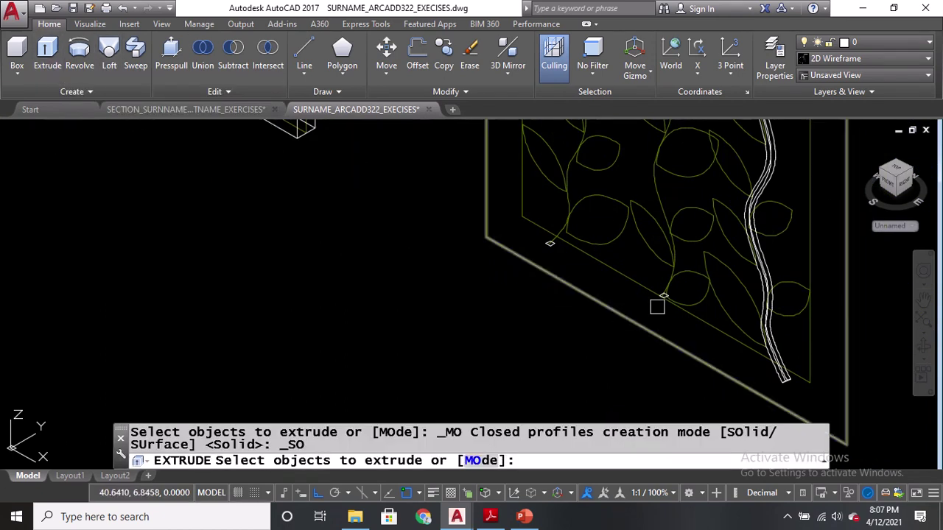
{"action": "scroll", "coordinate": [665, 304], "scroll_direction": "up", "scroll_amount": 4}
{"action": "scroll", "coordinate": [671, 292], "scroll_direction": "up", "scroll_amount": 5}
{"action": "left_click", "coordinate": [671, 203]}
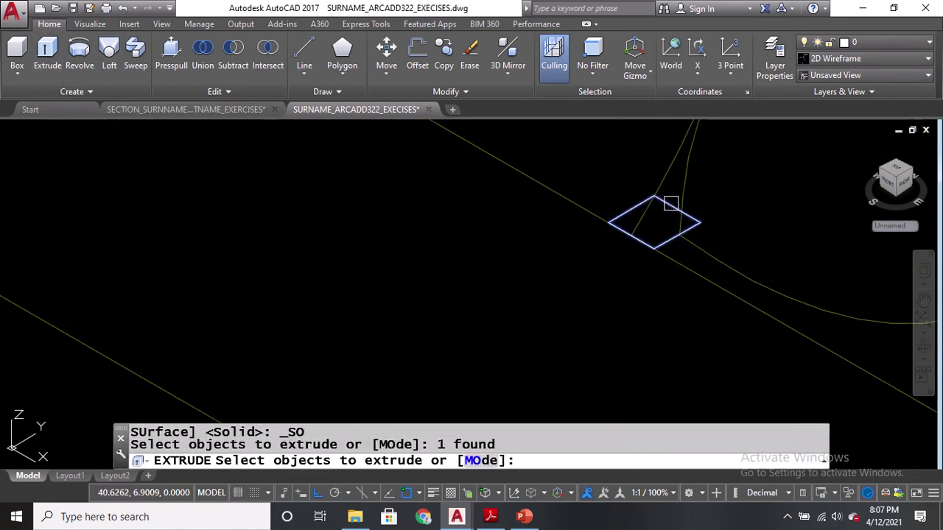
{"action": "scroll", "coordinate": [644, 274], "scroll_direction": "down", "scroll_amount": 3}
{"action": "scroll", "coordinate": [644, 273], "scroll_direction": "up", "scroll_amount": 3}
{"action": "key", "text": "Return"}
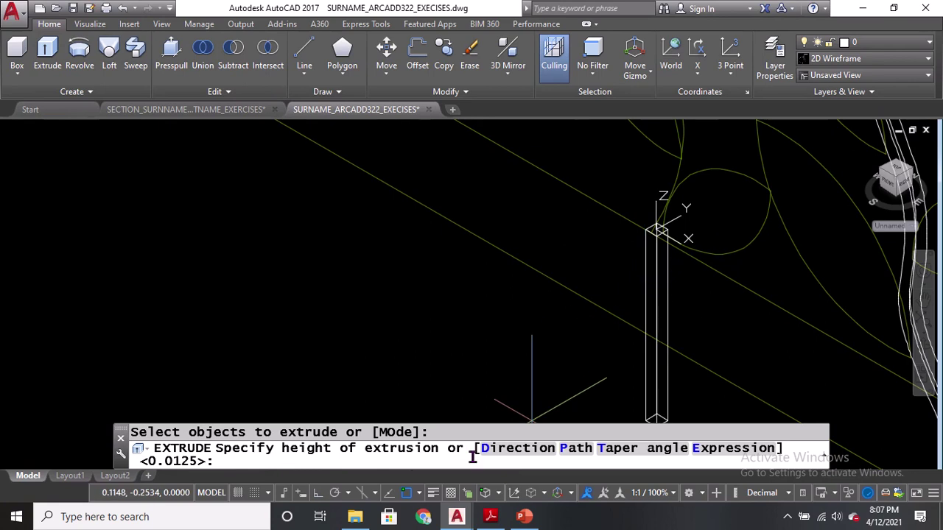
{"action": "left_click", "coordinate": [581, 451]}
{"action": "scroll", "coordinate": [592, 275], "scroll_direction": "down", "scroll_amount": 3}
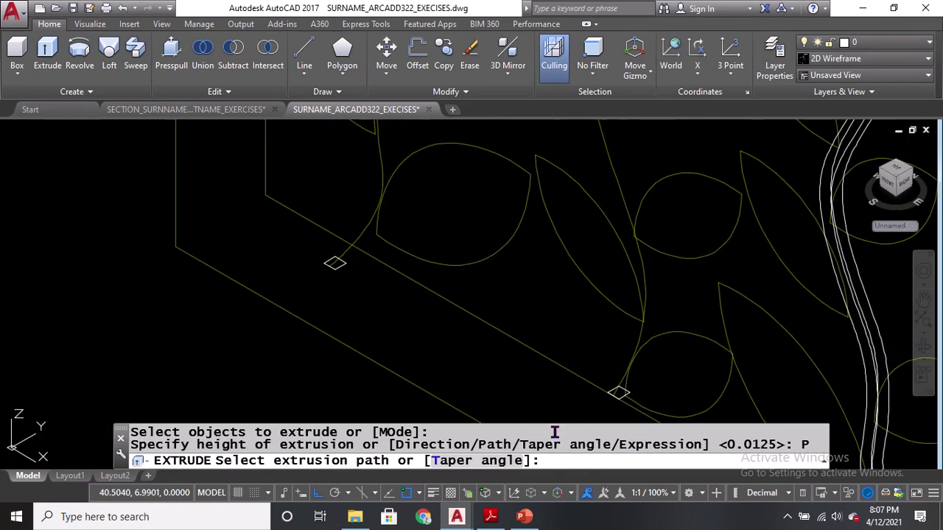
{"action": "left_click", "coordinate": [611, 161]}
{"action": "scroll", "coordinate": [602, 287], "scroll_direction": "down", "scroll_amount": 3}
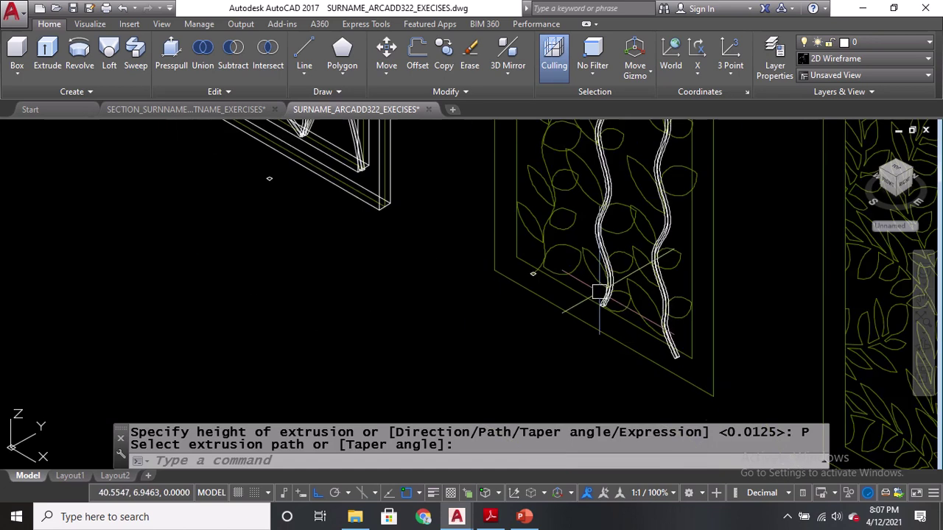
Sweep the square profile along the left stem of the leaf panel
{"action": "middle_click_drag", "start_coordinate": [618, 170], "coordinate": [618, 414]}
{"action": "mouse_move", "coordinate": [619, 294]}
{"action": "middle_mouse_down"}
{"action": "mouse_move", "coordinate": [613, 352]}
{"action": "mouse_move", "coordinate": [652, 217]}
{"action": "middle_mouse_up"}
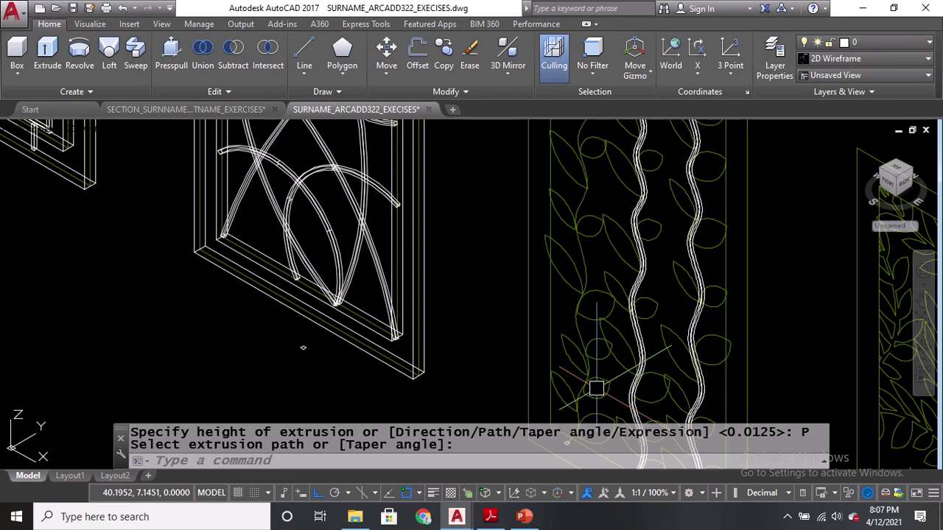
{"action": "scroll", "coordinate": [451, 306], "scroll_direction": "down", "scroll_amount": 2}
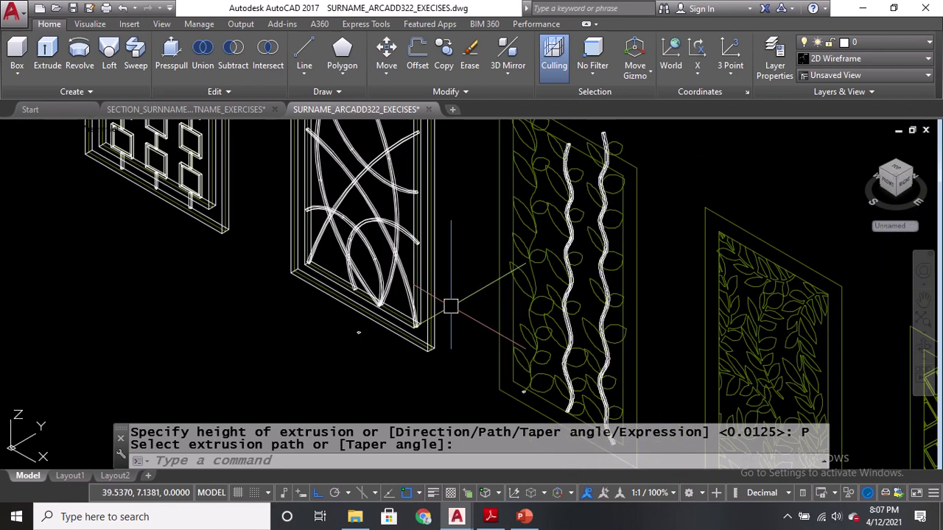
{"action": "middle_click_drag", "start_coordinate": [453, 346], "coordinate": [405, 326]}
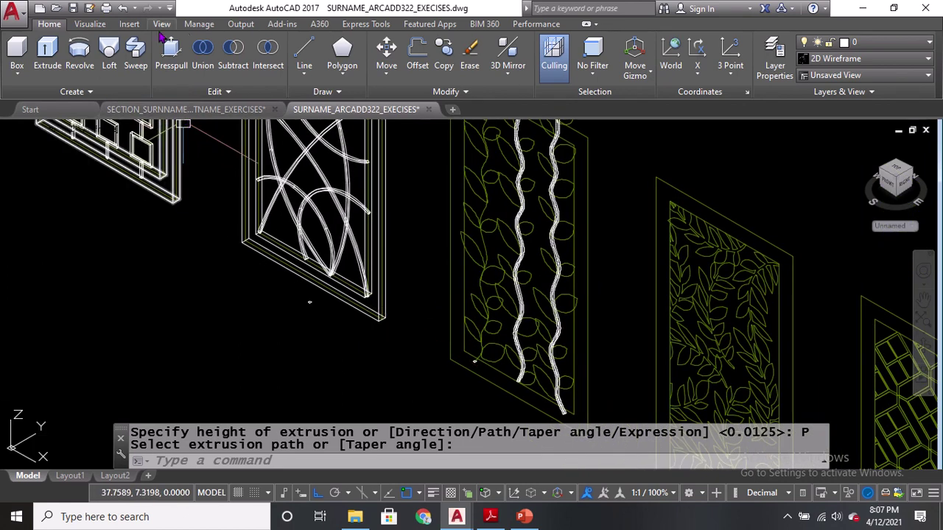
{"action": "left_click", "coordinate": [136, 56]}
{"action": "scroll", "coordinate": [764, 389], "scroll_direction": "up", "scroll_amount": 5}
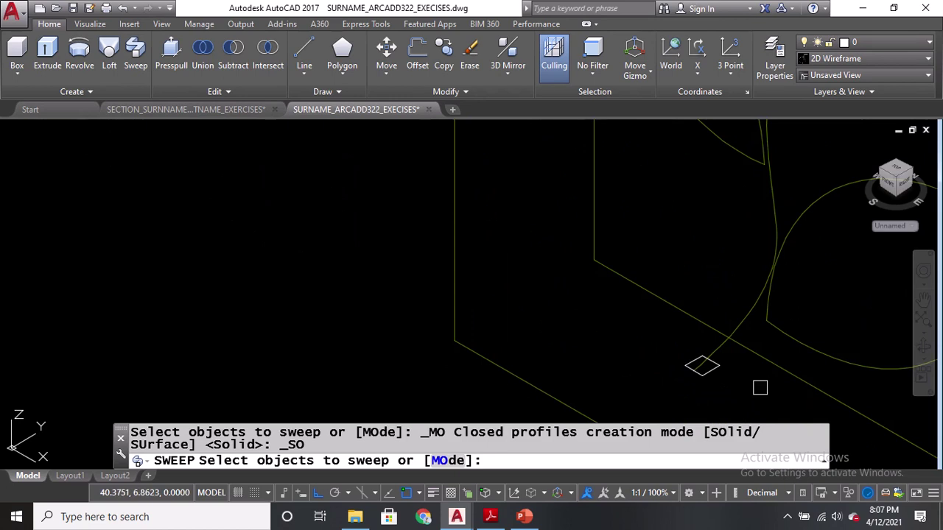
{"action": "left_click", "coordinate": [711, 358]}
{"action": "scroll", "coordinate": [580, 329], "scroll_direction": "down", "scroll_amount": 4}
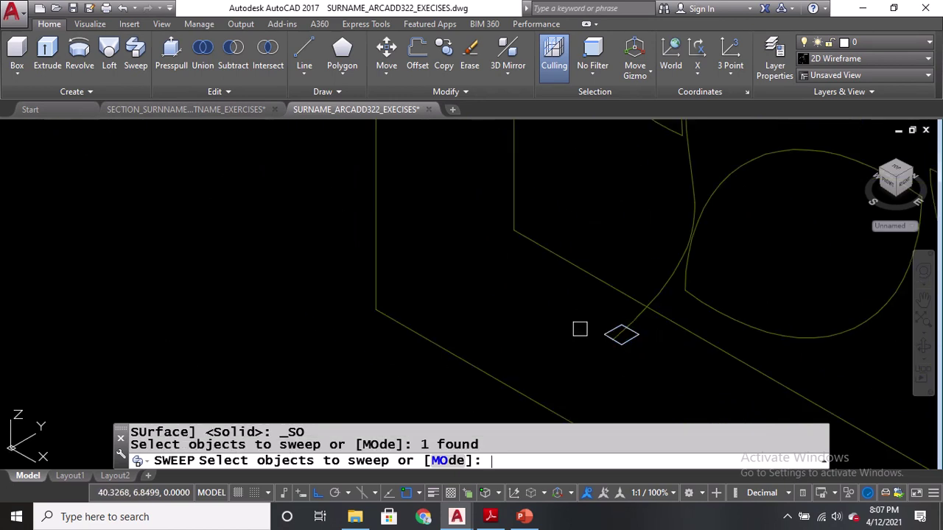
{"action": "key", "text": "Return"}
{"action": "left_click", "coordinate": [665, 292]}
{"action": "scroll", "coordinate": [564, 320], "scroll_direction": "down", "scroll_amount": 4}
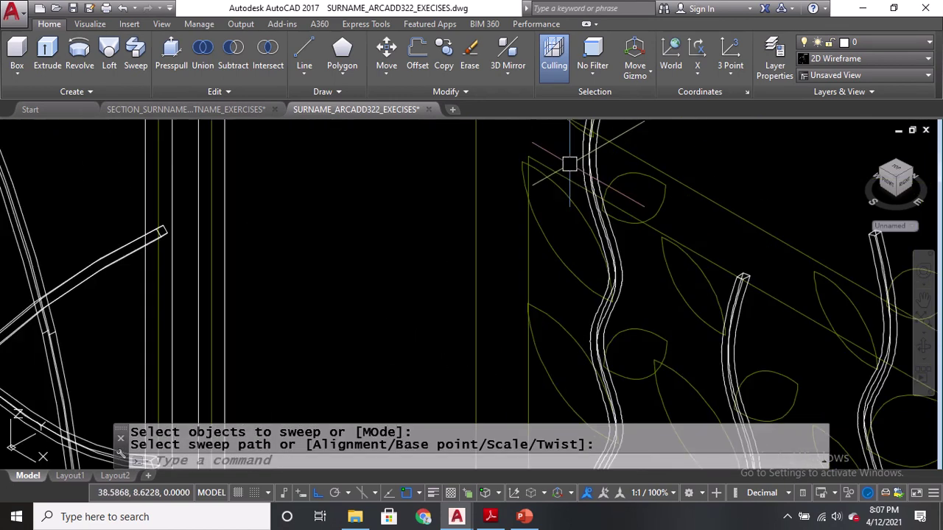
Erase the stray leaf that projects above the frame at the upper end of the left stem
{"action": "middle_click_drag", "start_coordinate": [568, 183], "coordinate": [562, 286]}
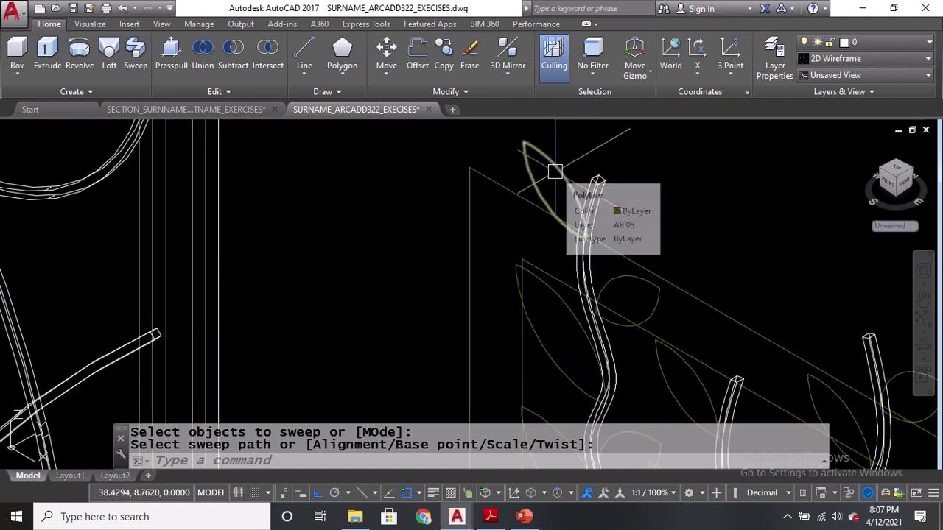
{"action": "key", "text": "Escape"}
{"action": "type", "text": "e"}
{"action": "key", "text": "Return"}
{"action": "key", "text": "Return"}
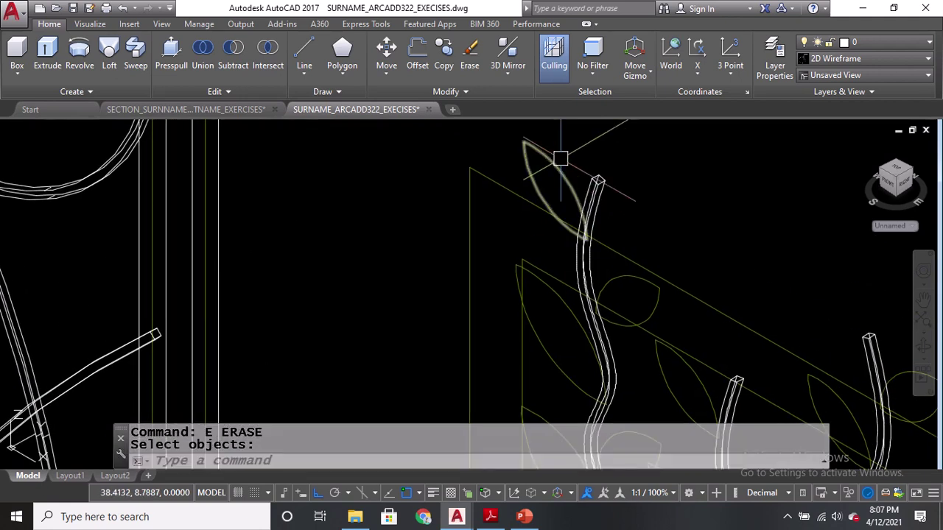
{"action": "type", "text": "e"}
{"action": "key", "text": "Return"}
{"action": "scroll", "coordinate": [595, 184], "scroll_direction": "down", "scroll_amount": 3}
{"action": "scroll", "coordinate": [564, 202], "scroll_direction": "up", "scroll_amount": 6}
{"action": "scroll", "coordinate": [561, 221], "scroll_direction": "down", "scroll_amount": 3}
{"action": "middle_click_drag", "start_coordinate": [537, 374], "coordinate": [564, 185]}
{"action": "middle_click_drag", "start_coordinate": [565, 328], "coordinate": [612, 135]}
{"action": "scroll", "coordinate": [576, 297], "scroll_direction": "down", "scroll_amount": 3}
{"action": "scroll", "coordinate": [594, 270], "scroll_direction": "up", "scroll_amount": 3}
{"action": "type", "text": "E"}
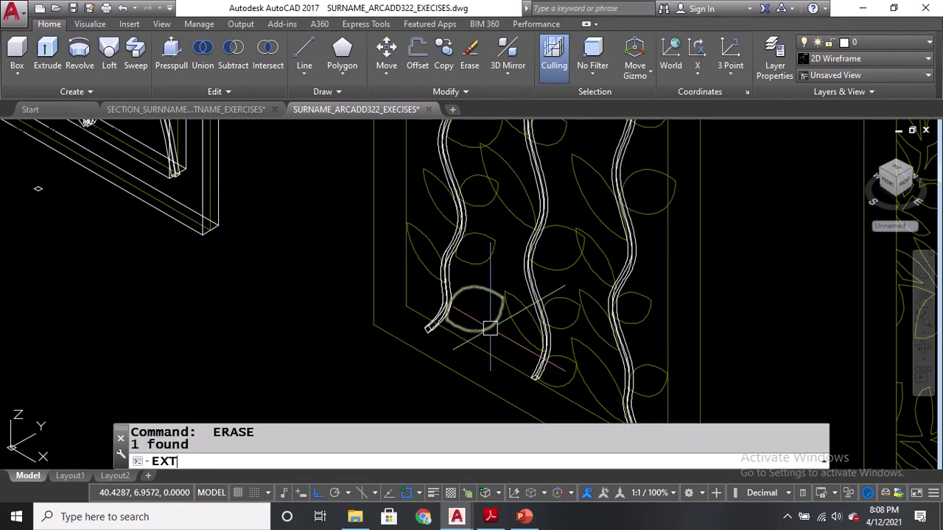
{"action": "type", "text": "XT"}
{"action": "key", "text": "Return"}
{"action": "left_click", "coordinate": [478, 263]}
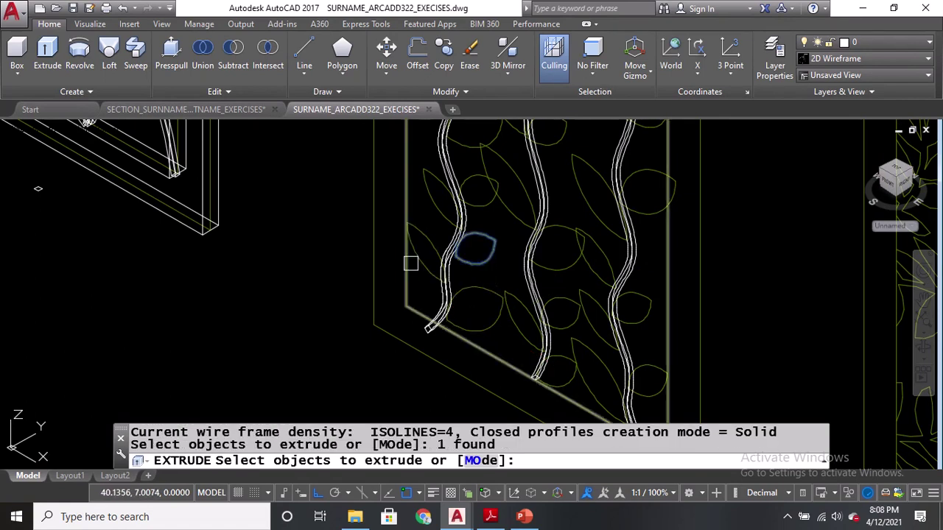
{"action": "scroll", "coordinate": [421, 268], "scroll_direction": "down", "scroll_amount": 3}
{"action": "left_click", "coordinate": [420, 124]}
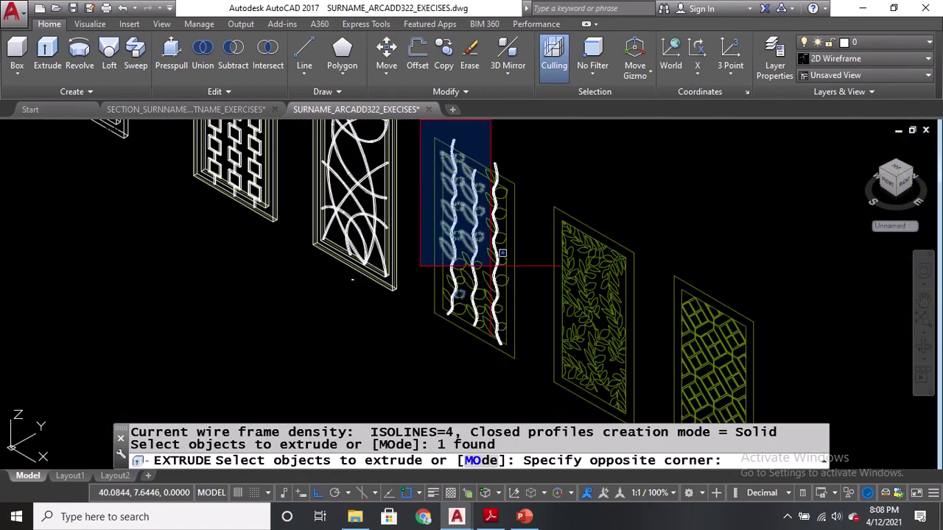
{"action": "left_click", "coordinate": [525, 361]}
{"action": "scroll", "coordinate": [517, 180], "scroll_direction": "up", "scroll_amount": 8}
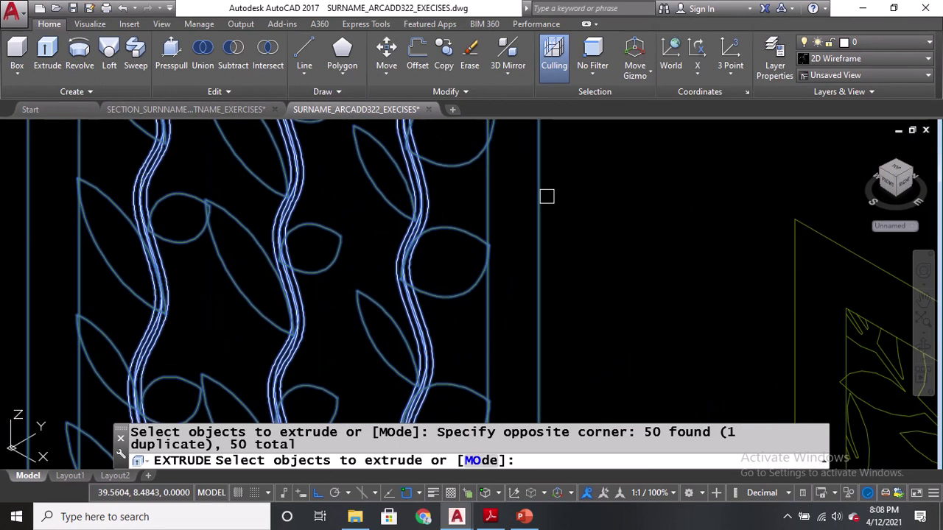
{"action": "left_click", "coordinate": [547, 196], "text": "shift"}
{"action": "scroll", "coordinate": [489, 301], "scroll_direction": "down", "scroll_amount": 8}
{"action": "key", "text": "Escape"}
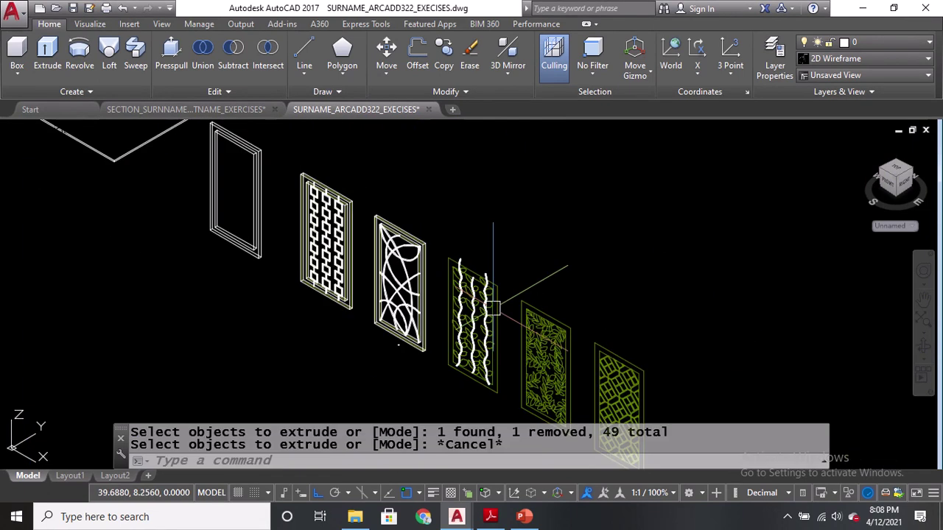
Extrude all the leaves of the leaf panel by 0.00625, leaving the frame outlines and the three stems out of the selection
{"action": "type", "text": "EXT"}
{"action": "key", "text": "Return"}
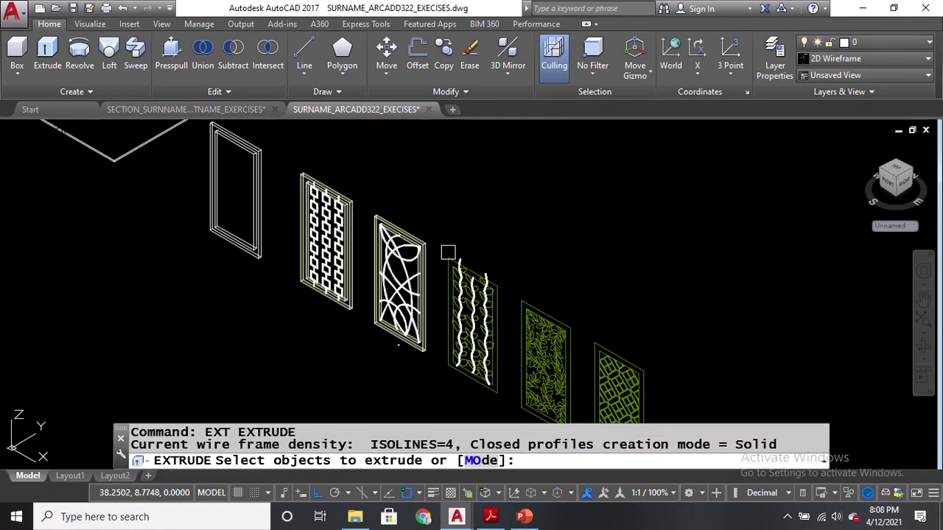
{"action": "left_click", "coordinate": [442, 241]}
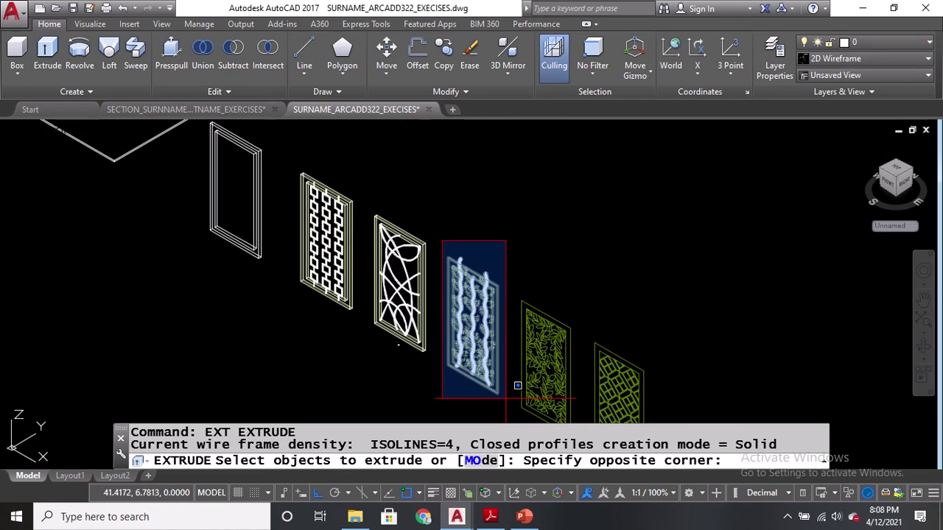
{"action": "left_click", "coordinate": [505, 398]}
{"action": "scroll", "coordinate": [478, 285], "scroll_direction": "up", "scroll_amount": 10}
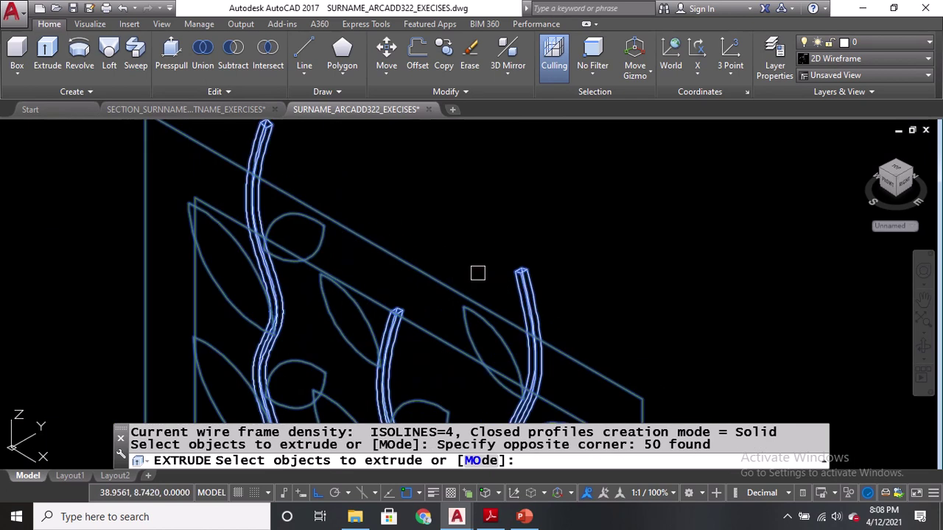
{"action": "left_click", "coordinate": [369, 240], "text": "shift"}
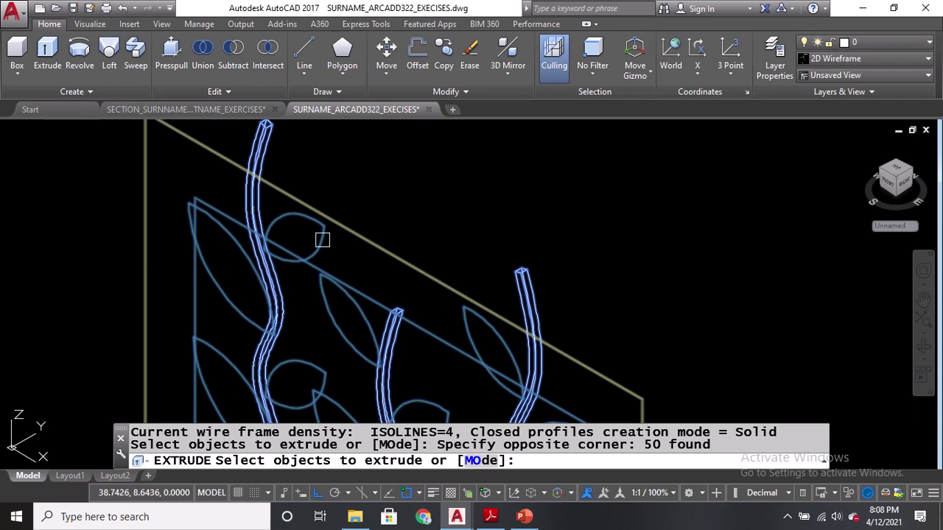
{"action": "scroll", "coordinate": [390, 260], "scroll_direction": "down", "scroll_amount": 2}
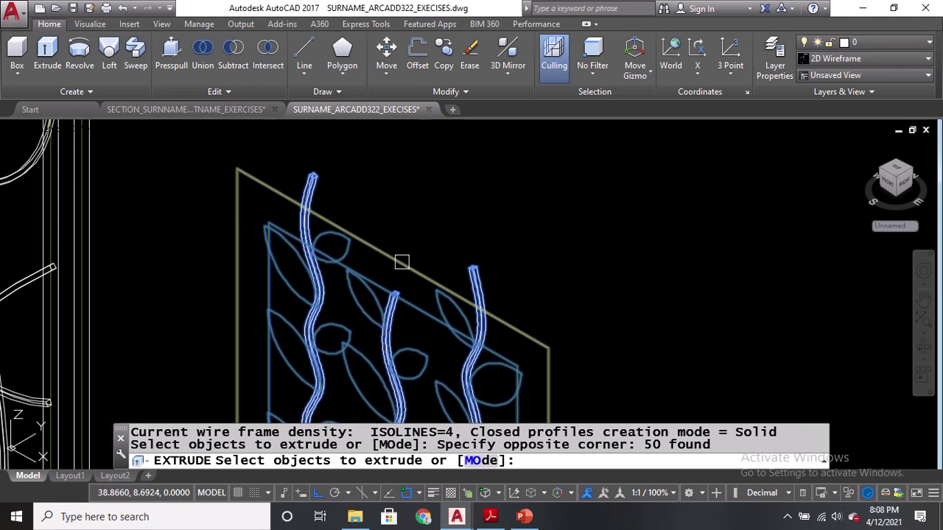
{"action": "left_click", "coordinate": [401, 262], "text": "shift"}
{"action": "left_click", "coordinate": [302, 185], "text": "shift"}
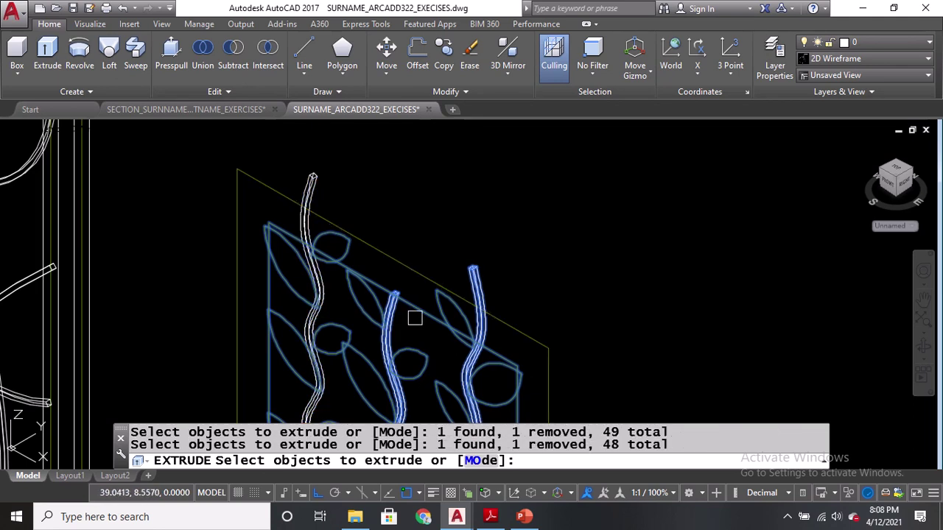
{"action": "left_click", "coordinate": [419, 308], "text": "shift"}
{"action": "left_click", "coordinate": [478, 267], "text": "shift"}
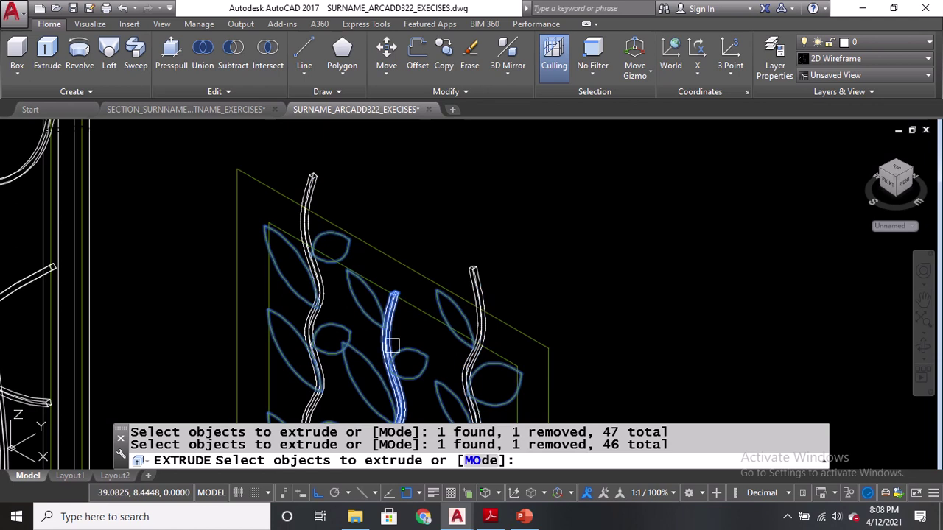
{"action": "left_click", "coordinate": [393, 345], "text": "shift"}
{"action": "scroll", "coordinate": [423, 229], "scroll_direction": "down", "scroll_amount": 3}
{"action": "scroll", "coordinate": [439, 201], "scroll_direction": "up", "scroll_amount": 2}
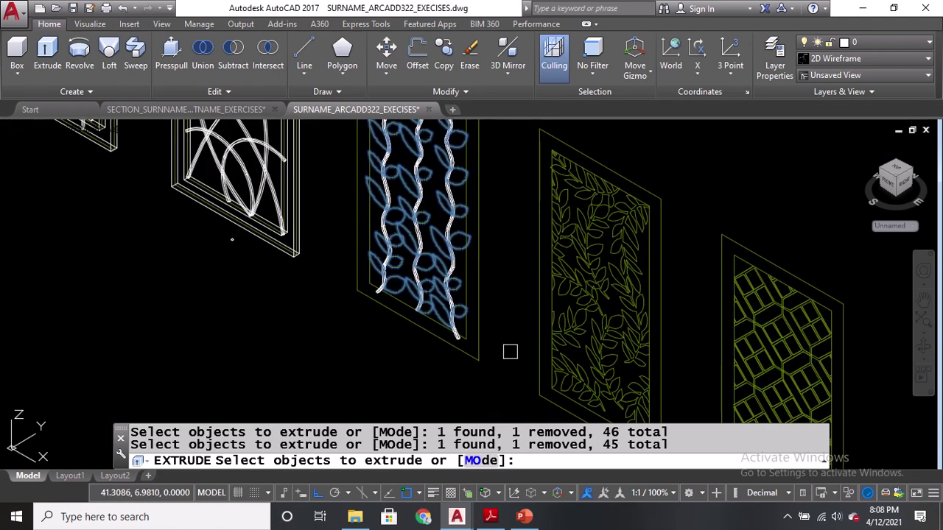
{"action": "middle_click_drag", "start_coordinate": [498, 295], "coordinate": [481, 370]}
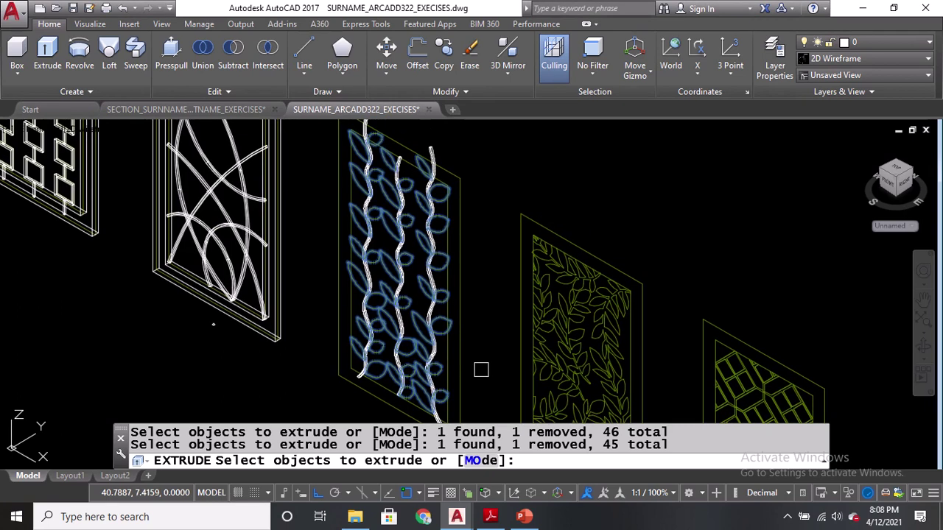
{"action": "key", "text": "Return"}
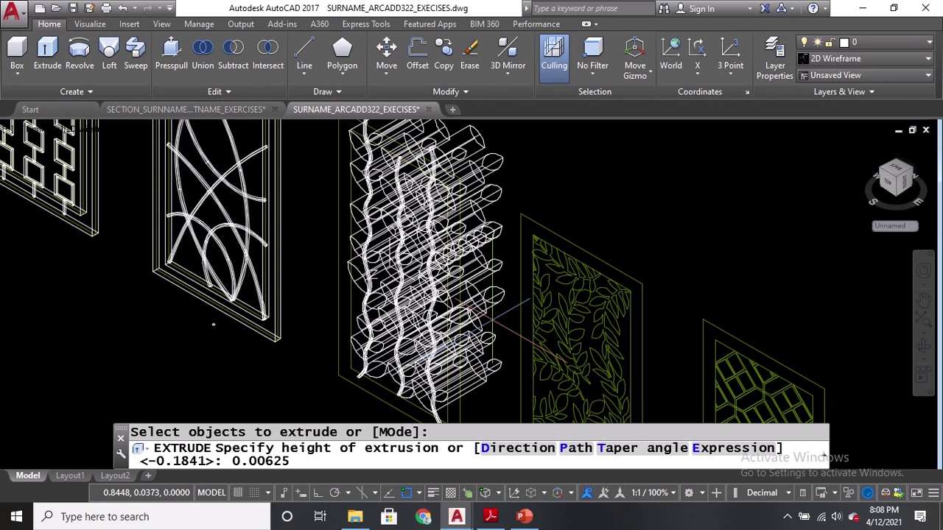
{"action": "key", "text": "Return"}
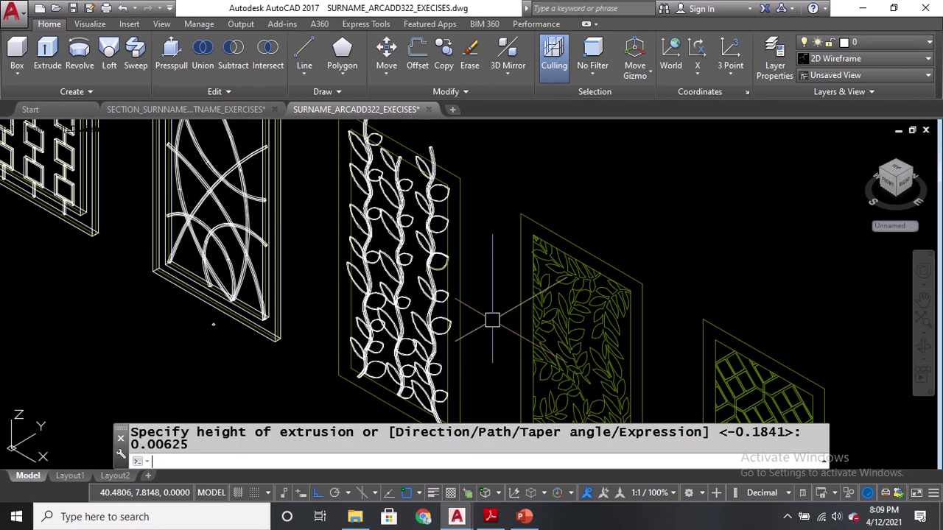
Copy the solid frame of the curved-line panel onto the leaf panel, using the inner lower corner of the opening as base point
{"action": "middle_click_drag", "start_coordinate": [258, 233], "coordinate": [313, 281]}
{"action": "type", "text": "C"}
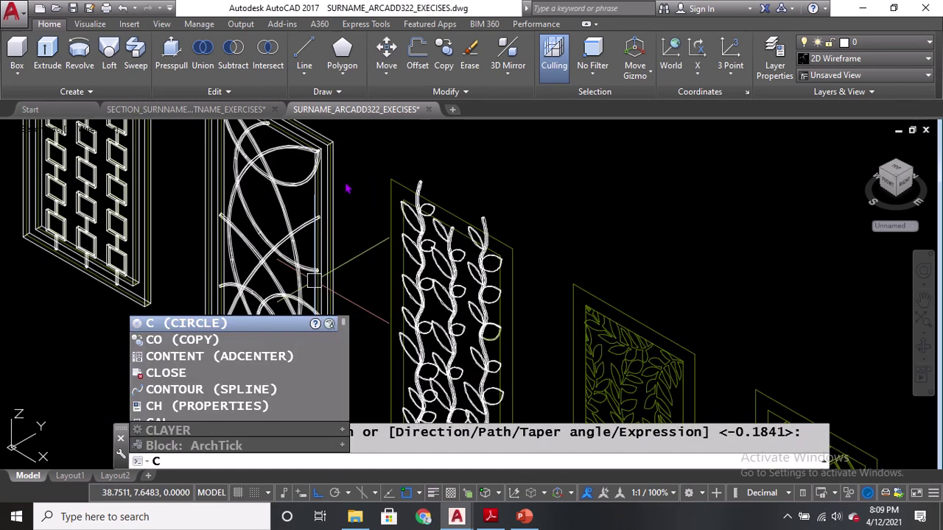
{"action": "key", "text": "BackSpace"}
{"action": "type", "text": "C"}
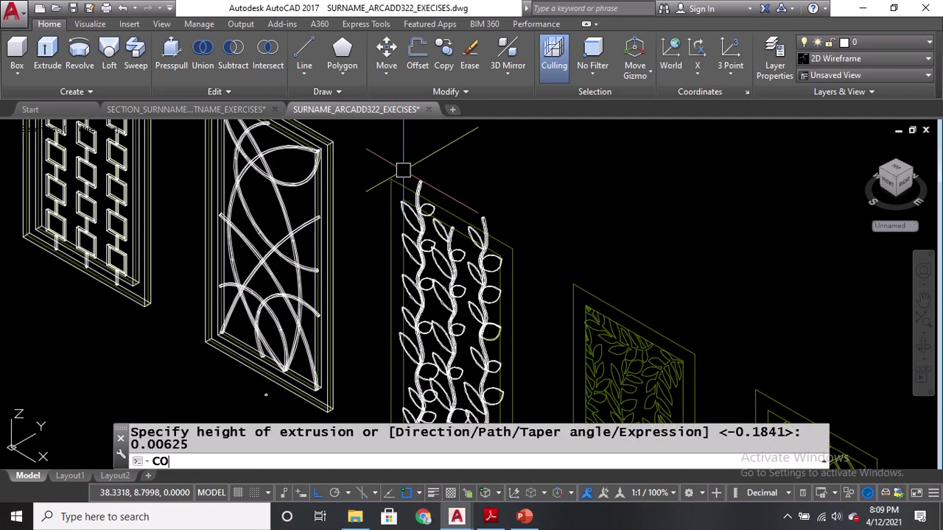
{"action": "type", "text": "O"}
{"action": "key", "text": "Return"}
{"action": "scroll", "coordinate": [403, 170], "scroll_direction": "down", "scroll_amount": 3}
{"action": "scroll", "coordinate": [252, 144], "scroll_direction": "up", "scroll_amount": 6}
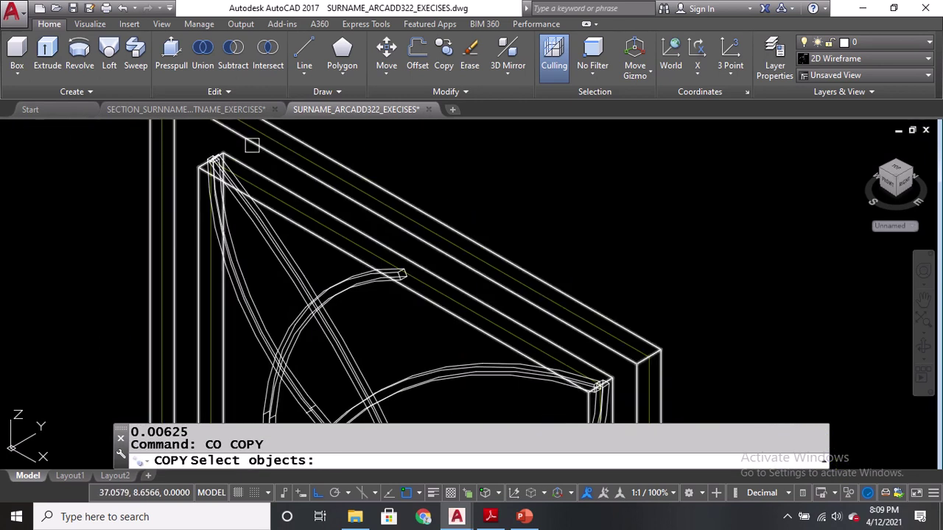
{"action": "left_click", "coordinate": [252, 144]}
{"action": "scroll", "coordinate": [220, 150], "scroll_direction": "down", "scroll_amount": 3}
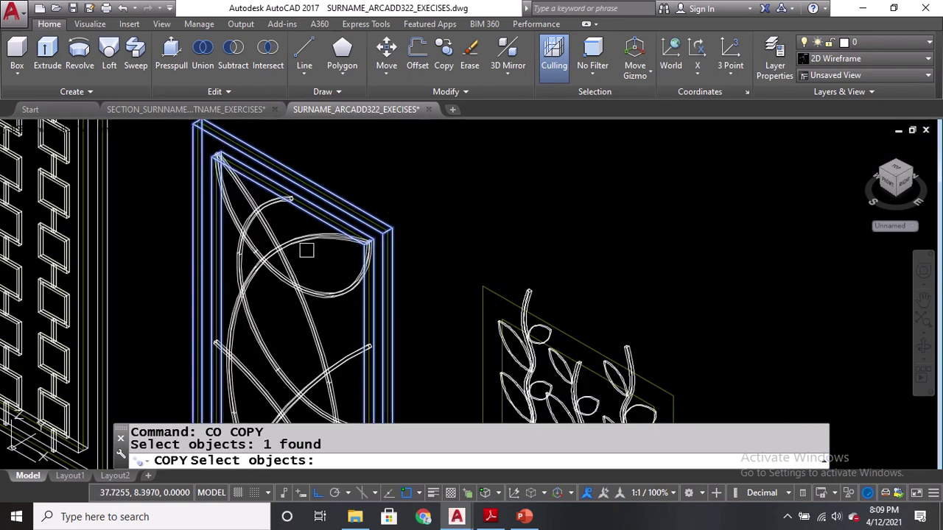
{"action": "middle_click_drag", "start_coordinate": [306, 252], "coordinate": [325, 263]}
{"action": "scroll", "coordinate": [324, 265], "scroll_direction": "up", "scroll_amount": 5}
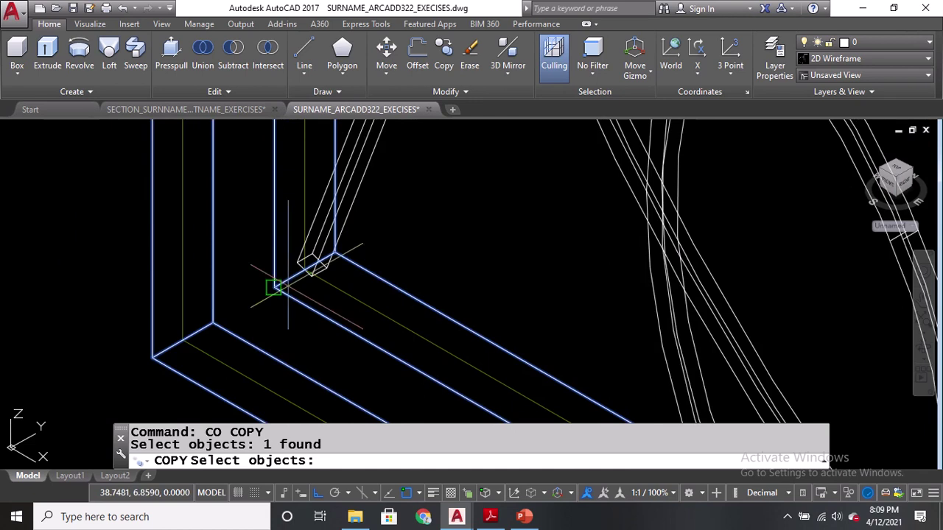
{"action": "key", "text": "Return"}
{"action": "scroll", "coordinate": [306, 269], "scroll_direction": "up", "scroll_amount": 5}
{"action": "left_click", "coordinate": [285, 210]}
{"action": "scroll", "coordinate": [281, 210], "scroll_direction": "down", "scroll_amount": 5}
{"action": "scroll", "coordinate": [293, 197], "scroll_direction": "down", "scroll_amount": 5}
{"action": "middle_click_drag", "start_coordinate": [421, 294], "coordinate": [370, 267]}
{"action": "scroll", "coordinate": [398, 259], "scroll_direction": "up", "scroll_amount": 5}
{"action": "scroll", "coordinate": [398, 259], "scroll_direction": "up", "scroll_amount": 5}
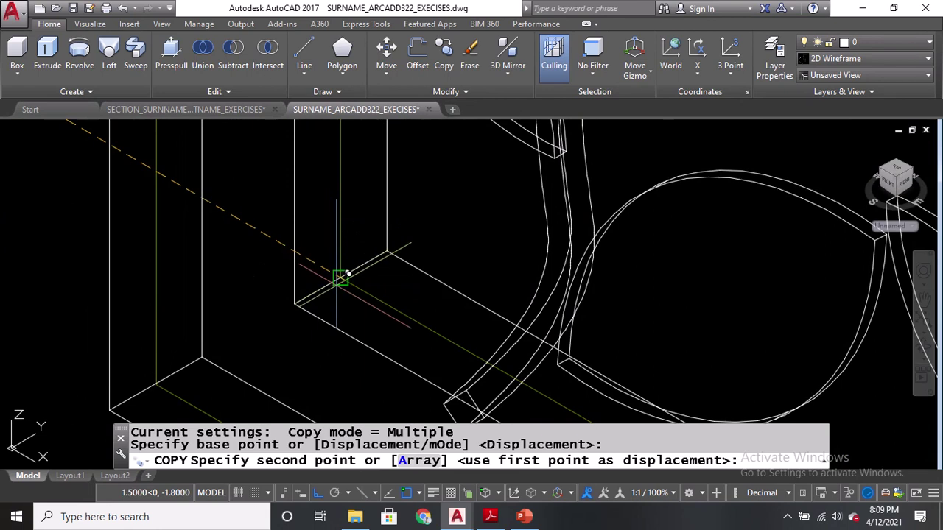
{"action": "left_click", "coordinate": [341, 278]}
{"action": "key", "text": "Return"}
{"action": "scroll", "coordinate": [338, 277], "scroll_direction": "down", "scroll_amount": 8}
{"action": "scroll", "coordinate": [403, 293], "scroll_direction": "up", "scroll_amount": 2}
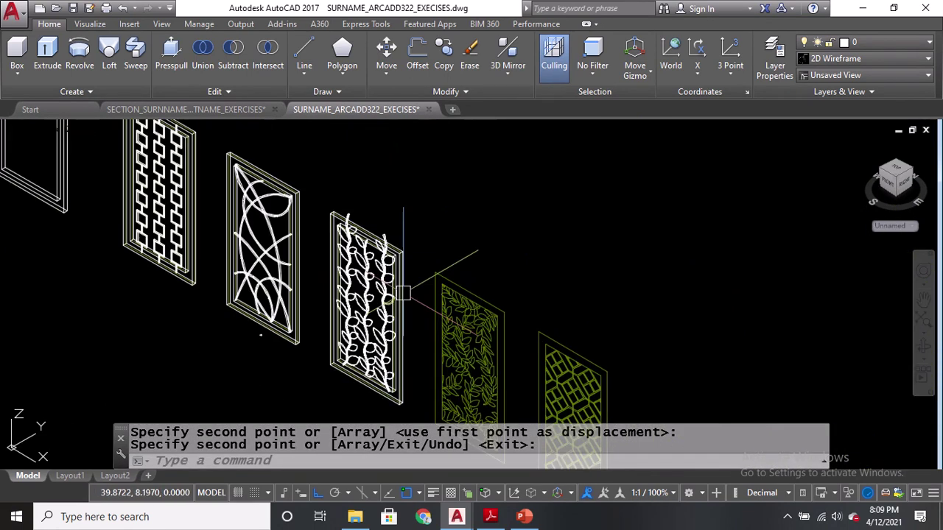
Save the drawing and set the visual style to Realistic
{"action": "key", "text": "Return"}
{"action": "key", "text": "ctrl+s"}
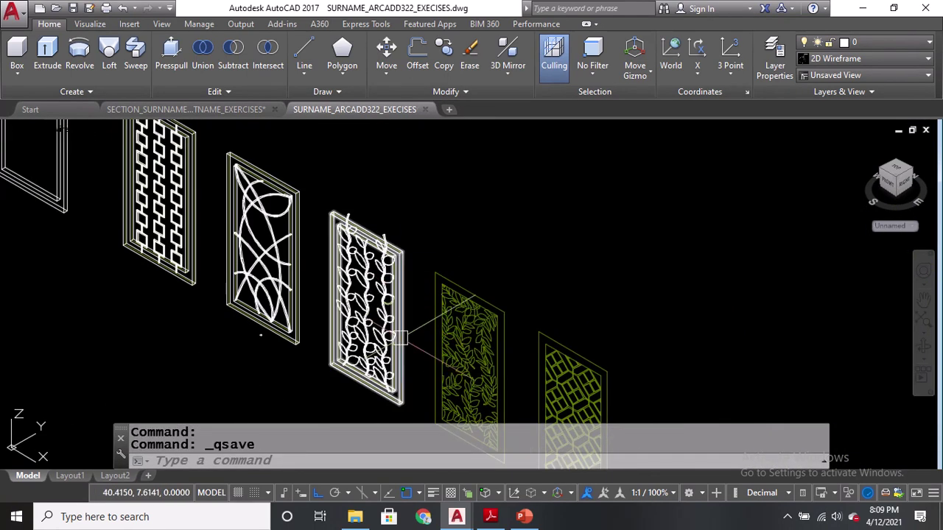
{"action": "type", "text": "VS"}
{"action": "key", "text": "Return"}
{"action": "type", "text": "R"}
{"action": "key", "text": "Return"}
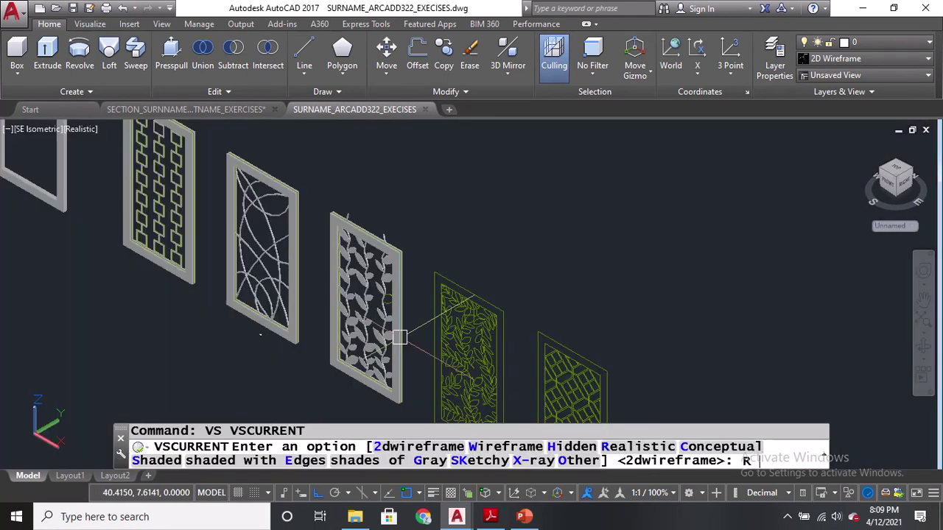
Examine the hollow leaf on the right stem up close and from an orbited angle, then restore the previous view
{"action": "scroll", "coordinate": [412, 317], "scroll_direction": "up", "scroll_amount": 3}
{"action": "scroll", "coordinate": [423, 304], "scroll_direction": "up", "scroll_amount": 4}
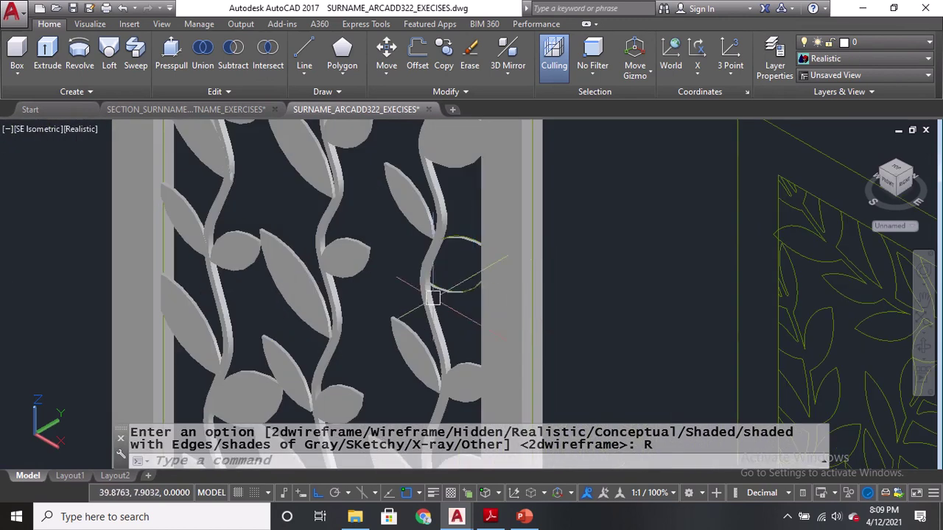
{"action": "mouse_move", "coordinate": [464, 295]}
{"action": "middle_mouse_down"}
{"action": "mouse_move", "coordinate": [465, 226]}
{"action": "mouse_move", "coordinate": [488, 187]}
{"action": "mouse_move", "coordinate": [505, 278]}
{"action": "middle_mouse_up"}
{"action": "scroll", "coordinate": [505, 238], "scroll_direction": "up", "scroll_amount": 3}
{"action": "middle_click_drag", "start_coordinate": [480, 331], "coordinate": [571, 324]}
{"action": "scroll", "coordinate": [571, 325], "scroll_direction": "up", "scroll_amount": 2}
{"action": "type", "text": "3DO"}
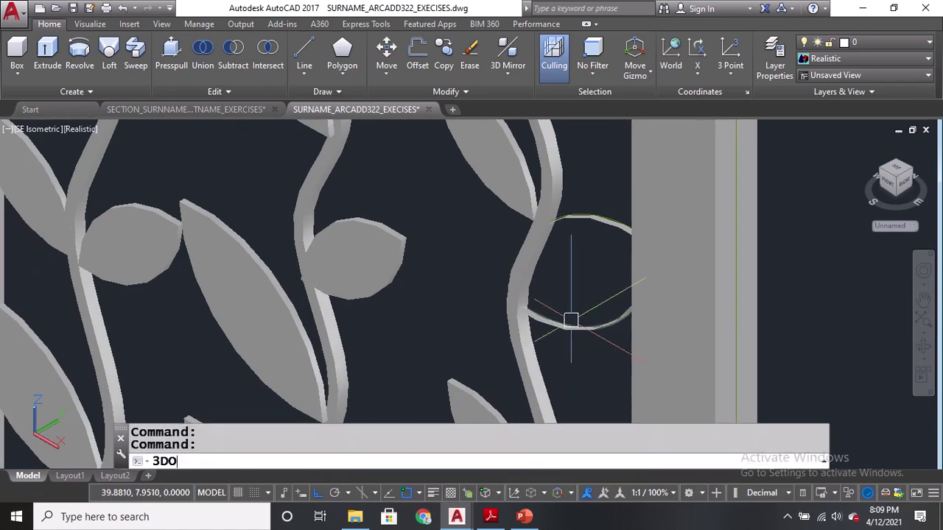
{"action": "key", "text": "Return"}
{"action": "left_click_drag", "start_coordinate": [425, 276], "coordinate": [499, 272]}
{"action": "scroll", "coordinate": [486, 280], "scroll_direction": "down", "scroll_amount": 8}
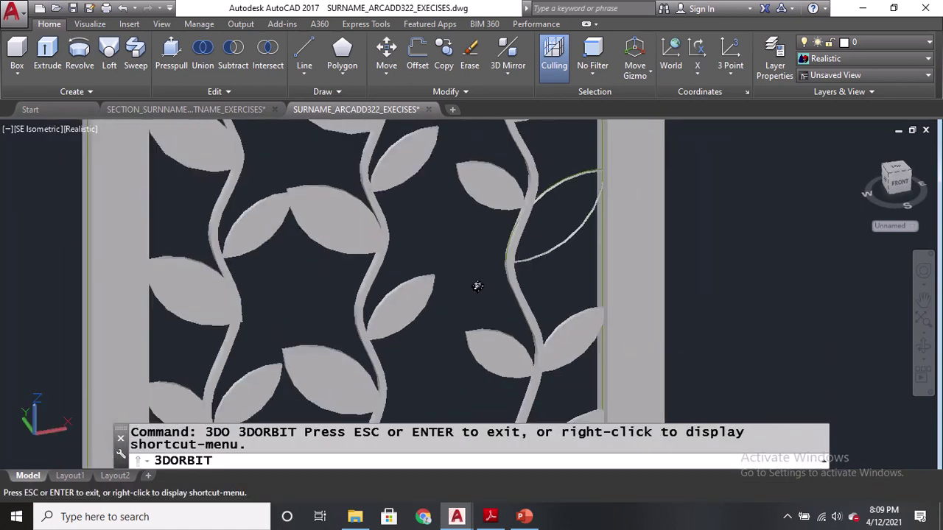
{"action": "middle_click_drag", "start_coordinate": [470, 327], "coordinate": [425, 272]}
{"action": "scroll", "coordinate": [446, 196], "scroll_direction": "up", "scroll_amount": 5}
{"action": "scroll", "coordinate": [485, 203], "scroll_direction": "up", "scroll_amount": 2}
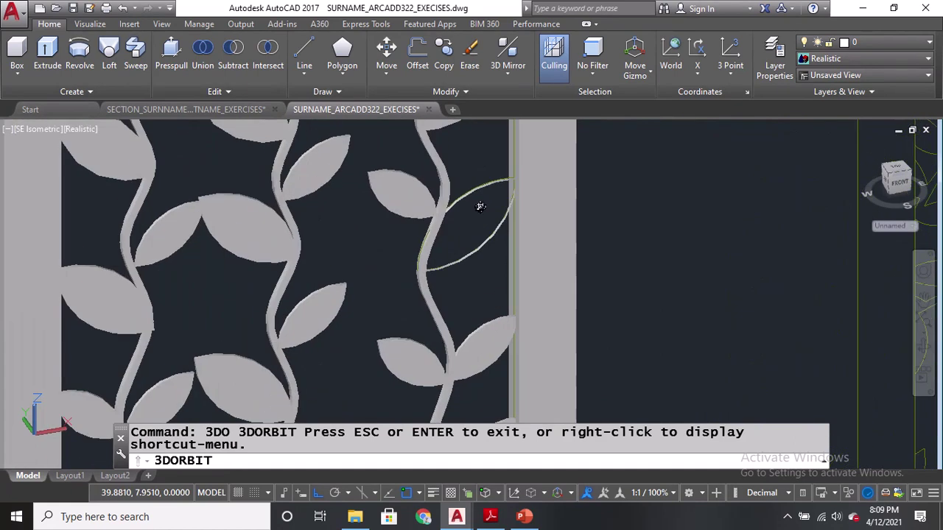
{"action": "key", "text": "Escape"}
{"action": "left_click", "coordinate": [319, 372]}
{"action": "key", "text": "ctrl+z"}
{"action": "key", "text": "ctrl+z"}
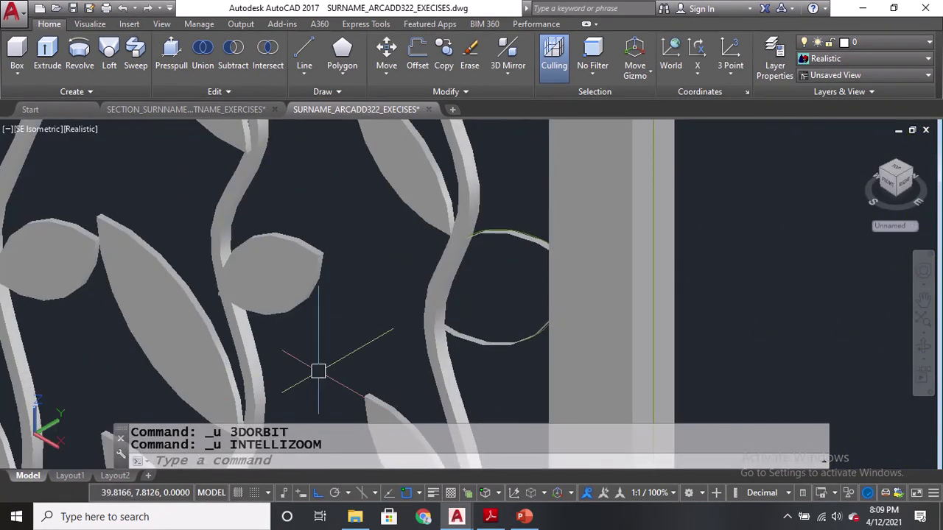
Erase the hollow leaf and its outline pieces on the right stem of the leaf panel
{"action": "left_click", "coordinate": [517, 220]}
{"action": "left_click", "coordinate": [512, 328]}
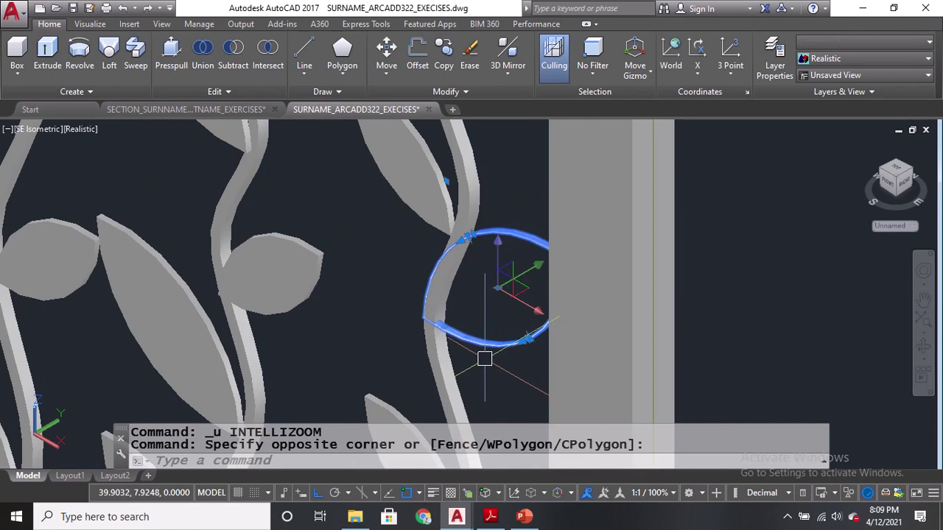
{"action": "type", "text": "e"}
{"action": "key", "text": "Return"}
{"action": "scroll", "coordinate": [484, 359], "scroll_direction": "down", "scroll_amount": 3}
{"action": "scroll", "coordinate": [508, 309], "scroll_direction": "up", "scroll_amount": 3}
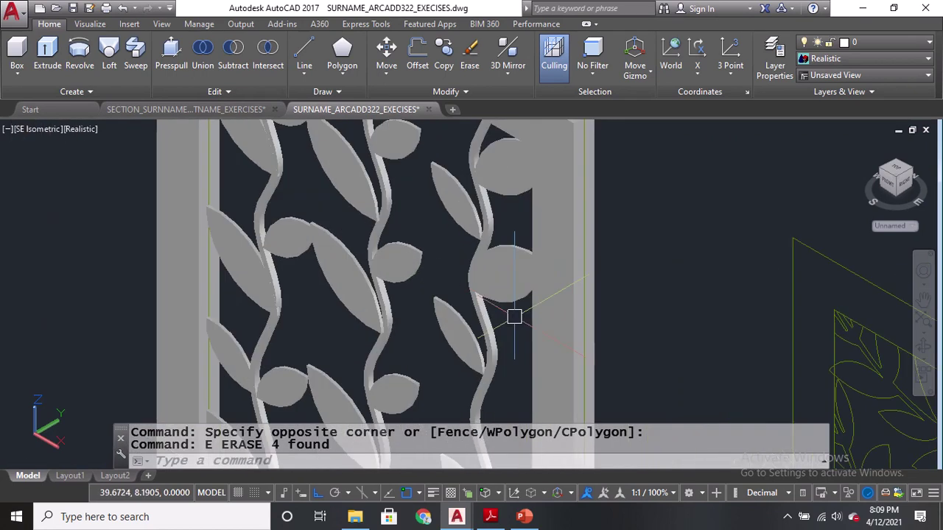
Set the Front view and frame the leaf panel
{"action": "type", "text": "-v"}
{"action": "key", "text": "Return"}
{"action": "type", "text": "f"}
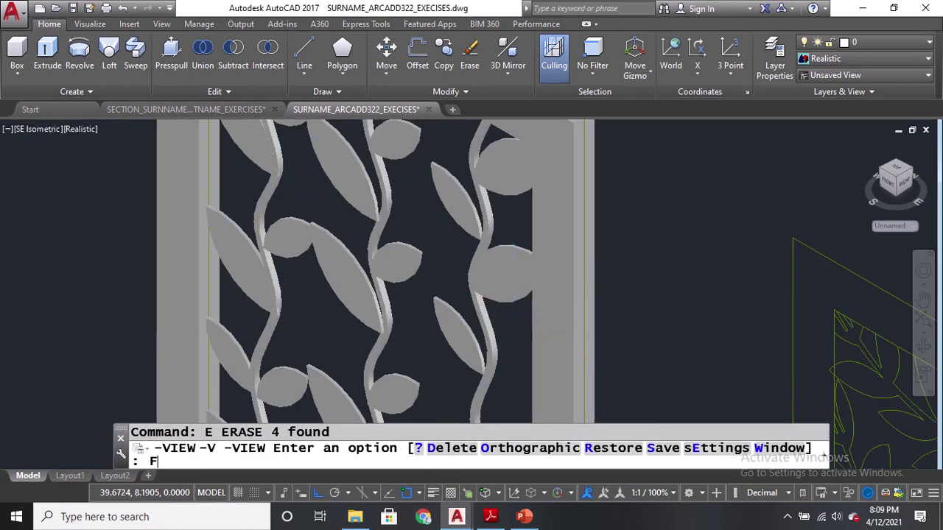
{"action": "scroll", "coordinate": [769, 258], "scroll_direction": "up", "scroll_amount": 5}
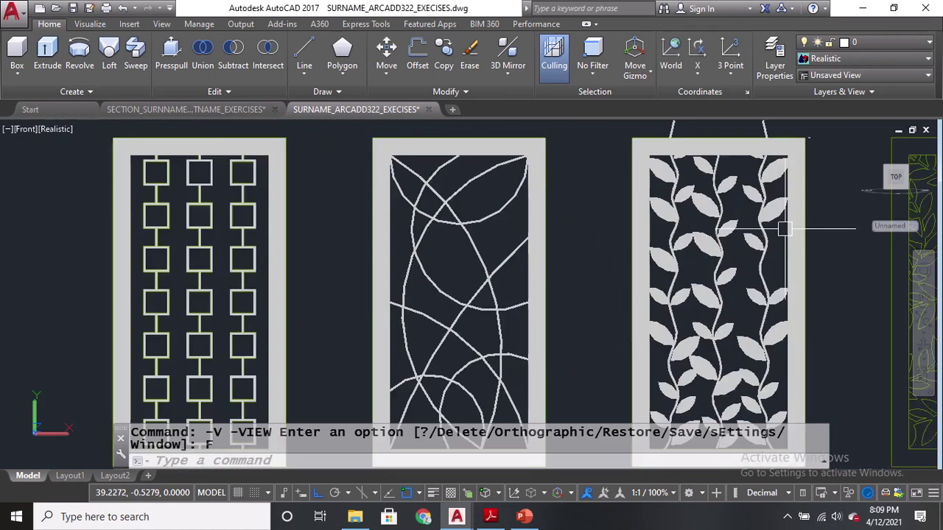
{"action": "middle_click_drag", "start_coordinate": [782, 238], "coordinate": [523, 254]}
{"action": "scroll", "coordinate": [555, 233], "scroll_direction": "up", "scroll_amount": 3}
Copy the solid leaf above the gap on the right stem straight down to replace the erased leaf
{"action": "type", "text": "co"}
{"action": "key", "text": "Return"}
{"action": "left_click", "coordinate": [472, 241]}
{"action": "key", "text": "Return"}
{"action": "left_click", "coordinate": [601, 202]}
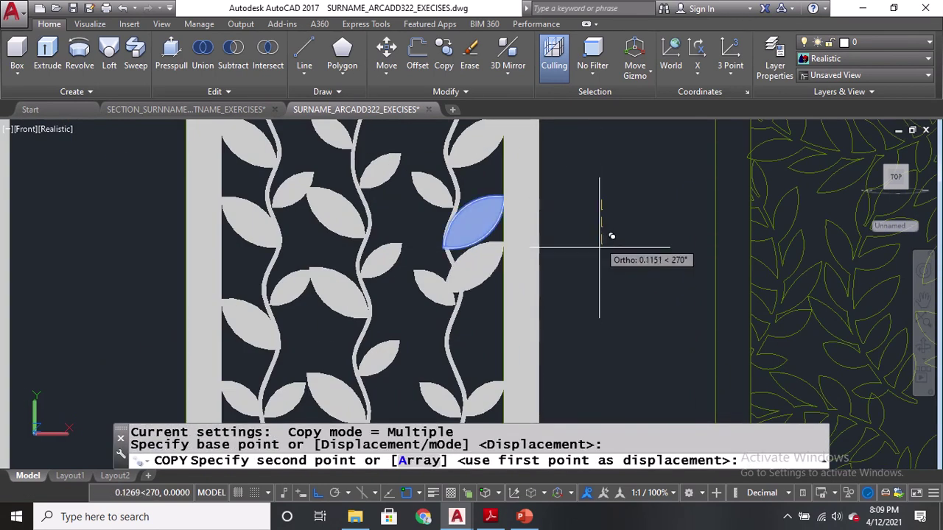
{"action": "left_click", "coordinate": [628, 298]}
{"action": "key", "text": "Return"}
{"action": "scroll", "coordinate": [500, 192], "scroll_direction": "down", "scroll_amount": 5}
{"action": "scroll", "coordinate": [500, 192], "scroll_direction": "up", "scroll_amount": 5}
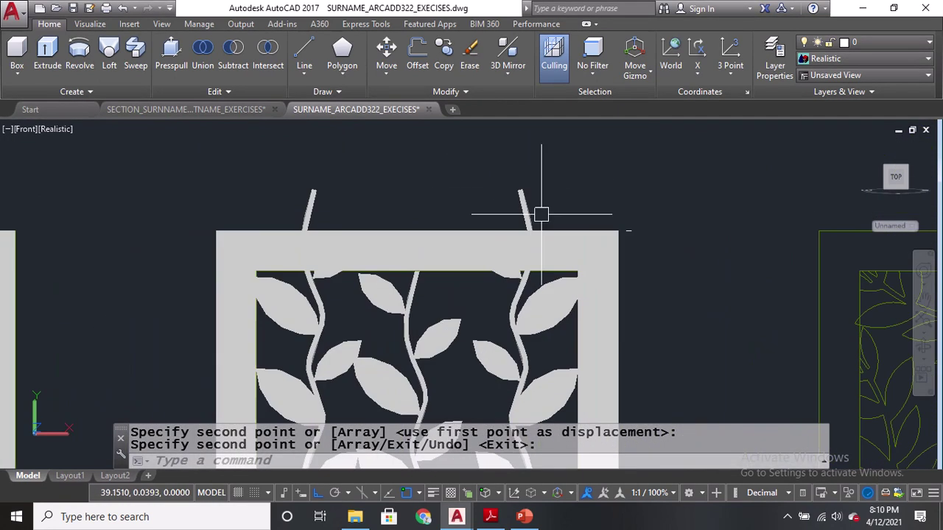
Set the SE Isometric view and reset the UCS to World
{"action": "left_click", "coordinate": [31, 129]}
{"action": "left_click", "coordinate": [70, 270]}
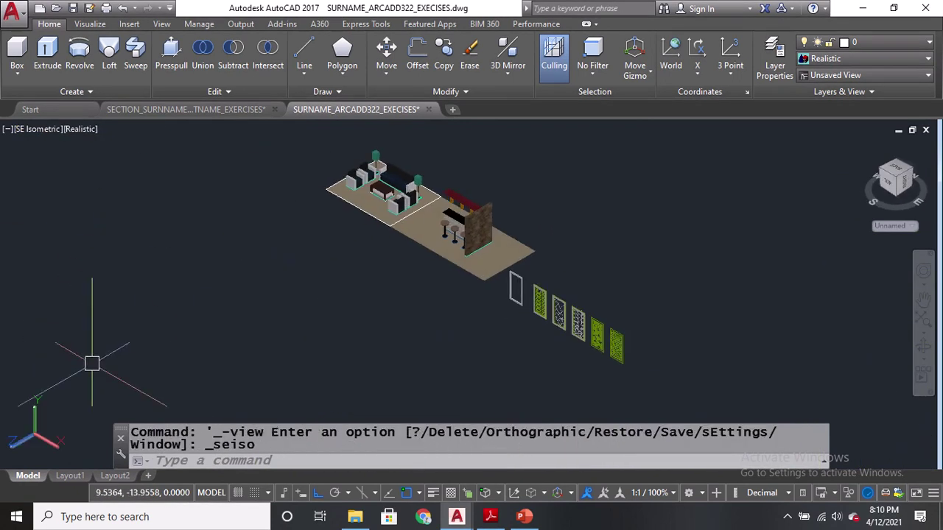
{"action": "scroll", "coordinate": [31, 428], "scroll_direction": "up", "scroll_amount": 5}
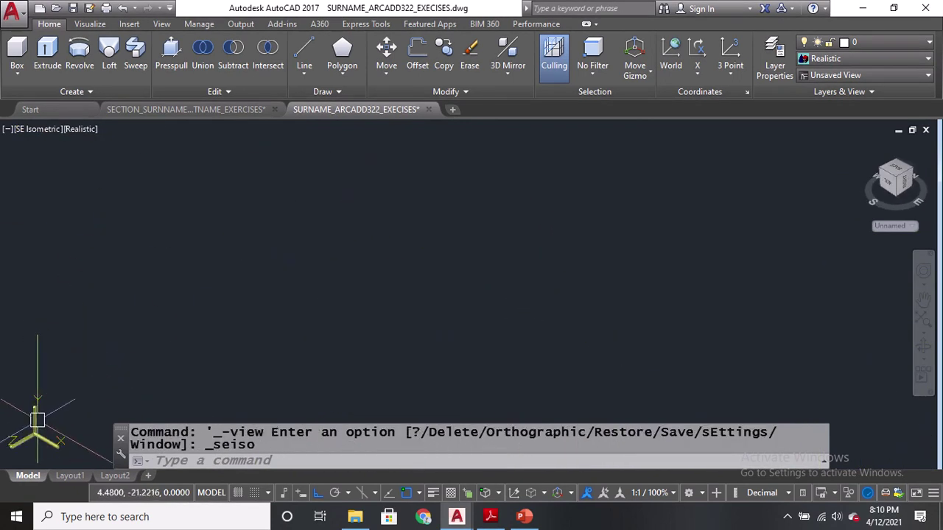
{"action": "type", "text": "UCS"}
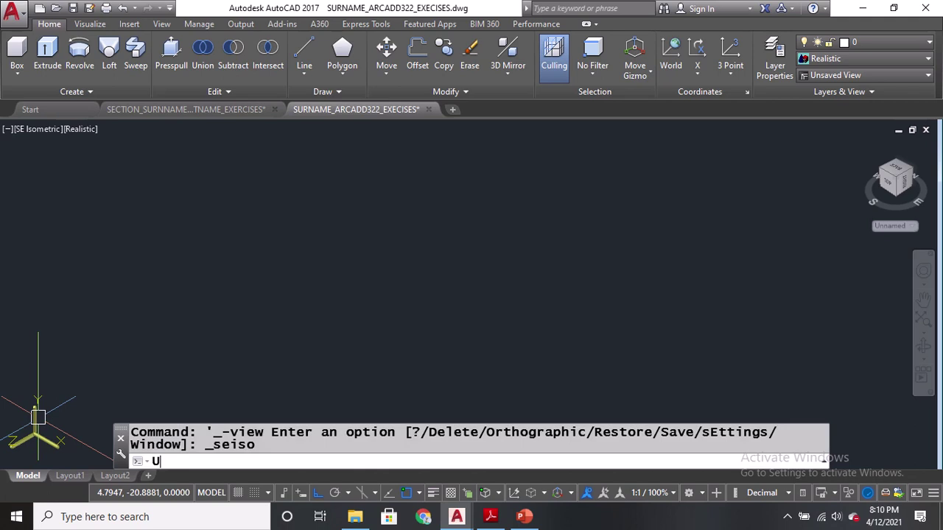
{"action": "key", "text": "Return"}
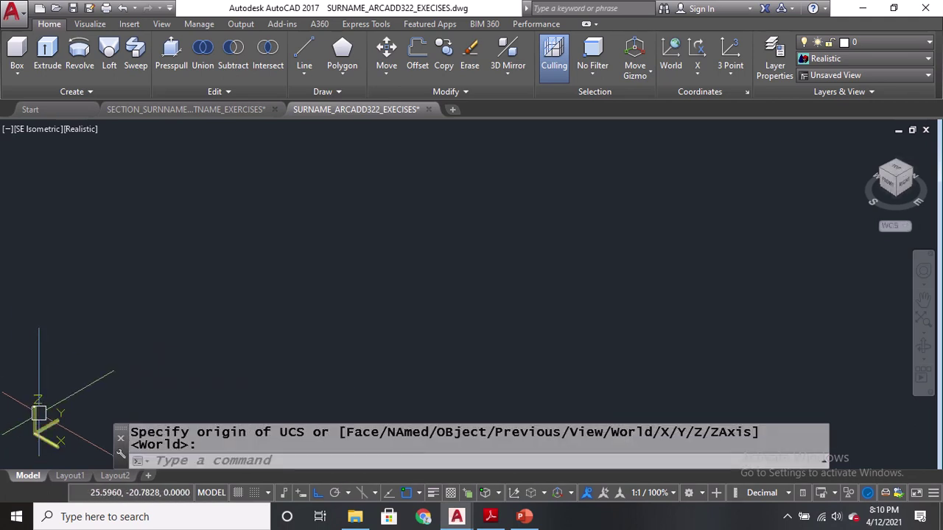
Switch the visual style to 2D Wireframe for the leaf panel's stems that protrude above the frame
{"action": "scroll", "coordinate": [88, 383], "scroll_direction": "down", "scroll_amount": 5}
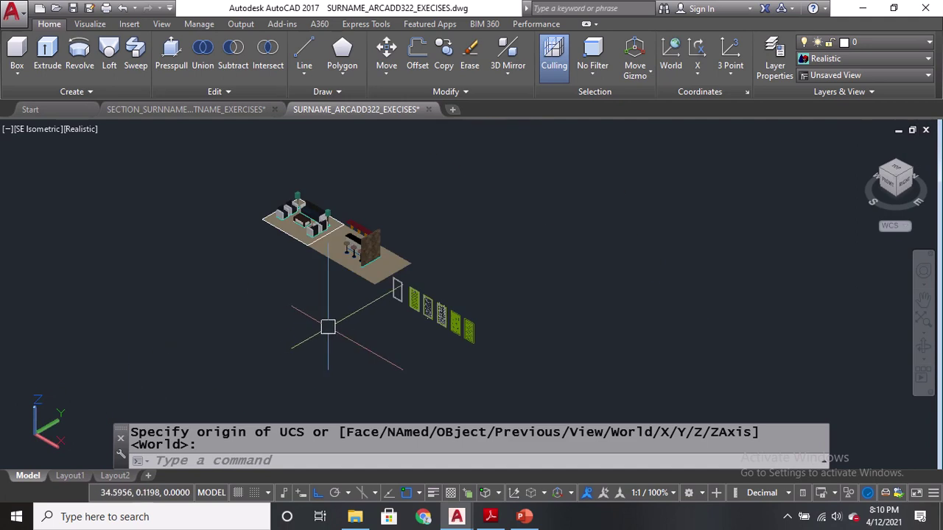
{"action": "scroll", "coordinate": [482, 280], "scroll_direction": "up", "scroll_amount": 8}
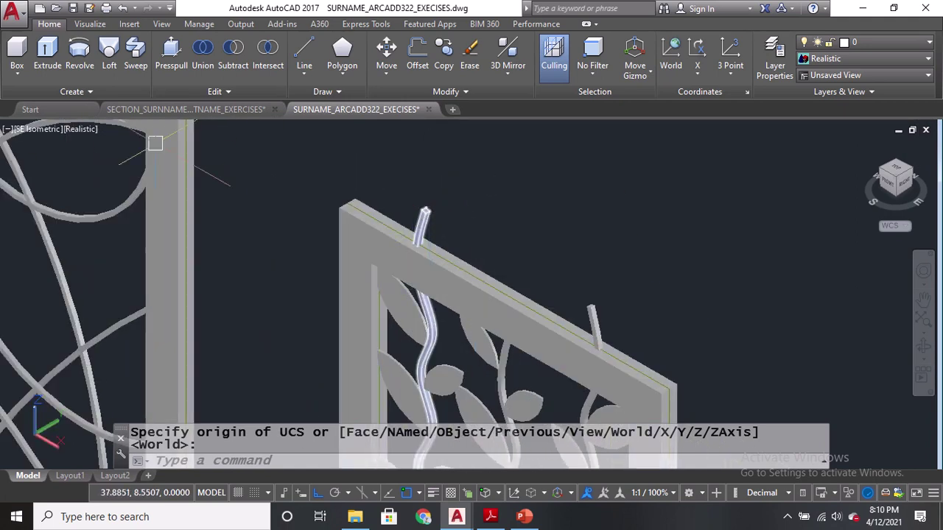
{"action": "scroll", "coordinate": [326, 263], "scroll_direction": "down", "scroll_amount": 3}
{"action": "middle_click_drag", "start_coordinate": [331, 375], "coordinate": [392, 341]}
{"action": "scroll", "coordinate": [501, 248], "scroll_direction": "up", "scroll_amount": 5}
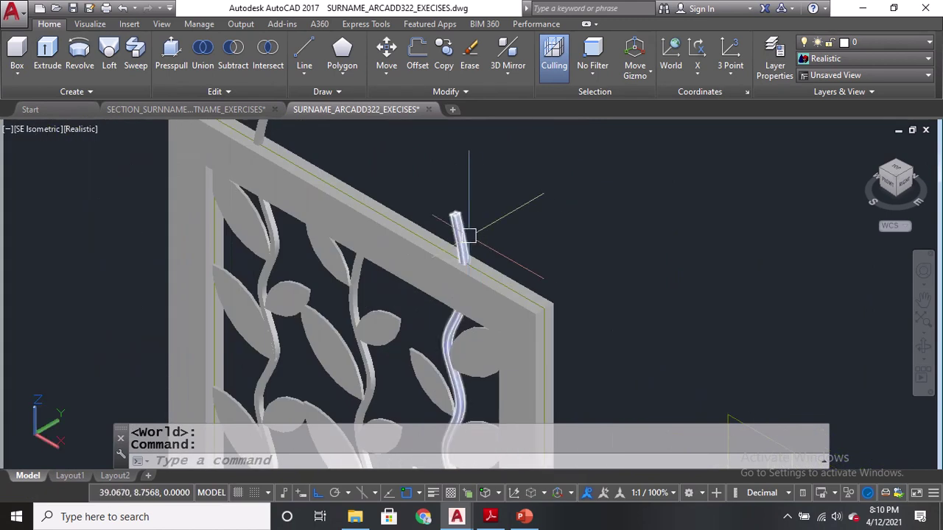
{"action": "left_click", "coordinate": [78, 129]}
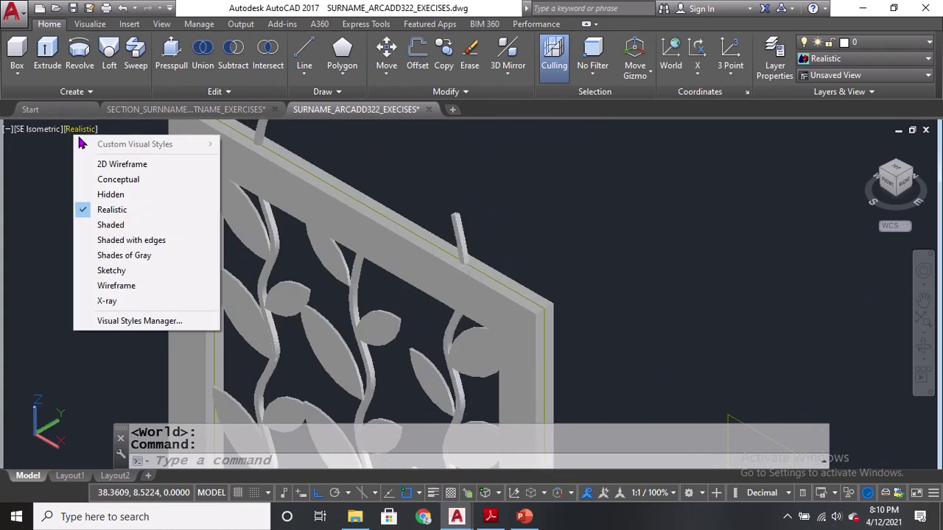
{"action": "left_click", "coordinate": [122, 163]}
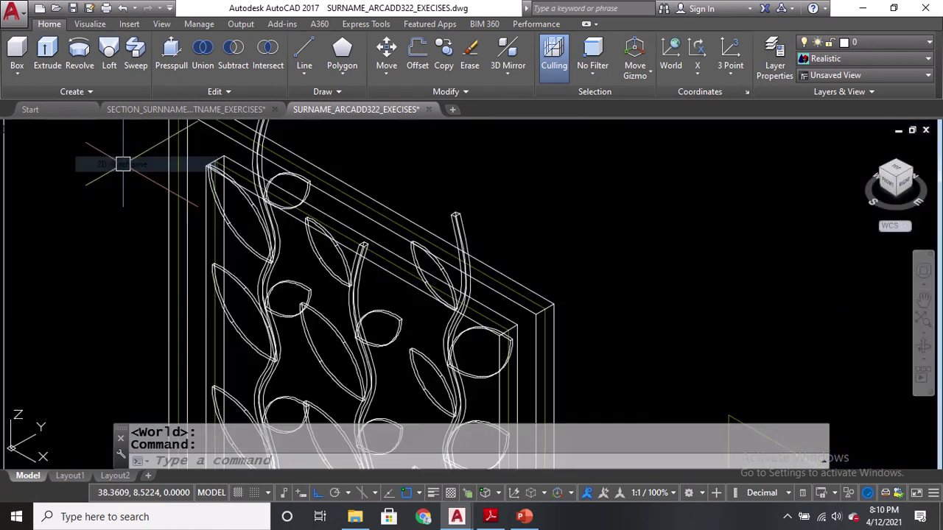
Draw a line from the inner top-left corner of the leaf panel's frame straight back along the Y axis
{"action": "type", "text": "l"}
{"action": "key", "text": "Return"}
{"action": "scroll", "coordinate": [210, 165], "scroll_direction": "up", "scroll_amount": 3}
{"action": "left_click", "coordinate": [195, 185]}
{"action": "scroll", "coordinate": [196, 185], "scroll_direction": "down", "scroll_amount": 4}
{"action": "middle_click_drag", "start_coordinate": [346, 146], "coordinate": [308, 253]}
{"action": "left_click", "coordinate": [343, 215]}
Extrude the line upward about 0.54 units into a vertical surface taller than the protruding stems
{"action": "type", "text": "ext"}
{"action": "key", "text": "Return"}
{"action": "left_click", "coordinate": [282, 221]}
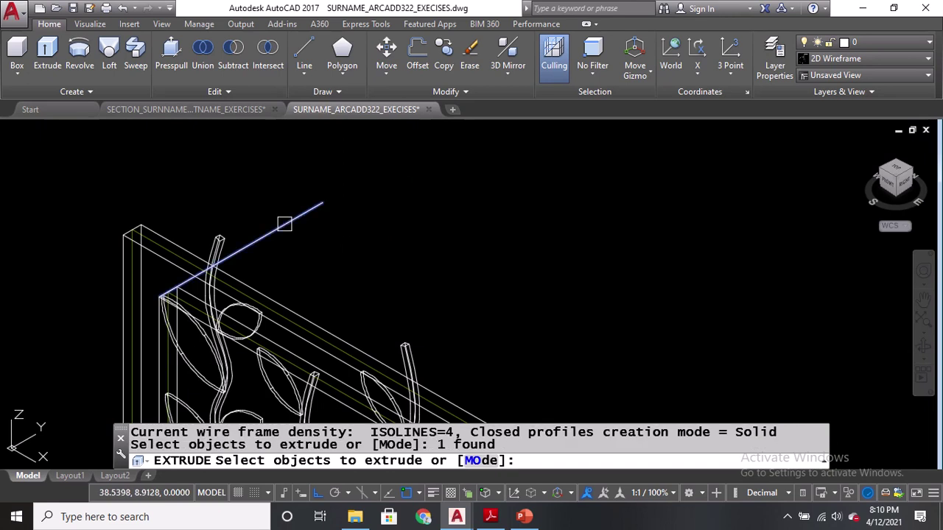
{"action": "key", "text": "Return"}
{"action": "scroll", "coordinate": [279, 215], "scroll_direction": "down", "scroll_amount": 3}
{"action": "scroll", "coordinate": [279, 214], "scroll_direction": "up", "scroll_amount": 2}
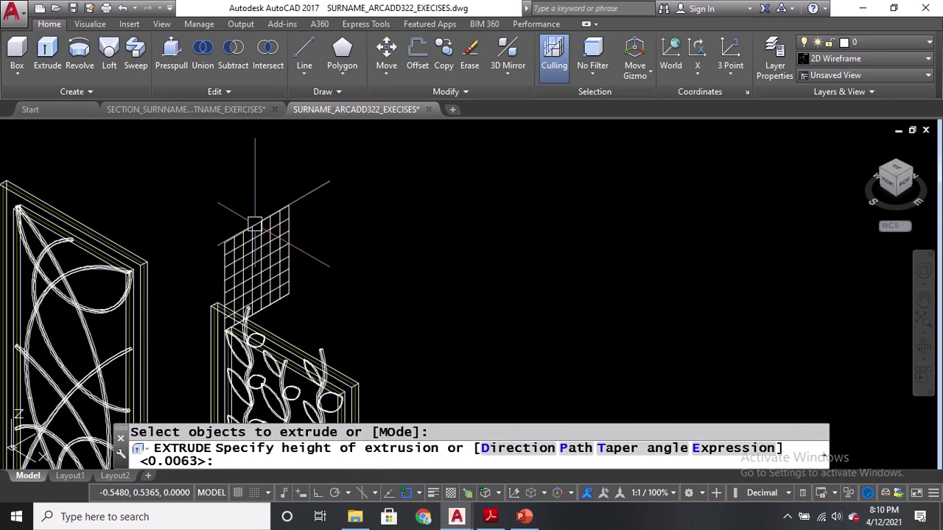
{"action": "key", "text": "Escape"}
Extrude the vertical surface across the leaf panel's inner width to form a box around the protruding stem ends
{"action": "type", "text": "EXT"}
{"action": "key", "text": "Return"}
{"action": "scroll", "coordinate": [297, 258], "scroll_direction": "up", "scroll_amount": 2}
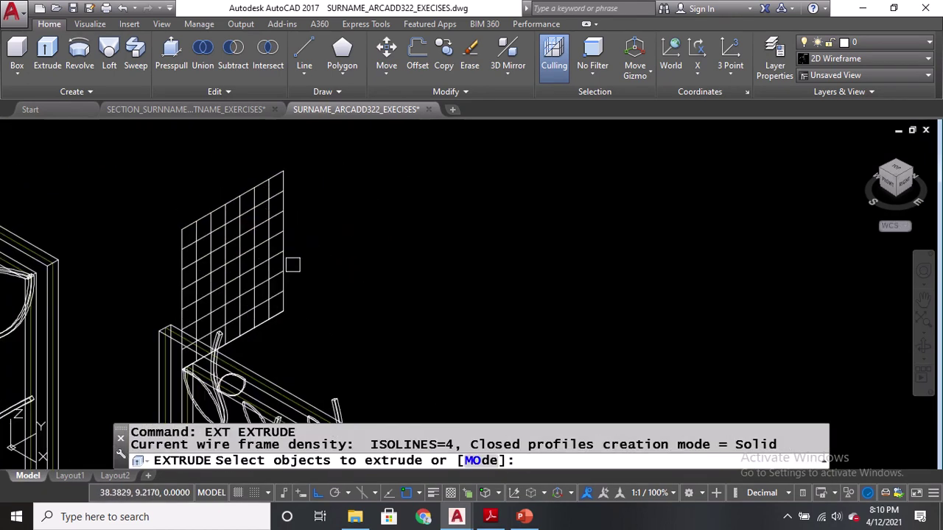
{"action": "left_click", "coordinate": [236, 258]}
{"action": "key", "text": "Return"}
{"action": "scroll", "coordinate": [313, 321], "scroll_direction": "up", "scroll_amount": 4}
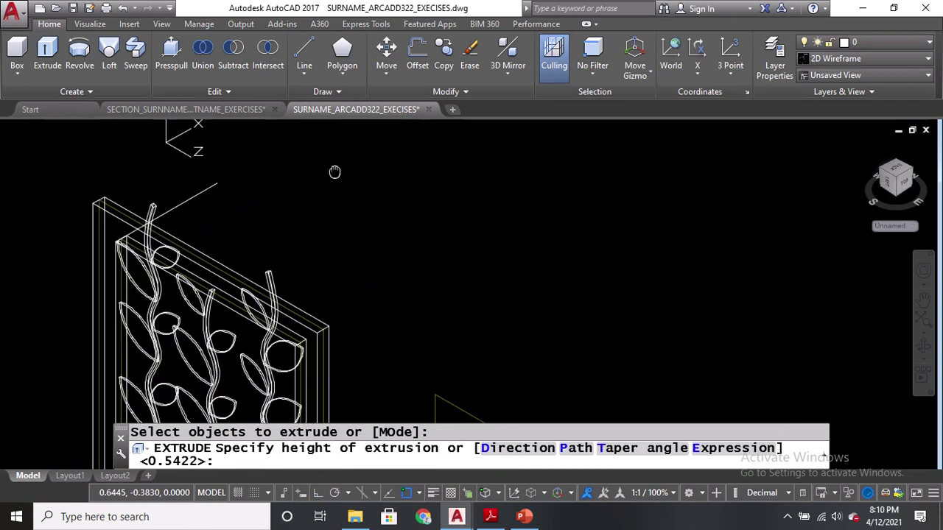
{"action": "key", "text": "Return"}
{"action": "scroll", "coordinate": [313, 321], "scroll_direction": "down", "scroll_amount": 5}
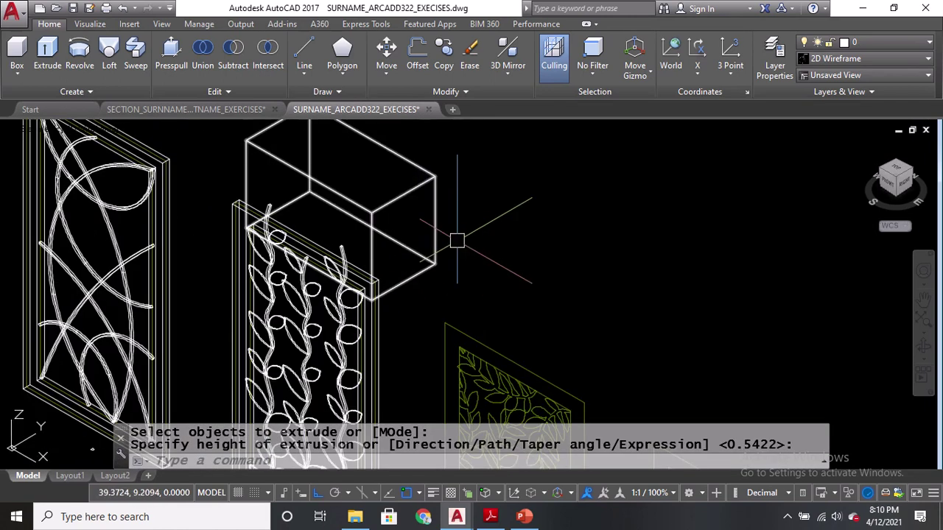
{"action": "middle_click_drag", "start_coordinate": [513, 214], "coordinate": [508, 283]}
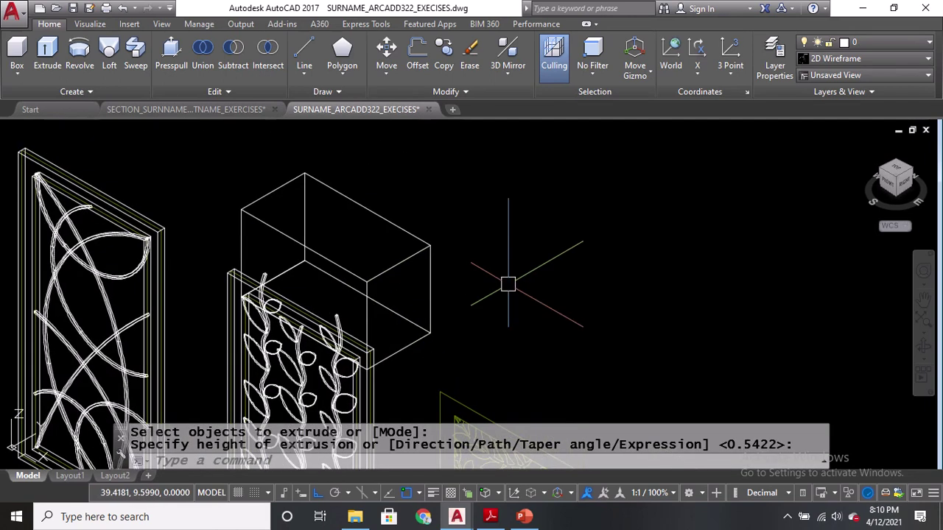
Subtract the box from the left and right stems to trim their ends at the frame's inner top edge
{"action": "type", "text": "SU"}
{"action": "key", "text": "Return"}
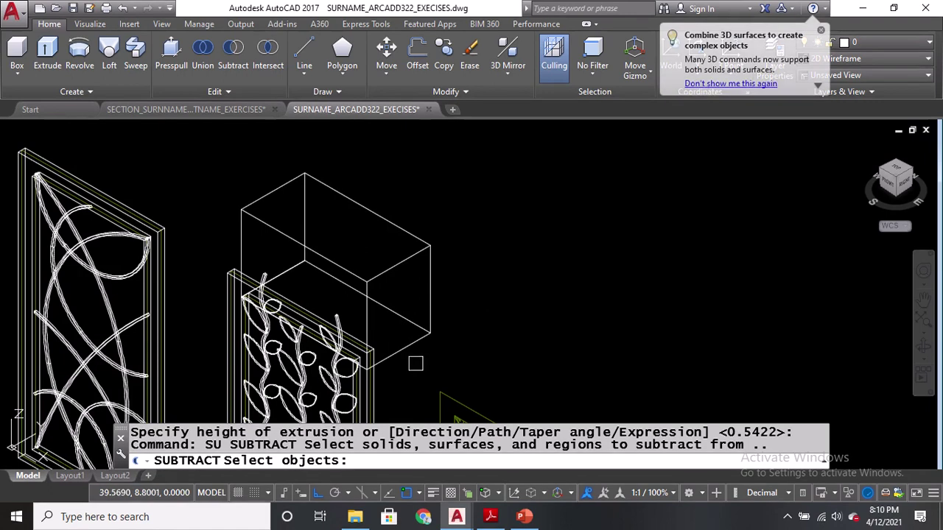
{"action": "scroll", "coordinate": [411, 370], "scroll_direction": "up", "scroll_amount": 2}
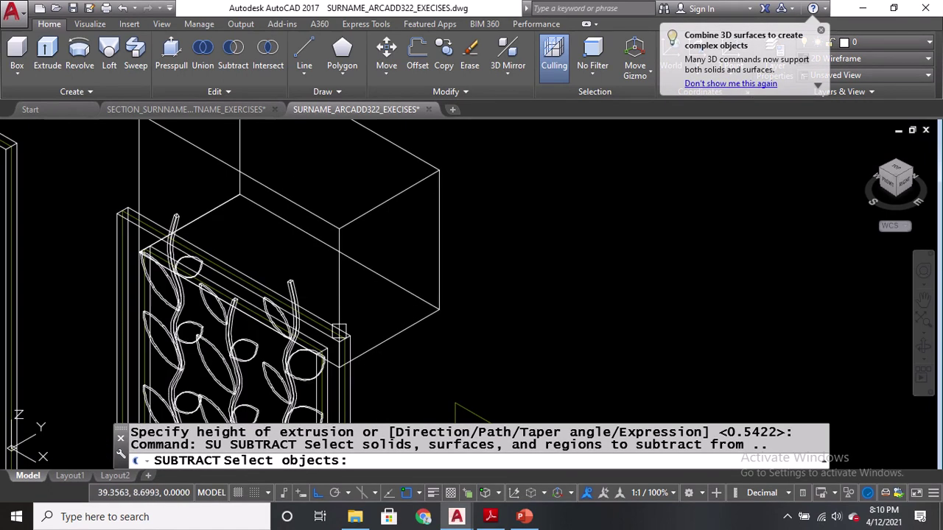
{"action": "left_click", "coordinate": [176, 210]}
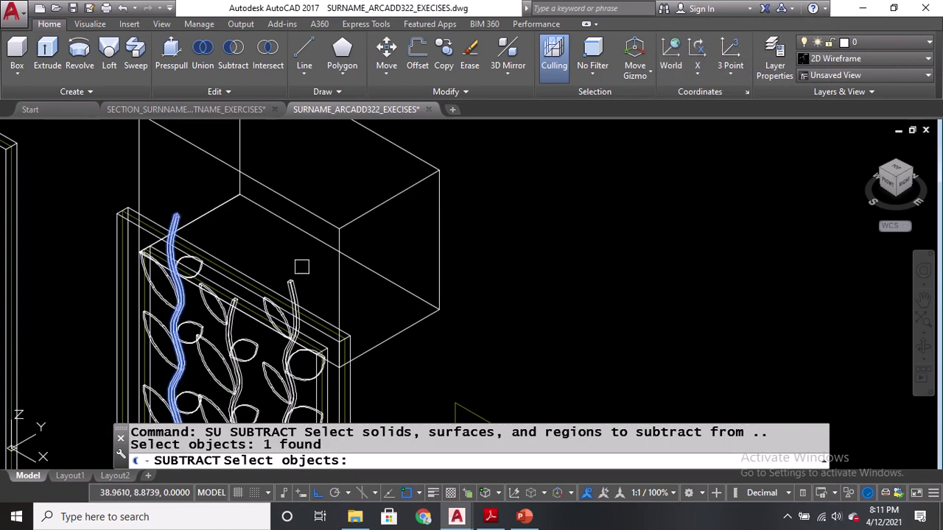
{"action": "left_click", "coordinate": [297, 281]}
{"action": "key", "text": "Return"}
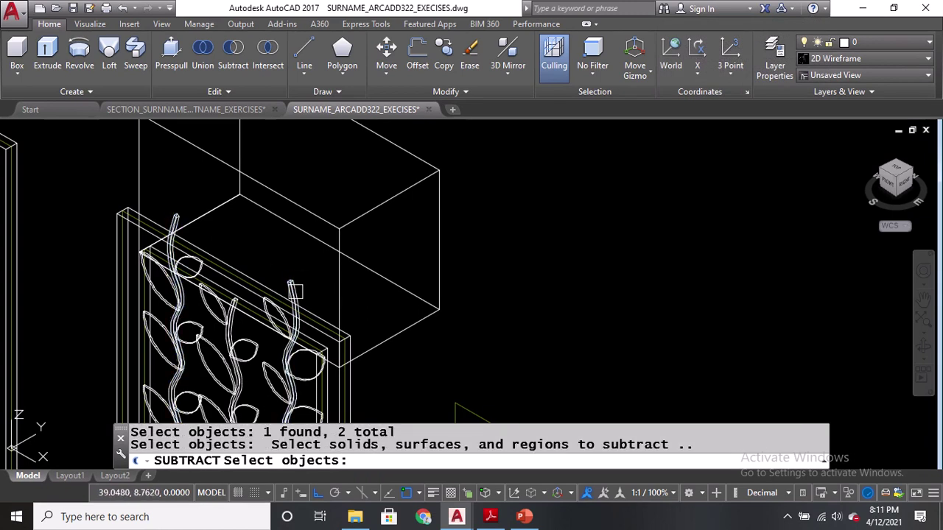
{"action": "left_click", "coordinate": [341, 287]}
{"action": "key", "text": "Return"}
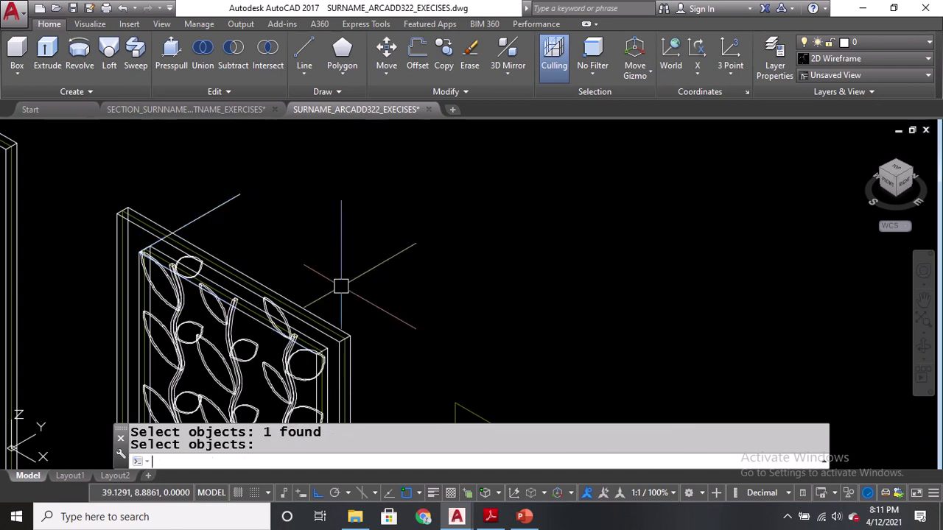
Erase the leftover guide line at the upper inner corner of the fourth panel
{"action": "scroll", "coordinate": [345, 223], "scroll_direction": "up", "scroll_amount": 3}
{"action": "left_click", "coordinate": [347, 200]}
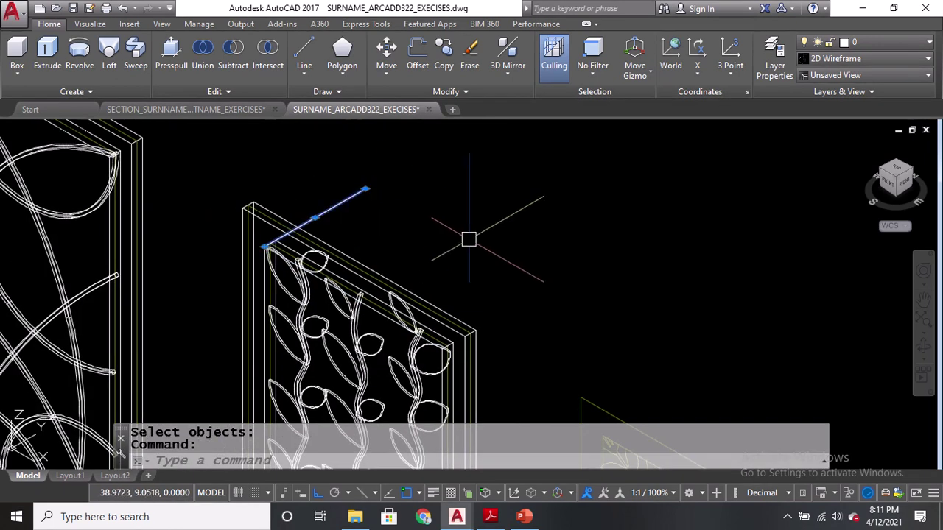
{"action": "type", "text": "E"}
{"action": "key", "text": "Return"}
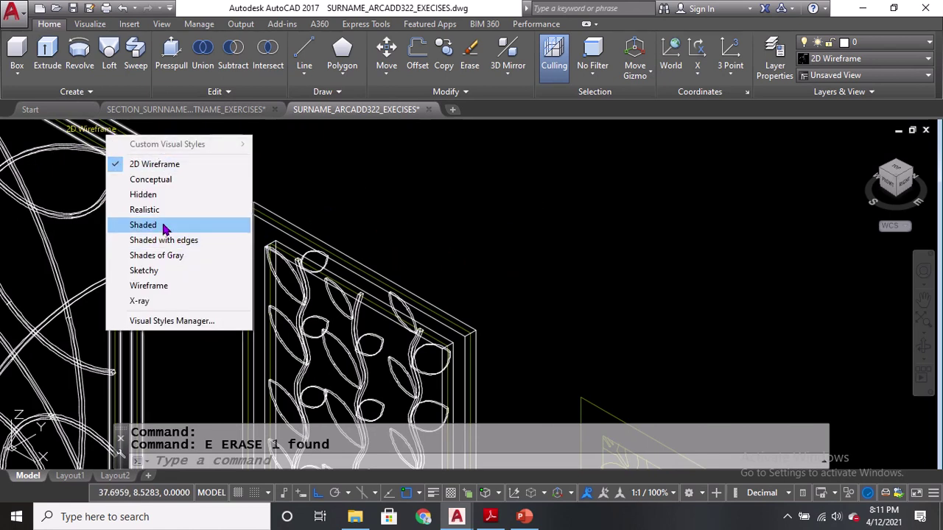
Preview the panels in the Realistic visual style and inspect the fourth panel's extruded vines and leaves from several angles
{"action": "left_click", "coordinate": [145, 210]}
{"action": "scroll", "coordinate": [473, 233], "scroll_direction": "up", "scroll_amount": 2}
{"action": "scroll", "coordinate": [468, 265], "scroll_direction": "down", "scroll_amount": 2}
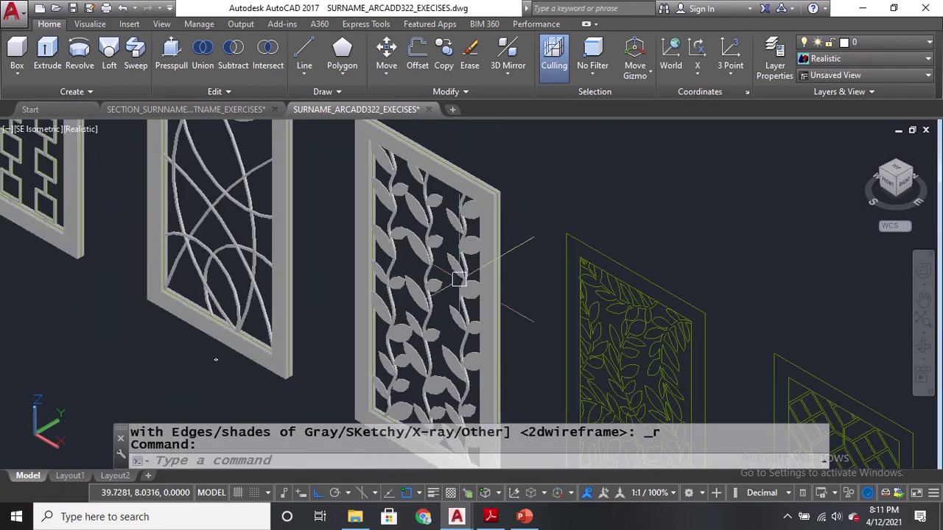
{"action": "type", "text": "3DO"}
{"action": "key", "text": "Return"}
{"action": "left_click_drag", "start_coordinate": [442, 302], "coordinate": [583, 263]}
{"action": "middle_click_drag", "start_coordinate": [583, 263], "coordinate": [491, 248]}
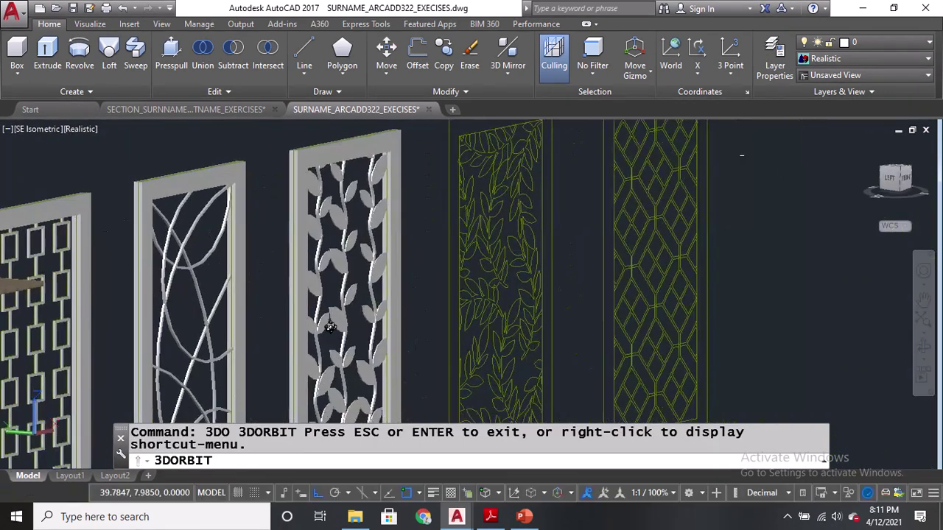
{"action": "left_click_drag", "start_coordinate": [263, 331], "coordinate": [157, 230]}
{"action": "left_click_drag", "start_coordinate": [317, 317], "coordinate": [325, 409]}
{"action": "scroll", "coordinate": [354, 318], "scroll_direction": "down", "scroll_amount": 2}
{"action": "middle_click_drag", "start_coordinate": [347, 352], "coordinate": [464, 259]}
{"action": "scroll", "coordinate": [451, 197], "scroll_direction": "up", "scroll_amount": 2}
{"action": "scroll", "coordinate": [451, 197], "scroll_direction": "up", "scroll_amount": 3}
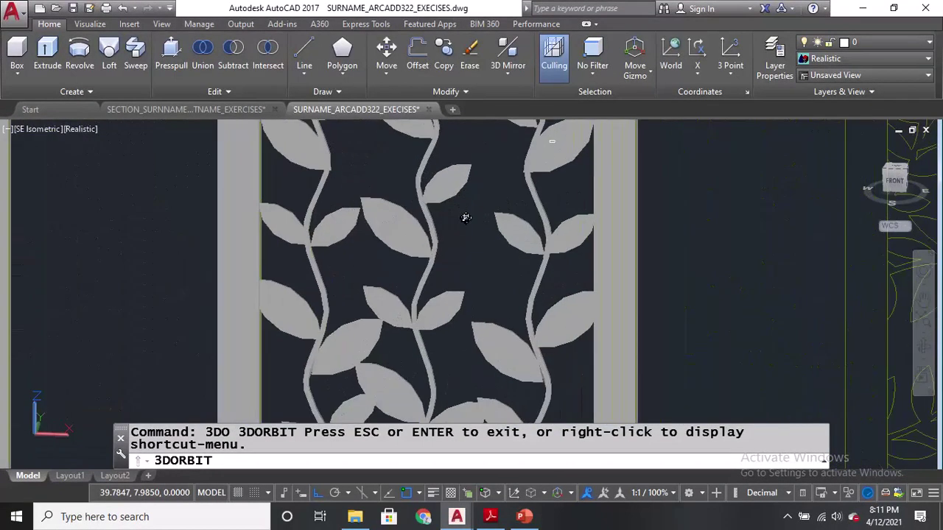
{"action": "key", "text": "Escape"}
{"action": "scroll", "coordinate": [426, 273], "scroll_direction": "down", "scroll_amount": 5}
Restore the 2D Wireframe visual style and the SE isometric view, and save the drawing
{"action": "type", "text": "VS"}
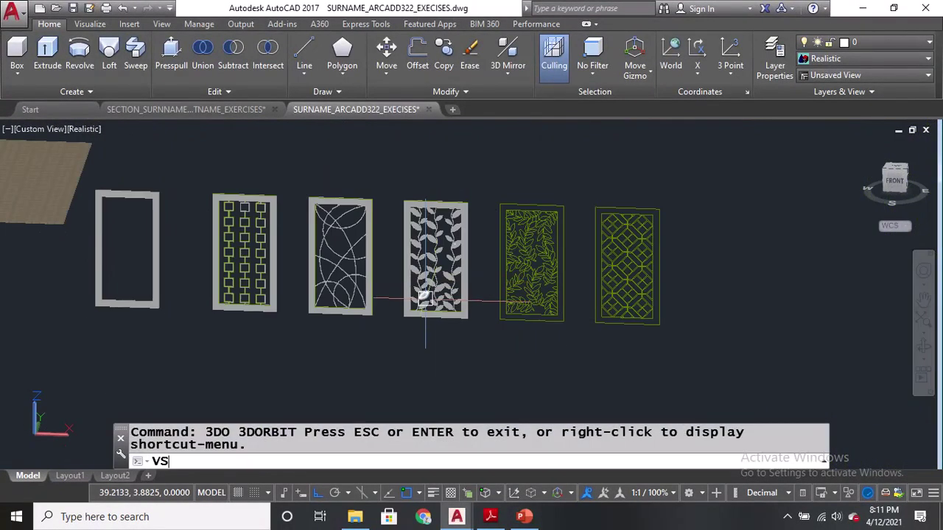
{"action": "key", "text": "Return"}
{"action": "type", "text": "2"}
{"action": "key", "text": "Return"}
{"action": "type", "text": "-V"}
{"action": "key", "text": "Return"}
{"action": "type", "text": "SE"}
{"action": "key", "text": "Return"}
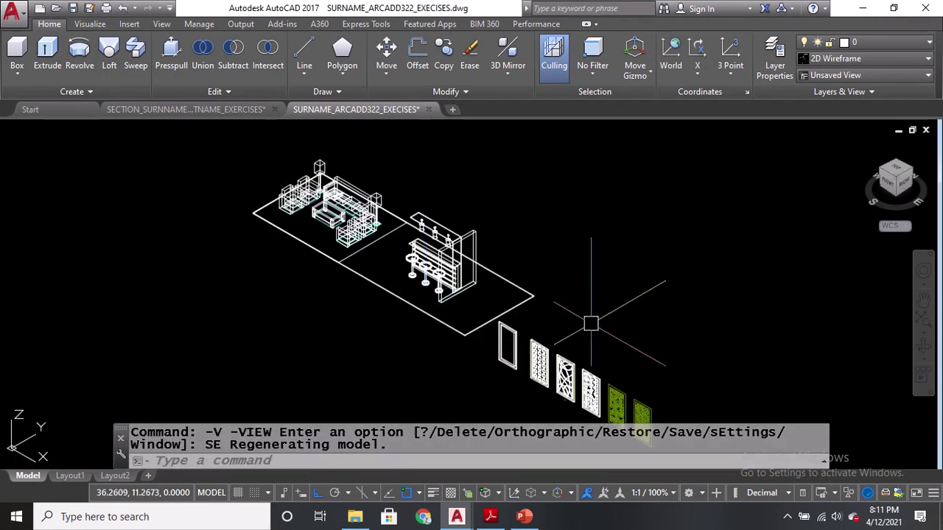
{"action": "scroll", "coordinate": [402, 279], "scroll_direction": "up", "scroll_amount": 4}
{"action": "middle_click_drag", "start_coordinate": [402, 279], "coordinate": [346, 198]}
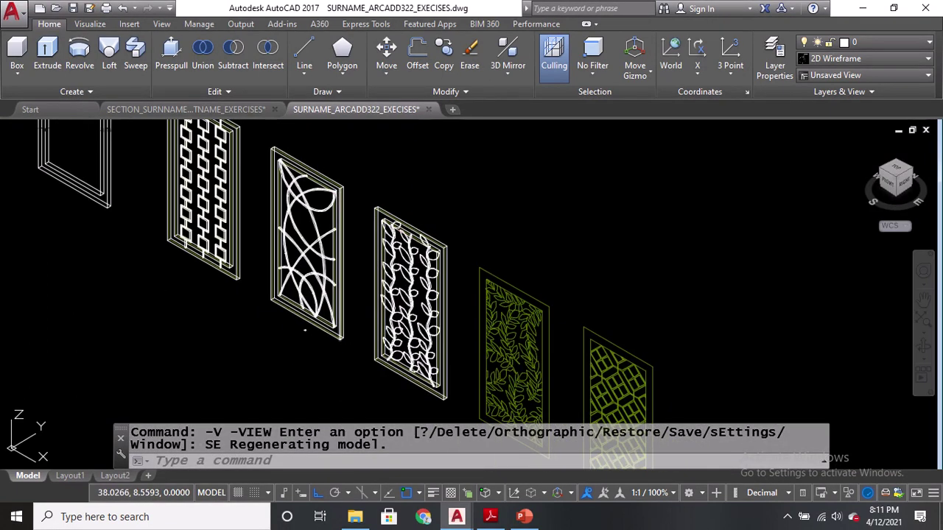
{"action": "key", "text": "ctrl+s"}
Copy the untrimmed leaf-branch panel with its frame from the SECTION_SURNNAMEFIRSTNAME_EXERCISES drawing
{"action": "mouse_move", "coordinate": [496, 340]}
{"action": "middle_mouse_down"}
{"action": "mouse_move", "coordinate": [468, 207]}
{"action": "mouse_move", "coordinate": [472, 285]}
{"action": "middle_mouse_up"}
{"action": "scroll", "coordinate": [504, 355], "scroll_direction": "up", "scroll_amount": 5}
{"action": "middle_click_drag", "start_coordinate": [465, 206], "coordinate": [474, 243]}
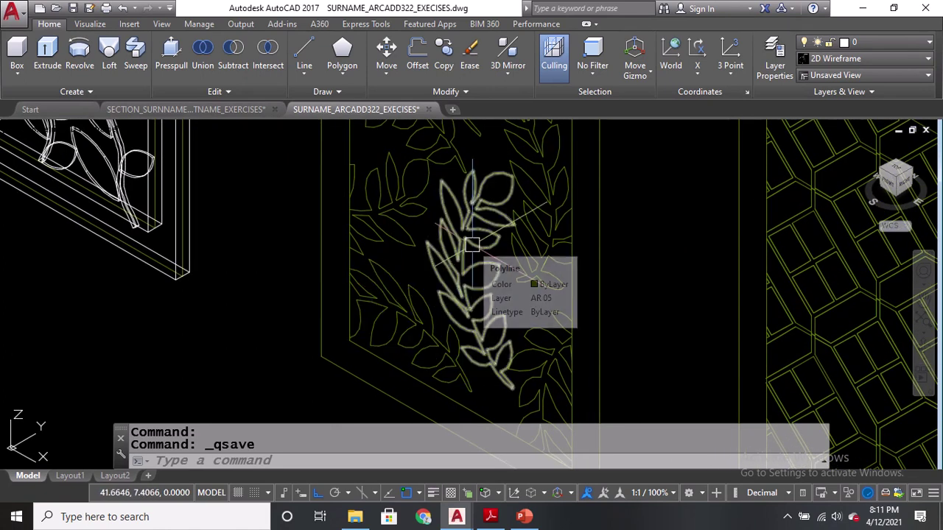
{"action": "scroll", "coordinate": [471, 221], "scroll_direction": "down", "scroll_amount": 3}
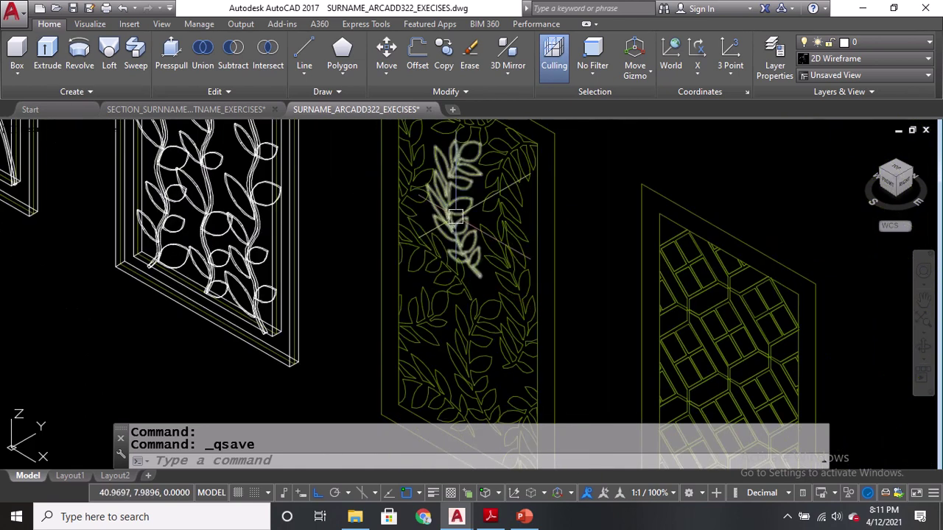
{"action": "scroll", "coordinate": [395, 333], "scroll_direction": "up", "scroll_amount": 5}
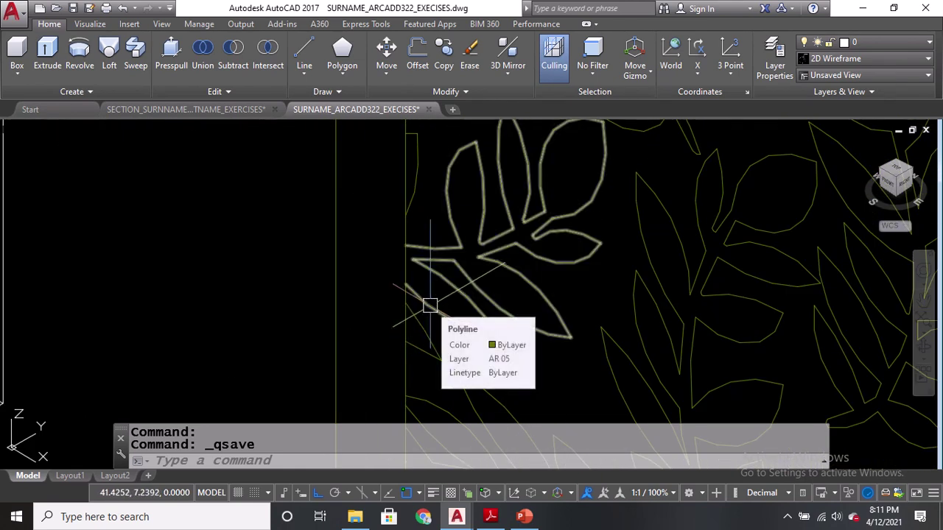
{"action": "scroll", "coordinate": [425, 221], "scroll_direction": "down", "scroll_amount": 4}
{"action": "left_click", "coordinate": [210, 111]}
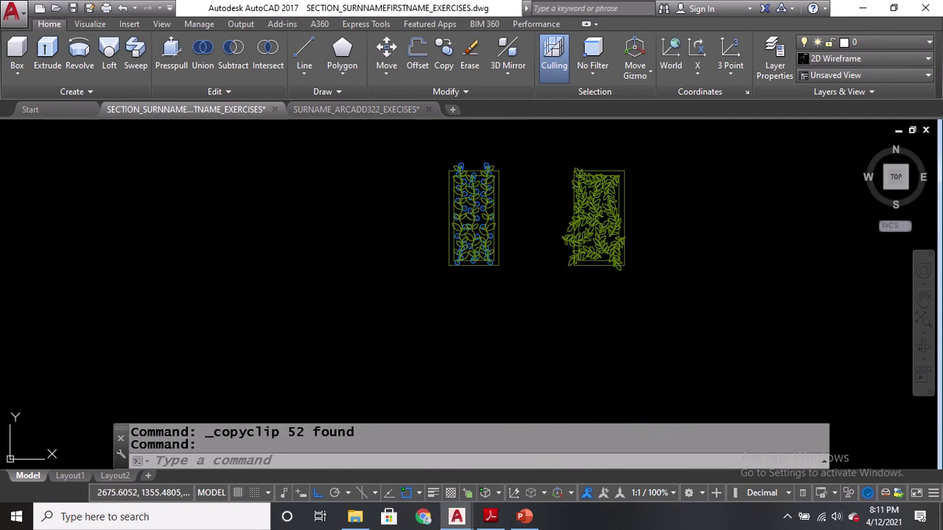
{"action": "middle_click_drag", "start_coordinate": [590, 224], "coordinate": [474, 236]}
{"action": "key", "text": "Escape"}
{"action": "scroll", "coordinate": [481, 184], "scroll_direction": "up", "scroll_amount": 2}
{"action": "left_click", "coordinate": [410, 168]}
{"action": "left_click", "coordinate": [621, 358]}
{"action": "key", "text": "ctrl+c"}
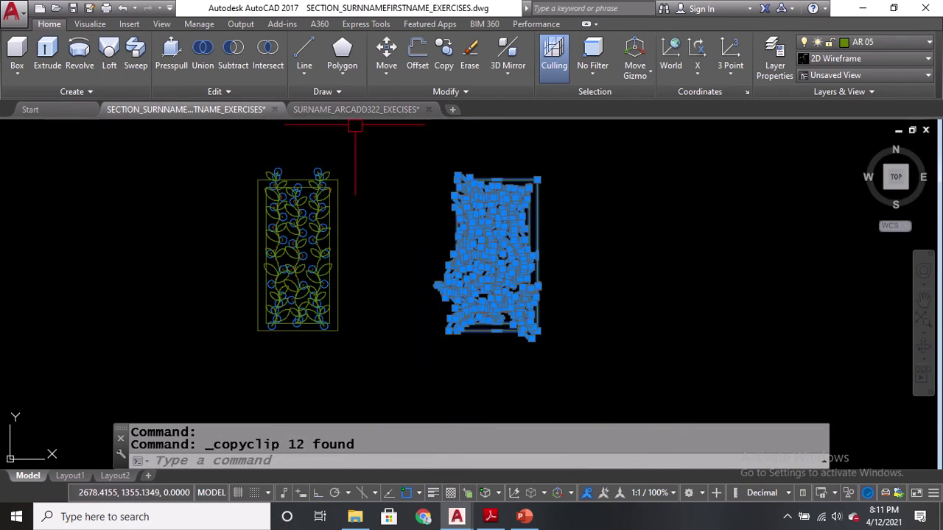
Paste the copied leaf-branch panel into SURNAME_ARCADD322_EXECISES, in the empty area in front of the upright panels
{"action": "left_click", "coordinate": [359, 110]}
{"action": "scroll", "coordinate": [452, 262], "scroll_direction": "up", "scroll_amount": 3}
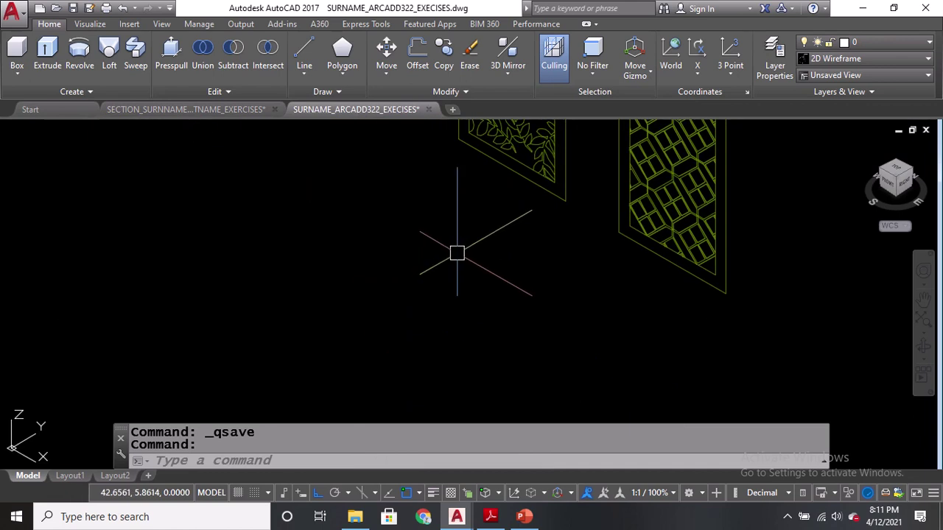
{"action": "key", "text": "ctrl+v"}
{"action": "scroll", "coordinate": [354, 313], "scroll_direction": "down", "scroll_amount": 3}
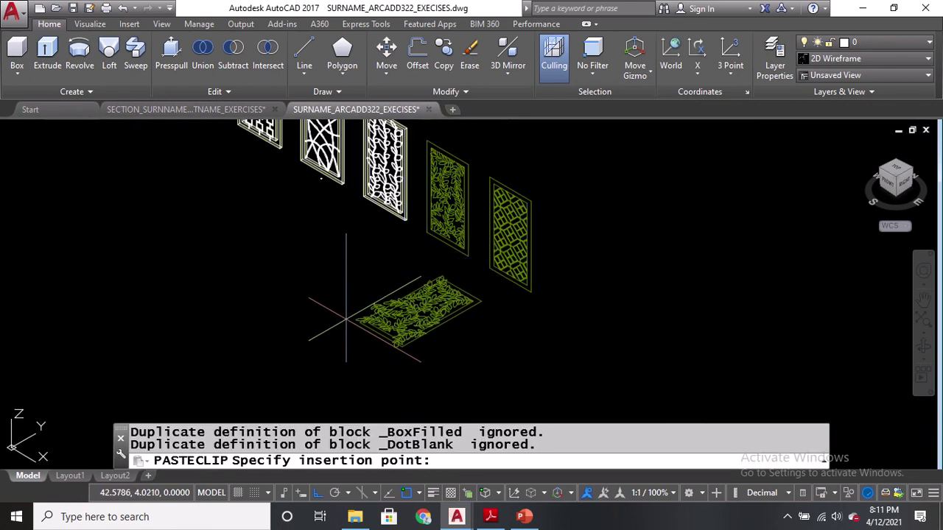
{"action": "scroll", "coordinate": [405, 313], "scroll_direction": "up", "scroll_amount": 3}
{"action": "scroll", "coordinate": [405, 309], "scroll_direction": "down", "scroll_amount": 2}
Draw an L-shaped 3D polyline beside the pasted panel, with one leg along Z and the other along X
{"action": "type", "text": "3P"}
{"action": "key", "text": "Return"}
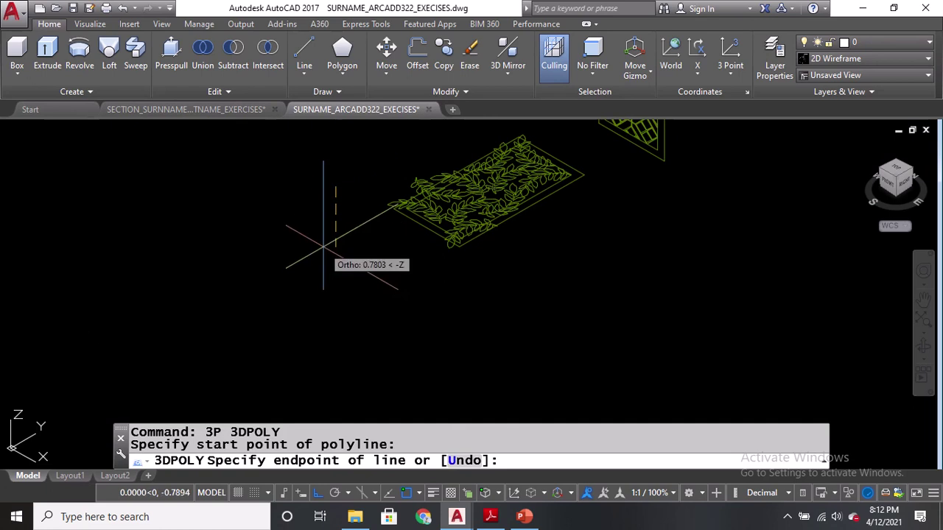
{"action": "left_click", "coordinate": [323, 246]}
{"action": "left_click", "coordinate": [385, 267]}
{"action": "key", "text": "Return"}
{"action": "middle_click_drag", "start_coordinate": [385, 267], "coordinate": [401, 320]}
Begin aligning the whole pasted panel, matching its near outer corner to the corner of the L-shaped polyline
{"action": "type", "text": "A"}
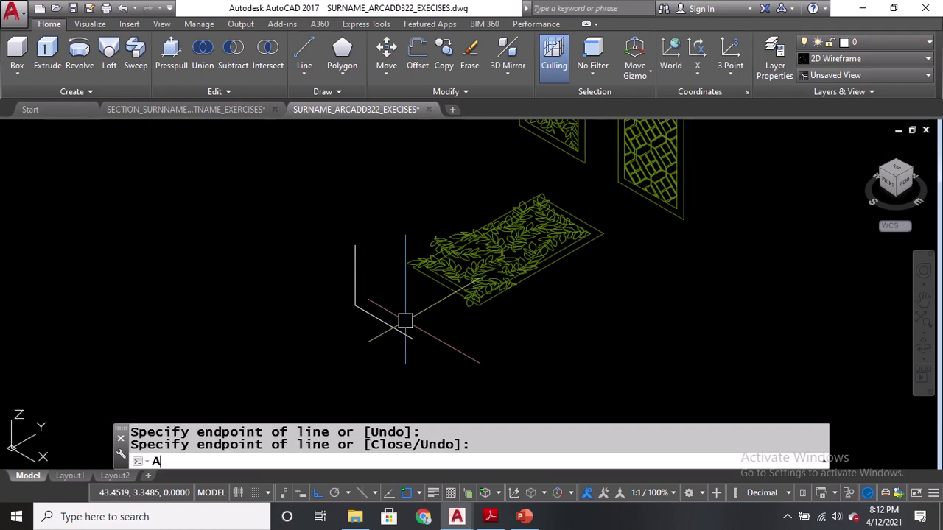
{"action": "type", "text": "L"}
{"action": "key", "text": "Return"}
{"action": "left_click", "coordinate": [579, 297]}
{"action": "left_click", "coordinate": [420, 219]}
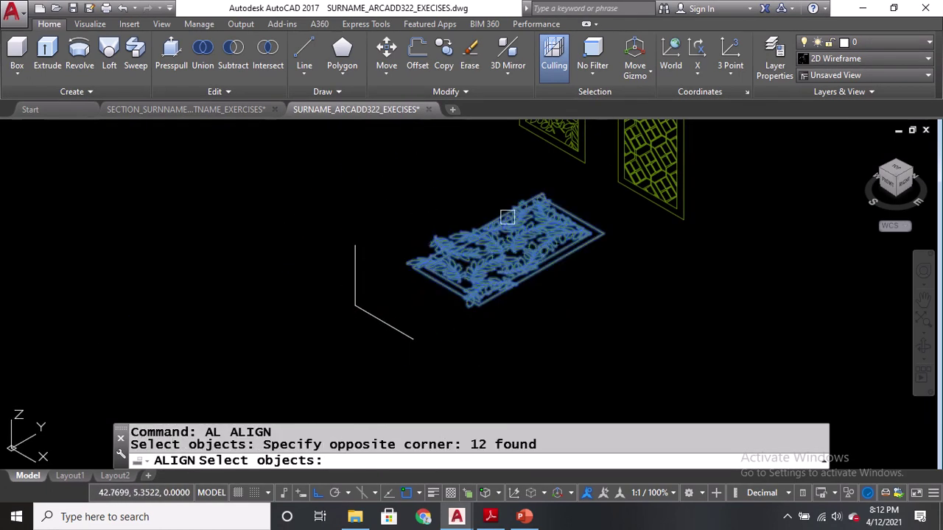
{"action": "scroll", "coordinate": [565, 208], "scroll_direction": "up", "scroll_amount": 3}
{"action": "left_click", "coordinate": [586, 189]}
{"action": "left_click", "coordinate": [473, 289]}
{"action": "scroll", "coordinate": [587, 223], "scroll_direction": "down", "scroll_amount": 2}
{"action": "scroll", "coordinate": [342, 348], "scroll_direction": "up", "scroll_amount": 1}
{"action": "key", "text": "Return"}
{"action": "scroll", "coordinate": [320, 304], "scroll_direction": "up", "scroll_amount": 5}
{"action": "left_click", "coordinate": [362, 242]}
{"action": "scroll", "coordinate": [296, 294], "scroll_direction": "down", "scroll_amount": 4}
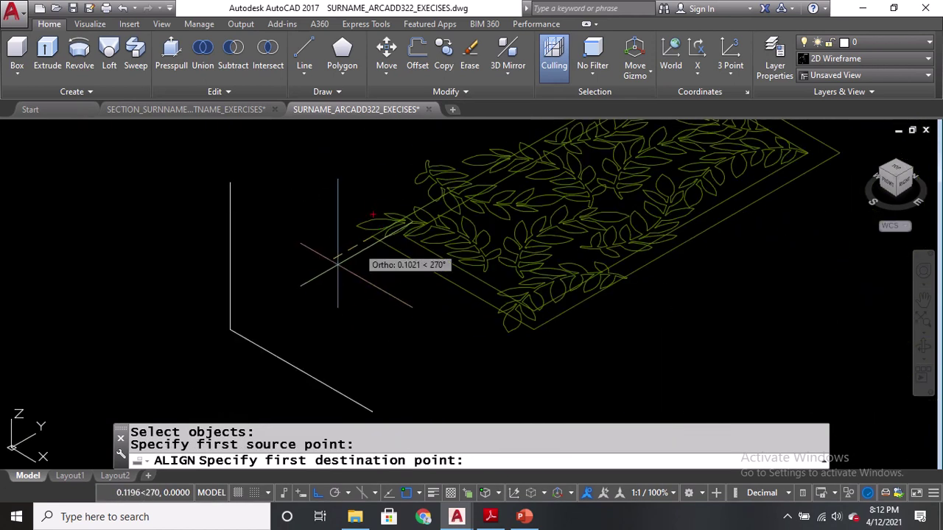
{"action": "left_click", "coordinate": [230, 330]}
Stand the pasted panel upright by matching its far corner to the polyline's vertical leg and its third corner to the X leg
{"action": "scroll", "coordinate": [415, 214], "scroll_direction": "up", "scroll_amount": 5}
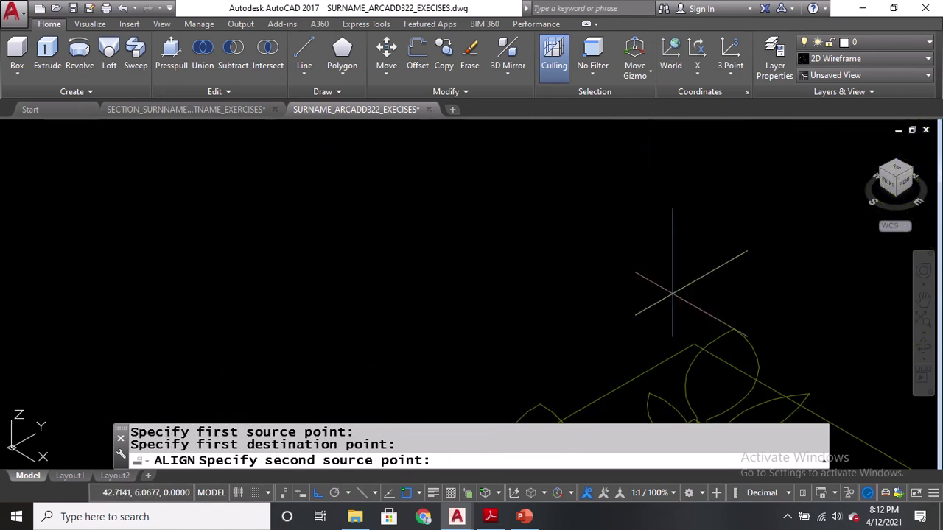
{"action": "left_click", "coordinate": [694, 344]}
{"action": "scroll", "coordinate": [697, 294], "scroll_direction": "down", "scroll_amount": 4}
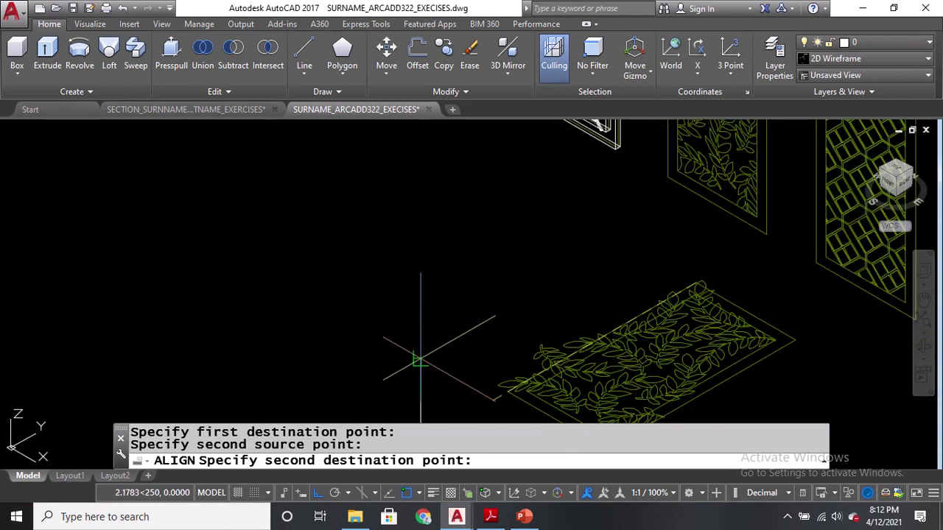
{"action": "left_click", "coordinate": [420, 358]}
{"action": "scroll", "coordinate": [457, 169], "scroll_direction": "up", "scroll_amount": 5}
{"action": "scroll", "coordinate": [622, 255], "scroll_direction": "up", "scroll_amount": 5}
{"action": "left_click", "coordinate": [592, 211]}
{"action": "scroll", "coordinate": [593, 214], "scroll_direction": "down", "scroll_amount": 5}
{"action": "left_click", "coordinate": [497, 262]}
Draw a vertical reference line downward from the lower outer corner of the existing fifth panel
{"action": "middle_click_drag", "start_coordinate": [549, 208], "coordinate": [564, 381]}
{"action": "scroll", "coordinate": [557, 349], "scroll_direction": "down", "scroll_amount": 4}
{"action": "scroll", "coordinate": [582, 294], "scroll_direction": "up", "scroll_amount": 5}
{"action": "type", "text": "l"}
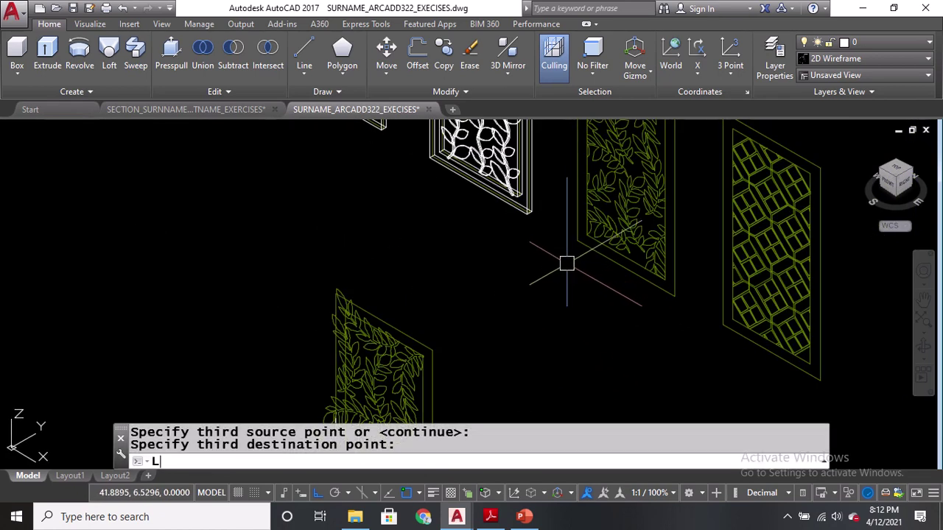
{"action": "scroll", "coordinate": [571, 251], "scroll_direction": "up", "scroll_amount": 3}
{"action": "key", "text": "Return"}
{"action": "left_click", "coordinate": [577, 230]}
{"action": "left_click", "coordinate": [575, 340]}
{"action": "key", "text": "Return"}
{"action": "scroll", "coordinate": [574, 269], "scroll_direction": "down", "scroll_amount": 5}
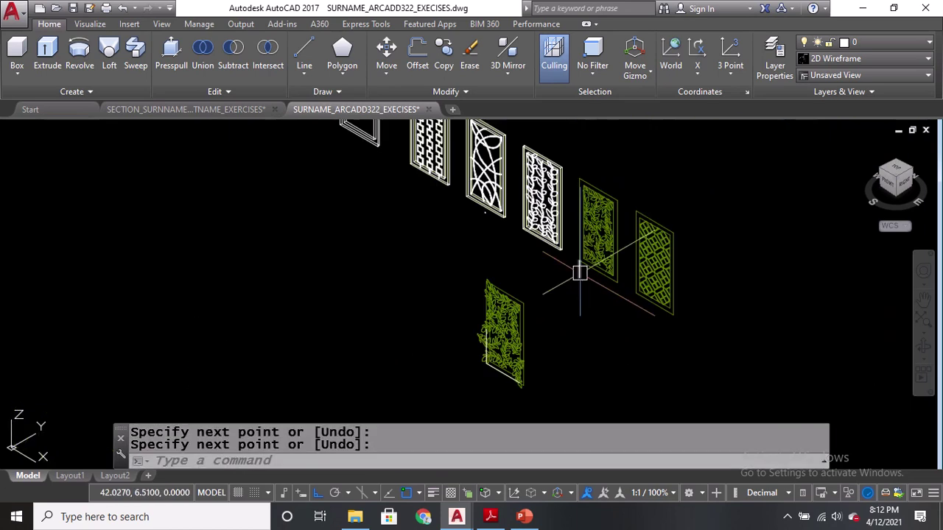
Erase the existing trimmed fifth panel while keeping the vertical reference line
{"action": "type", "text": "e"}
{"action": "key", "text": "Return"}
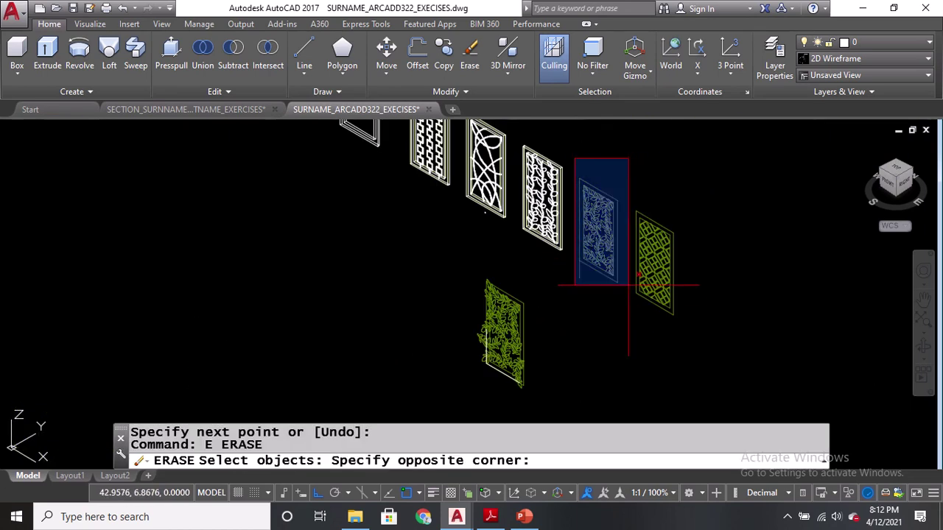
{"action": "left_click", "coordinate": [628, 285]}
{"action": "scroll", "coordinate": [555, 261], "scroll_direction": "up", "scroll_amount": 4}
{"action": "left_click", "coordinate": [534, 239], "text": "shift"}
{"action": "key", "text": "Return"}
Move the upright leaf-branch panel and its guide polyline by the panel's lower corner to the upper end of the reference line
{"action": "scroll", "coordinate": [577, 260], "scroll_direction": "down", "scroll_amount": 6}
{"action": "mouse_move", "coordinate": [517, 314]}
{"action": "middle_mouse_down"}
{"action": "mouse_move", "coordinate": [576, 275]}
{"action": "mouse_move", "coordinate": [642, 213]}
{"action": "mouse_move", "coordinate": [600, 266]}
{"action": "middle_mouse_up"}
{"action": "type", "text": "m"}
{"action": "key", "text": "Return"}
{"action": "left_click", "coordinate": [499, 208]}
{"action": "left_click", "coordinate": [675, 418]}
{"action": "scroll", "coordinate": [516, 318], "scroll_direction": "up", "scroll_amount": 5}
{"action": "key", "text": "Return"}
{"action": "left_click", "coordinate": [677, 238]}
{"action": "scroll", "coordinate": [562, 333], "scroll_direction": "down", "scroll_amount": 3}
{"action": "middle_click_drag", "start_coordinate": [644, 228], "coordinate": [302, 379]}
{"action": "scroll", "coordinate": [442, 220], "scroll_direction": "up", "scroll_amount": 5}
{"action": "left_click", "coordinate": [495, 208]}
{"action": "scroll", "coordinate": [516, 280], "scroll_direction": "down", "scroll_amount": 5}
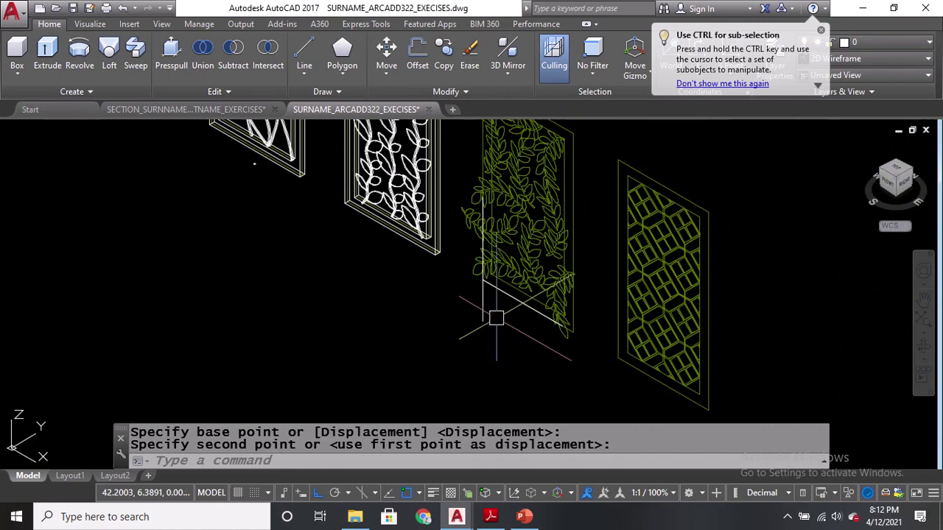
Try to extrude the ten leaf-branch polylines of the fifth panel together
{"action": "scroll", "coordinate": [518, 271], "scroll_direction": "up", "scroll_amount": 3}
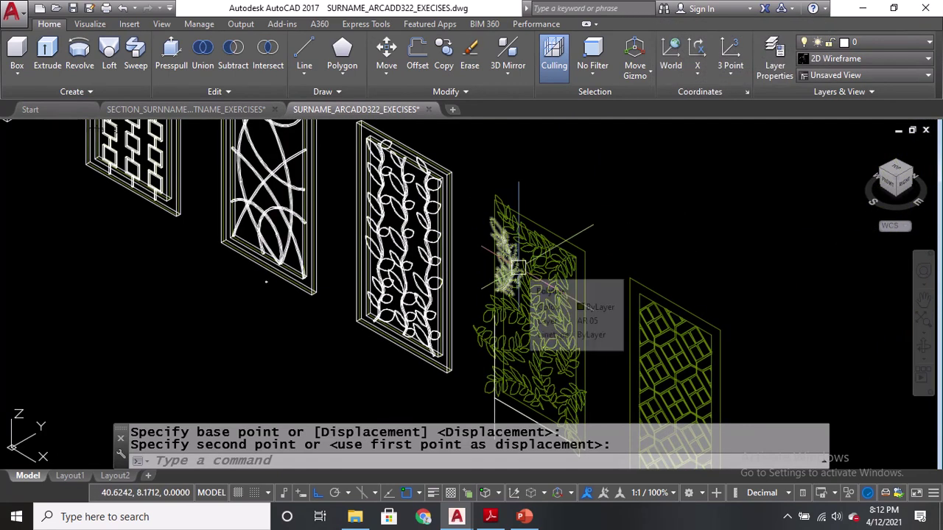
{"action": "left_click", "coordinate": [47, 48]}
{"action": "scroll", "coordinate": [536, 245], "scroll_direction": "up", "scroll_amount": 3}
{"action": "left_click", "coordinate": [513, 210]}
{"action": "left_click", "coordinate": [482, 267]}
{"action": "left_click", "coordinate": [548, 312]}
{"action": "left_click", "coordinate": [589, 370]}
{"action": "middle_click_drag", "start_coordinate": [590, 371], "coordinate": [552, 236]}
{"action": "left_click", "coordinate": [563, 277]}
{"action": "left_click", "coordinate": [623, 314]}
{"action": "left_click", "coordinate": [573, 325]}
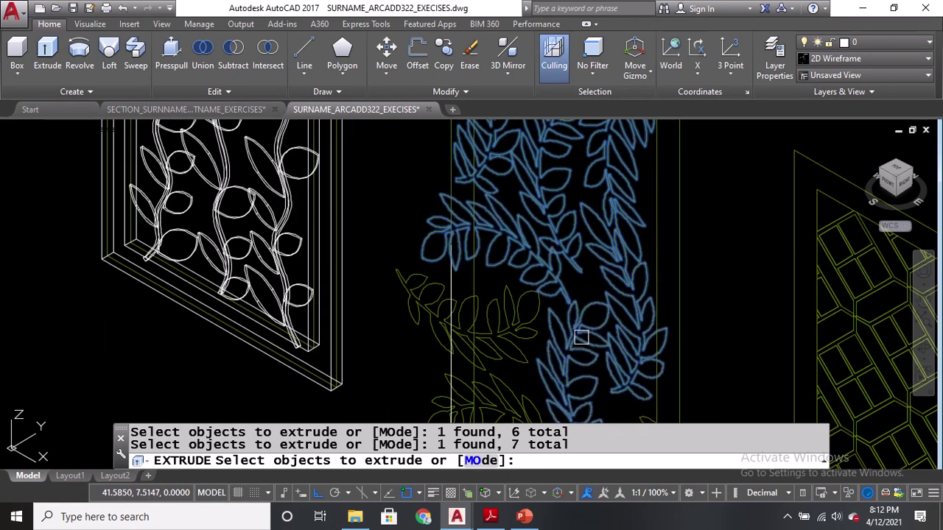
{"action": "left_click", "coordinate": [514, 335]}
{"action": "middle_click_drag", "start_coordinate": [512, 370], "coordinate": [528, 151]}
{"action": "left_click", "coordinate": [528, 178]}
{"action": "left_click", "coordinate": [648, 277]}
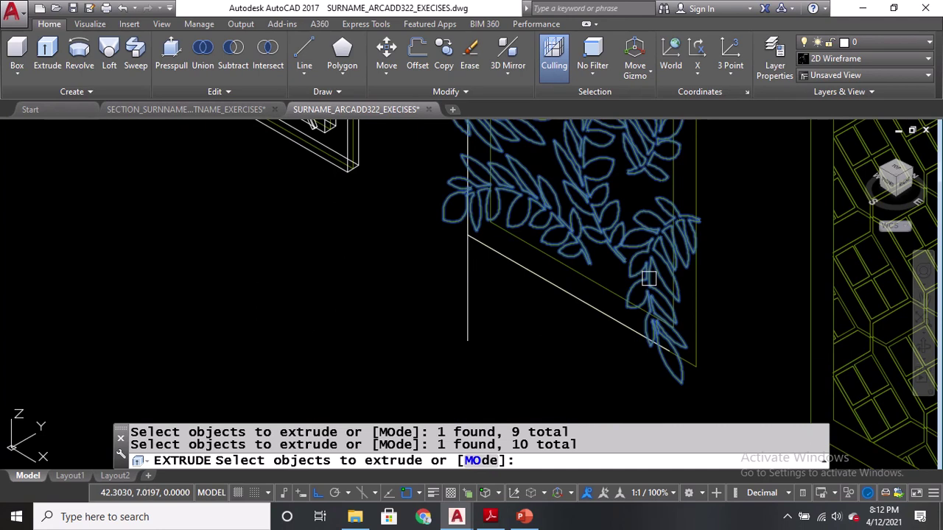
{"action": "key", "text": "Return"}
{"action": "key", "text": "Return"}
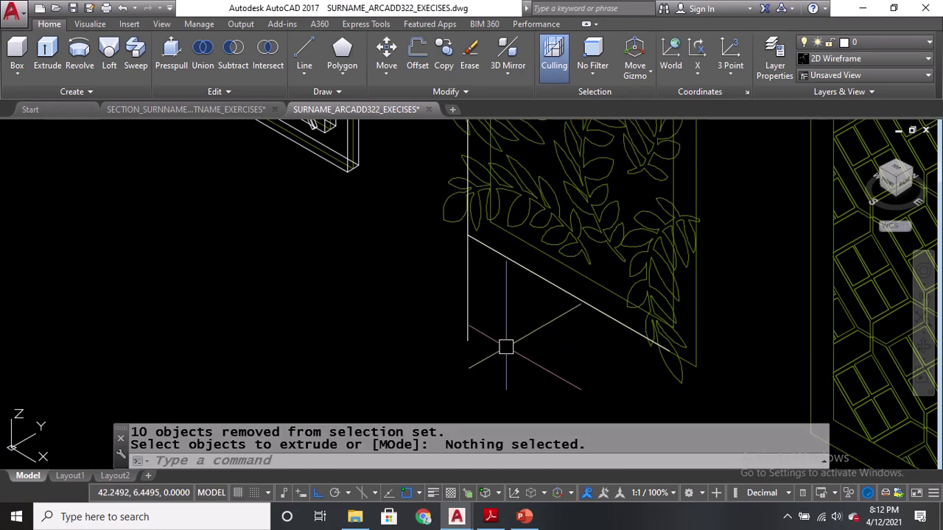
Try to extrude a single leaf-branch polyline in the middle of the fifth panel
{"action": "scroll", "coordinate": [506, 347], "scroll_direction": "down", "scroll_amount": 5}
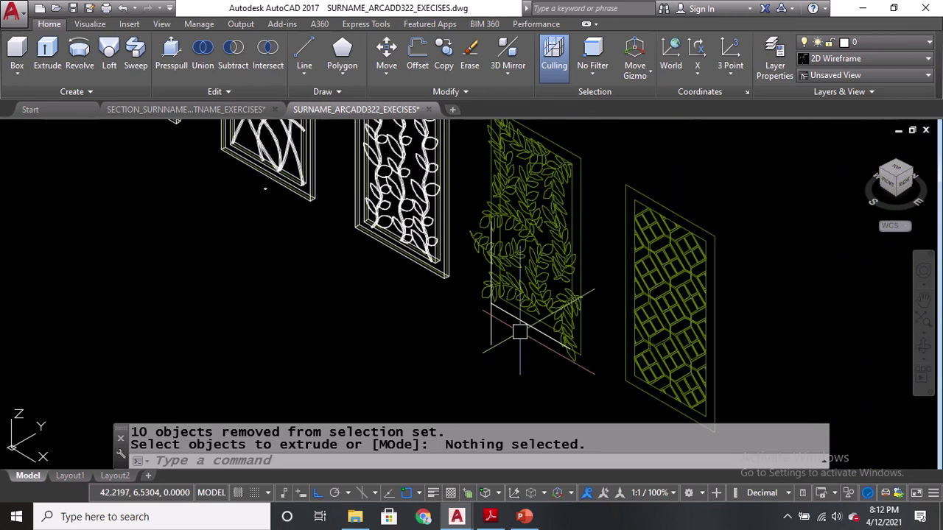
{"action": "scroll", "coordinate": [528, 193], "scroll_direction": "up", "scroll_amount": 4}
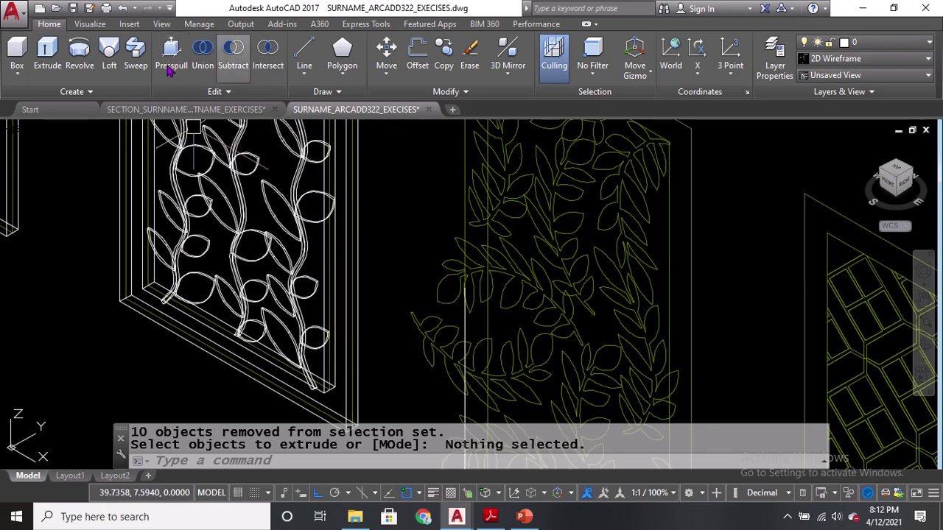
{"action": "left_click", "coordinate": [47, 49]}
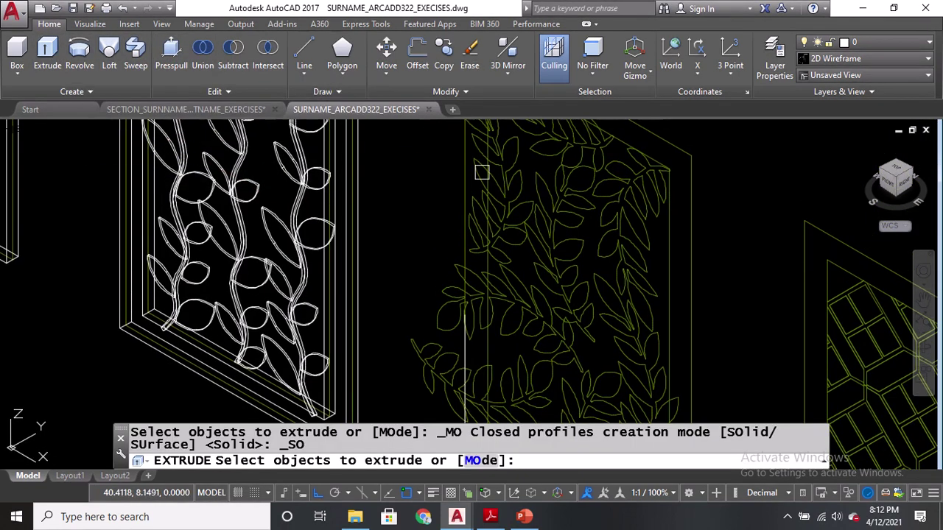
{"action": "left_click", "coordinate": [542, 186]}
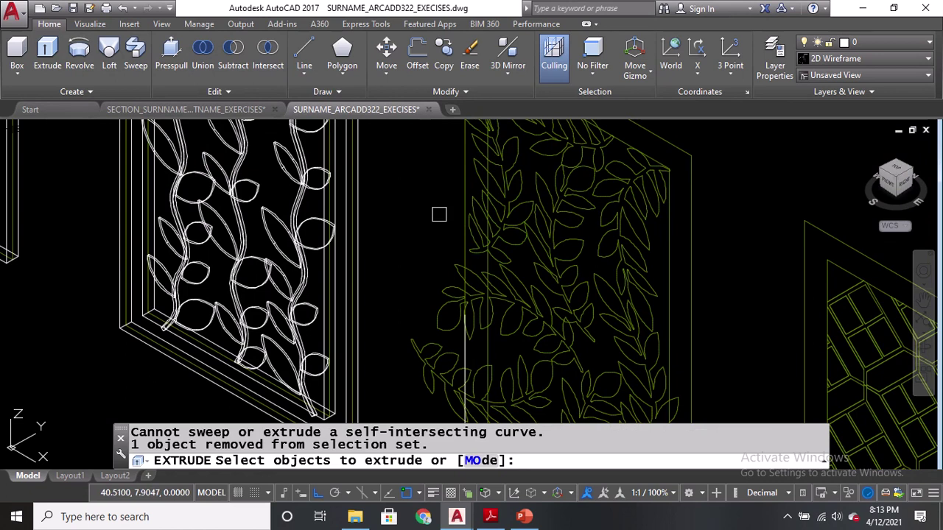
{"action": "key", "text": "Return"}
Examine the outlines of the leaf branches in the fifth panel up close
{"action": "left_click", "coordinate": [478, 200]}
{"action": "middle_click_drag", "start_coordinate": [433, 206], "coordinate": [416, 265]}
{"action": "scroll", "coordinate": [465, 151], "scroll_direction": "up", "scroll_amount": 4}
{"action": "middle_click_drag", "start_coordinate": [486, 352], "coordinate": [457, 233]}
{"action": "scroll", "coordinate": [456, 238], "scroll_direction": "down", "scroll_amount": 4}
{"action": "key", "text": "Escape"}
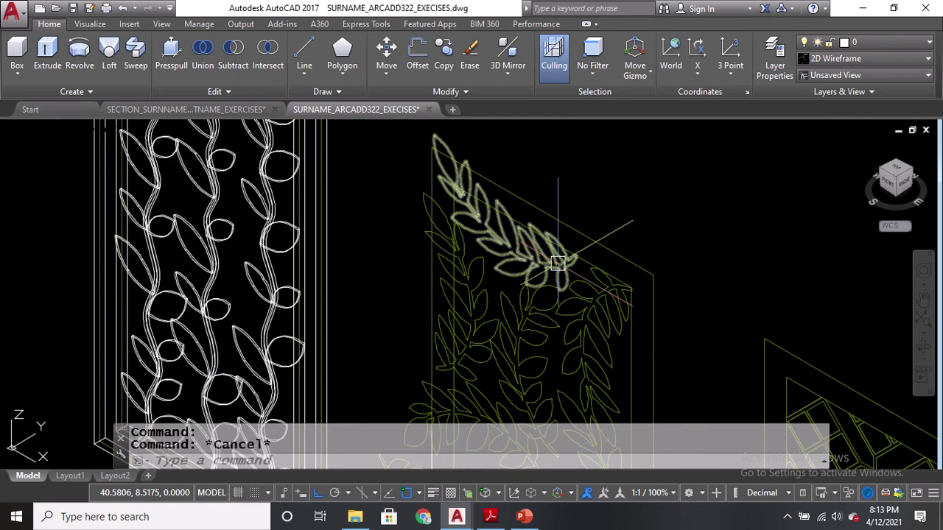
{"action": "middle_click_drag", "start_coordinate": [619, 338], "coordinate": [549, 279]}
{"action": "scroll", "coordinate": [548, 279], "scroll_direction": "down", "scroll_amount": 3}
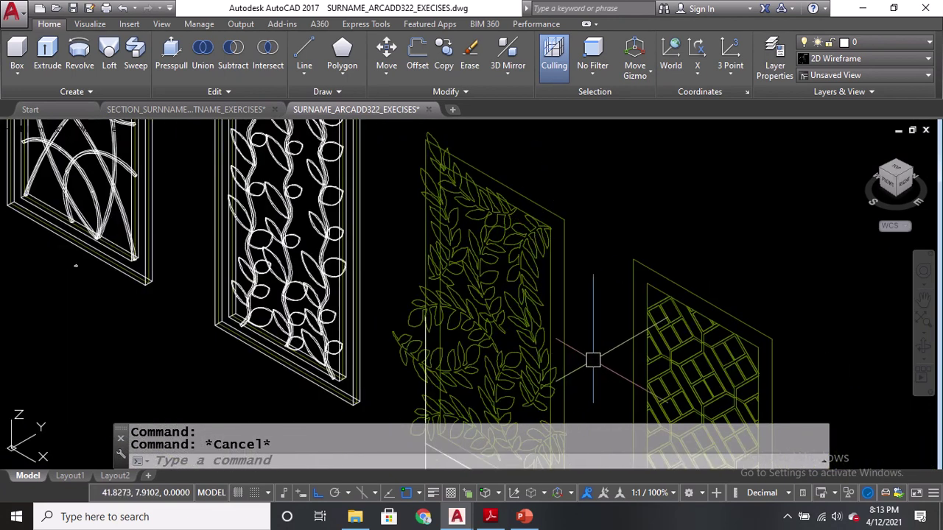
Try to extrude another leaf-branch polyline near the upper side edge of the fifth panel
{"action": "middle_click_drag", "start_coordinate": [594, 358], "coordinate": [595, 332]}
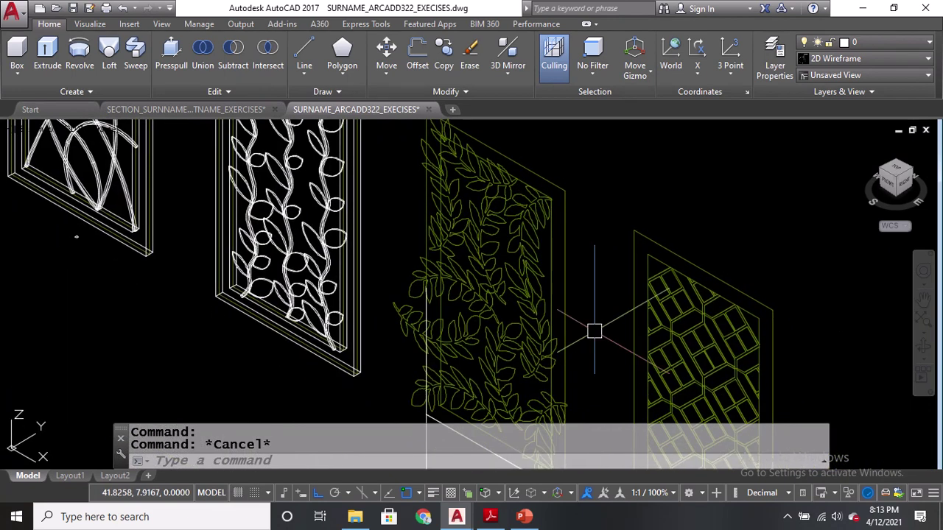
{"action": "left_click", "coordinate": [45, 60]}
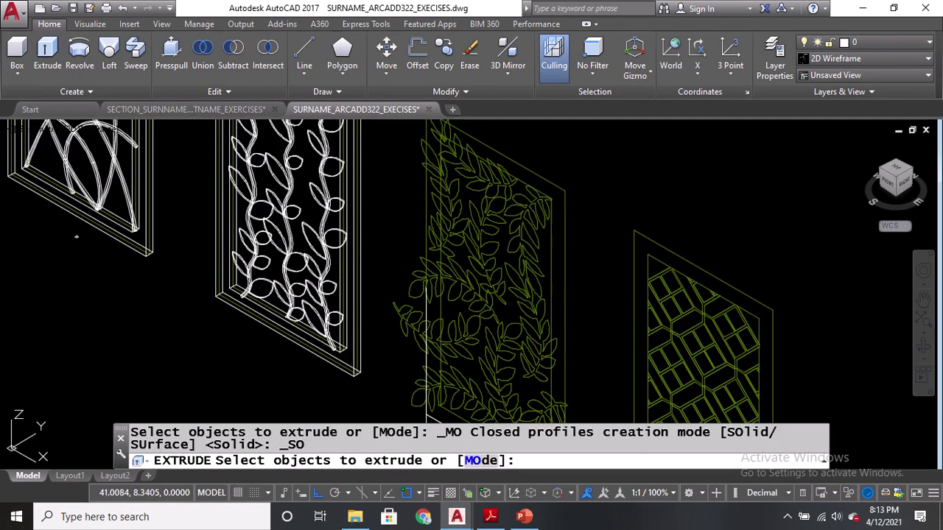
{"action": "left_click", "coordinate": [540, 231]}
{"action": "key", "text": "Return"}
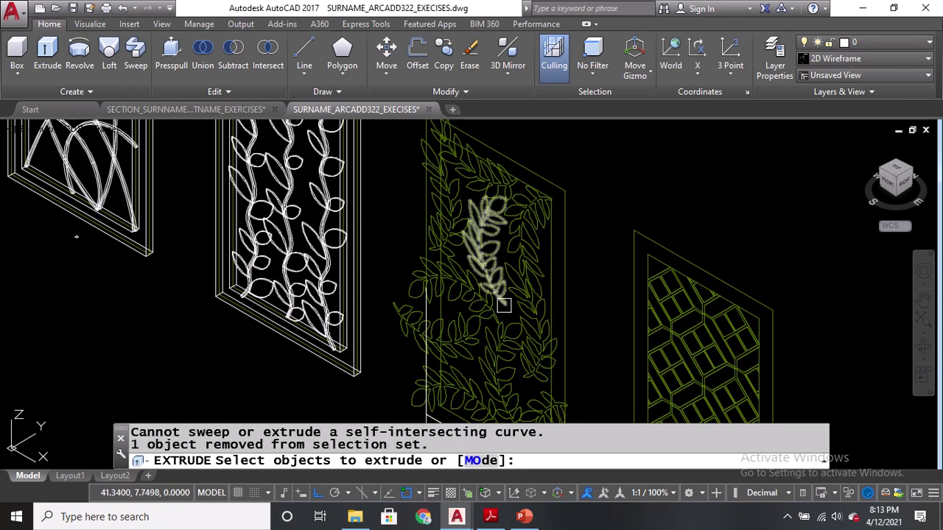
{"action": "key", "text": "Escape"}
Examine the leaf-branch outlines across the fifth panel up close for self-intersecting curves
{"action": "scroll", "coordinate": [500, 257], "scroll_direction": "up", "scroll_amount": 3}
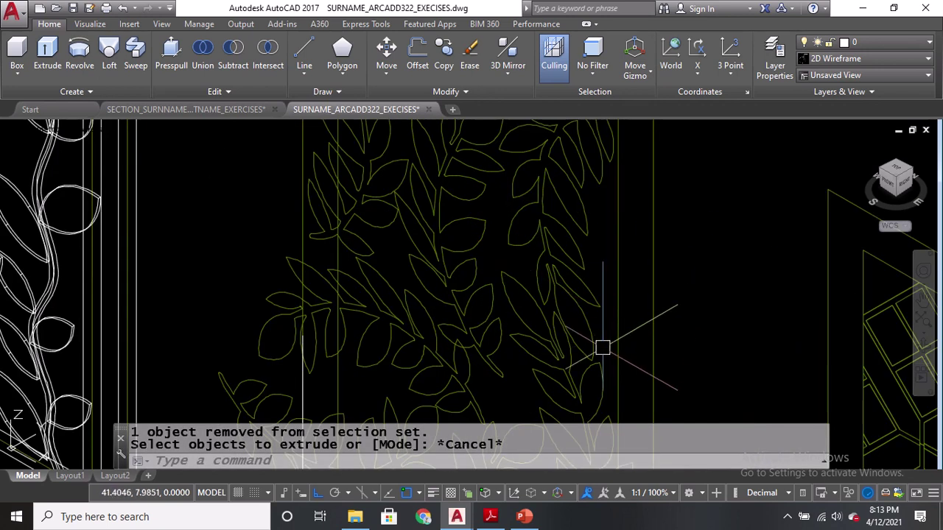
{"action": "scroll", "coordinate": [567, 225], "scroll_direction": "up", "scroll_amount": 5}
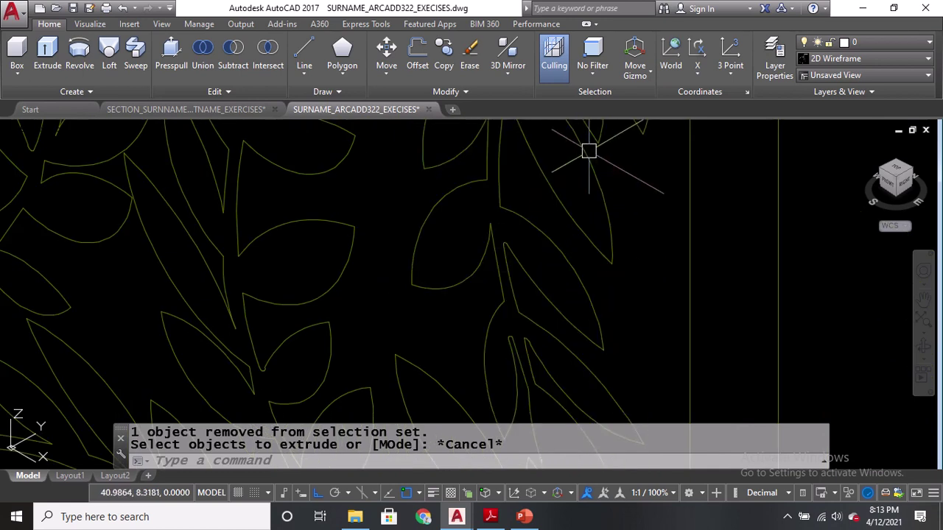
{"action": "middle_click_drag", "start_coordinate": [613, 148], "coordinate": [551, 453]}
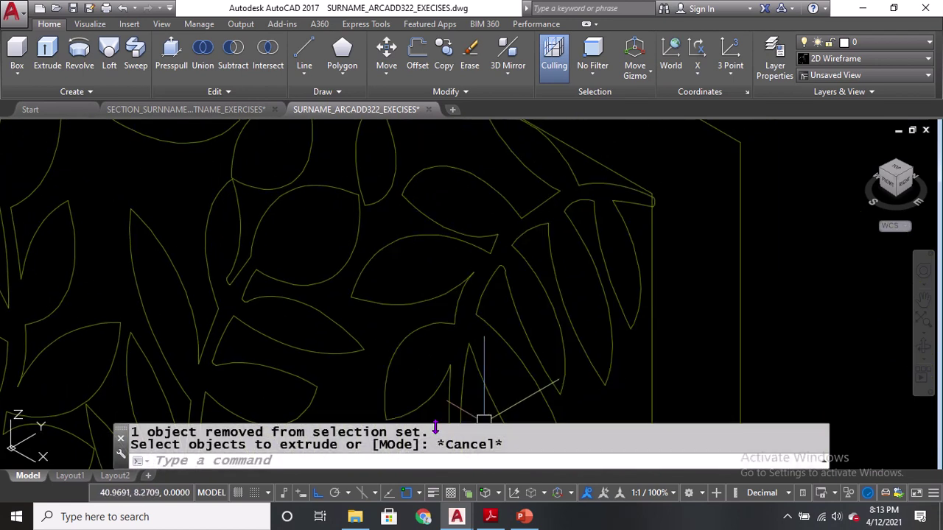
{"action": "scroll", "coordinate": [497, 270], "scroll_direction": "up", "scroll_amount": 4}
{"action": "scroll", "coordinate": [609, 275], "scroll_direction": "down", "scroll_amount": 7}
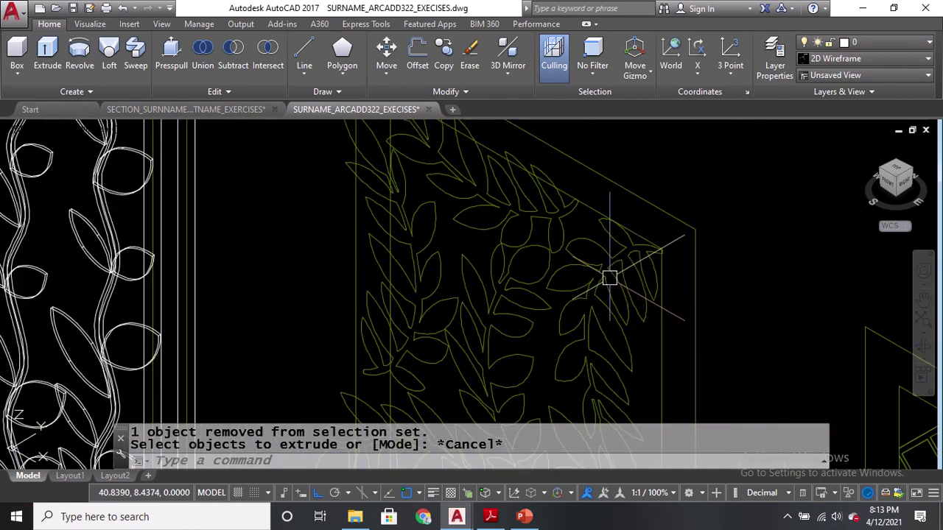
{"action": "scroll", "coordinate": [503, 182], "scroll_direction": "up", "scroll_amount": 4}
{"action": "scroll", "coordinate": [457, 255], "scroll_direction": "down", "scroll_amount": 6}
{"action": "scroll", "coordinate": [458, 295], "scroll_direction": "down", "scroll_amount": 2}
{"action": "scroll", "coordinate": [472, 309], "scroll_direction": "up", "scroll_amount": 5}
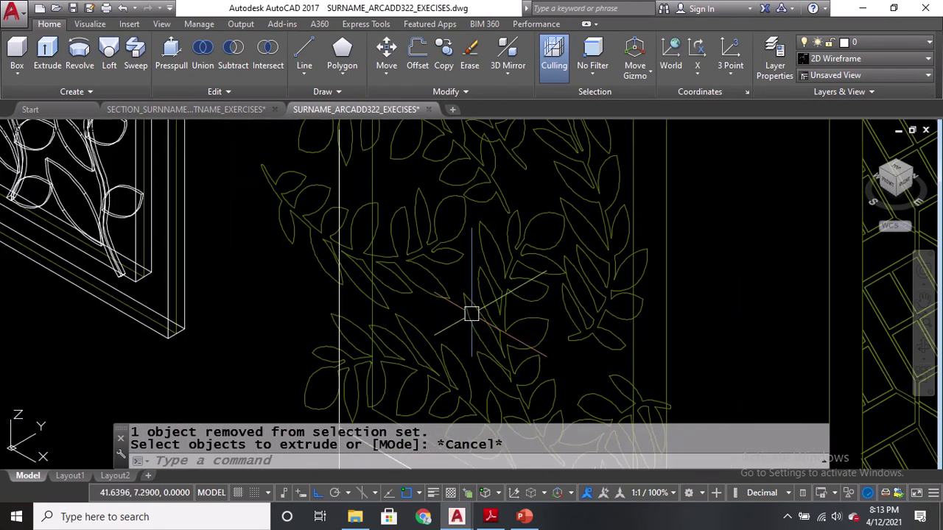
Copy the star-flower panel from the SECTION_SURNNAMEFIRSTNAME_EXERCISES drawing and return to the SURNAME_ARCADD322_EXECISES drawing
{"action": "left_click", "coordinate": [376, 33]}
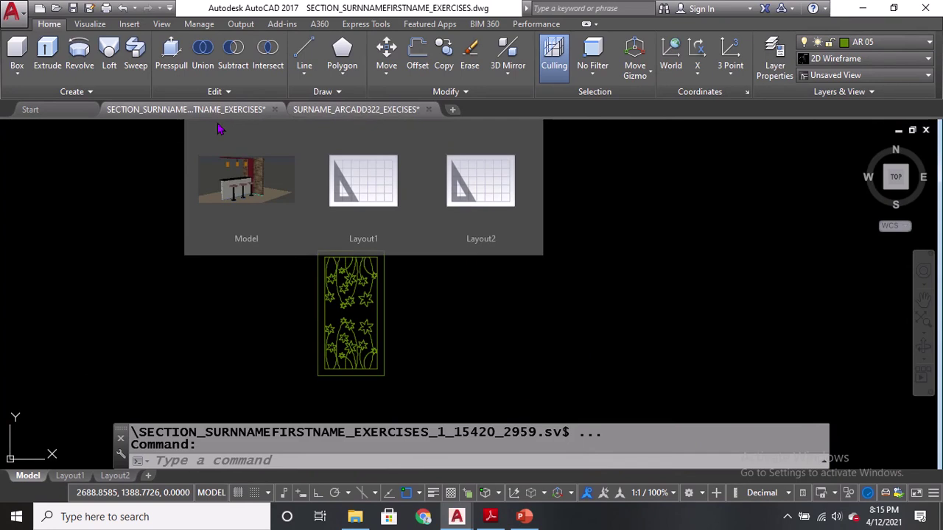
{"action": "left_click", "coordinate": [338, 111]}
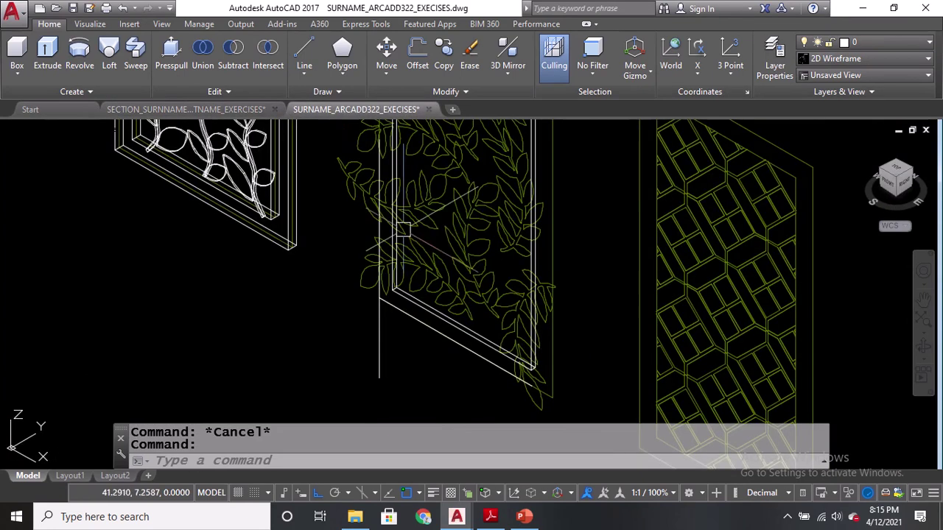
{"action": "scroll", "coordinate": [434, 243], "scroll_direction": "down", "scroll_amount": 3}
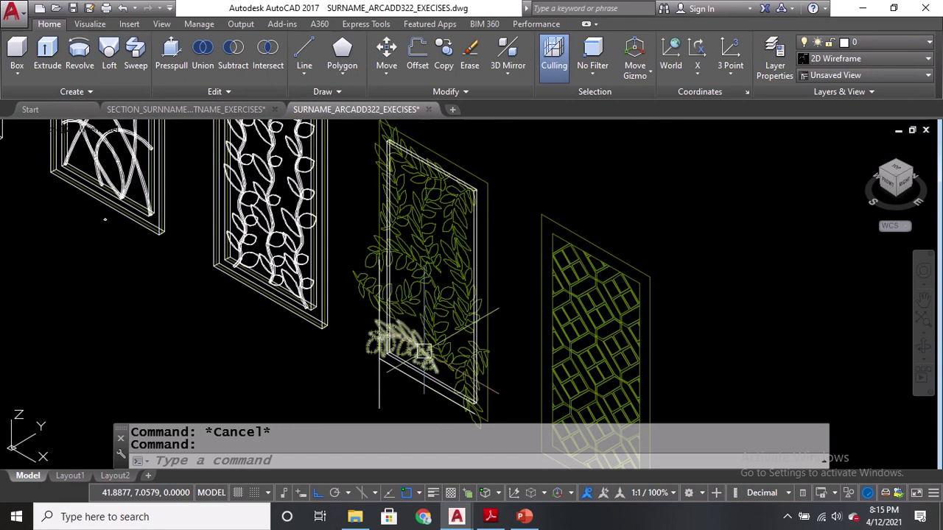
{"action": "left_click", "coordinate": [204, 110]}
{"action": "scroll", "coordinate": [543, 265], "scroll_direction": "down", "scroll_amount": 2}
{"action": "scroll", "coordinate": [509, 219], "scroll_direction": "up", "scroll_amount": 4}
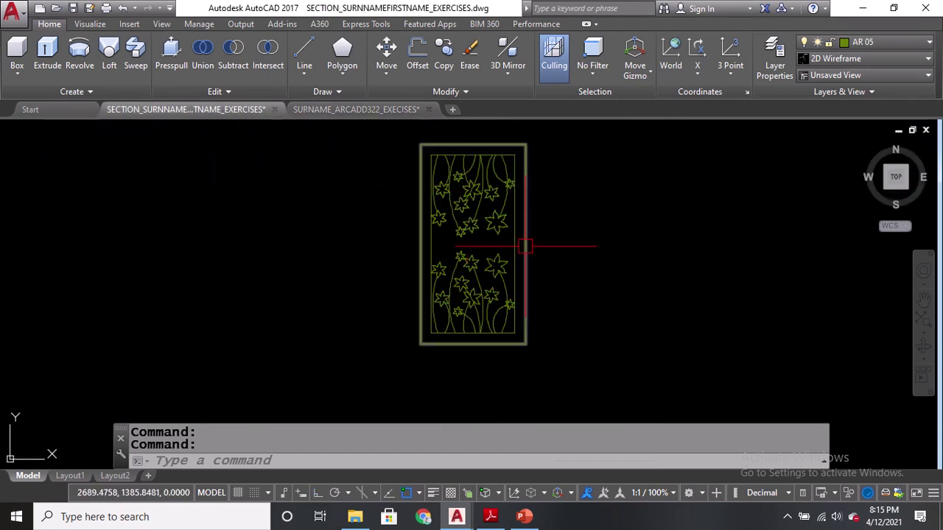
{"action": "scroll", "coordinate": [510, 219], "scroll_direction": "down", "scroll_amount": 3}
{"action": "left_click", "coordinate": [417, 138]}
{"action": "left_click", "coordinate": [561, 361]}
{"action": "left_click", "coordinate": [356, 109]}
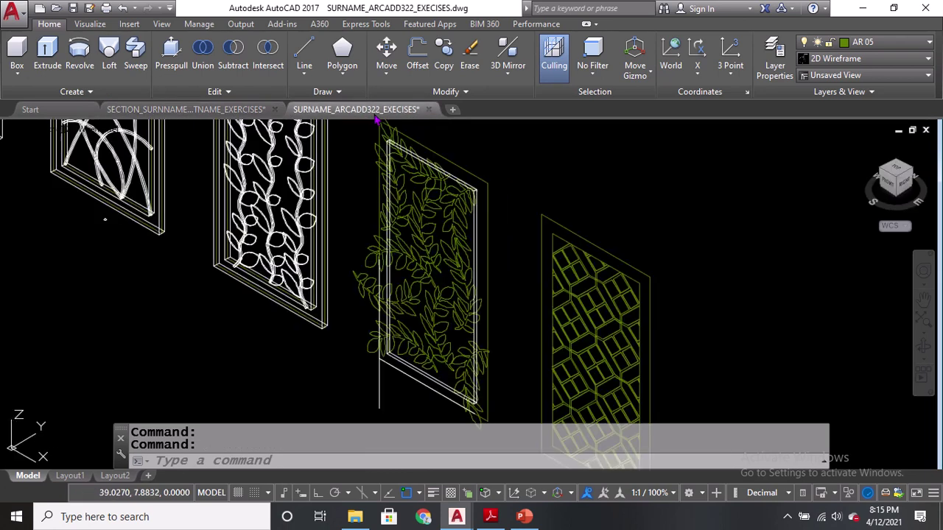
Erase the whole leaf-branch panel with its frame and leftover branch, keeping the vertical reference line
{"action": "scroll", "coordinate": [501, 267], "scroll_direction": "up", "scroll_amount": 1}
{"action": "scroll", "coordinate": [484, 255], "scroll_direction": "down", "scroll_amount": 2}
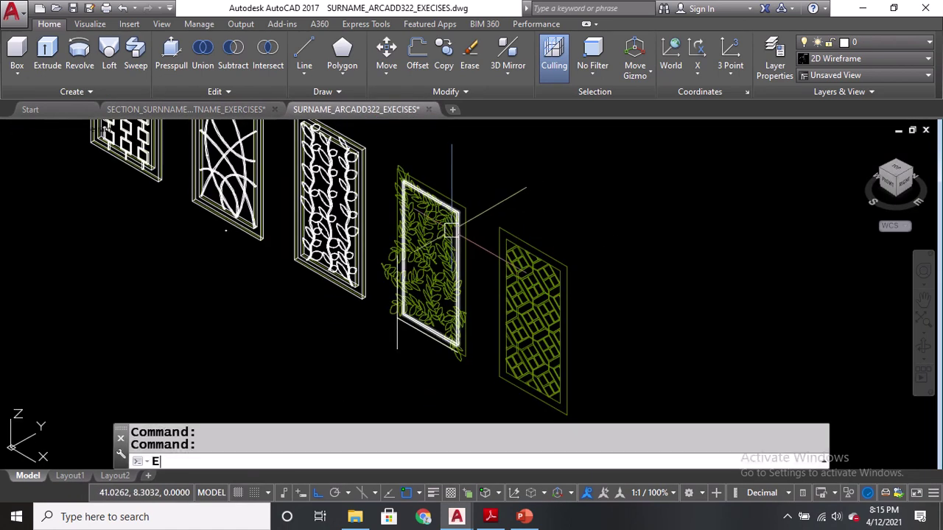
{"action": "key", "text": "Return"}
{"action": "left_click", "coordinate": [385, 151]}
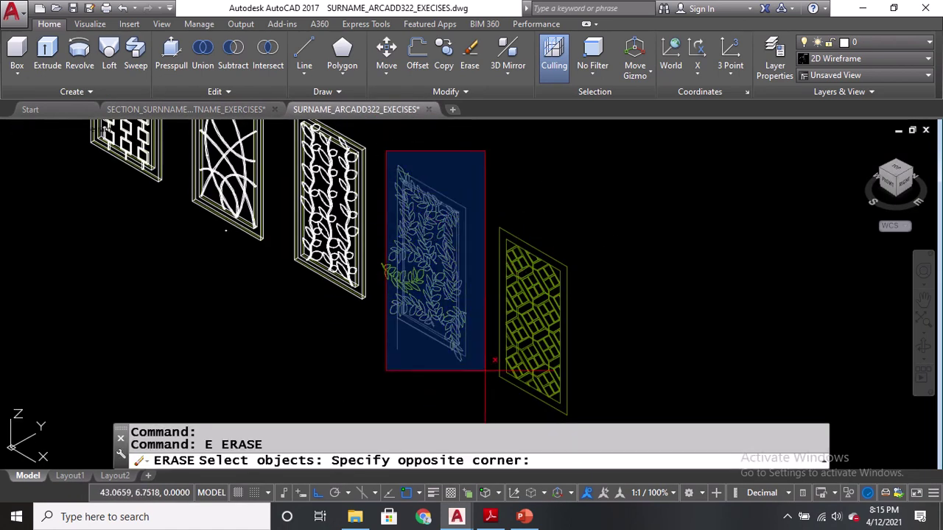
{"action": "left_click", "coordinate": [503, 418]}
{"action": "scroll", "coordinate": [484, 371], "scroll_direction": "up", "scroll_amount": 4}
{"action": "left_click", "coordinate": [377, 326], "text": "shift"}
{"action": "key", "text": "Return"}
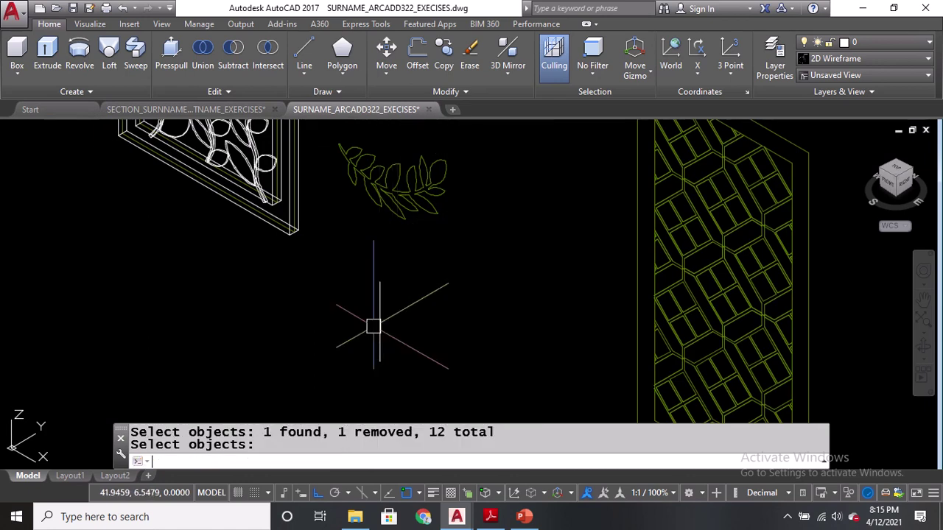
{"action": "type", "text": "e"}
{"action": "key", "text": "Return"}
{"action": "scroll", "coordinate": [395, 280], "scroll_direction": "down", "scroll_amount": 4}
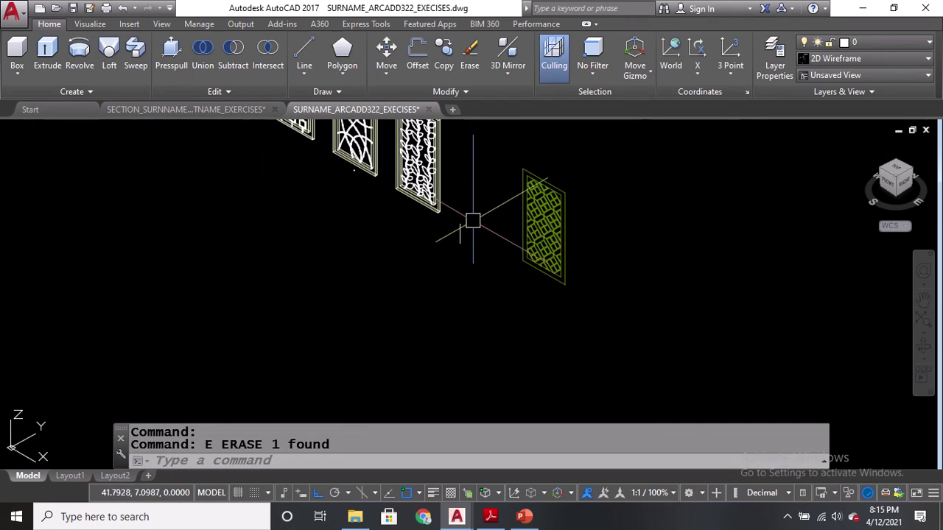
Paste the copied star-flower panel flat in the empty space in front of the row of upright panels
{"action": "key", "text": "ctrl+v"}
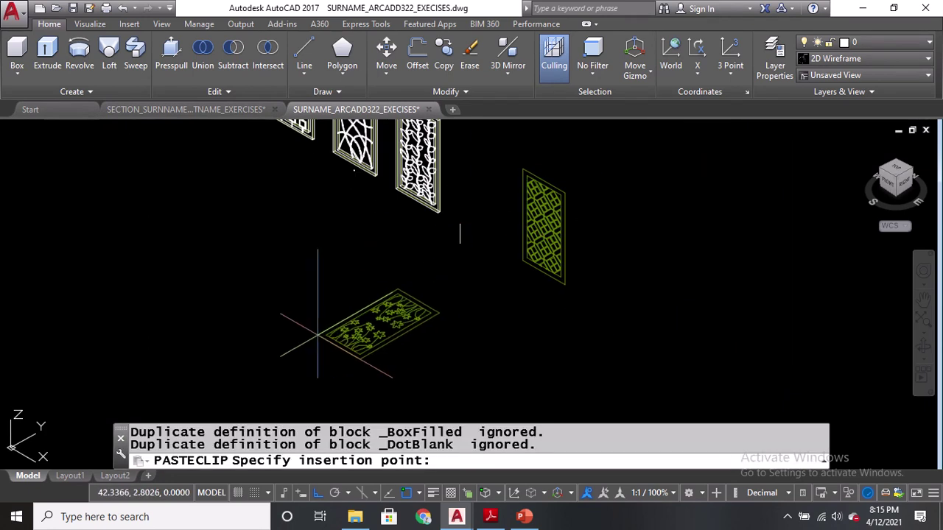
{"action": "left_click", "coordinate": [313, 335]}
{"action": "scroll", "coordinate": [462, 255], "scroll_direction": "up", "scroll_amount": 2}
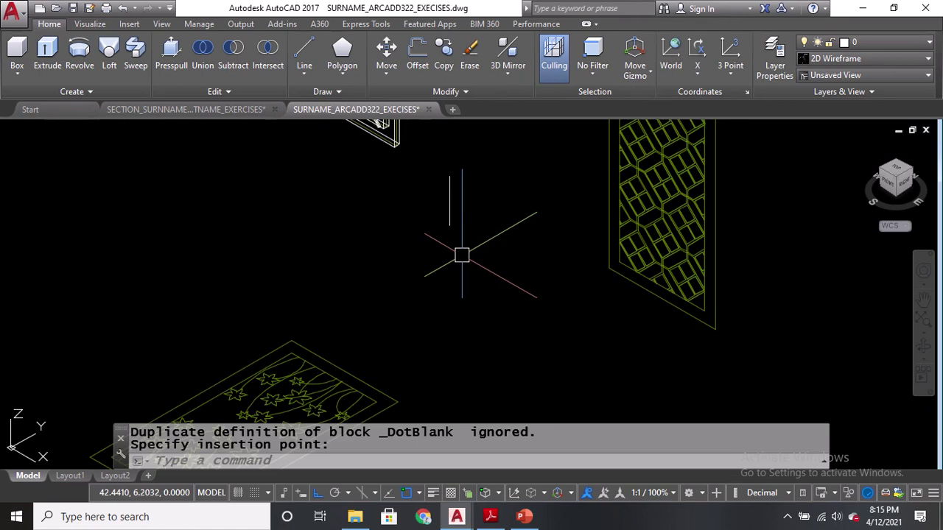
Draw a short guide line from the upper end of the vertical reference line, parallel to the row of panels
{"action": "type", "text": "L"}
{"action": "key", "text": "Return"}
{"action": "left_click", "coordinate": [532, 199]}
{"action": "key", "text": "Return"}
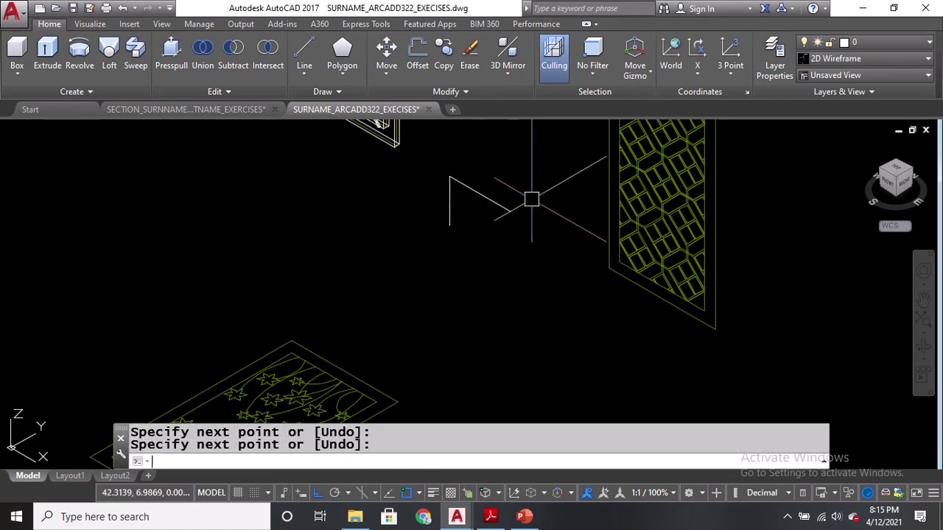
Try to align the star-flower panel to the guide lines with two point pairs and no scaling, and undo the alignment
{"action": "type", "text": "AL"}
{"action": "key", "text": "Return"}
{"action": "scroll", "coordinate": [532, 199], "scroll_direction": "down", "scroll_amount": 4}
{"action": "left_click", "coordinate": [517, 353]}
{"action": "scroll", "coordinate": [353, 284], "scroll_direction": "up", "scroll_amount": 3}
{"action": "key", "text": "Return"}
{"action": "left_click", "coordinate": [362, 324]}
{"action": "scroll", "coordinate": [362, 324], "scroll_direction": "down", "scroll_amount": 4}
{"action": "scroll", "coordinate": [496, 211], "scroll_direction": "up", "scroll_amount": 4}
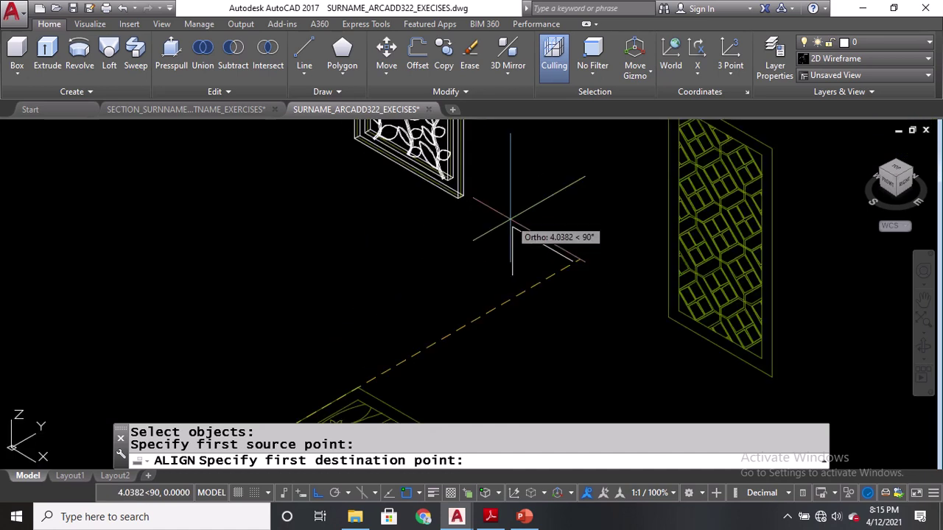
{"action": "left_click", "coordinate": [512, 219]}
{"action": "scroll", "coordinate": [514, 226], "scroll_direction": "down", "scroll_amount": 4}
{"action": "scroll", "coordinate": [410, 366], "scroll_direction": "up", "scroll_amount": 4}
{"action": "left_click", "coordinate": [411, 350]}
{"action": "scroll", "coordinate": [434, 332], "scroll_direction": "down", "scroll_amount": 4}
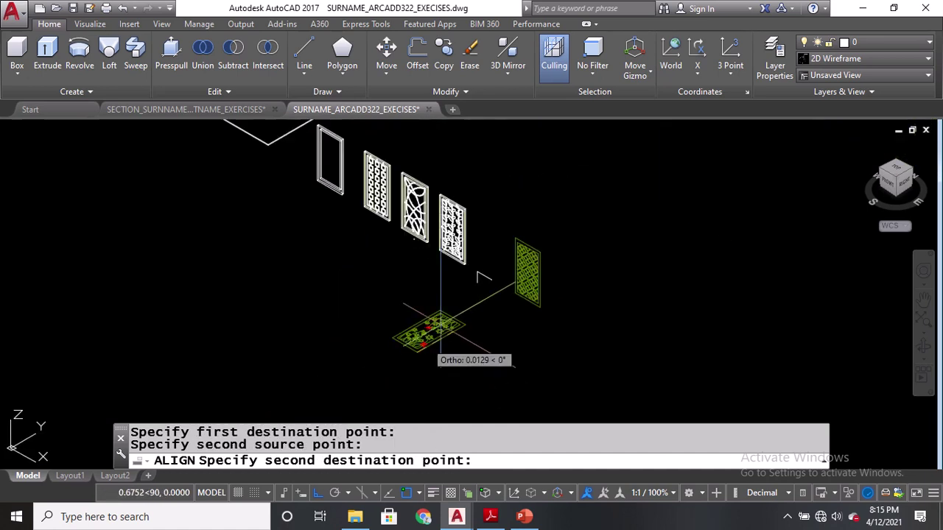
{"action": "left_click", "coordinate": [491, 280]}
{"action": "scroll", "coordinate": [432, 306], "scroll_direction": "up", "scroll_amount": 4}
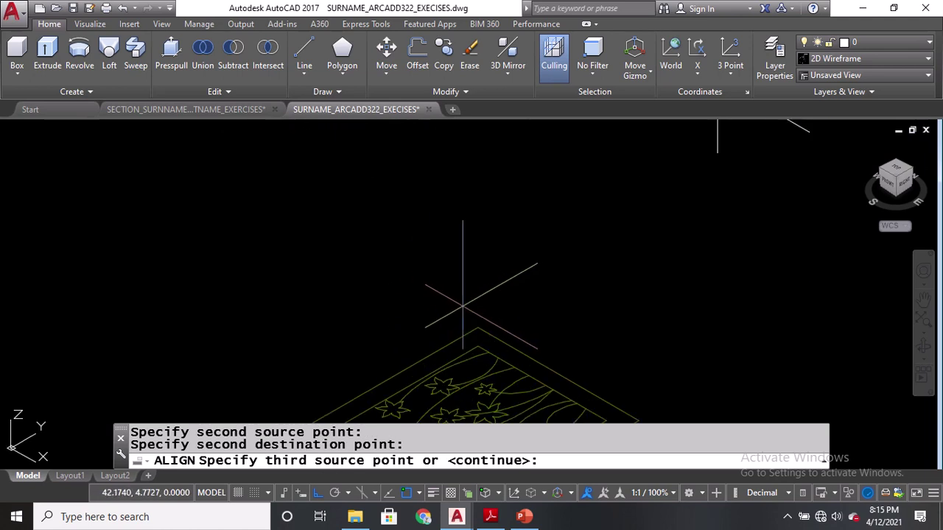
{"action": "key", "text": "Return"}
{"action": "scroll", "coordinate": [462, 306], "scroll_direction": "down", "scroll_amount": 3}
{"action": "key", "text": "Return"}
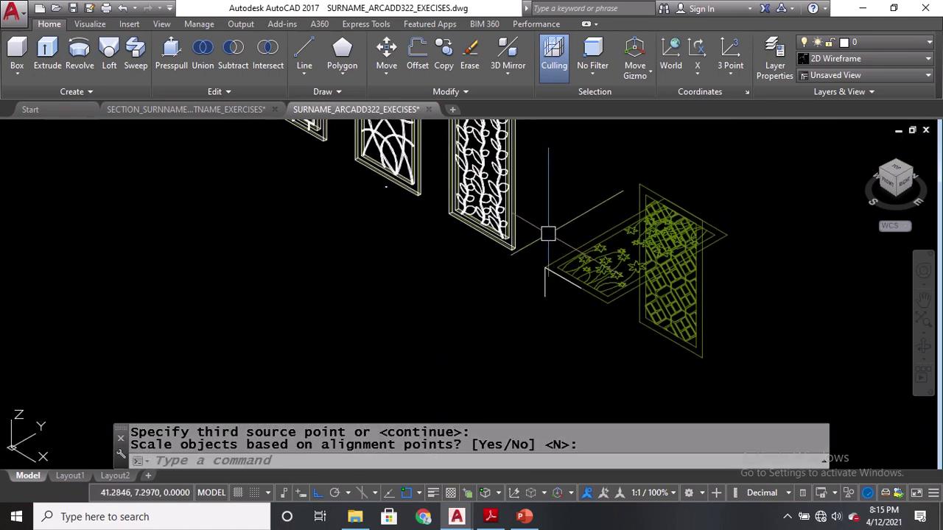
{"action": "type", "text": "u"}
{"action": "key", "text": "Return"}
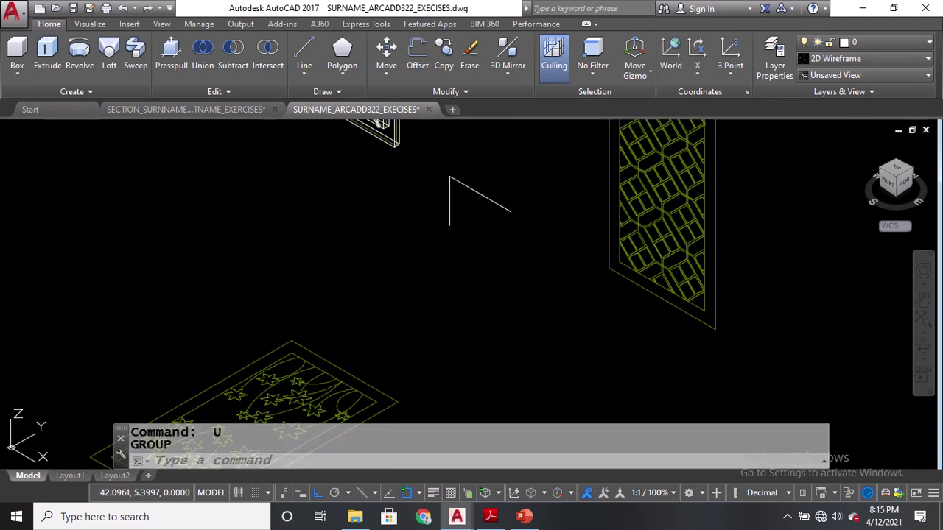
Stretch the lower end of the vertical reference line so that the line rises upward from the guide corner
{"action": "scroll", "coordinate": [526, 203], "scroll_direction": "down", "scroll_amount": 3}
{"action": "scroll", "coordinate": [516, 229], "scroll_direction": "up", "scroll_amount": 4}
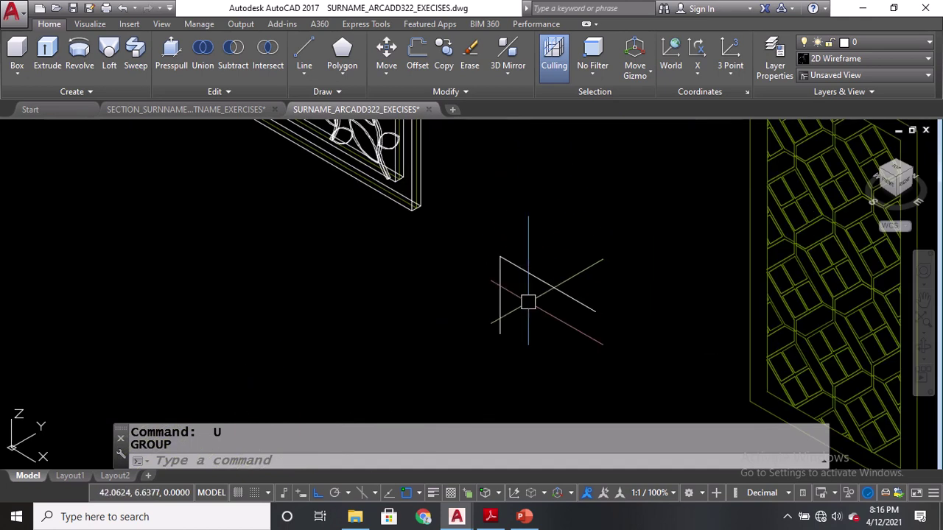
{"action": "left_click", "coordinate": [503, 338]}
{"action": "scroll", "coordinate": [501, 332], "scroll_direction": "down", "scroll_amount": 3}
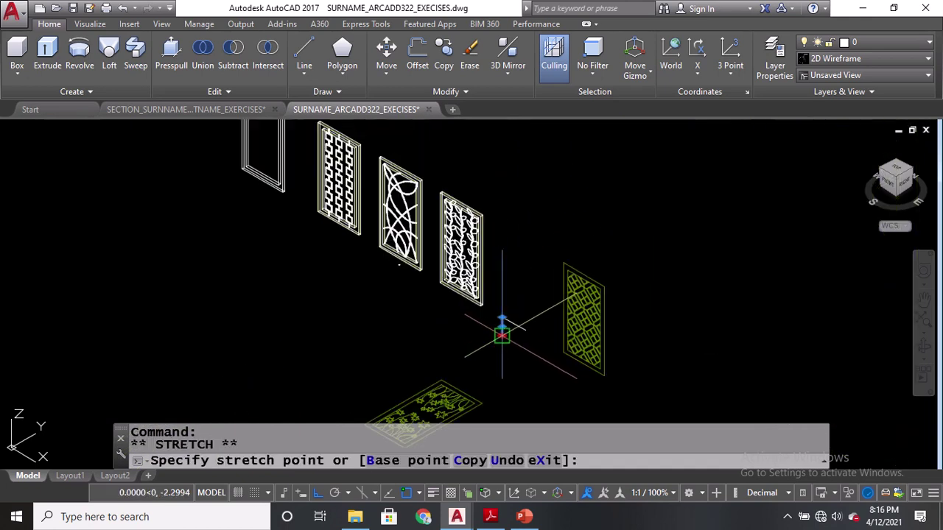
{"action": "key", "text": "Escape"}
{"action": "key", "text": "Escape"}
{"action": "scroll", "coordinate": [440, 345], "scroll_direction": "down", "scroll_amount": 2}
Align the star-flower panel upright with three point pairs, matching its corners to the guide corner, the vertical line's top and the short guide line's end
{"action": "type", "text": "al"}
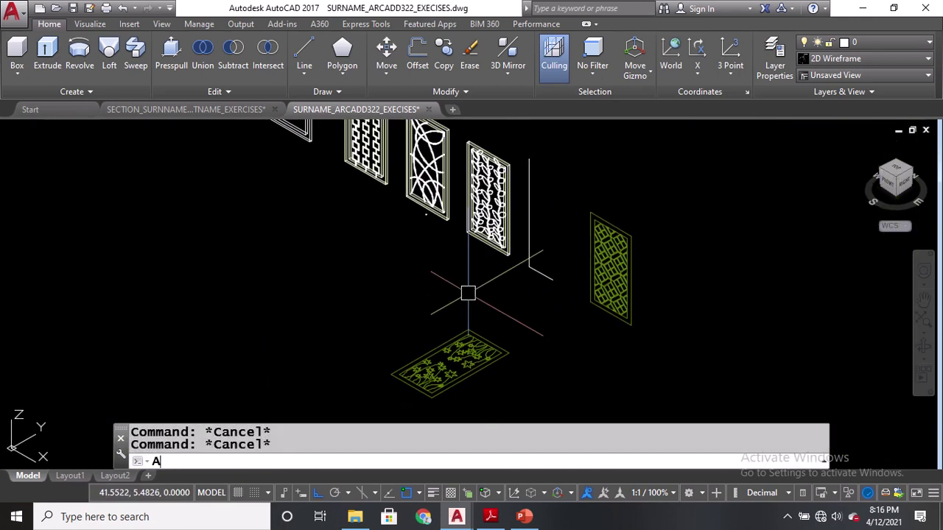
{"action": "key", "text": "Return"}
{"action": "scroll", "coordinate": [501, 238], "scroll_direction": "up", "scroll_amount": 3}
{"action": "left_click", "coordinate": [396, 244]}
{"action": "left_click", "coordinate": [604, 384]}
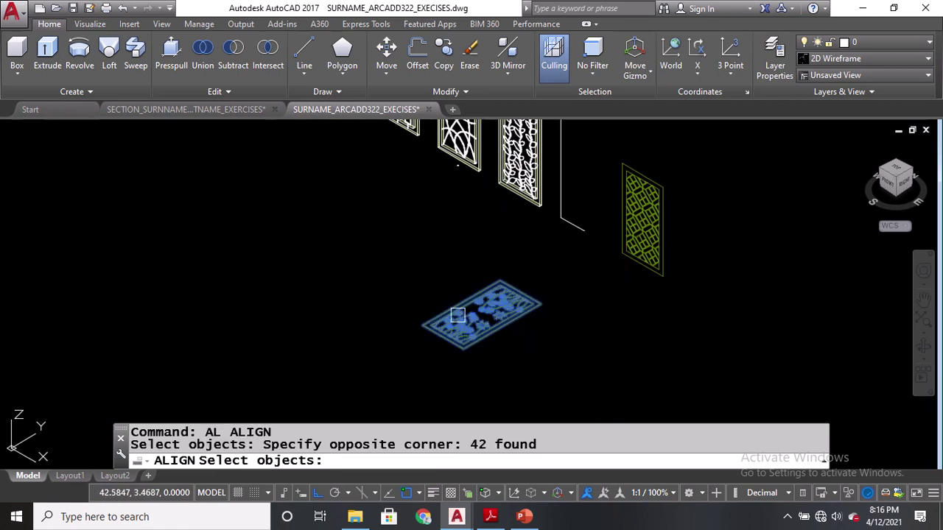
{"action": "scroll", "coordinate": [433, 302], "scroll_direction": "up", "scroll_amount": 4}
{"action": "key", "text": "Return"}
{"action": "left_click", "coordinate": [404, 359]}
{"action": "scroll", "coordinate": [400, 339], "scroll_direction": "down", "scroll_amount": 4}
{"action": "scroll", "coordinate": [503, 266], "scroll_direction": "up", "scroll_amount": 4}
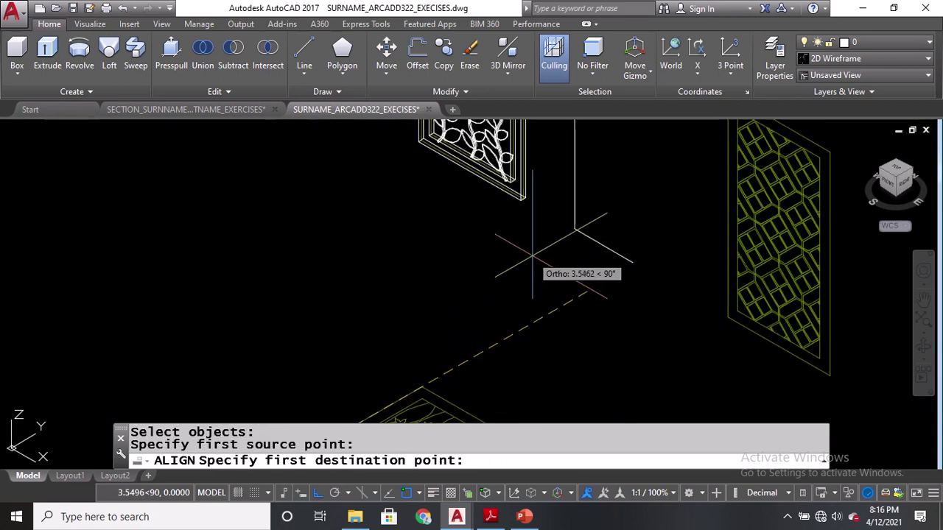
{"action": "left_click", "coordinate": [575, 230]}
{"action": "middle_click_drag", "start_coordinate": [498, 347], "coordinate": [529, 265]}
{"action": "left_click", "coordinate": [454, 305]}
{"action": "scroll", "coordinate": [454, 306], "scroll_direction": "down", "scroll_amount": 4}
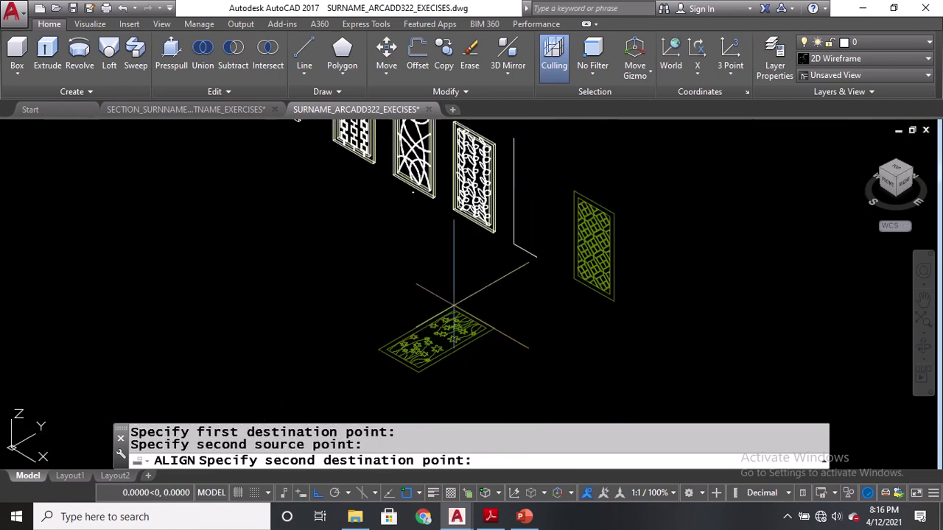
{"action": "left_click", "coordinate": [523, 142]}
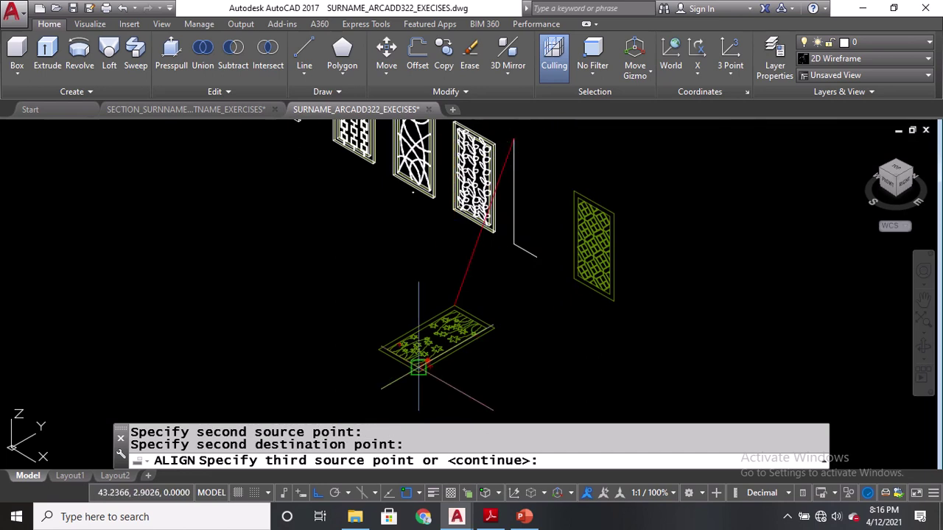
{"action": "scroll", "coordinate": [424, 364], "scroll_direction": "up", "scroll_amount": 3}
{"action": "scroll", "coordinate": [431, 359], "scroll_direction": "down", "scroll_amount": 3}
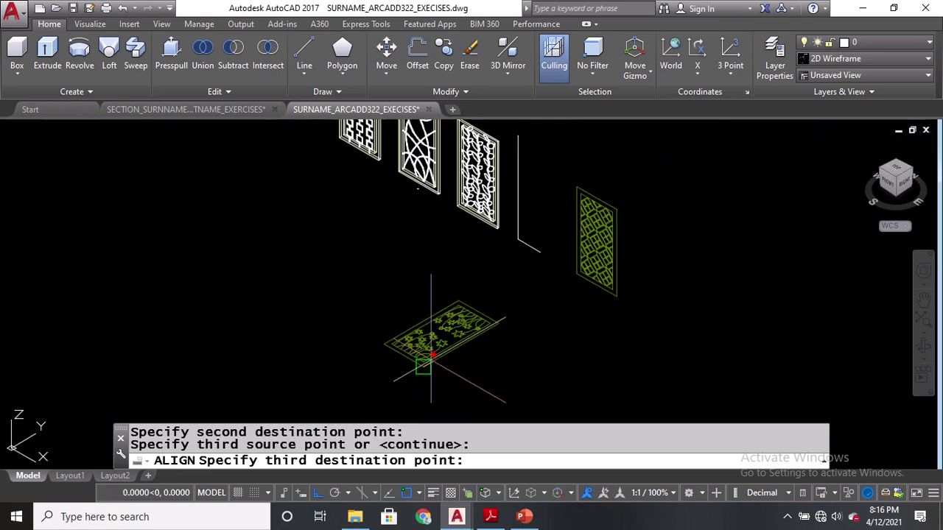
{"action": "left_click", "coordinate": [542, 259]}
{"action": "middle_click_drag", "start_coordinate": [543, 269], "coordinate": [543, 351]}
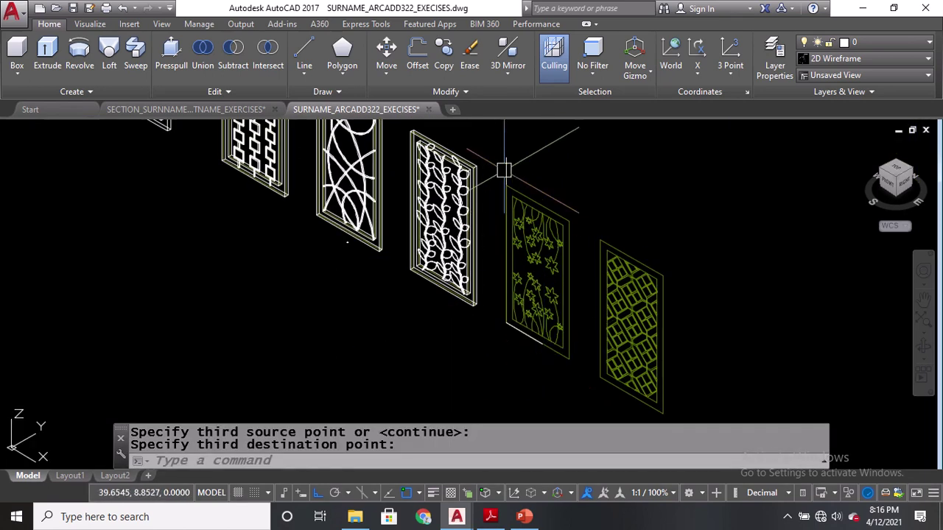
Erase the vertical reference line along the upright star-flower panel's edge
{"action": "type", "text": "e"}
{"action": "key", "text": "Return"}
{"action": "scroll", "coordinate": [479, 247], "scroll_direction": "up", "scroll_amount": 5}
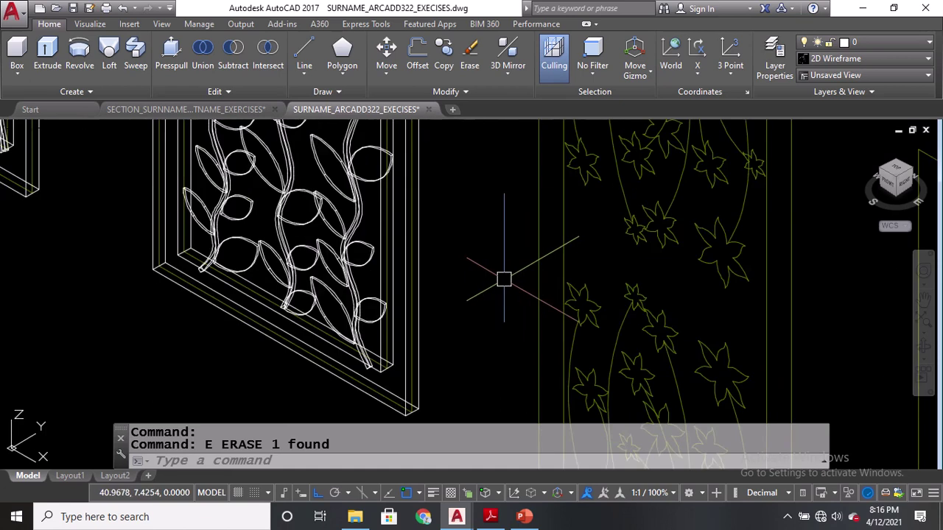
Extrude all the star-flower outlines on the upright panel to a height of 0.00625
{"action": "type", "text": "ext"}
{"action": "key", "text": "Return"}
{"action": "left_click", "coordinate": [536, 208]}
{"action": "middle_click_drag", "start_coordinate": [548, 168], "coordinate": [544, 194]}
{"action": "scroll", "coordinate": [543, 194], "scroll_direction": "up", "scroll_amount": 3}
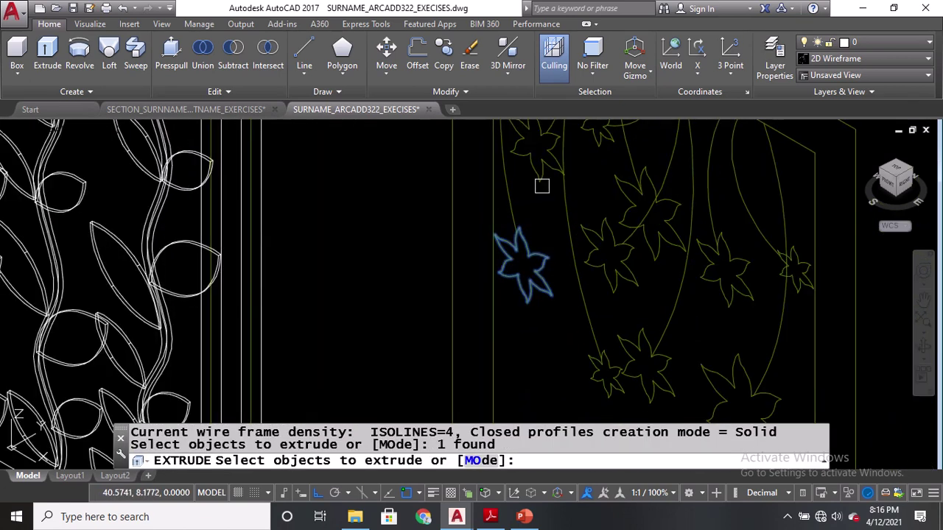
{"action": "left_click", "coordinate": [557, 166]}
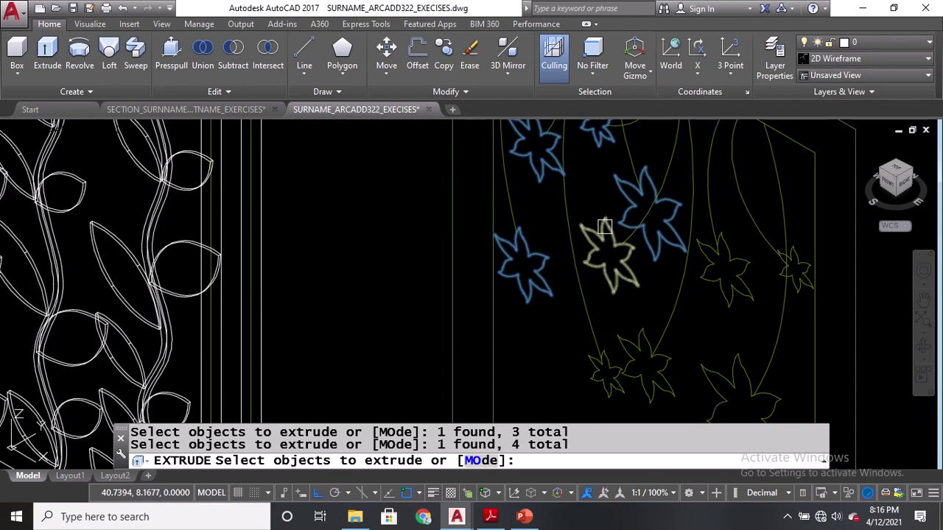
{"action": "left_click", "coordinate": [621, 327]}
{"action": "left_click", "coordinate": [622, 351]}
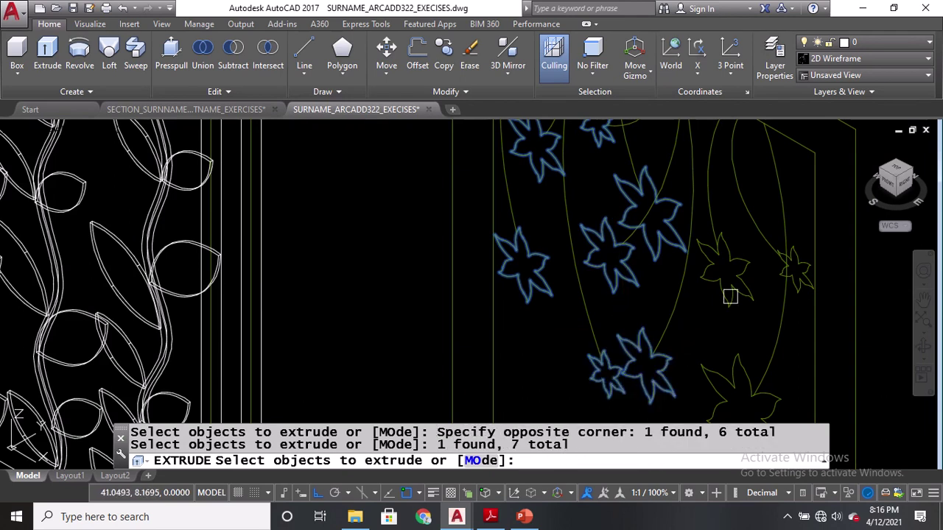
{"action": "left_click", "coordinate": [618, 379]}
{"action": "left_click", "coordinate": [733, 286]}
{"action": "scroll", "coordinate": [724, 261], "scroll_direction": "down", "scroll_amount": 2}
{"action": "left_click", "coordinate": [724, 271]}
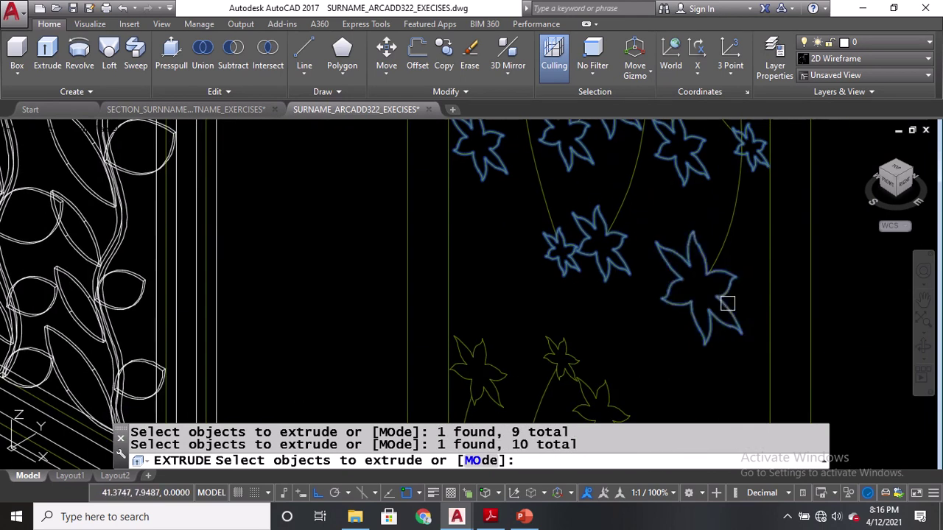
{"action": "scroll", "coordinate": [725, 274], "scroll_direction": "down", "scroll_amount": 5}
{"action": "scroll", "coordinate": [713, 323], "scroll_direction": "up", "scroll_amount": 3}
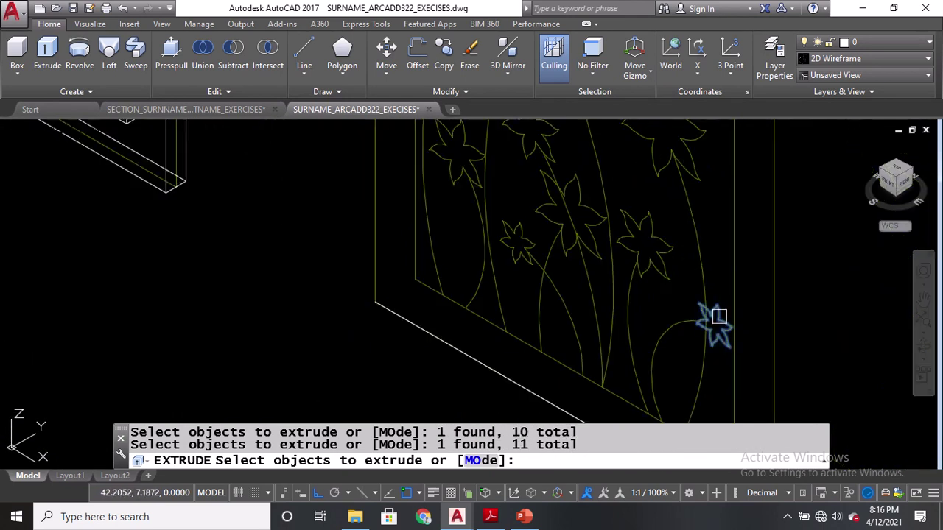
{"action": "left_click", "coordinate": [642, 174]}
{"action": "left_click", "coordinate": [645, 160]}
{"action": "left_click", "coordinate": [651, 148]}
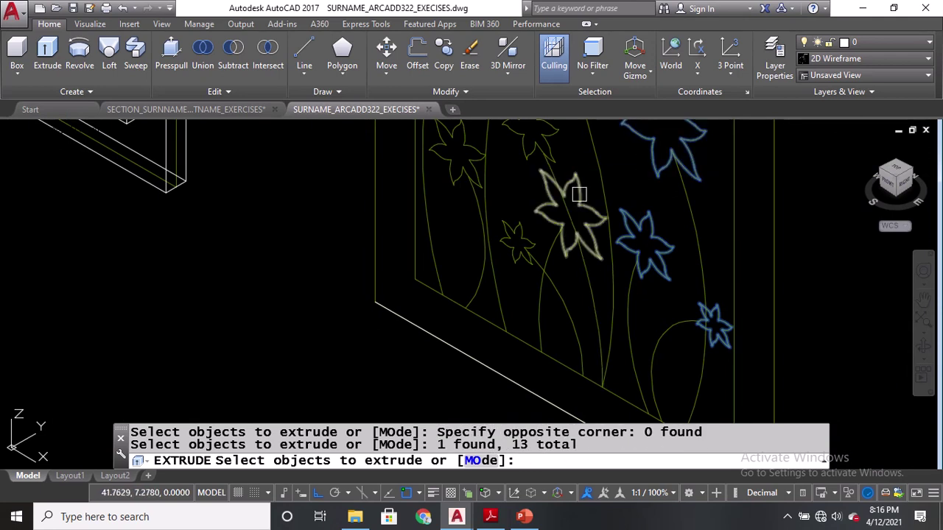
{"action": "left_click", "coordinate": [579, 194]}
{"action": "left_click", "coordinate": [511, 240]}
{"action": "middle_click_drag", "start_coordinate": [511, 240], "coordinate": [511, 347]}
{"action": "middle_click_drag", "start_coordinate": [538, 176], "coordinate": [539, 253]}
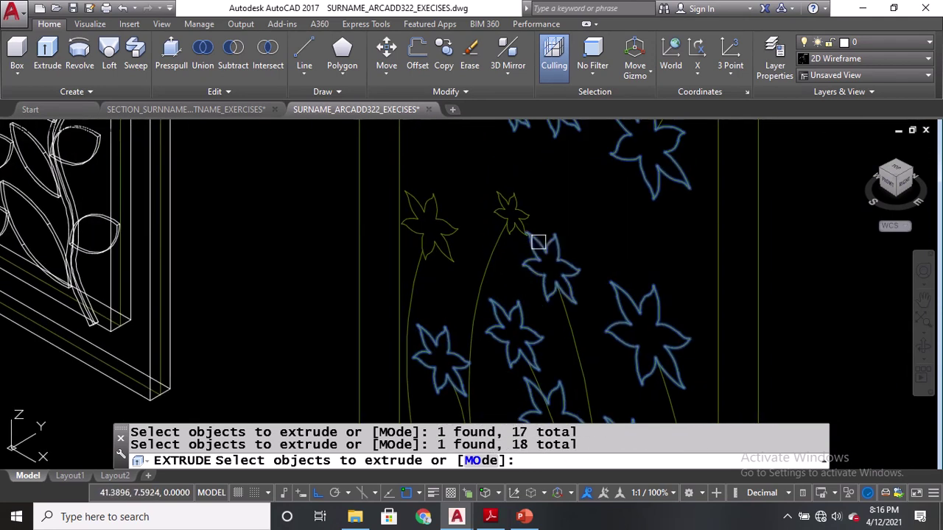
{"action": "key", "text": "Return"}
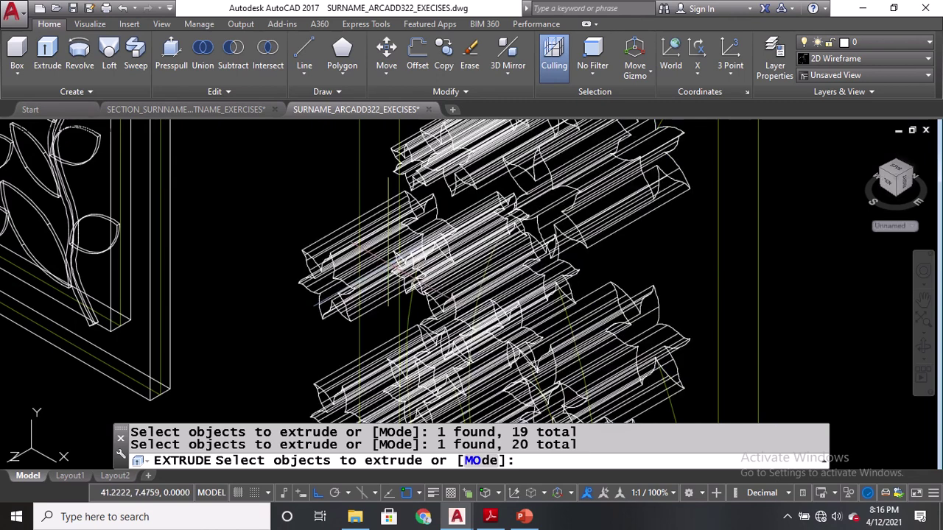
{"action": "scroll", "coordinate": [488, 199], "scroll_direction": "down", "scroll_amount": 2}
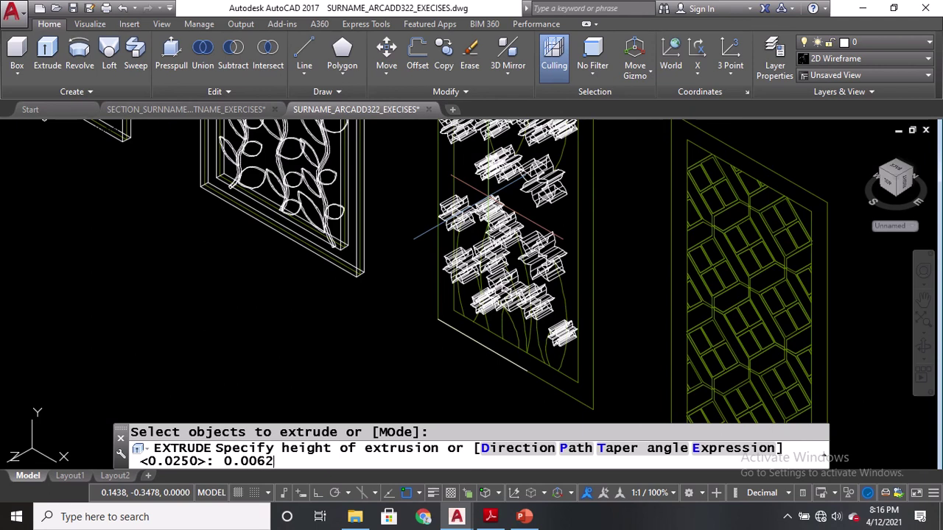
{"action": "type", "text": "0.00625"}
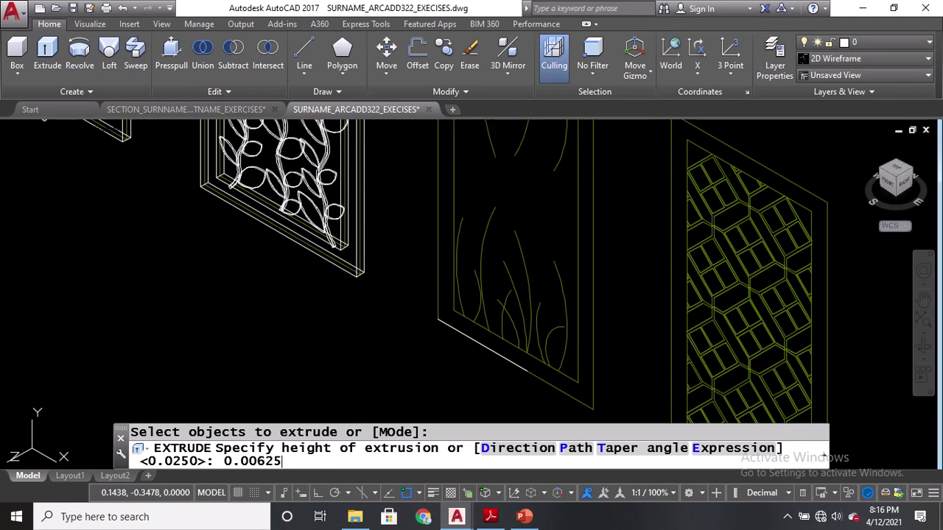
{"action": "key", "text": "Return"}
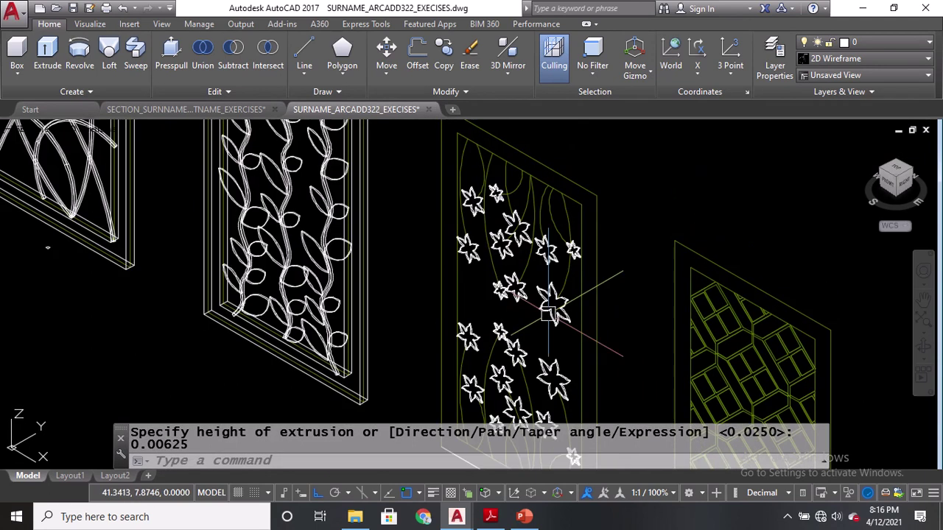
{"action": "scroll", "coordinate": [449, 159], "scroll_direction": "up", "scroll_amount": 4}
{"action": "middle_click_drag", "start_coordinate": [483, 169], "coordinate": [483, 213]}
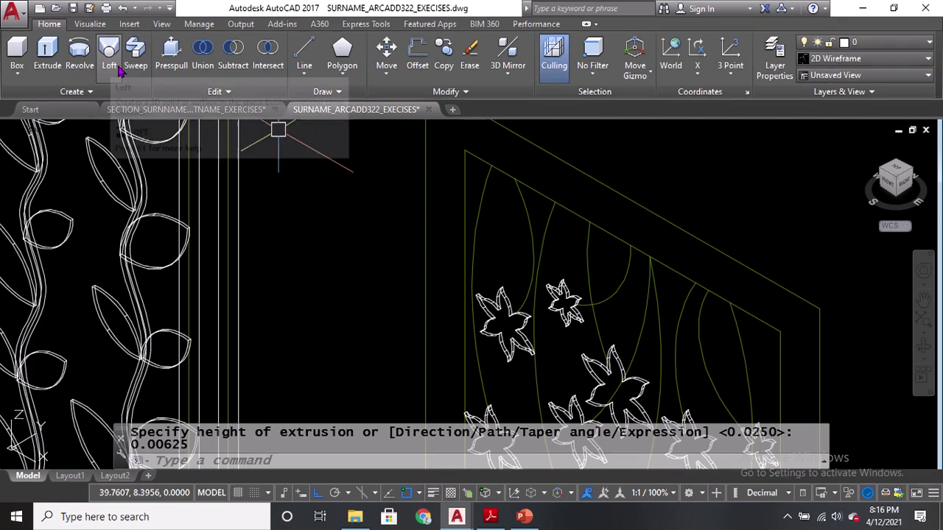
{"action": "left_click", "coordinate": [47, 56]}
{"action": "left_click", "coordinate": [476, 194]}
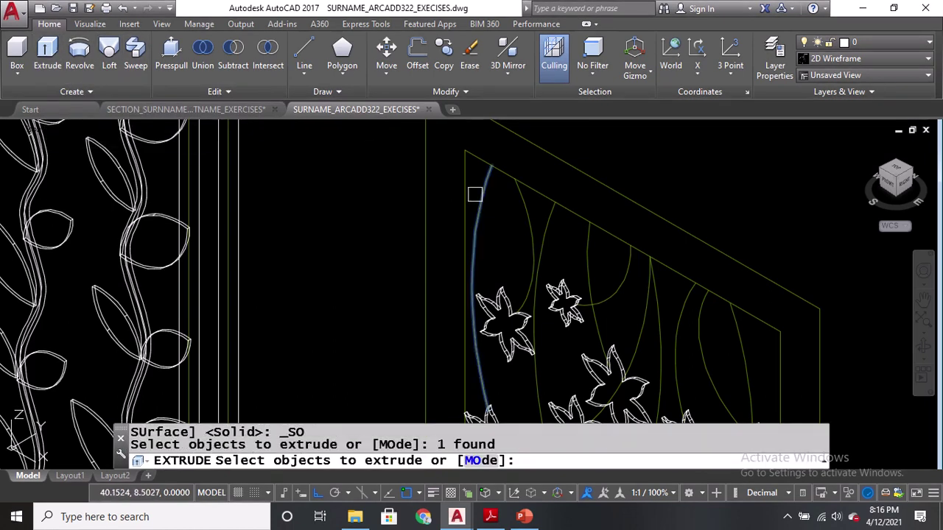
{"action": "key", "text": "Return"}
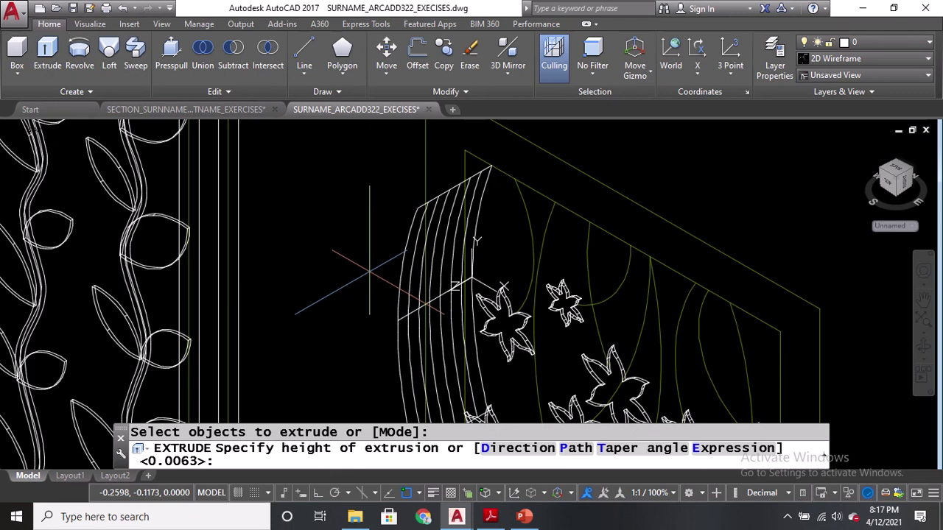
{"action": "key", "text": "Escape"}
Draw a 0.0125 by 0.0125 square near the first stems along the star-flower panel's inner upper edge
{"action": "type", "text": "REC"}
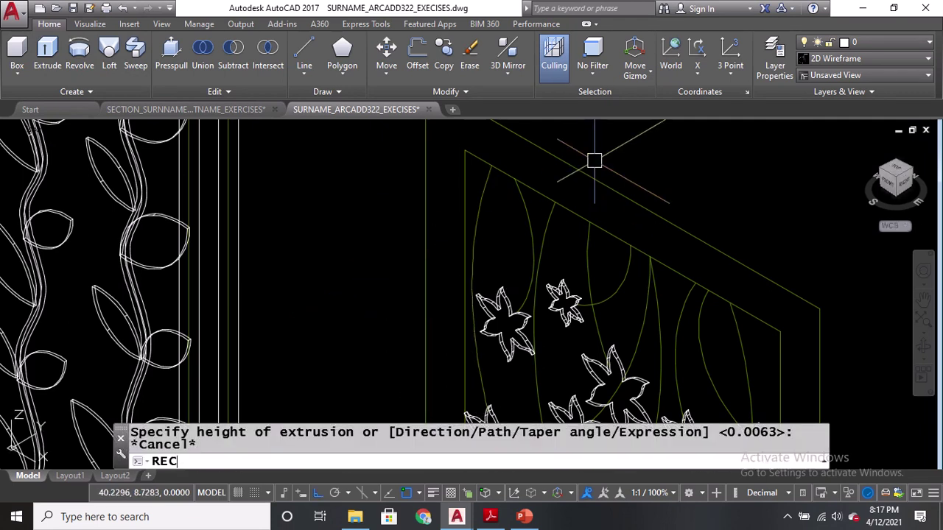
{"action": "key", "text": "Return"}
{"action": "scroll", "coordinate": [568, 159], "scroll_direction": "up", "scroll_amount": 5}
{"action": "left_click", "coordinate": [477, 238]}
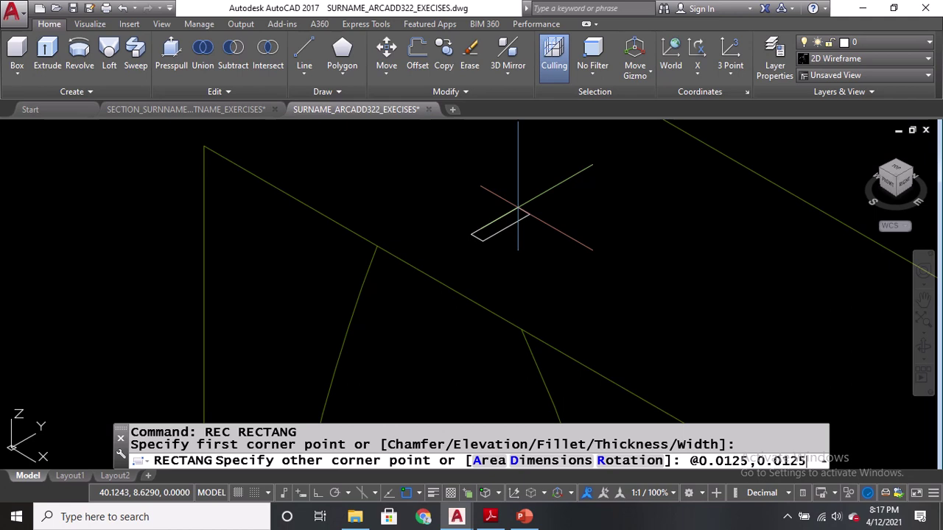
{"action": "key", "text": "Return"}
Copy the small square to the upper ends of the first two stem curves
{"action": "type", "text": "CO"}
{"action": "key", "text": "Return"}
{"action": "left_click", "coordinate": [505, 231]}
{"action": "key", "text": "Return"}
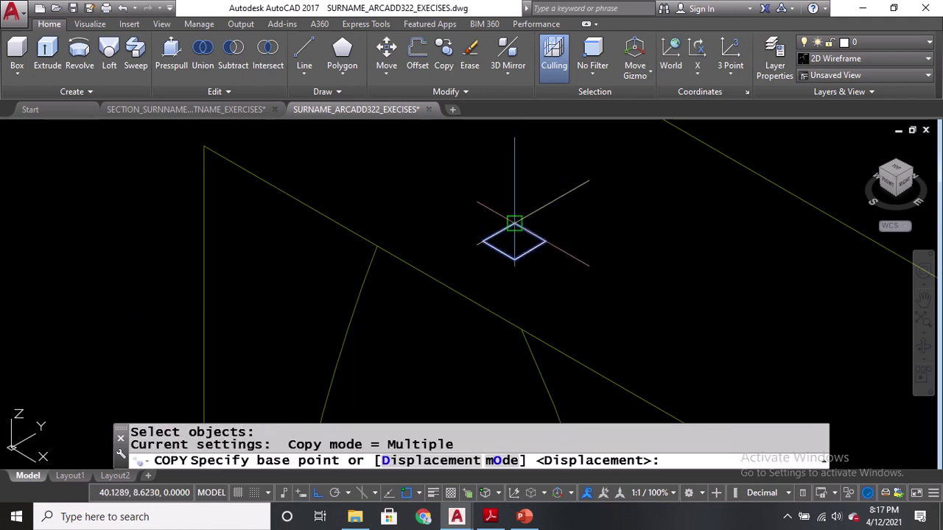
{"action": "left_click", "coordinate": [482, 242]}
{"action": "left_click", "coordinate": [362, 256]}
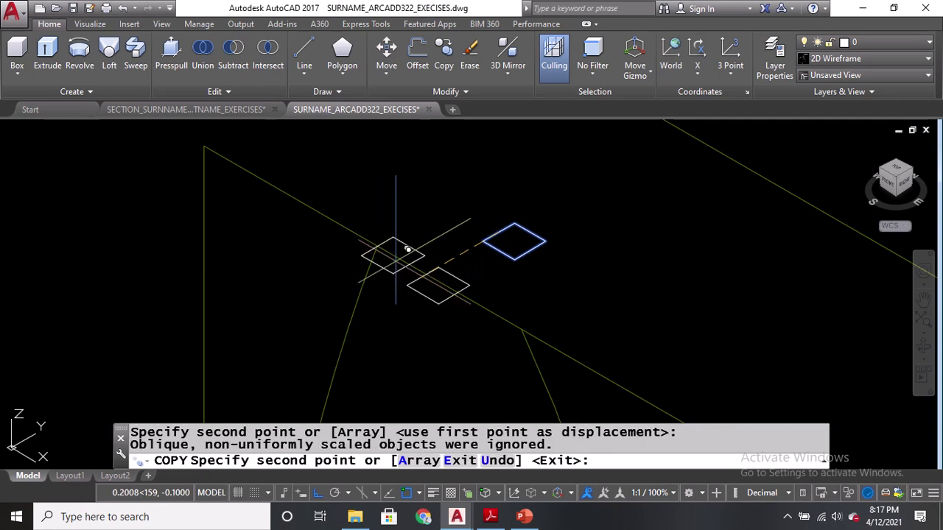
{"action": "scroll", "coordinate": [471, 261], "scroll_direction": "down", "scroll_amount": 4}
{"action": "mouse_move", "coordinate": [511, 332]}
{"action": "middle_mouse_down"}
{"action": "mouse_move", "coordinate": [501, 160]}
{"action": "mouse_move", "coordinate": [526, 93]}
{"action": "mouse_move", "coordinate": [525, 273]}
{"action": "middle_mouse_up"}
{"action": "left_click", "coordinate": [504, 228]}
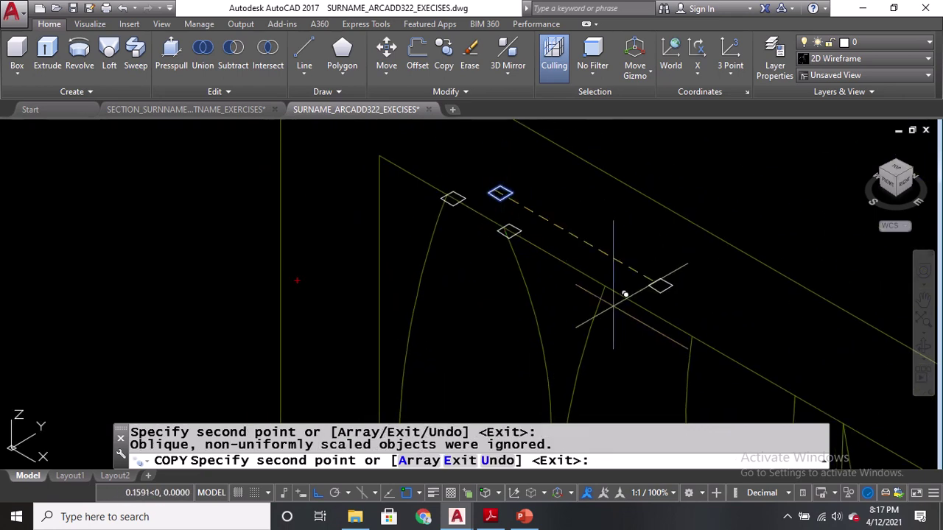
{"action": "key", "text": "Escape"}
Erase the original small square beside the panel's inner upper edge
{"action": "scroll", "coordinate": [515, 235], "scroll_direction": "up", "scroll_amount": 4}
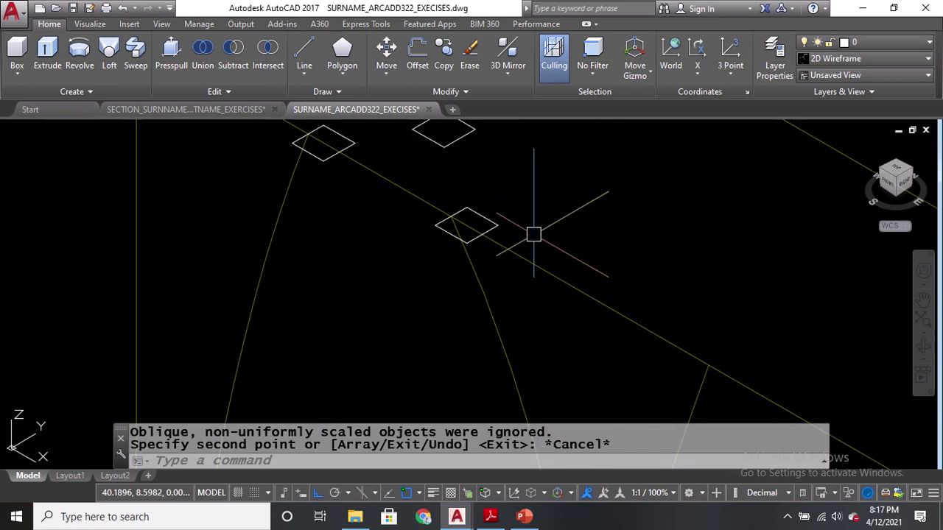
{"action": "left_click", "coordinate": [530, 278]}
{"action": "type", "text": "e"}
{"action": "key", "text": "Return"}
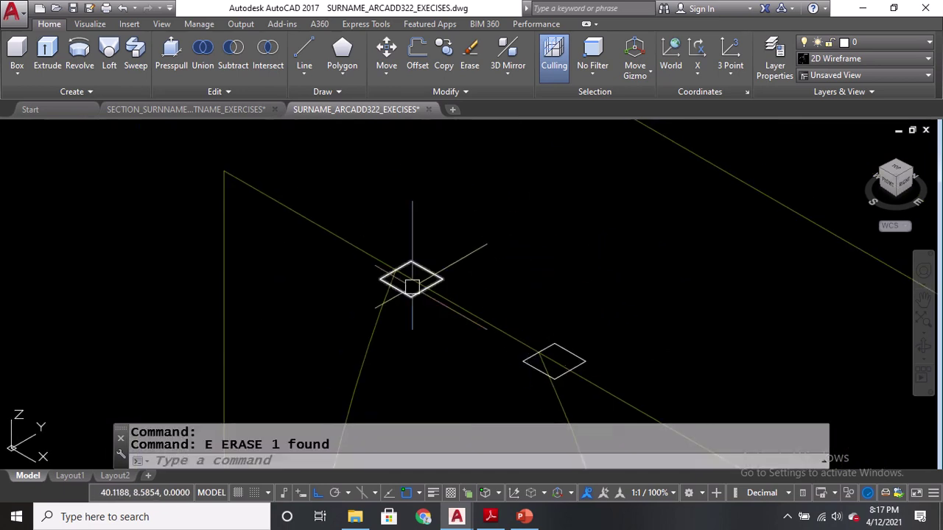
Move the first stem's square by its front edge midpoint onto the stem's upper endpoint
{"action": "scroll", "coordinate": [413, 289], "scroll_direction": "up", "scroll_amount": 3}
{"action": "type", "text": "m"}
{"action": "key", "text": "Return"}
{"action": "left_click", "coordinate": [381, 293]}
{"action": "key", "text": "Return"}
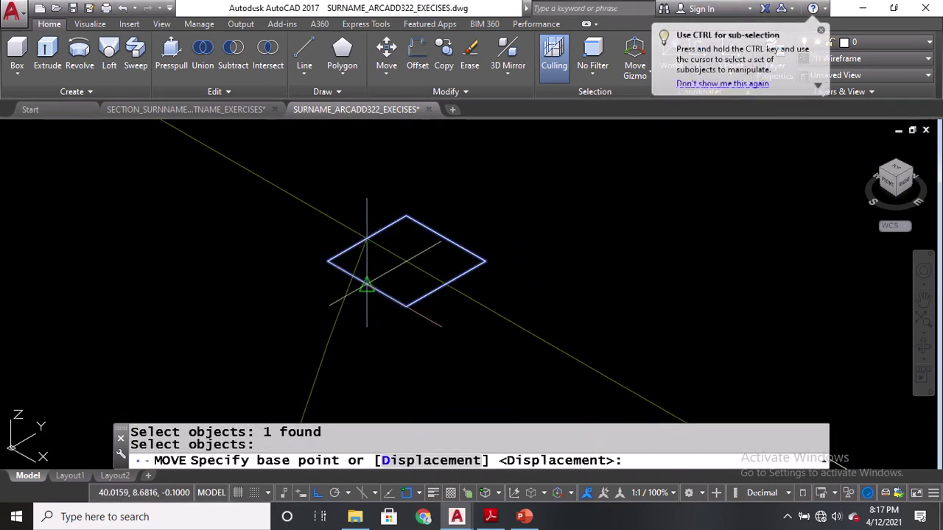
{"action": "left_click", "coordinate": [359, 280]}
{"action": "left_click", "coordinate": [381, 221]}
{"action": "scroll", "coordinate": [368, 236], "scroll_direction": "down", "scroll_amount": 4}
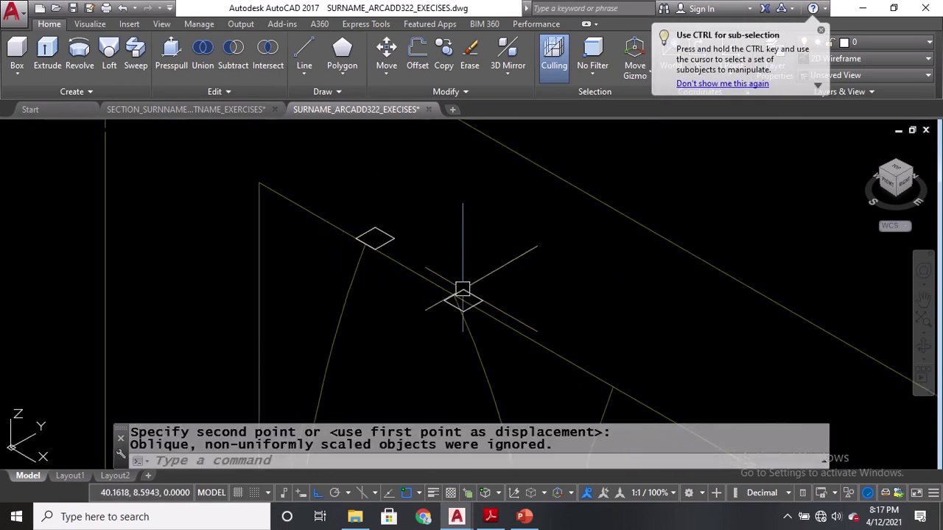
{"action": "middle_click_drag", "start_coordinate": [479, 284], "coordinate": [512, 241]}
{"action": "scroll", "coordinate": [522, 222], "scroll_direction": "up", "scroll_amount": 4}
{"action": "type", "text": "m"}
{"action": "key", "text": "Return"}
{"action": "left_click", "coordinate": [520, 219]}
{"action": "scroll", "coordinate": [493, 206], "scroll_direction": "down", "scroll_amount": 3}
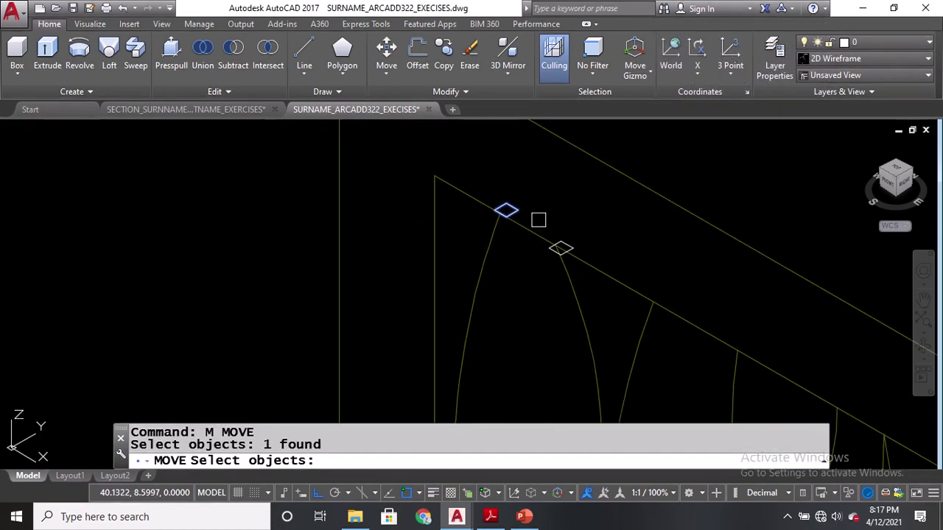
{"action": "key", "text": "Escape"}
{"action": "scroll", "coordinate": [571, 243], "scroll_direction": "up", "scroll_amount": 3}
{"action": "type", "text": "m"}
{"action": "key", "text": "Return"}
{"action": "key", "text": "Escape"}
Move the second stem's square by its front edge midpoint onto that stem's upper endpoint
{"action": "type", "text": "m"}
{"action": "key", "text": "Return"}
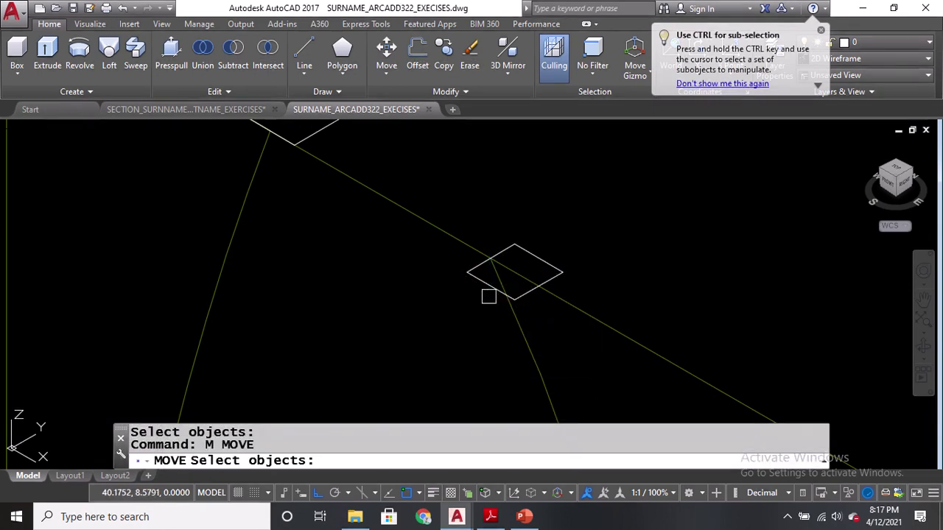
{"action": "left_click", "coordinate": [480, 285]}
{"action": "key", "text": "Return"}
{"action": "left_click", "coordinate": [491, 286]}
{"action": "left_click", "coordinate": [506, 271]}
{"action": "scroll", "coordinate": [449, 248], "scroll_direction": "down", "scroll_amount": 3}
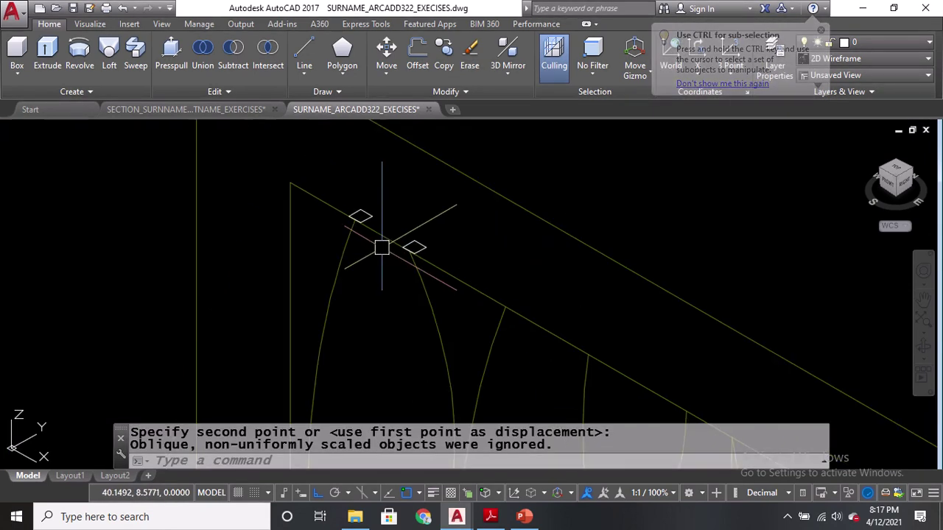
Copy the second stem's square by its front edge midpoint onto the upper ends of the third, fourth and fifth stems
{"action": "type", "text": "co"}
{"action": "key", "text": "Return"}
{"action": "scroll", "coordinate": [302, 244], "scroll_direction": "up", "scroll_amount": 8}
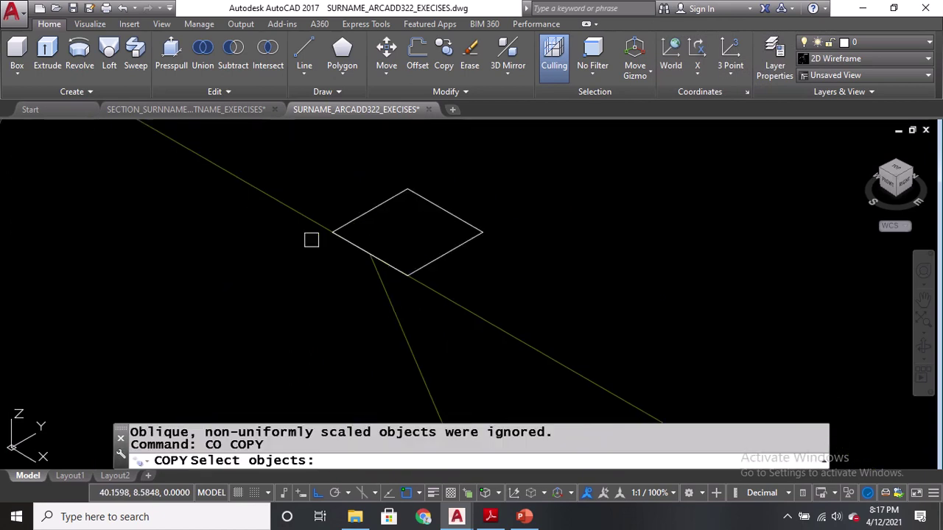
{"action": "left_click", "coordinate": [379, 205]}
{"action": "key", "text": "Return"}
{"action": "left_click", "coordinate": [368, 254]}
{"action": "scroll", "coordinate": [366, 243], "scroll_direction": "down", "scroll_amount": 5}
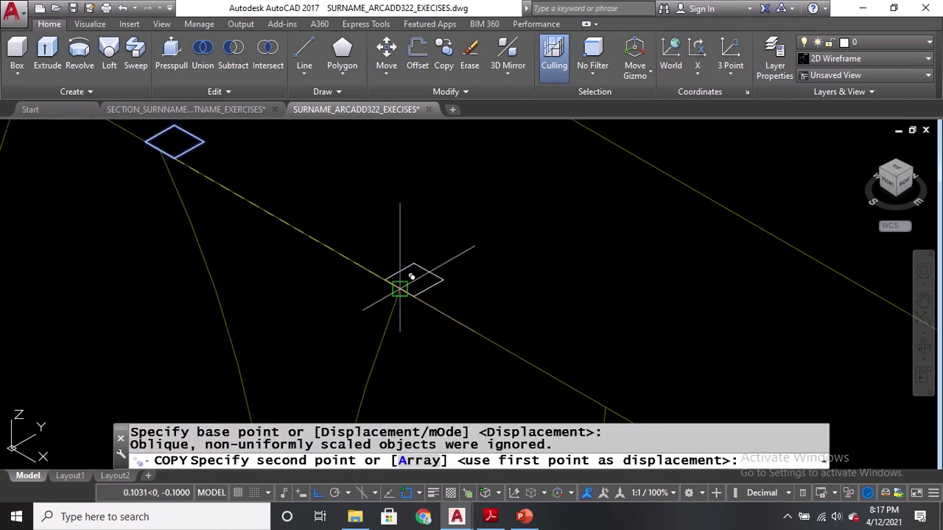
{"action": "left_click", "coordinate": [400, 289]}
{"action": "mouse_move", "coordinate": [400, 284]}
{"action": "middle_mouse_down"}
{"action": "mouse_move", "coordinate": [480, 273]}
{"action": "mouse_move", "coordinate": [360, 257]}
{"action": "mouse_move", "coordinate": [350, 247]}
{"action": "middle_mouse_up"}
{"action": "left_click", "coordinate": [375, 275]}
Place further square copies on the shared upper end of the two joined stems and on the remaining stem tops
{"action": "middle_click_drag", "start_coordinate": [495, 325], "coordinate": [376, 219]}
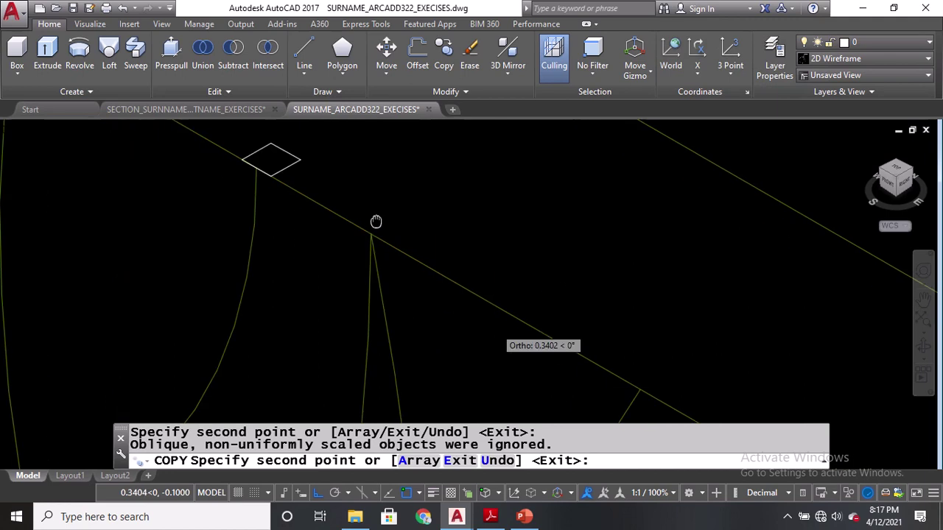
{"action": "scroll", "coordinate": [400, 221], "scroll_direction": "up", "scroll_amount": 4}
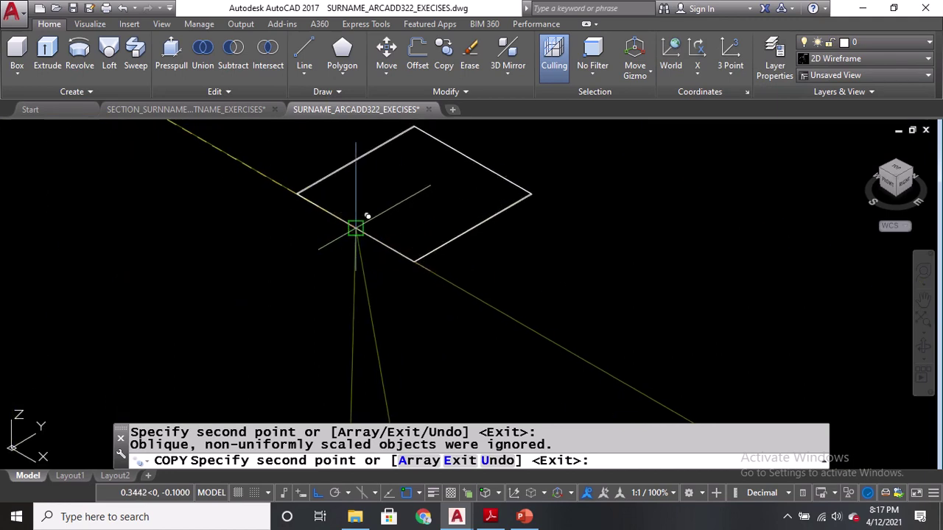
{"action": "left_click", "coordinate": [356, 228]}
{"action": "scroll", "coordinate": [344, 192], "scroll_direction": "down", "scroll_amount": 4}
{"action": "middle_click_drag", "start_coordinate": [479, 246], "coordinate": [370, 173]}
{"action": "left_click", "coordinate": [401, 218]}
{"action": "middle_click_drag", "start_coordinate": [448, 243], "coordinate": [414, 177]}
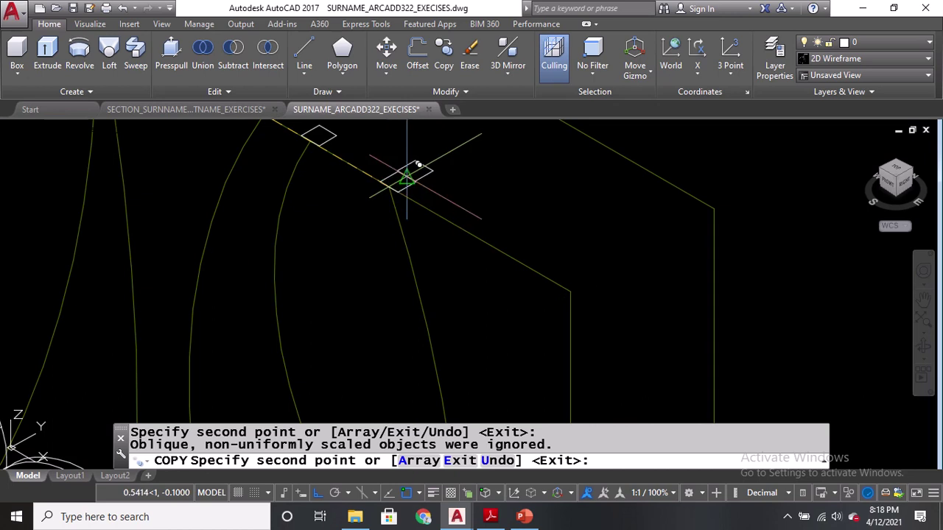
{"action": "scroll", "coordinate": [390, 164], "scroll_direction": "down", "scroll_amount": 4}
{"action": "left_click", "coordinate": [420, 155]}
Copy the square profile onto the lower ends of stems along the flower panel's inner bottom edge
{"action": "middle_click_drag", "start_coordinate": [378, 295], "coordinate": [554, 310]}
{"action": "middle_click_drag", "start_coordinate": [480, 257], "coordinate": [497, 269]}
{"action": "scroll", "coordinate": [509, 282], "scroll_direction": "up", "scroll_amount": 5}
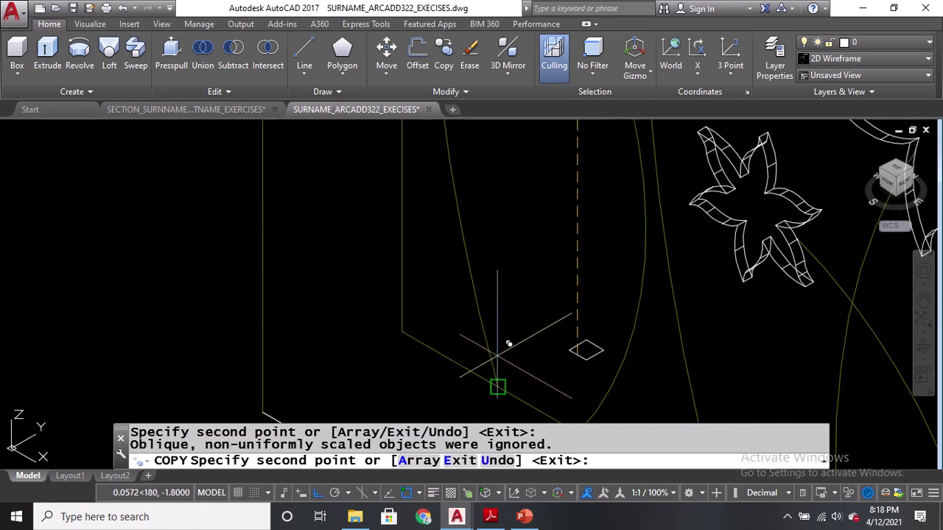
{"action": "scroll", "coordinate": [498, 295], "scroll_direction": "down", "scroll_amount": 6}
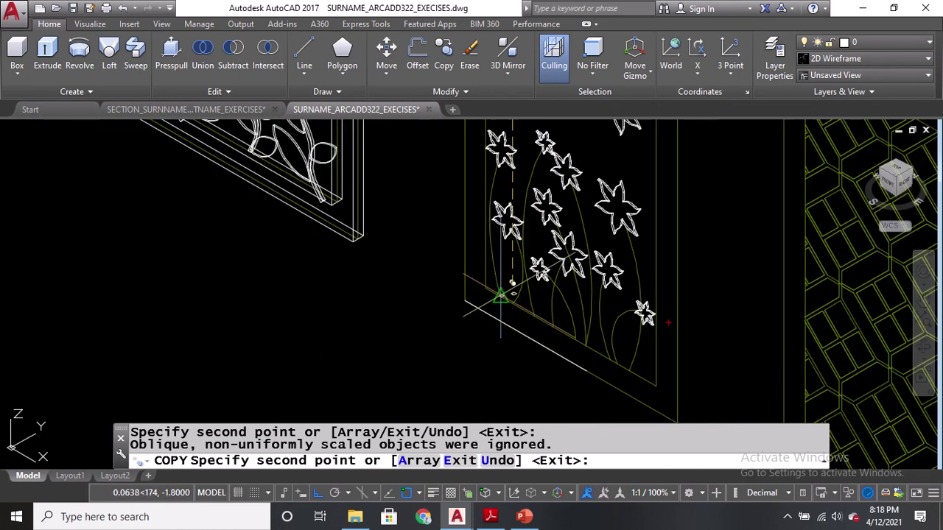
{"action": "scroll", "coordinate": [504, 317], "scroll_direction": "up", "scroll_amount": 3}
{"action": "middle_click_drag", "start_coordinate": [504, 316], "coordinate": [494, 185]}
{"action": "scroll", "coordinate": [487, 185], "scroll_direction": "up", "scroll_amount": 5}
{"action": "left_click", "coordinate": [454, 302]}
{"action": "middle_click_drag", "start_coordinate": [648, 379], "coordinate": [404, 125]}
{"action": "left_click", "coordinate": [432, 177]}
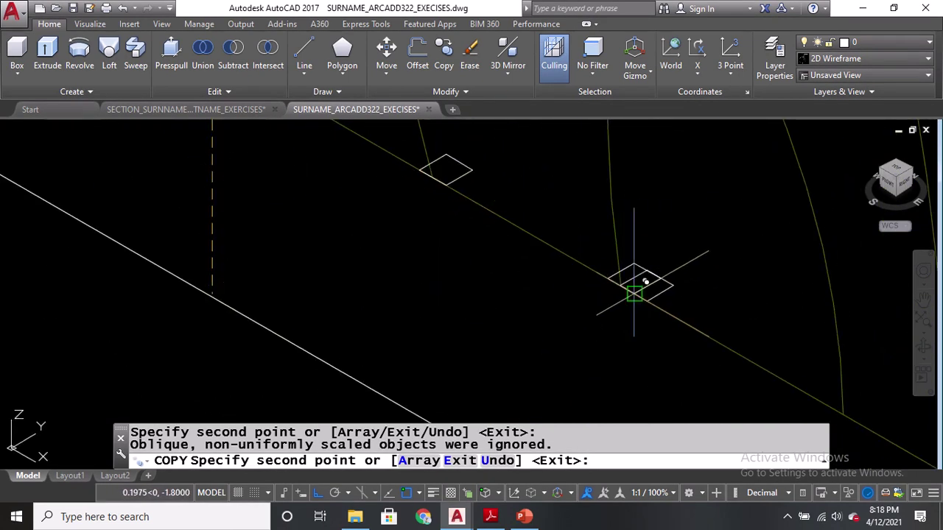
Place square copies on the remaining lower stem ends, including the joined stems' shared end, and finish copying
{"action": "scroll", "coordinate": [641, 280], "scroll_direction": "down", "scroll_amount": 4}
{"action": "scroll", "coordinate": [543, 266], "scroll_direction": "up", "scroll_amount": 2}
{"action": "scroll", "coordinate": [525, 291], "scroll_direction": "up", "scroll_amount": 3}
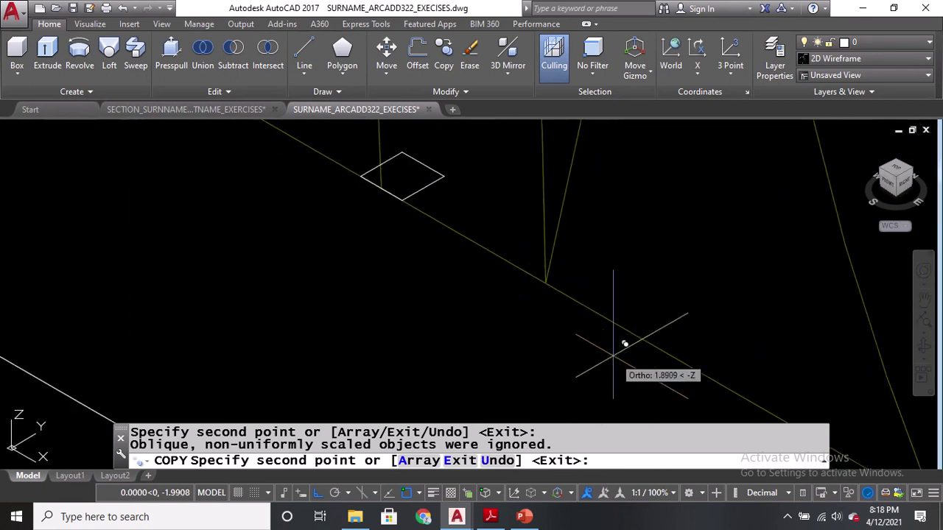
{"action": "scroll", "coordinate": [518, 267], "scroll_direction": "down", "scroll_amount": 2}
{"action": "middle_click_drag", "start_coordinate": [648, 354], "coordinate": [511, 326]}
{"action": "left_click", "coordinate": [587, 361]}
{"action": "middle_click_drag", "start_coordinate": [790, 382], "coordinate": [635, 233]}
{"action": "scroll", "coordinate": [583, 331], "scroll_direction": "down", "scroll_amount": 5}
{"action": "key", "text": "Return"}
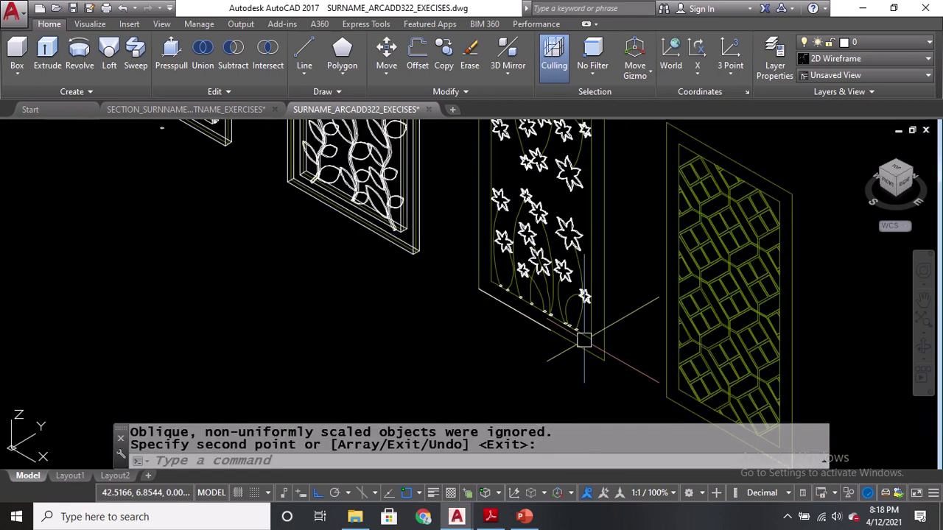
Sweep the first lower square along the leftmost lower stem as a solid
{"action": "left_click", "coordinate": [135, 56]}
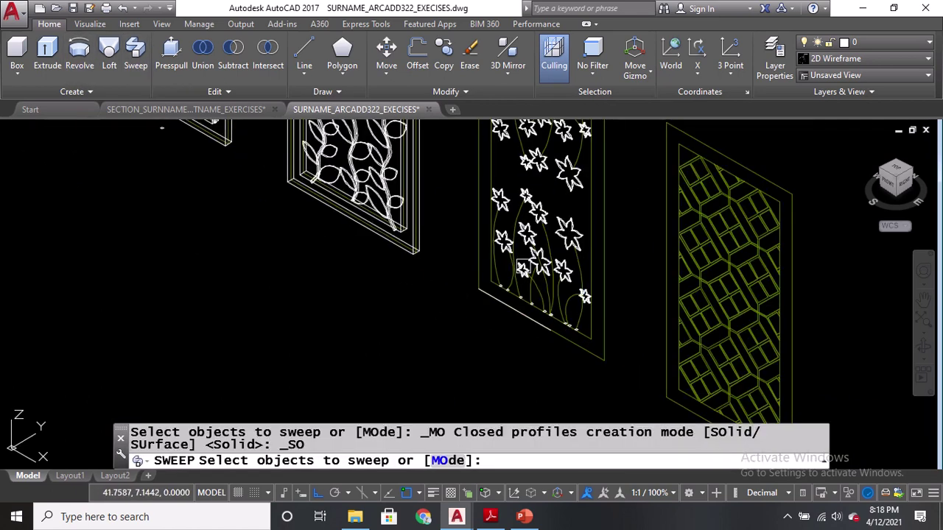
{"action": "scroll", "coordinate": [388, 318], "scroll_direction": "up", "scroll_amount": 5}
{"action": "scroll", "coordinate": [398, 320], "scroll_direction": "up", "scroll_amount": 2}
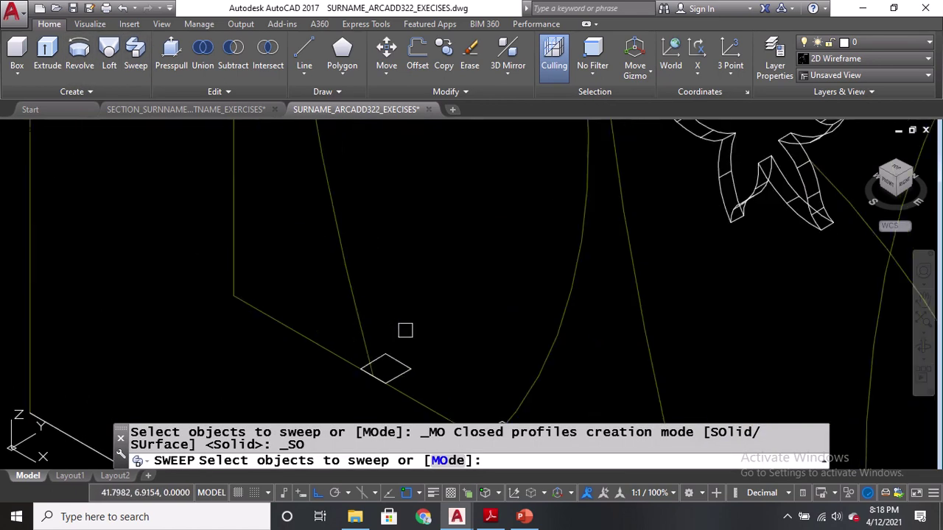
{"action": "left_click", "coordinate": [364, 373]}
{"action": "key", "text": "Return"}
{"action": "left_click", "coordinate": [327, 298]}
{"action": "scroll", "coordinate": [341, 298], "scroll_direction": "down", "scroll_amount": 5}
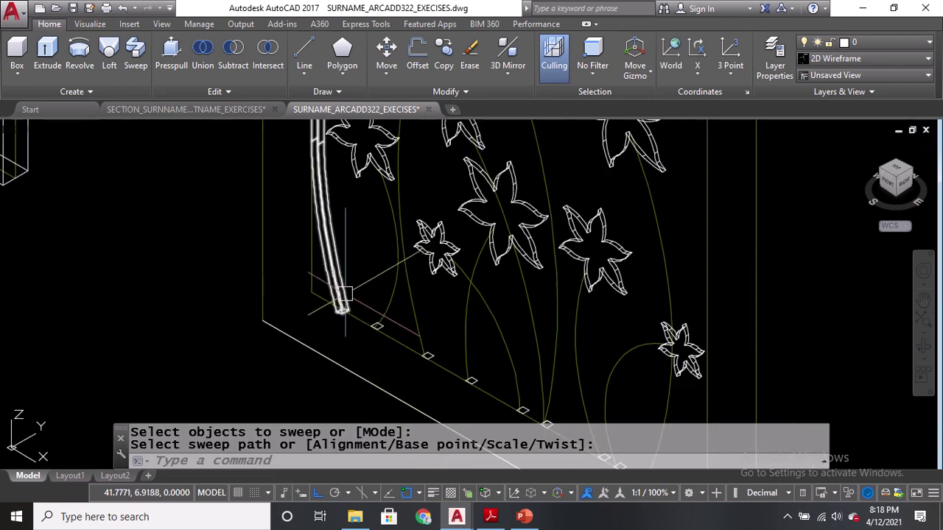
Sweep the second and third lower squares along their own stems
{"action": "key", "text": "Return"}
{"action": "scroll", "coordinate": [380, 336], "scroll_direction": "up", "scroll_amount": 4}
{"action": "left_click", "coordinate": [383, 298]}
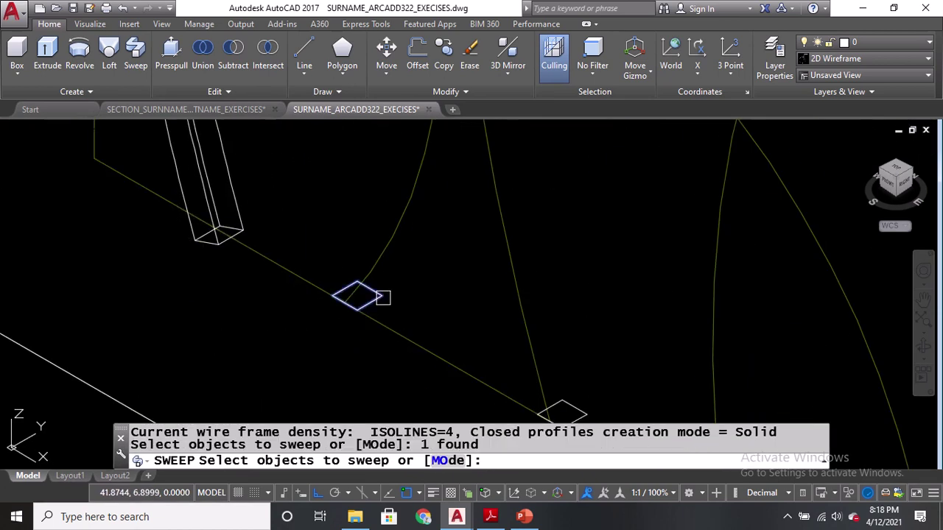
{"action": "key", "text": "Return"}
{"action": "left_click", "coordinate": [394, 240]}
{"action": "middle_click_drag", "start_coordinate": [558, 400], "coordinate": [482, 269]}
{"action": "key", "text": "Return"}
{"action": "left_click", "coordinate": [498, 276]}
{"action": "key", "text": "Return"}
{"action": "left_click", "coordinate": [467, 262]}
Sweep the fourth and fifth lower squares along their own stems
{"action": "middle_click_drag", "start_coordinate": [618, 299], "coordinate": [475, 222]}
{"action": "key", "text": "Return"}
{"action": "left_click", "coordinate": [534, 299]}
{"action": "key", "text": "Return"}
{"action": "left_click", "coordinate": [503, 242]}
{"action": "scroll", "coordinate": [418, 238], "scroll_direction": "down", "scroll_amount": 3}
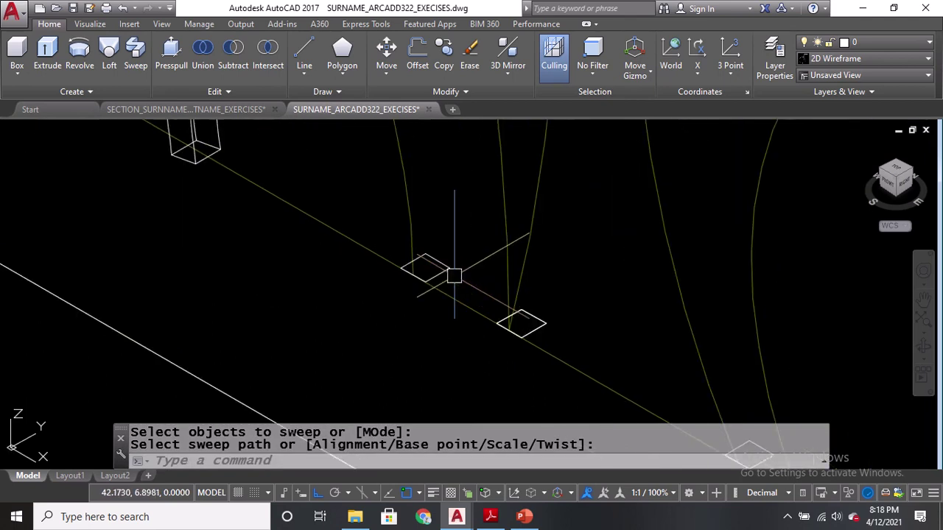
{"action": "scroll", "coordinate": [458, 277], "scroll_direction": "up", "scroll_amount": 2}
{"action": "key", "text": "Return"}
{"action": "left_click", "coordinate": [446, 268]}
{"action": "key", "text": "Return"}
{"action": "left_click", "coordinate": [408, 232]}
Sweep both squares at the shared lower end along the two joined stems, one square per stem
{"action": "middle_click_drag", "start_coordinate": [560, 308], "coordinate": [459, 280]}
{"action": "key", "text": "Return"}
{"action": "left_click", "coordinate": [427, 295]}
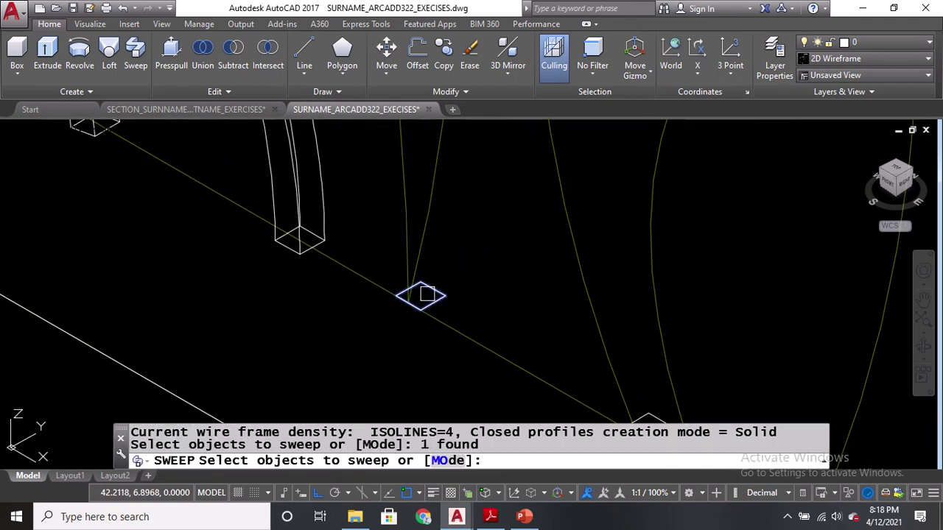
{"action": "key", "text": "Return"}
{"action": "left_click", "coordinate": [427, 225]}
{"action": "key", "text": "Return"}
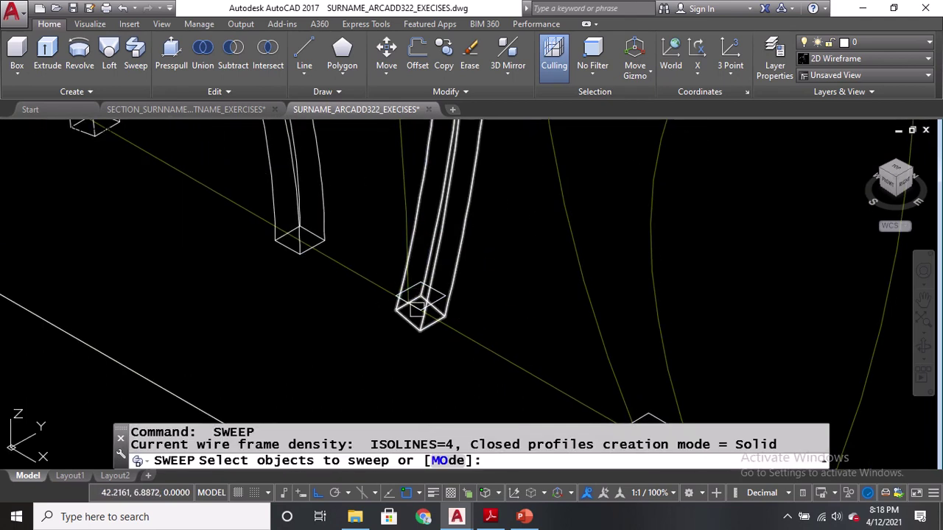
{"action": "scroll", "coordinate": [435, 298], "scroll_direction": "up", "scroll_amount": 2}
{"action": "left_click", "coordinate": [442, 297]}
{"action": "key", "text": "Return"}
{"action": "left_click", "coordinate": [366, 233]}
{"action": "scroll", "coordinate": [349, 236], "scroll_direction": "down", "scroll_amount": 3}
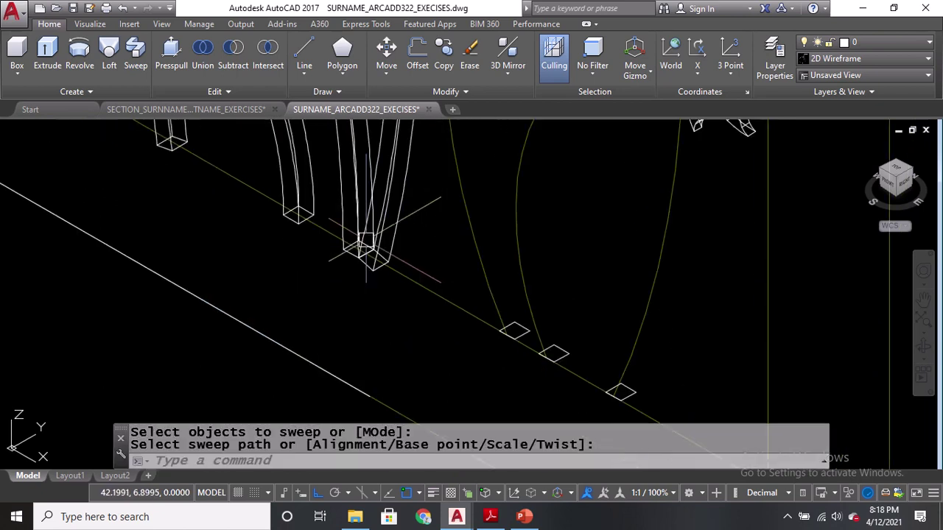
Sweep the next two lower squares beyond the joined pair along their stems
{"action": "scroll", "coordinate": [444, 266], "scroll_direction": "up", "scroll_amount": 2}
{"action": "key", "text": "Return"}
{"action": "left_click", "coordinate": [501, 334]}
{"action": "key", "text": "Return"}
{"action": "left_click", "coordinate": [451, 288]}
{"action": "left_click", "coordinate": [442, 212]}
{"action": "scroll", "coordinate": [489, 207], "scroll_direction": "down", "scroll_amount": 2}
{"action": "key", "text": "Return"}
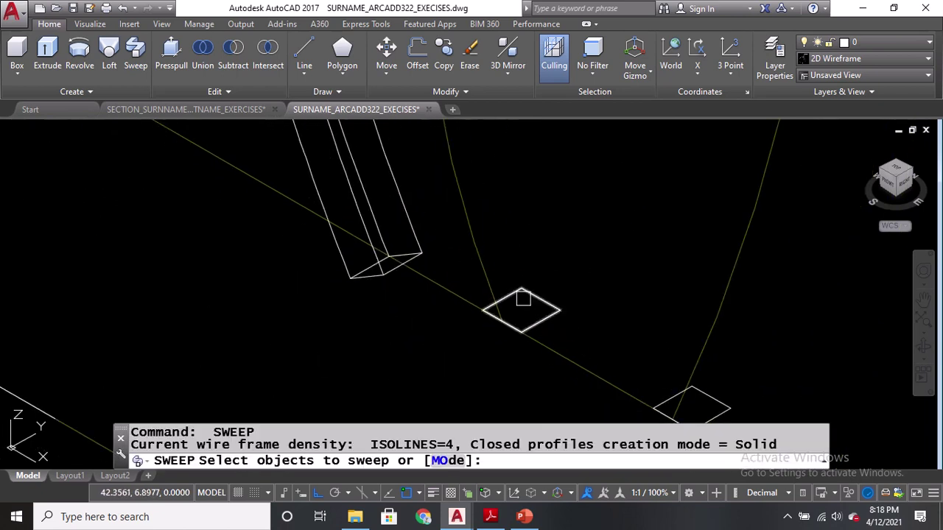
{"action": "left_click", "coordinate": [525, 289]}
{"action": "key", "text": "Return"}
{"action": "left_click", "coordinate": [489, 268]}
{"action": "scroll", "coordinate": [537, 309], "scroll_direction": "down", "scroll_amount": 2}
Sweep the last lower square along the rightmost lower stem
{"action": "key", "text": "Return"}
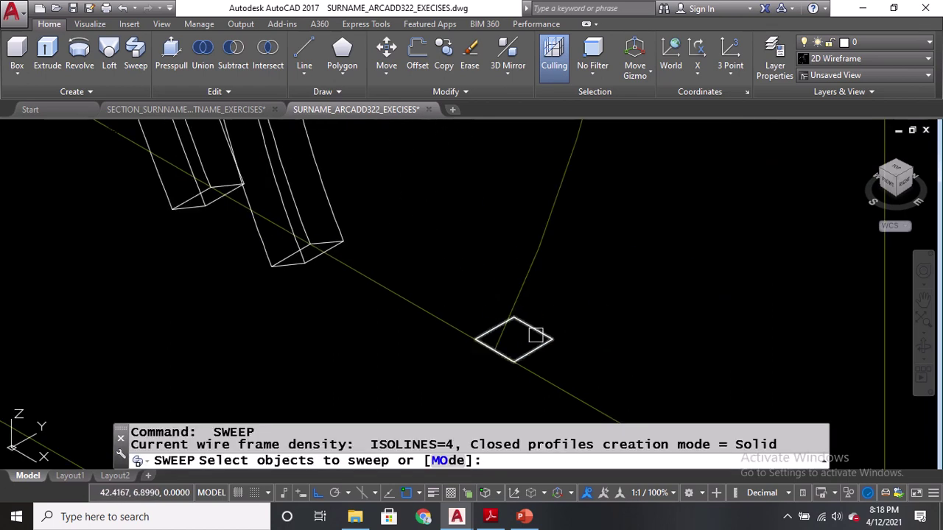
{"action": "left_click", "coordinate": [530, 328]}
{"action": "key", "text": "Return"}
{"action": "left_click", "coordinate": [522, 290]}
{"action": "scroll", "coordinate": [522, 290], "scroll_direction": "down", "scroll_amount": 3}
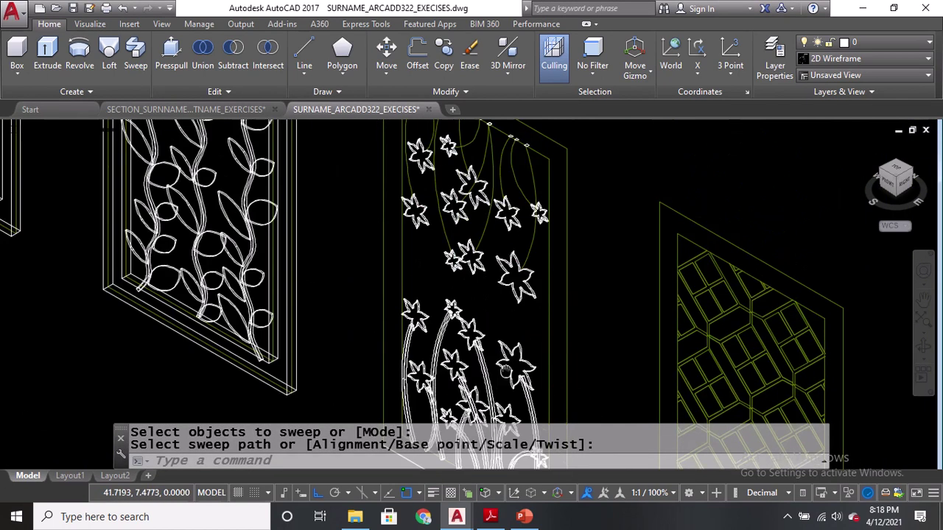
Sweep the first and second upper squares along the two leftmost hanging stems
{"action": "scroll", "coordinate": [448, 312], "scroll_direction": "up", "scroll_amount": 6}
{"action": "key", "text": "Return"}
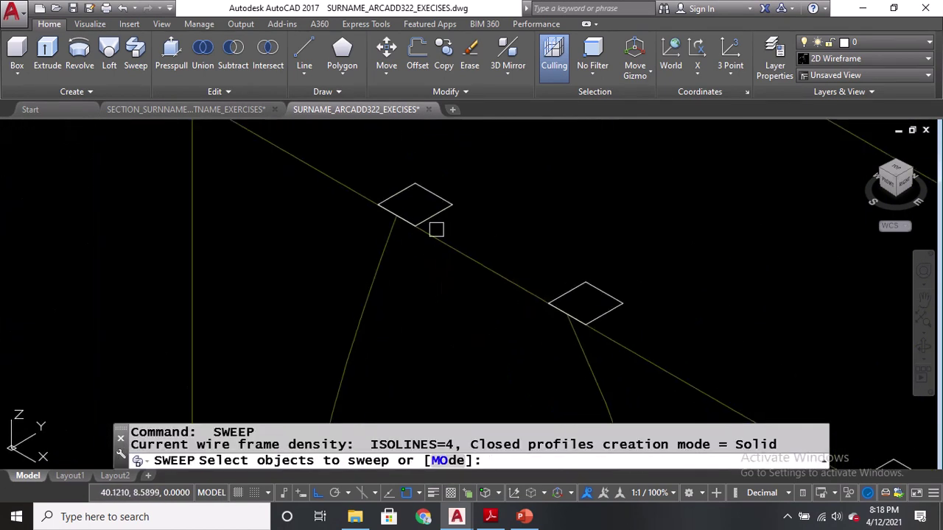
{"action": "left_click", "coordinate": [432, 215]}
{"action": "key", "text": "Return"}
{"action": "left_click", "coordinate": [374, 265]}
{"action": "scroll", "coordinate": [445, 329], "scroll_direction": "up", "scroll_amount": 3}
{"action": "key", "text": "Return"}
{"action": "left_click", "coordinate": [550, 234]}
{"action": "key", "text": "Return"}
{"action": "left_click", "coordinate": [519, 265]}
{"action": "scroll", "coordinate": [509, 265], "scroll_direction": "down", "scroll_amount": 3}
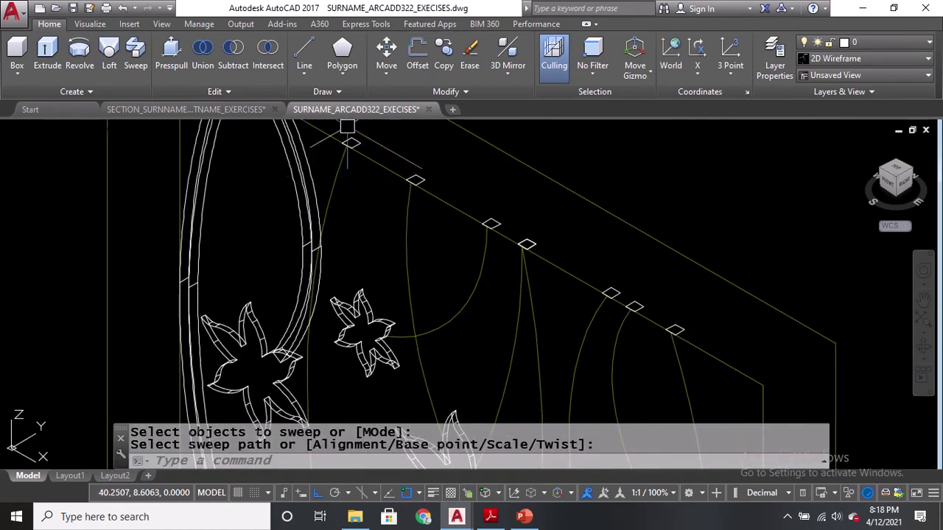
Sweep the third upper square along its hanging stem
{"action": "scroll", "coordinate": [370, 166], "scroll_direction": "up", "scroll_amount": 3}
{"action": "key", "text": "Return"}
{"action": "key", "text": "Return"}
{"action": "key", "text": "Return"}
{"action": "left_click", "coordinate": [362, 174]}
{"action": "key", "text": "Return"}
{"action": "left_click", "coordinate": [325, 217]}
{"action": "scroll", "coordinate": [325, 218], "scroll_direction": "down", "scroll_amount": 3}
{"action": "scroll", "coordinate": [390, 212], "scroll_direction": "up", "scroll_amount": 3}
{"action": "key", "text": "Return"}
{"action": "left_click", "coordinate": [346, 198]}
{"action": "left_click", "coordinate": [283, 258]}
{"action": "key", "text": "Return"}
{"action": "key", "text": "Escape"}
Sweep the fourth upper square along its hanging stem
{"action": "type", "text": "SWEEP"}
{"action": "key", "text": "Return"}
{"action": "left_click", "coordinate": [332, 197]}
{"action": "key", "text": "Return"}
{"action": "left_click", "coordinate": [294, 259]}
Sweep the fifth upper square along the curved stem just before the joined pair
{"action": "scroll", "coordinate": [353, 162], "scroll_direction": "down", "scroll_amount": 5}
{"action": "scroll", "coordinate": [439, 218], "scroll_direction": "up", "scroll_amount": 4}
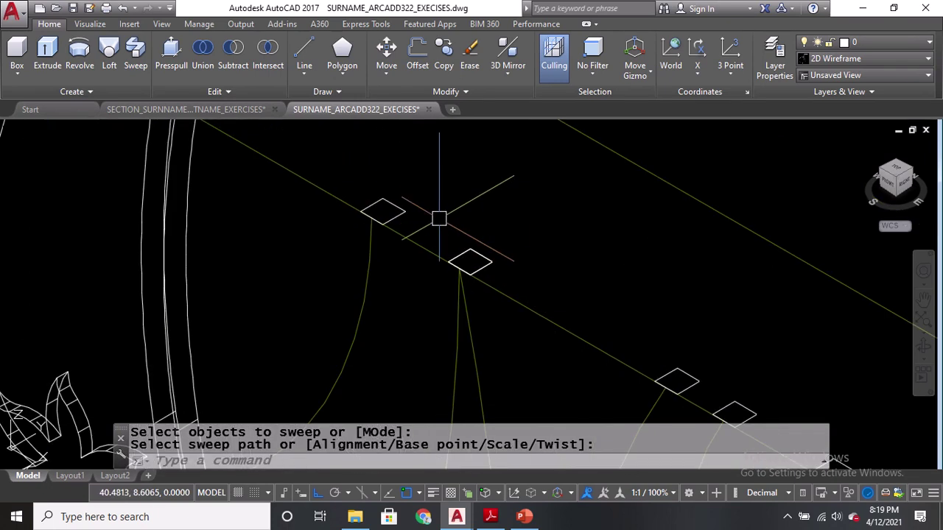
{"action": "type", "text": "SWEEP"}
{"action": "key", "text": "Return"}
{"action": "left_click", "coordinate": [375, 209]}
{"action": "key", "text": "Return"}
{"action": "left_click", "coordinate": [375, 251]}
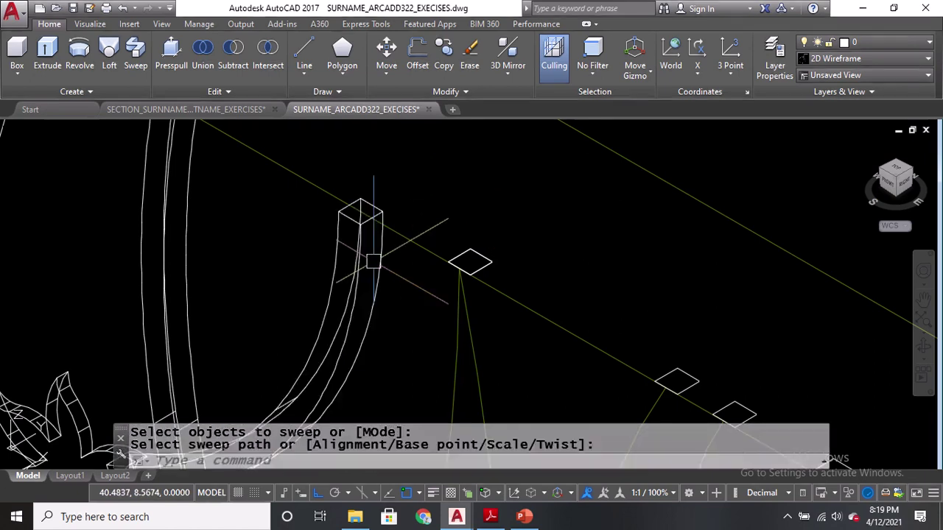
Sweep one square at the shared upper end along the right one of the two joined stems
{"action": "scroll", "coordinate": [403, 193], "scroll_direction": "down", "scroll_amount": 4}
{"action": "scroll", "coordinate": [429, 214], "scroll_direction": "up", "scroll_amount": 6}
{"action": "key", "text": "Return"}
{"action": "left_click", "coordinate": [432, 215]}
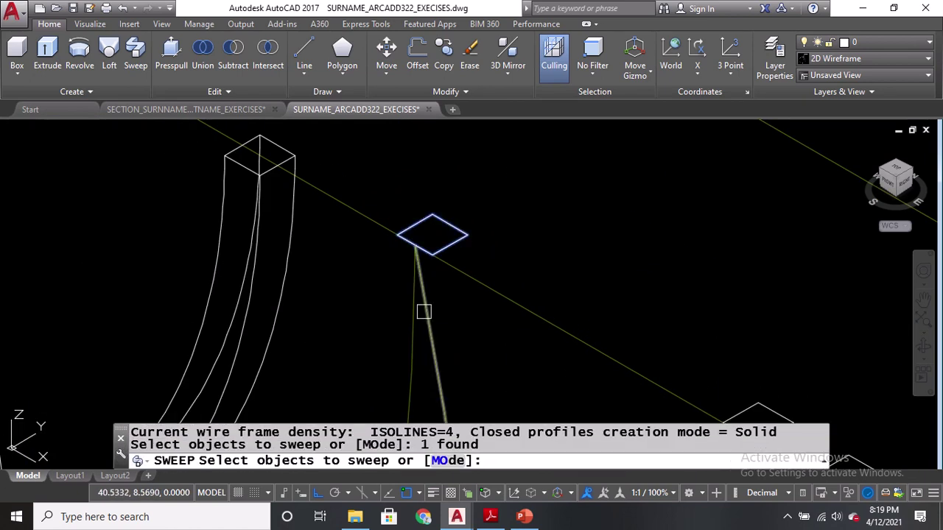
{"action": "key", "text": "Return"}
{"action": "left_click", "coordinate": [426, 316]}
Try to sweep the other joined upper stem, picking the stem curve as the object and the square as the path
{"action": "key", "text": "Return"}
{"action": "left_click", "coordinate": [410, 391]}
{"action": "key", "text": "Return"}
{"action": "left_click", "coordinate": [452, 223]}
{"action": "scroll", "coordinate": [430, 202], "scroll_direction": "down", "scroll_amount": 2}
{"action": "middle_click_drag", "start_coordinate": [474, 325], "coordinate": [474, 166]}
{"action": "scroll", "coordinate": [483, 389], "scroll_direction": "down", "scroll_amount": 3}
{"action": "scroll", "coordinate": [483, 383], "scroll_direction": "up", "scroll_amount": 3}
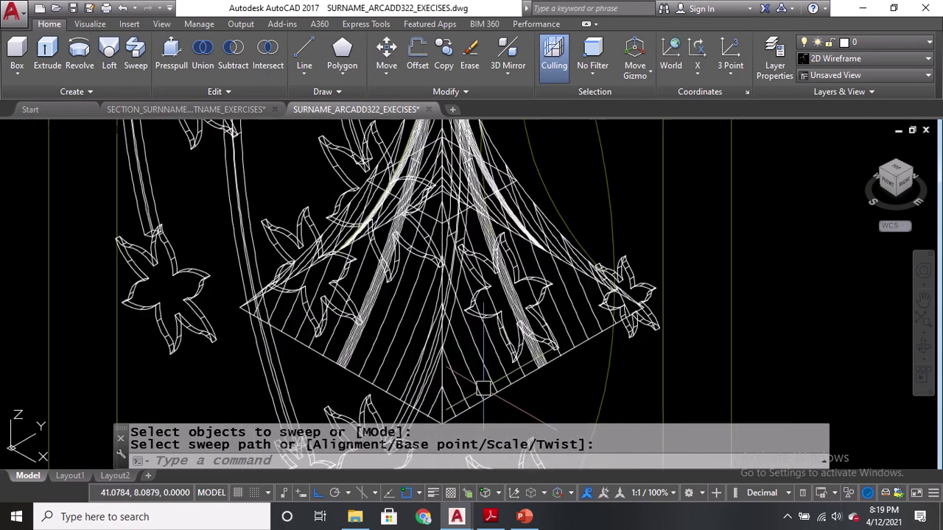
Erase the oversized swept solid covering the upper flowers
{"action": "key", "text": "Escape"}
{"action": "left_click", "coordinate": [475, 379]}
{"action": "type", "text": "e"}
{"action": "key", "text": "Return"}
{"action": "scroll", "coordinate": [476, 379], "scroll_direction": "down", "scroll_amount": 4}
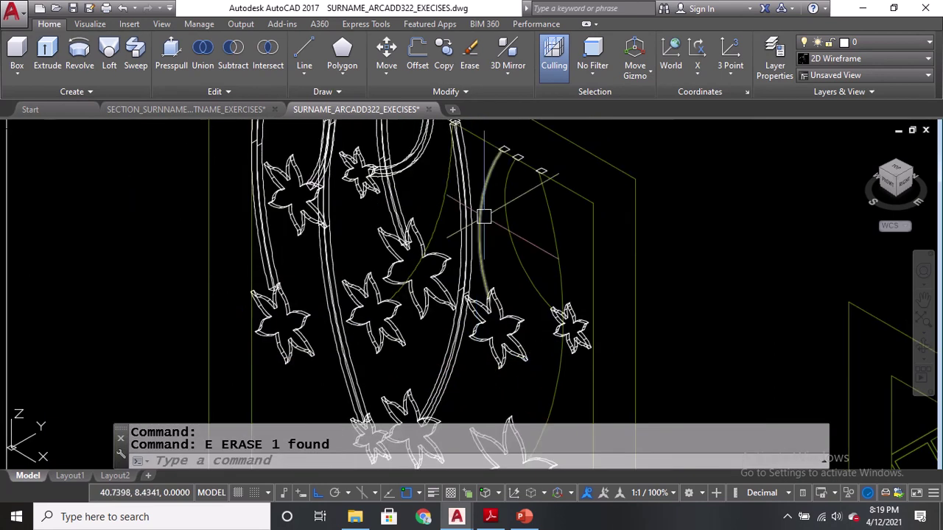
Sweep the remaining square at the shared upper end along the left one of the two joined stems
{"action": "scroll", "coordinate": [474, 270], "scroll_direction": "up", "scroll_amount": 6}
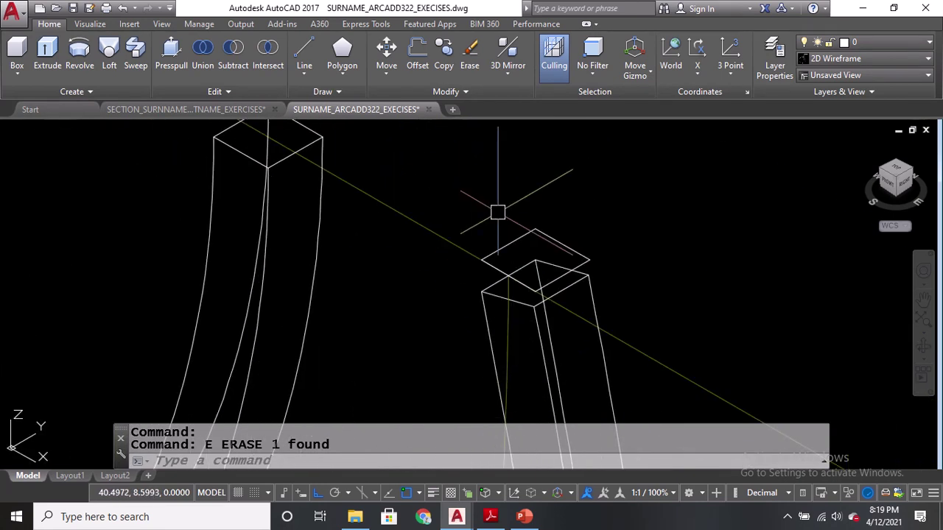
{"action": "type", "text": "SWEEP"}
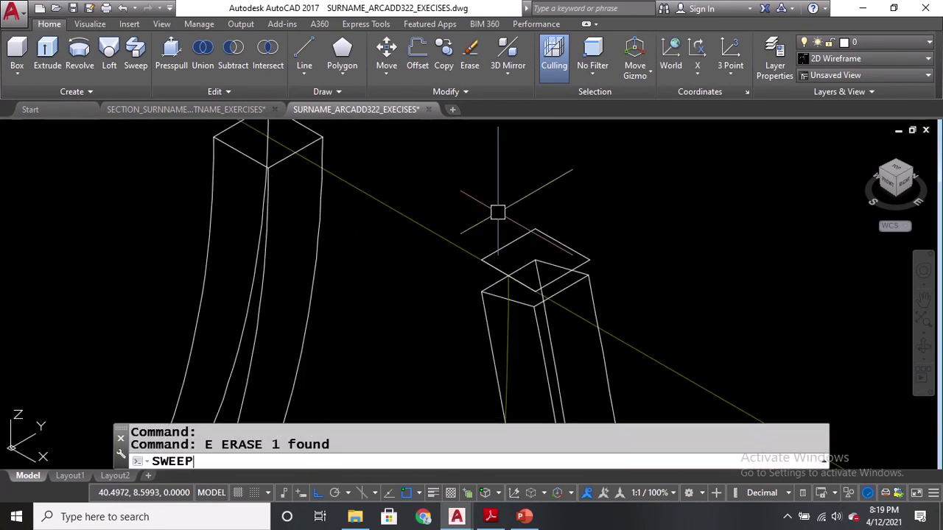
{"action": "key", "text": "Return"}
{"action": "left_click", "coordinate": [509, 245]}
{"action": "key", "text": "Return"}
{"action": "left_click", "coordinate": [505, 344]}
Sweep the next two upper squares beyond the joined pair along their hanging stems
{"action": "scroll", "coordinate": [506, 344], "scroll_direction": "down", "scroll_amount": 3}
{"action": "scroll", "coordinate": [467, 234], "scroll_direction": "up", "scroll_amount": 5}
{"action": "key", "text": "Return"}
{"action": "left_click", "coordinate": [384, 265]}
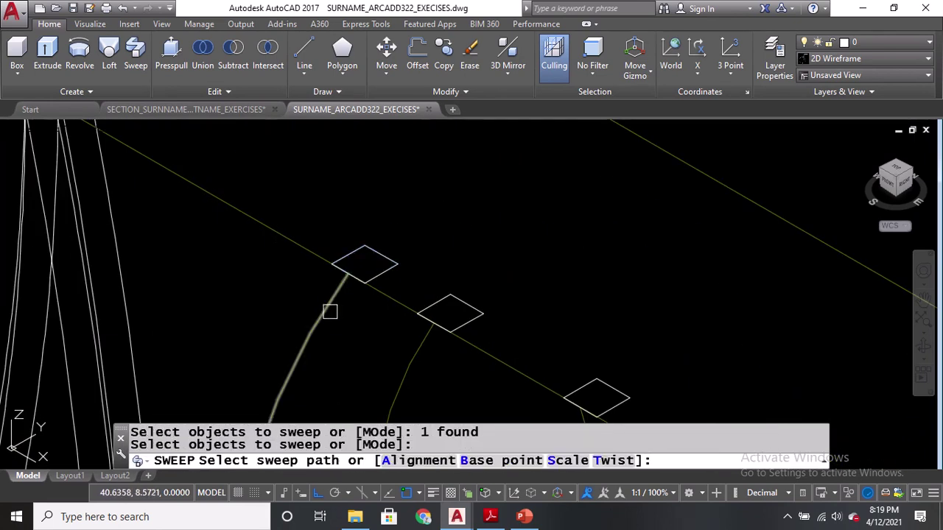
{"action": "mouse_move", "coordinate": [330, 312]}
{"action": "middle_mouse_down"}
{"action": "mouse_move", "coordinate": [405, 233]}
{"action": "mouse_move", "coordinate": [411, 212]}
{"action": "middle_mouse_up"}
{"action": "key", "text": "Return"}
{"action": "left_click", "coordinate": [488, 201]}
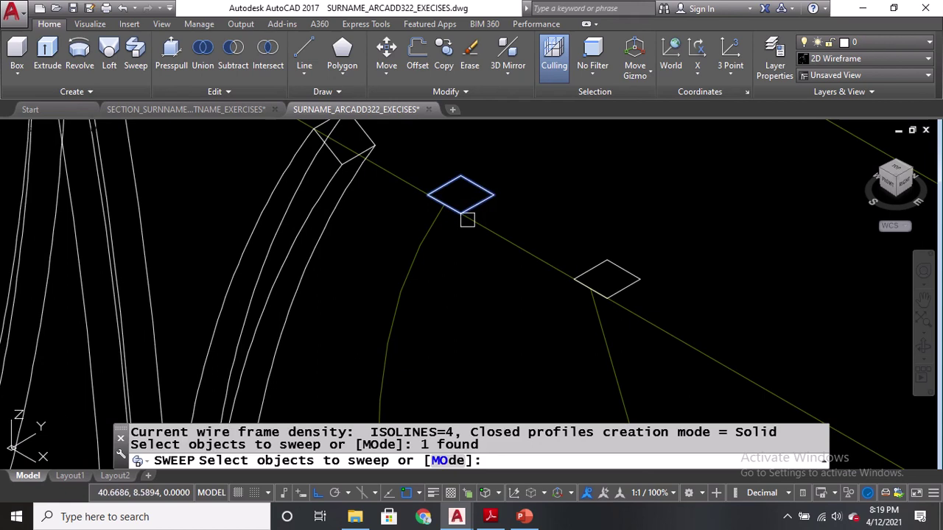
{"action": "key", "text": "Return"}
{"action": "left_click", "coordinate": [422, 247]}
{"action": "scroll", "coordinate": [423, 249], "scroll_direction": "down", "scroll_amount": 3}
Sweep the last upper square along the rightmost hanging stem
{"action": "scroll", "coordinate": [484, 252], "scroll_direction": "up", "scroll_amount": 4}
{"action": "key", "text": "Return"}
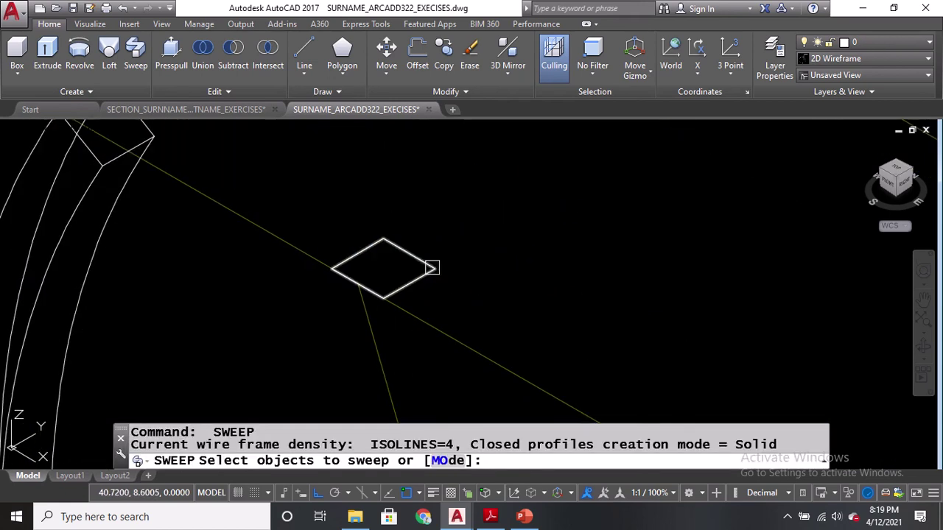
{"action": "left_click", "coordinate": [429, 271]}
{"action": "key", "text": "Return"}
{"action": "left_click", "coordinate": [374, 336]}
{"action": "scroll", "coordinate": [466, 150], "scroll_direction": "down", "scroll_amount": 7}
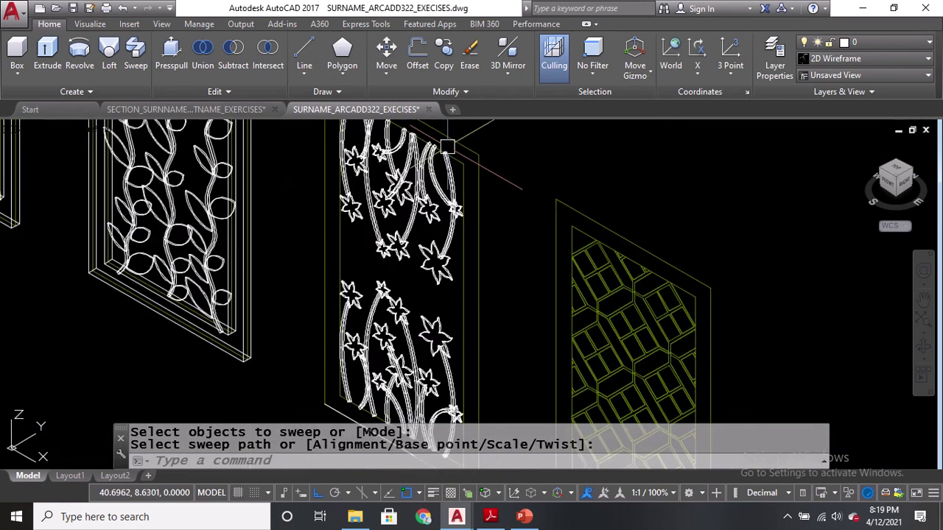
Copy the leaf panel's solid frame onto the flower panel, using the matching lower inner corners as base and destination points
{"action": "middle_click_drag", "start_coordinate": [487, 310], "coordinate": [562, 255]}
{"action": "scroll", "coordinate": [254, 251], "scroll_direction": "up", "scroll_amount": 1}
{"action": "type", "text": "CO"}
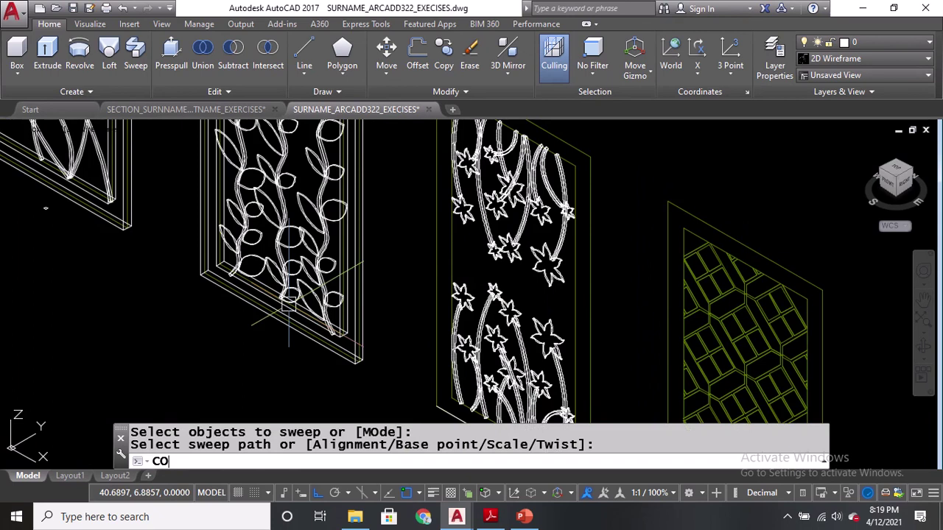
{"action": "key", "text": "Return"}
{"action": "scroll", "coordinate": [277, 239], "scroll_direction": "up", "scroll_amount": 5}
{"action": "left_click", "coordinate": [278, 235]}
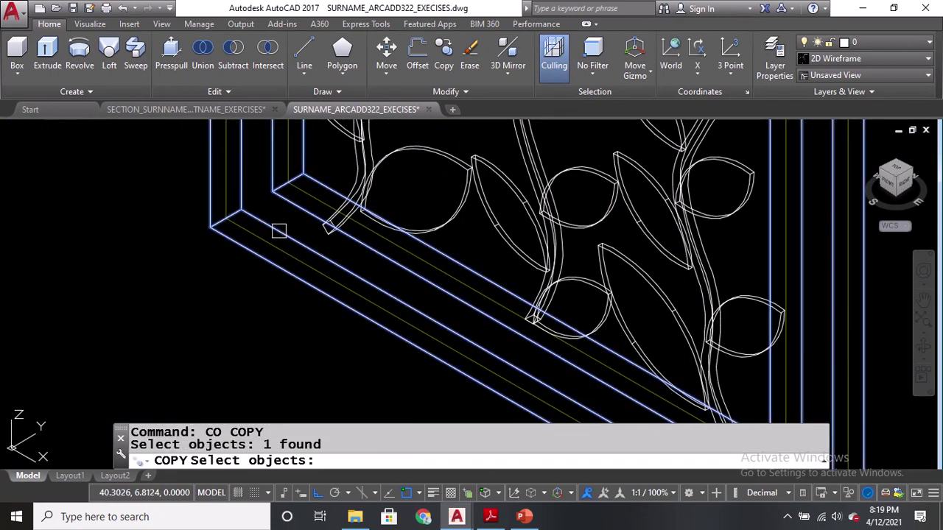
{"action": "key", "text": "Return"}
{"action": "left_click", "coordinate": [288, 182]}
{"action": "scroll", "coordinate": [288, 182], "scroll_direction": "down", "scroll_amount": 5}
{"action": "scroll", "coordinate": [369, 205], "scroll_direction": "up", "scroll_amount": 6}
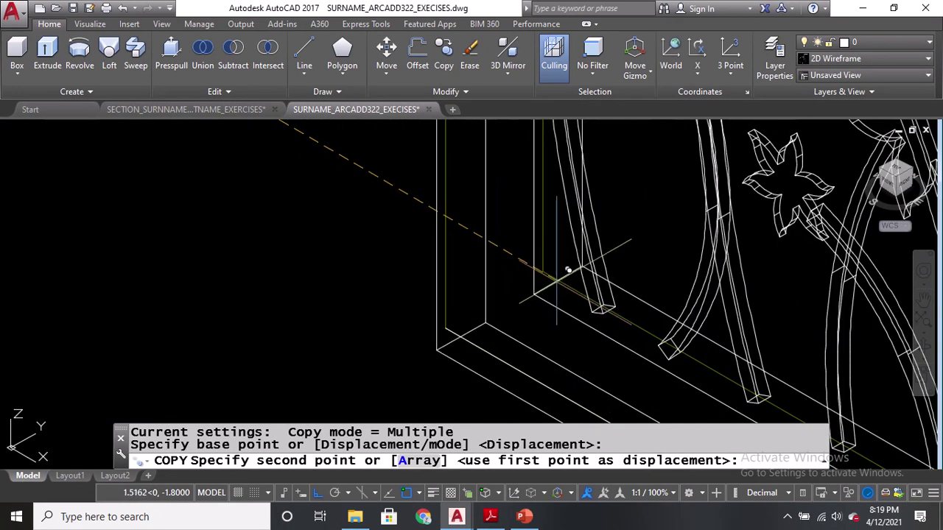
{"action": "left_click", "coordinate": [542, 267]}
{"action": "key", "text": "Return"}
Display the row of decorative panels in the Realistic visual style
{"action": "scroll", "coordinate": [414, 257], "scroll_direction": "down", "scroll_amount": 5}
{"action": "middle_click_drag", "start_coordinate": [504, 262], "coordinate": [526, 262]}
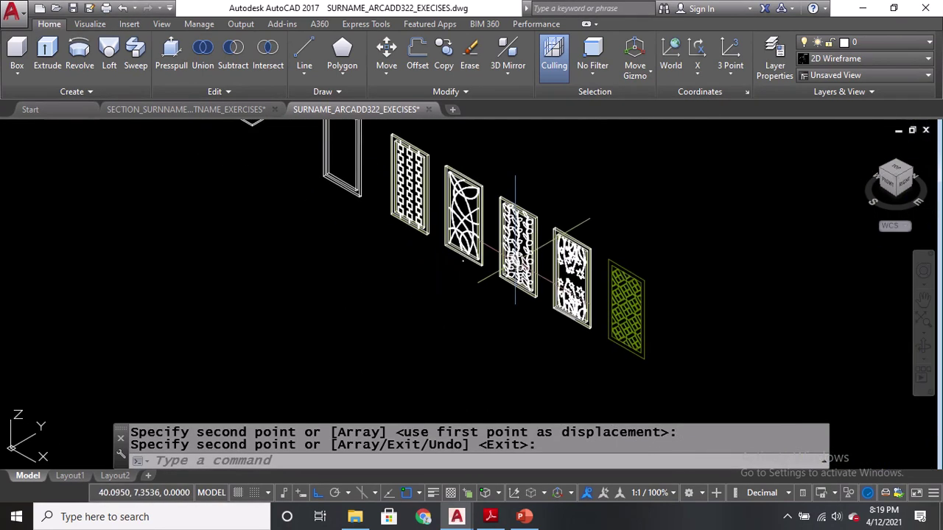
{"action": "type", "text": "VS"}
{"action": "key", "text": "Return"}
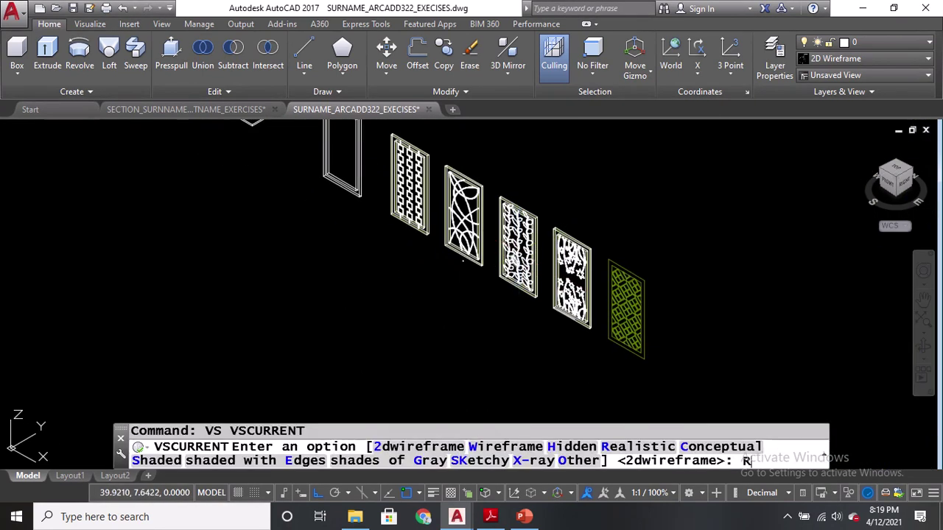
{"action": "type", "text": "R"}
{"action": "key", "text": "Return"}
{"action": "scroll", "coordinate": [479, 228], "scroll_direction": "up", "scroll_amount": 5}
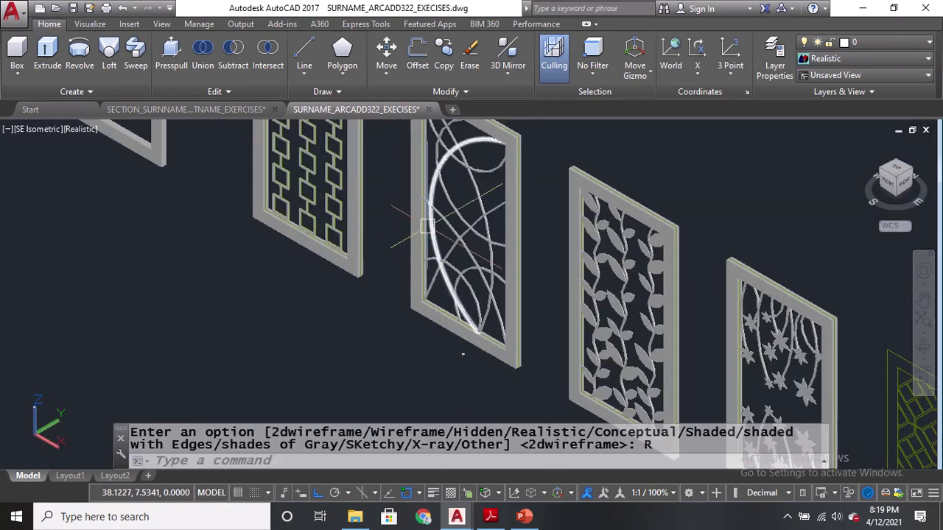
{"action": "middle_click_drag", "start_coordinate": [596, 360], "coordinate": [501, 317]}
{"action": "scroll", "coordinate": [547, 277], "scroll_direction": "down", "scroll_amount": 3}
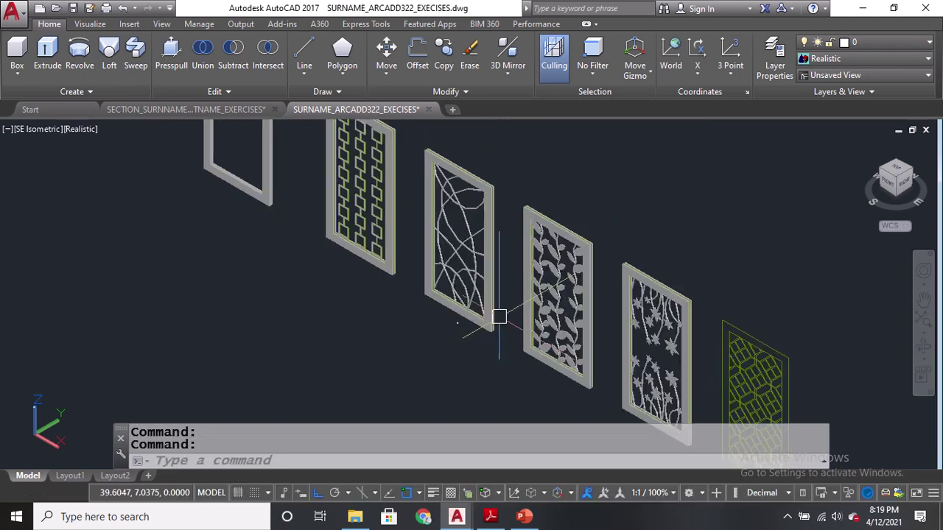
Orbit to a near-frontal view and examine the solid screen panels from the square-chain panel to the remaining lattice panel
{"action": "type", "text": "3DO"}
{"action": "key", "text": "Return"}
{"action": "left_click_drag", "start_coordinate": [532, 329], "coordinate": [655, 310]}
{"action": "middle_click_drag", "start_coordinate": [655, 311], "coordinate": [659, 210]}
{"action": "scroll", "coordinate": [527, 258], "scroll_direction": "up", "scroll_amount": 2}
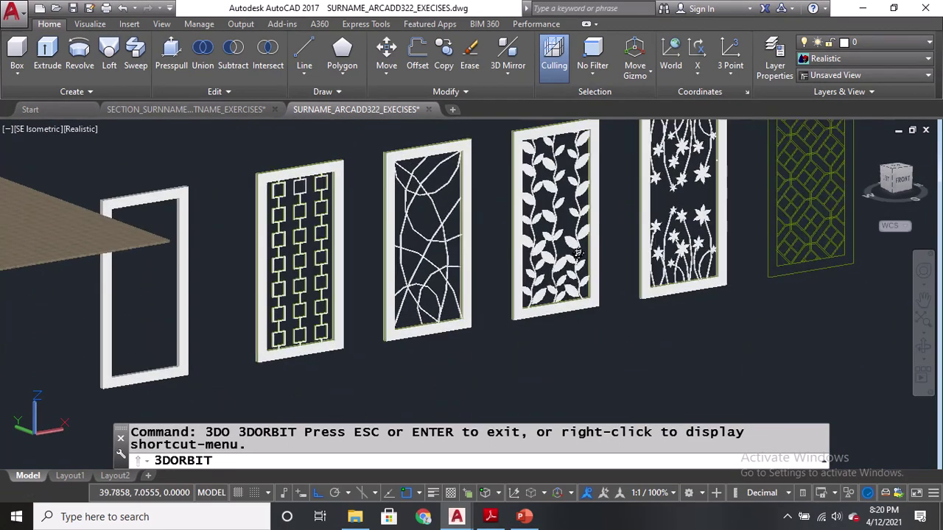
{"action": "middle_click_drag", "start_coordinate": [540, 259], "coordinate": [429, 306]}
{"action": "scroll", "coordinate": [462, 280], "scroll_direction": "down", "scroll_amount": 1}
{"action": "scroll", "coordinate": [176, 257], "scroll_direction": "up", "scroll_amount": 2}
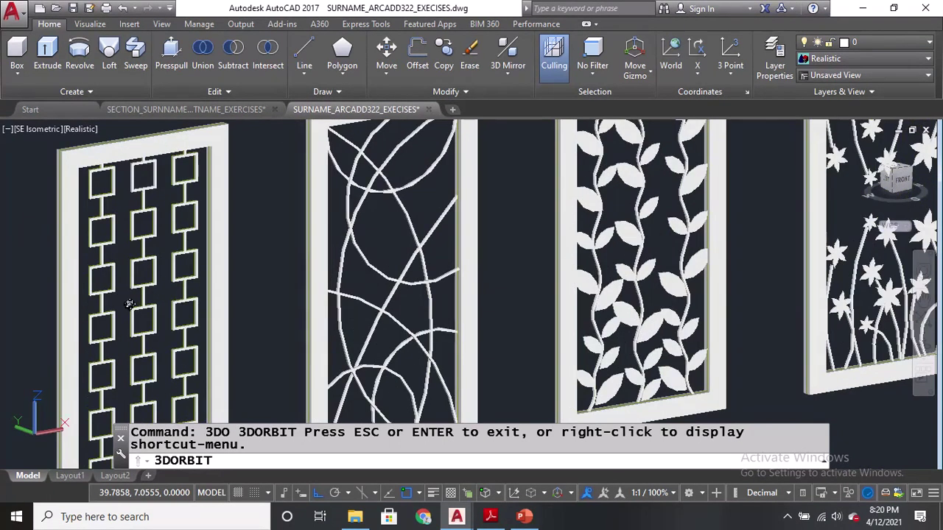
{"action": "scroll", "coordinate": [391, 249], "scroll_direction": "down", "scroll_amount": 2}
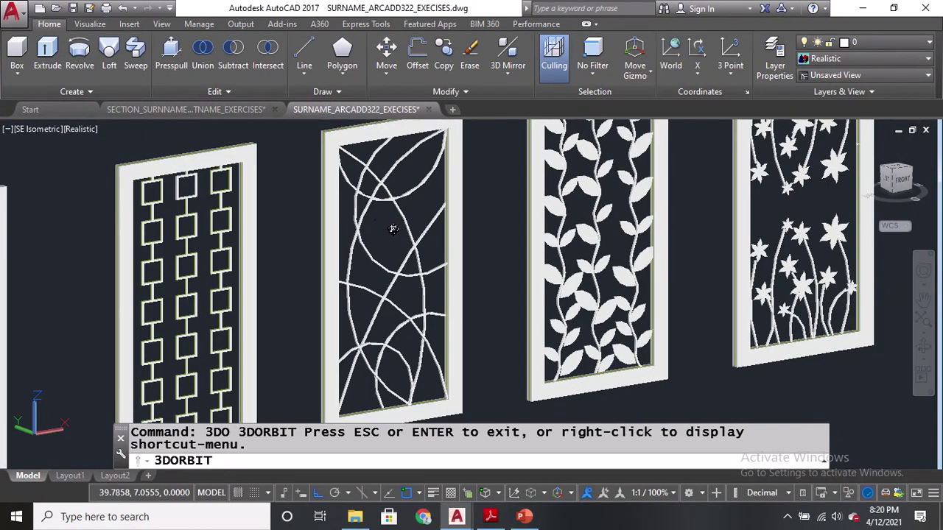
{"action": "middle_click_drag", "start_coordinate": [662, 245], "coordinate": [480, 313]}
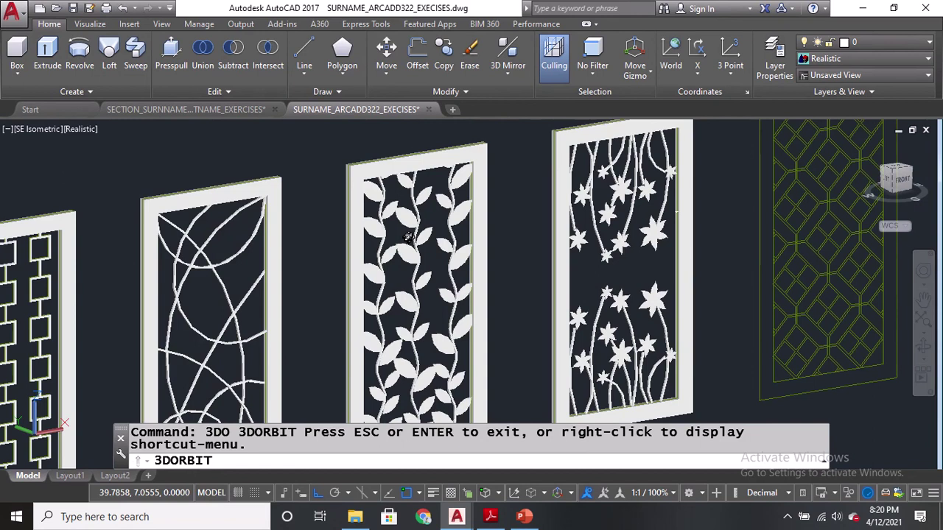
{"action": "left_click_drag", "start_coordinate": [622, 265], "coordinate": [525, 248]}
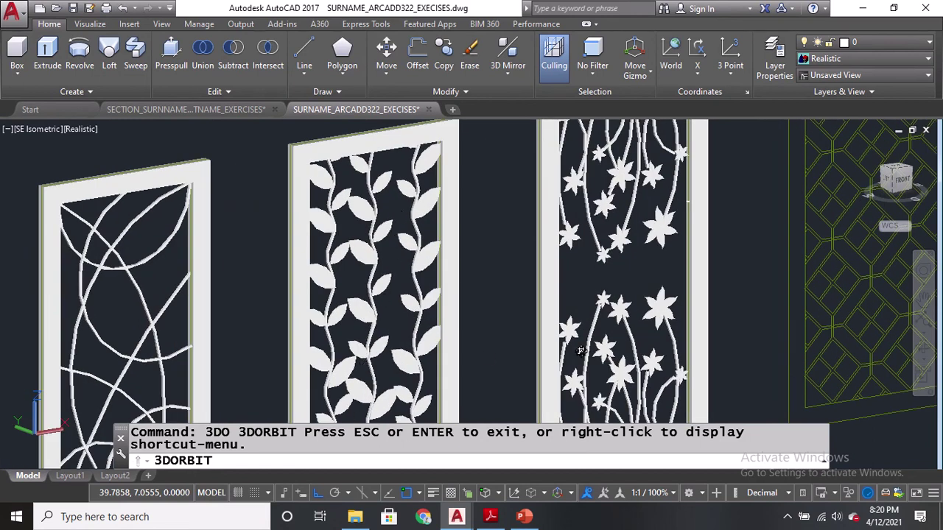
{"action": "scroll", "coordinate": [337, 245], "scroll_direction": "down", "scroll_amount": 1}
{"action": "middle_click_drag", "start_coordinate": [378, 321], "coordinate": [282, 145]}
{"action": "middle_click_drag", "start_coordinate": [291, 199], "coordinate": [285, 356]}
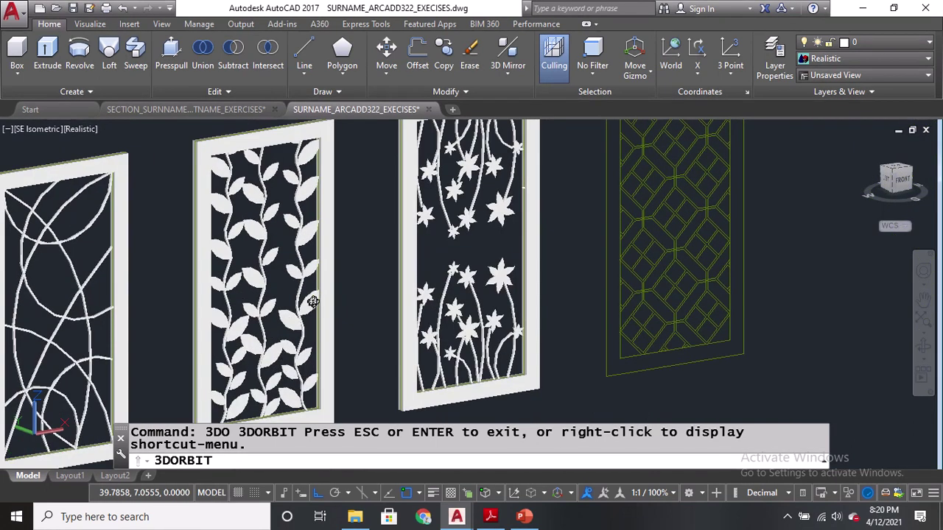
{"action": "left_click_drag", "start_coordinate": [313, 301], "coordinate": [287, 254]}
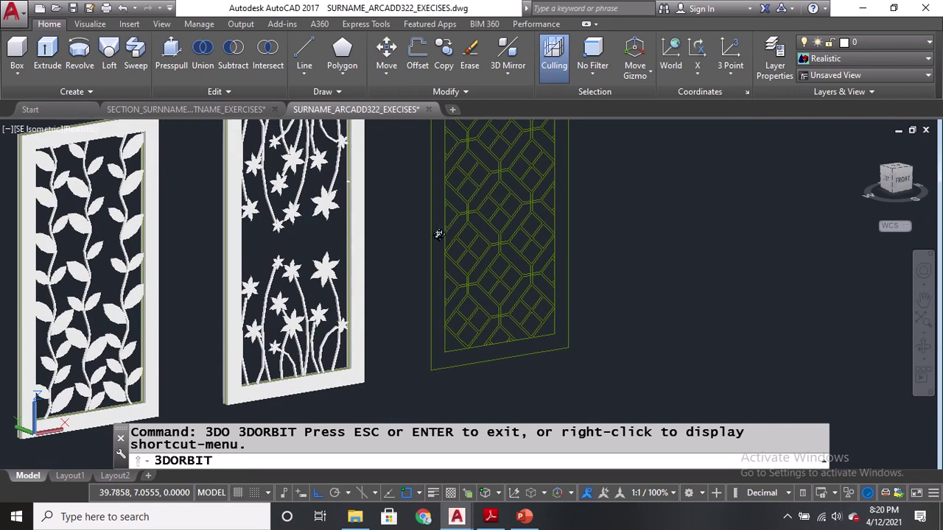
{"action": "key", "text": "Escape"}
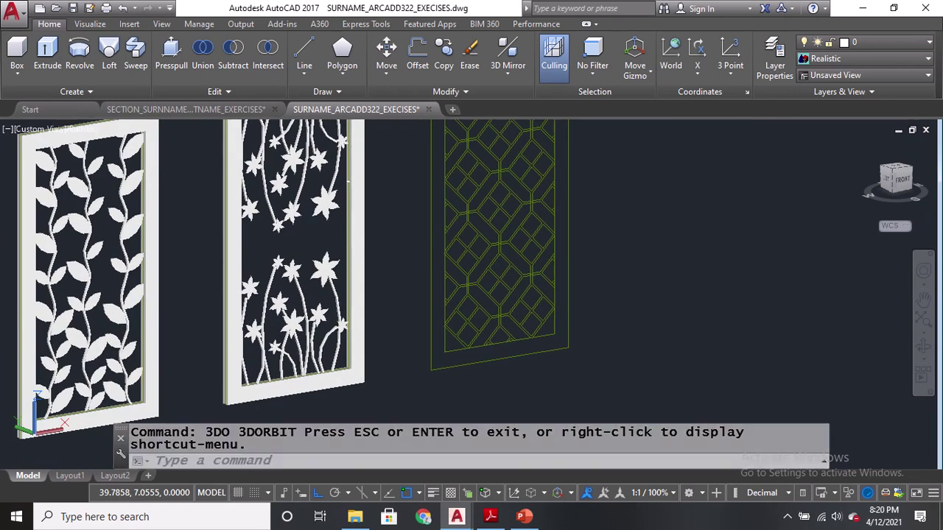
Restore the 2D Wireframe visual style and the SE Isometric view
{"action": "left_click", "coordinate": [85, 129]}
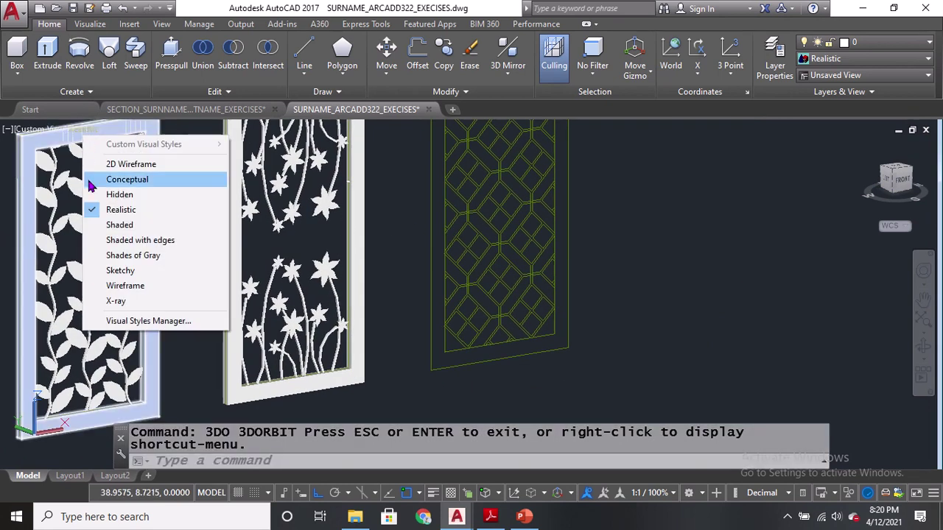
{"action": "left_click", "coordinate": [136, 165]}
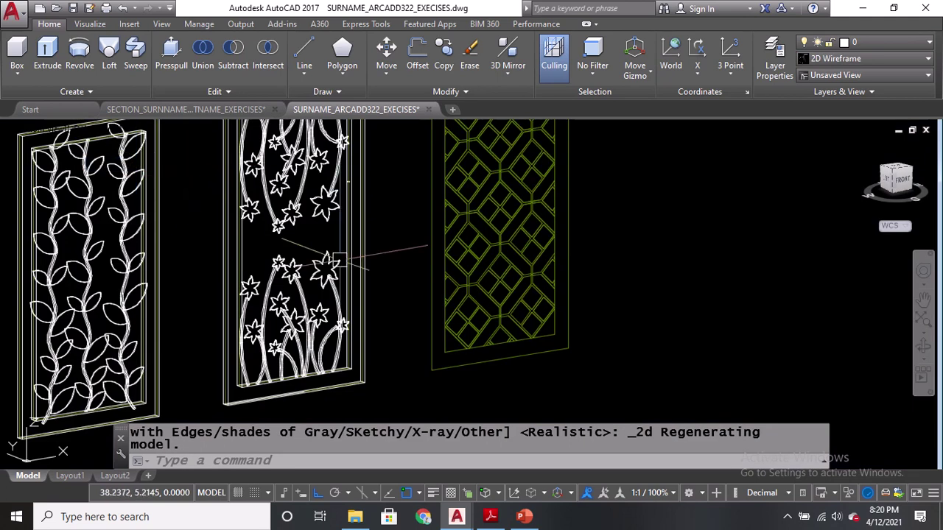
{"action": "left_click", "coordinate": [45, 131]}
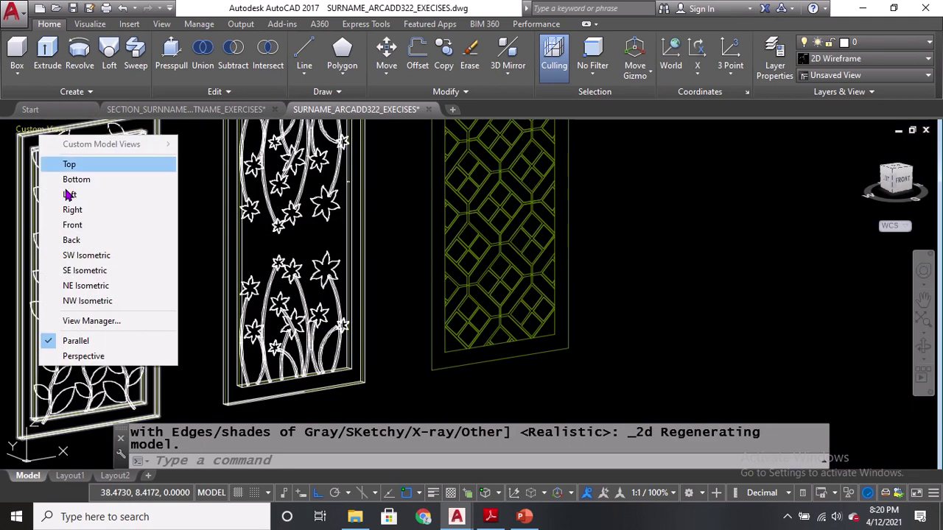
{"action": "left_click", "coordinate": [84, 271]}
Copy one complete lattice motif, its branched outline with the four inner rectangles, from the last panel to the empty space in front
{"action": "scroll", "coordinate": [510, 328], "scroll_direction": "up", "scroll_amount": 5}
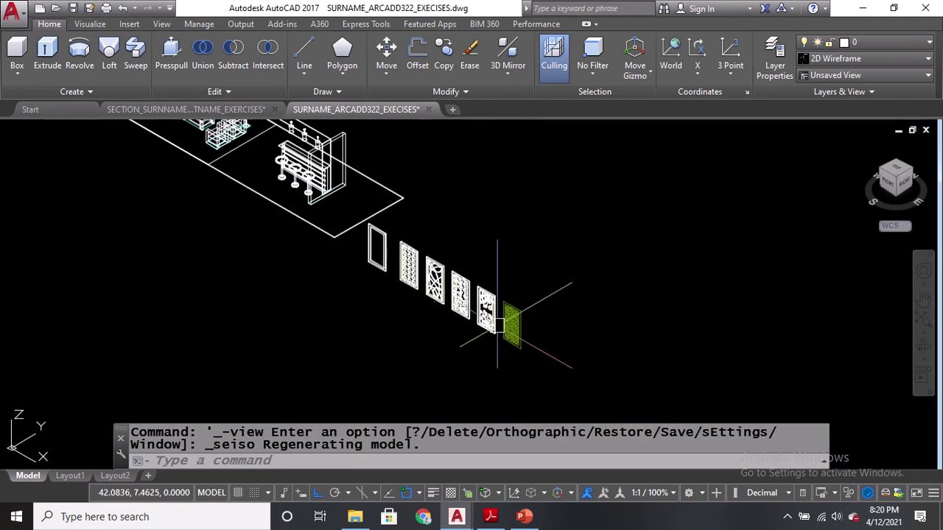
{"action": "scroll", "coordinate": [516, 287], "scroll_direction": "up", "scroll_amount": 6}
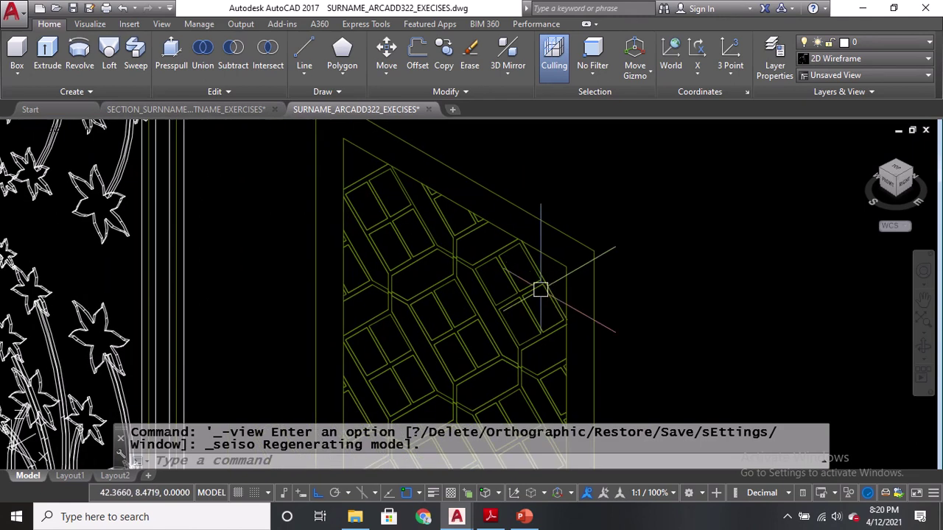
{"action": "middle_click_drag", "start_coordinate": [461, 347], "coordinate": [486, 133]}
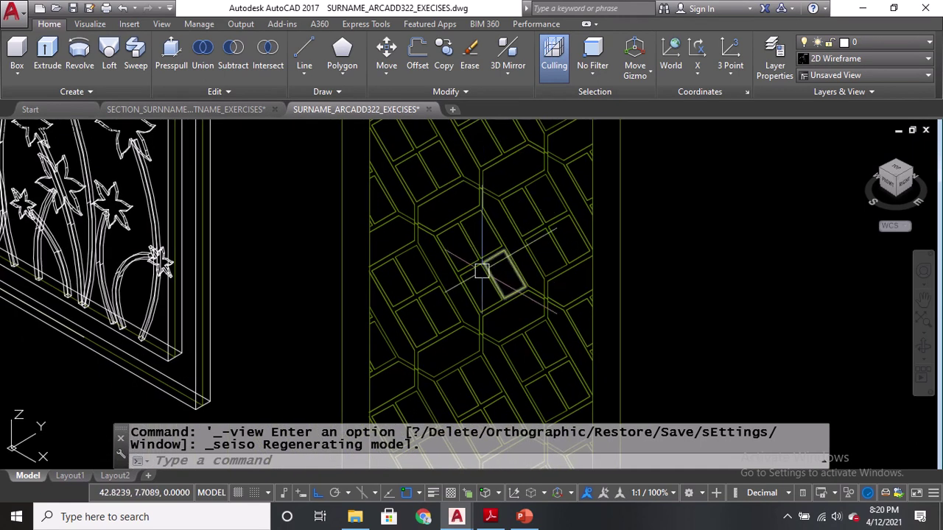
{"action": "type", "text": "CO"}
{"action": "key", "text": "Return"}
{"action": "scroll", "coordinate": [475, 192], "scroll_direction": "up", "scroll_amount": 5}
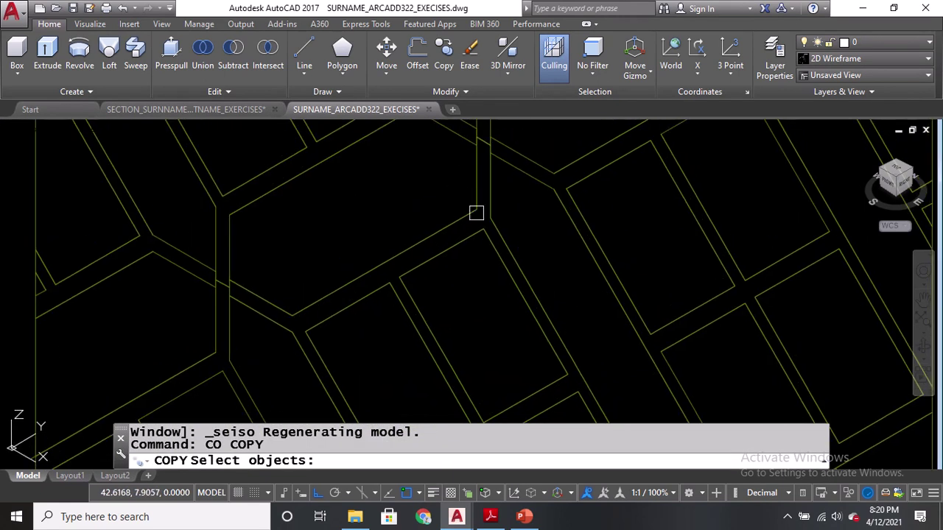
{"action": "left_click", "coordinate": [476, 193]}
{"action": "scroll", "coordinate": [508, 221], "scroll_direction": "down", "scroll_amount": 3}
{"action": "left_click", "coordinate": [525, 247]}
{"action": "left_click", "coordinate": [484, 327]}
{"action": "key", "text": "Return"}
{"action": "scroll", "coordinate": [519, 269], "scroll_direction": "down", "scroll_amount": 5}
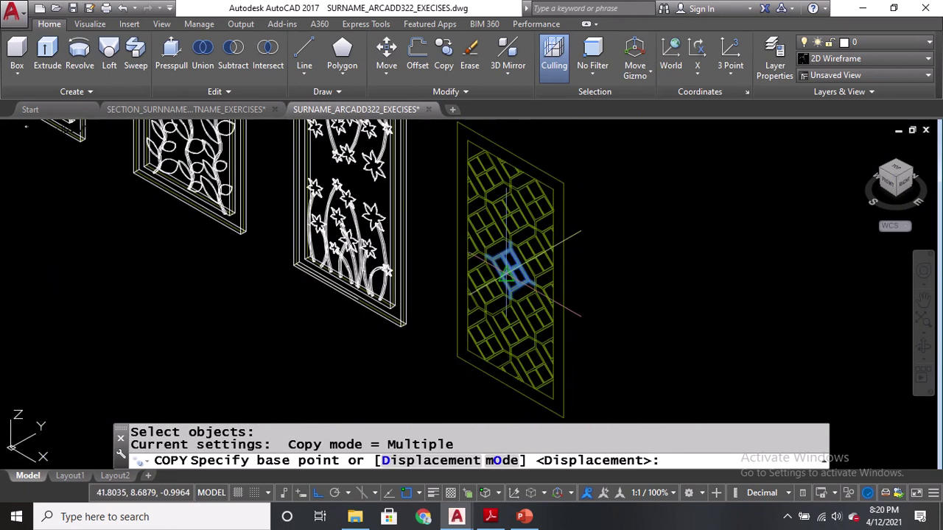
{"action": "left_click", "coordinate": [519, 268]}
{"action": "middle_click_drag", "start_coordinate": [400, 346], "coordinate": [518, 277]}
{"action": "left_click", "coordinate": [383, 348]}
{"action": "key", "text": "Return"}
{"action": "scroll", "coordinate": [373, 356], "scroll_direction": "up", "scroll_amount": 6}
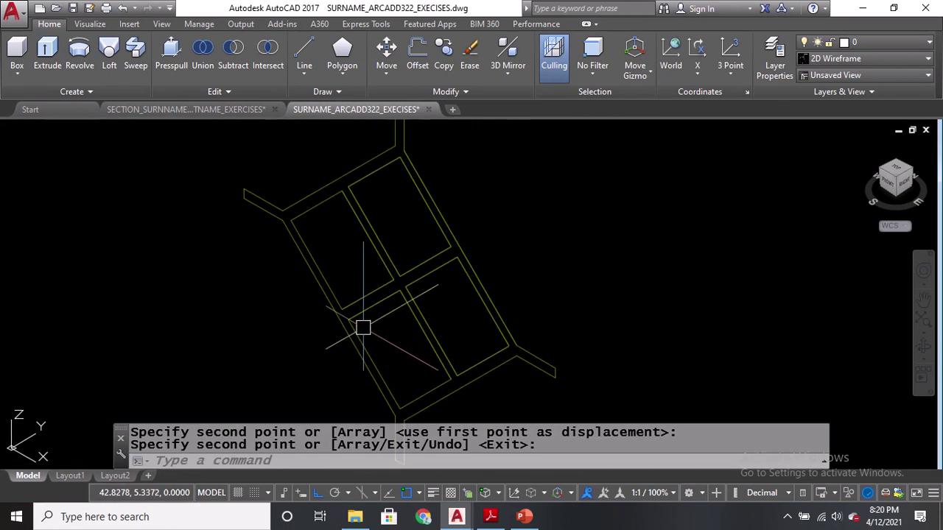
Extrude the copied motif's outer outline and its four inner rectangles to a height of 0.0125
{"action": "type", "text": "EXT"}
{"action": "key", "text": "Return"}
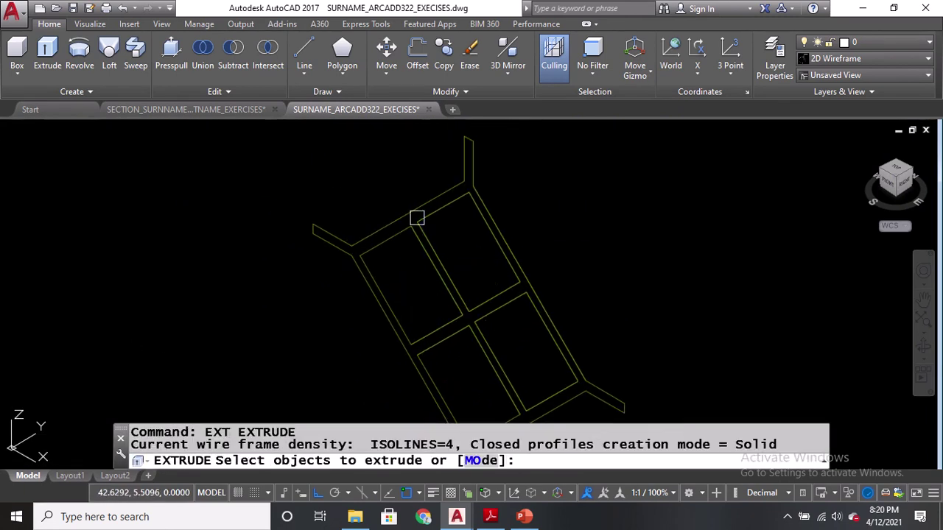
{"action": "left_click", "coordinate": [417, 199]}
{"action": "left_click", "coordinate": [440, 215]}
{"action": "left_click", "coordinate": [397, 233]}
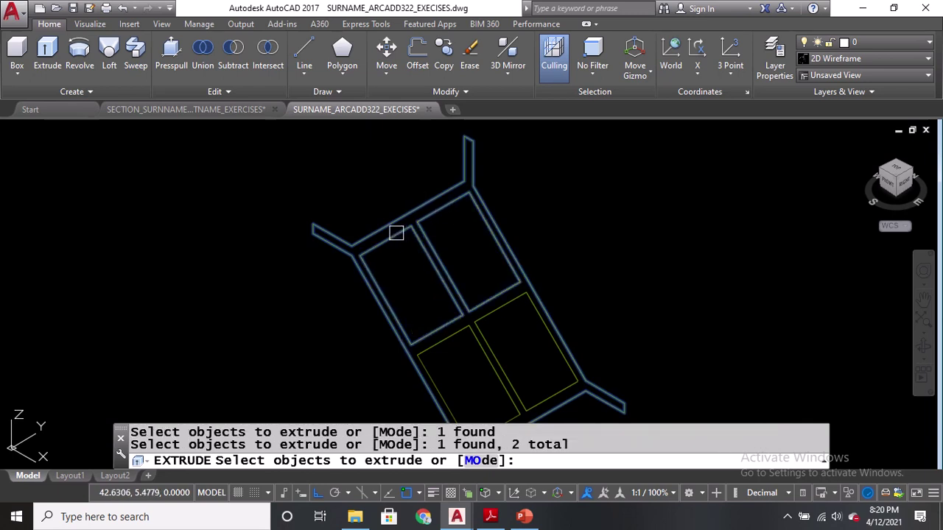
{"action": "scroll", "coordinate": [514, 300], "scroll_direction": "down", "scroll_amount": 3}
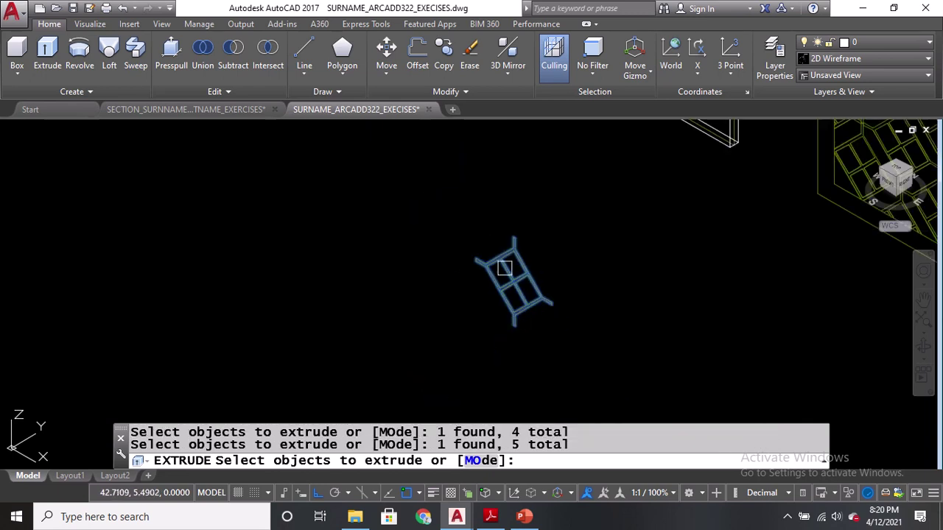
{"action": "key", "text": "Return"}
{"action": "scroll", "coordinate": [431, 297], "scroll_direction": "up", "scroll_amount": 3}
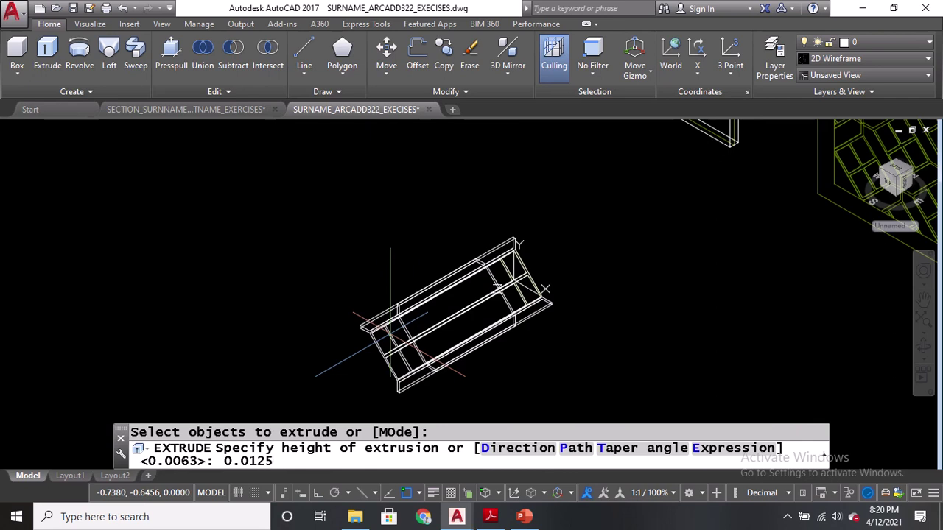
{"action": "key", "text": "Return"}
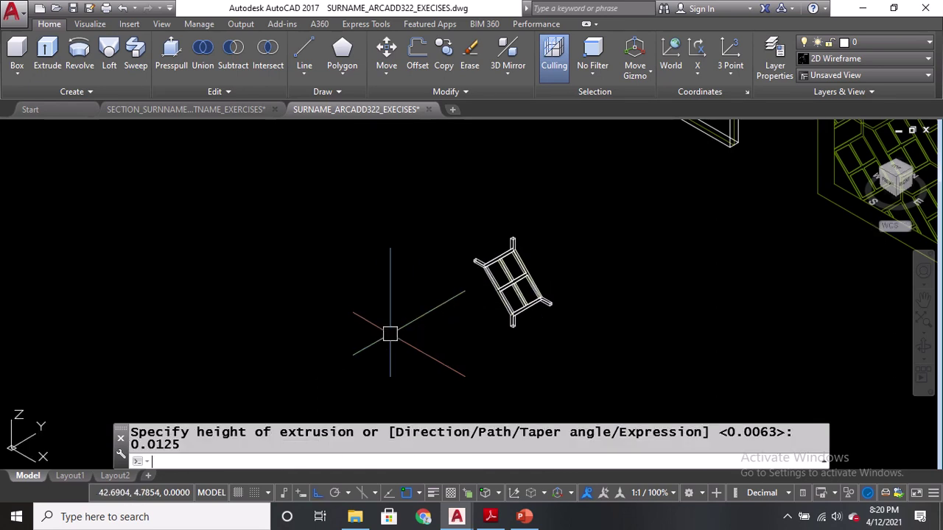
Show the model in the Realistic visual style and subtract the four inner rectangular solids from the motif's outer solid
{"action": "left_click", "coordinate": [79, 131]}
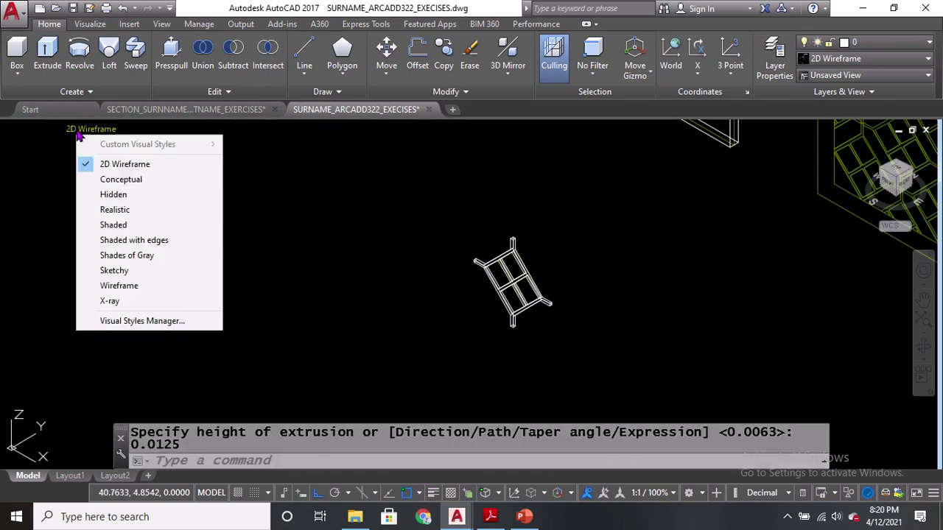
{"action": "left_click", "coordinate": [121, 210]}
{"action": "scroll", "coordinate": [455, 255], "scroll_direction": "up", "scroll_amount": 5}
{"action": "type", "text": "su"}
{"action": "key", "text": "Return"}
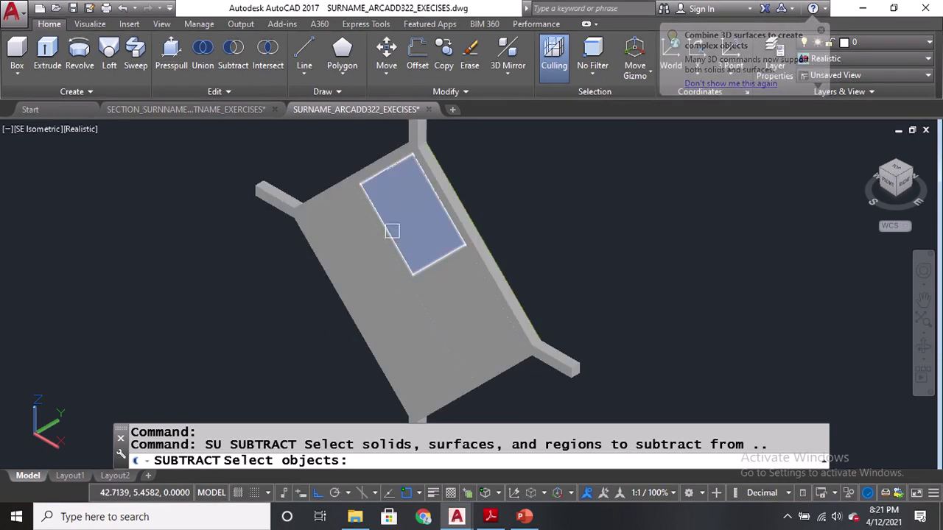
{"action": "left_click", "coordinate": [469, 235]}
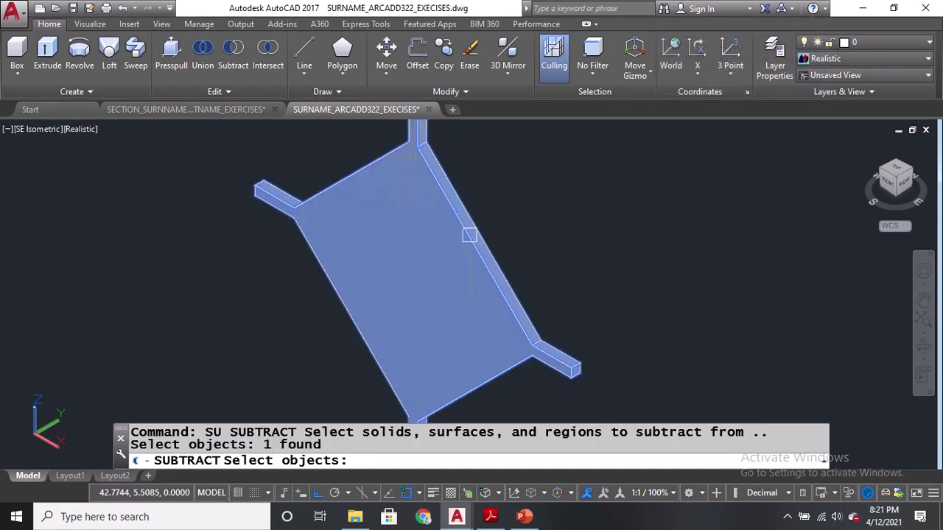
{"action": "key", "text": "Return"}
{"action": "left_click", "coordinate": [466, 319]}
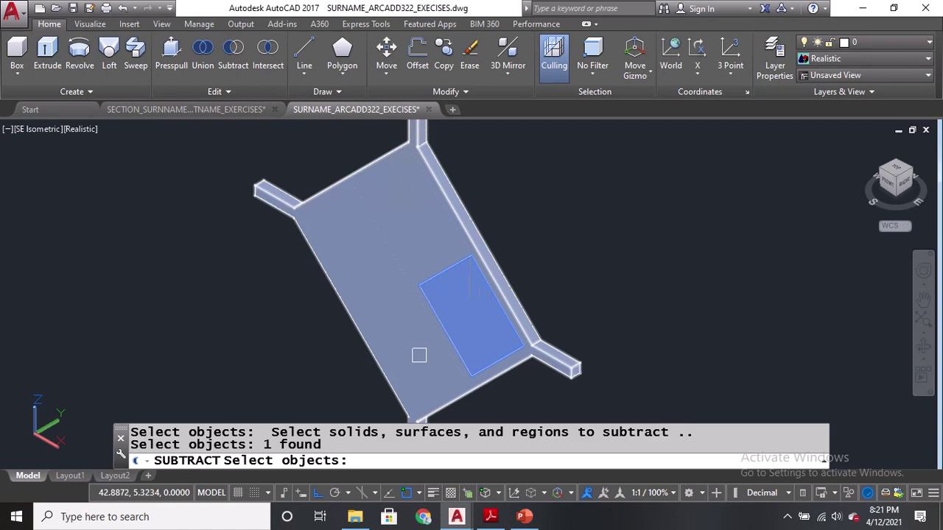
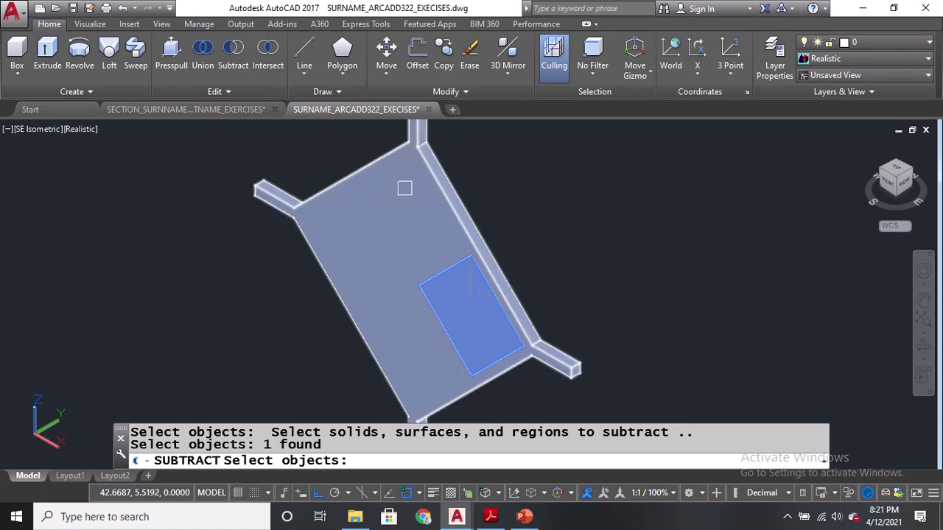
{"action": "left_click", "coordinate": [444, 235]}
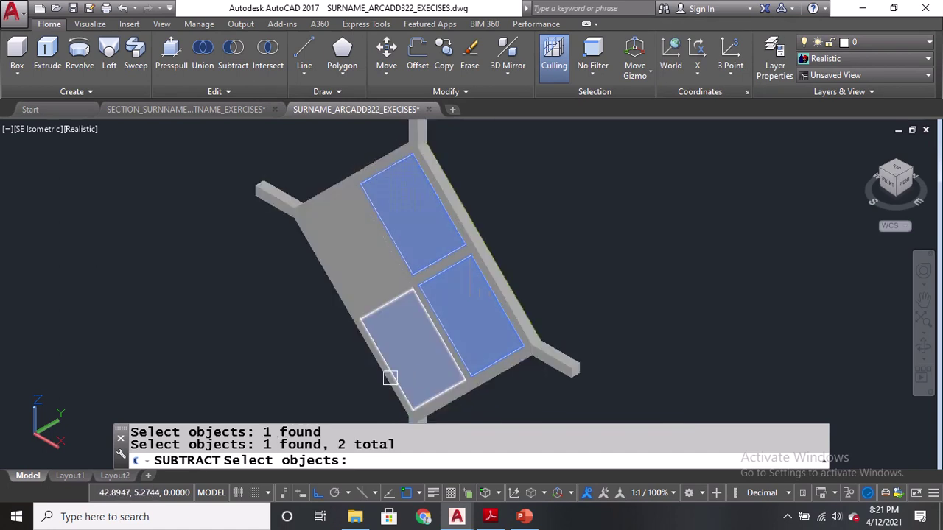
{"action": "left_click", "coordinate": [379, 351]}
{"action": "left_click", "coordinate": [341, 286]}
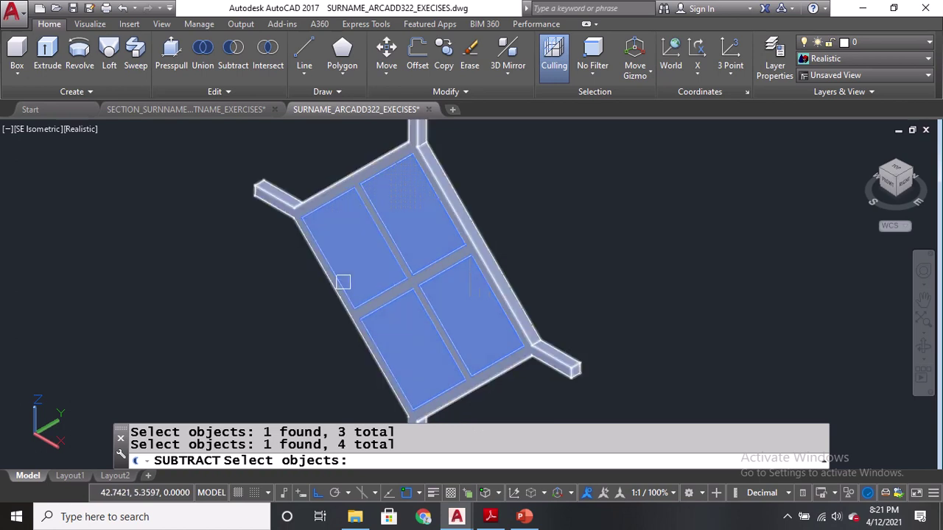
{"action": "key", "text": "Return"}
Orbit the view slightly and examine the hollowed motif together with the flat last lattice panel
{"action": "scroll", "coordinate": [369, 272], "scroll_direction": "down", "scroll_amount": 3}
{"action": "key", "text": "Return"}
{"action": "type", "text": "3DO"}
{"action": "key", "text": "Return"}
{"action": "mouse_move", "coordinate": [374, 330]}
{"action": "left_mouse_down"}
{"action": "mouse_move", "coordinate": [381, 275]}
{"action": "mouse_move", "coordinate": [318, 276]}
{"action": "mouse_move", "coordinate": [259, 299]}
{"action": "mouse_move", "coordinate": [421, 331]}
{"action": "mouse_move", "coordinate": [374, 326]}
{"action": "left_mouse_up"}
{"action": "key", "text": "Escape"}
{"action": "scroll", "coordinate": [372, 334], "scroll_direction": "down", "scroll_amount": 6}
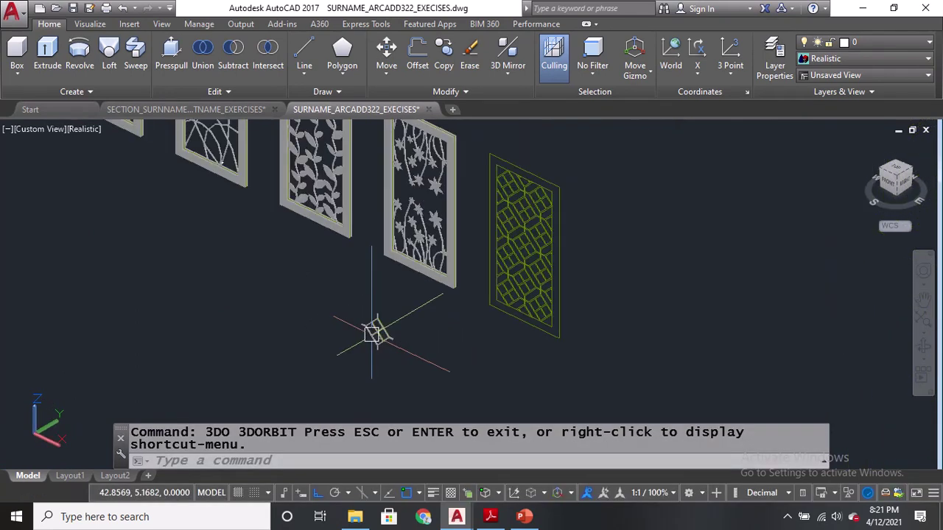
{"action": "middle_click_drag", "start_coordinate": [448, 316], "coordinate": [400, 312], "text": "shift"}
{"action": "type", "text": "CO"}
{"action": "key", "text": "Return"}
{"action": "scroll", "coordinate": [363, 287], "scroll_direction": "up", "scroll_amount": 5}
{"action": "left_click", "coordinate": [381, 290]}
{"action": "scroll", "coordinate": [381, 291], "scroll_direction": "up", "scroll_amount": 1}
{"action": "key", "text": "Return"}
{"action": "left_click", "coordinate": [383, 295]}
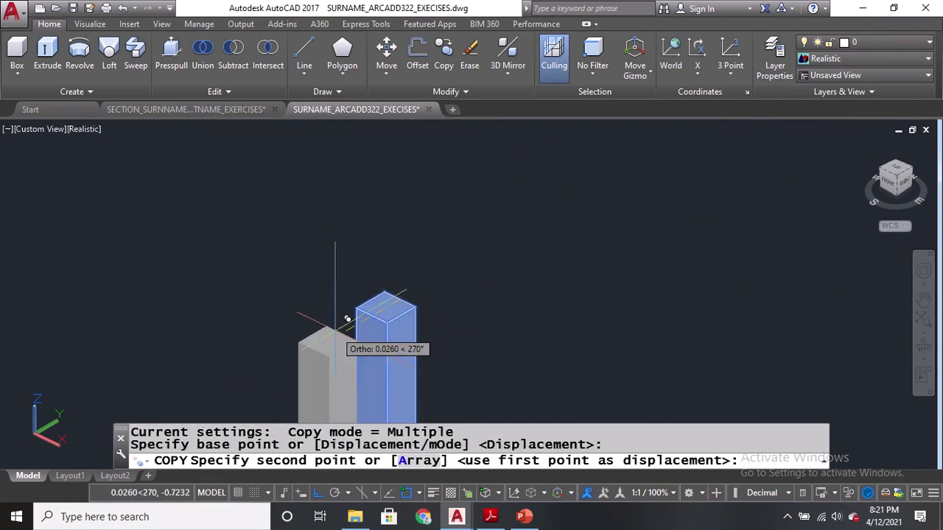
{"action": "key", "text": "Escape"}
Copy the solid motif from the end of its upper leg onto the matching motif outline in the last lattice panel
{"action": "type", "text": "CO"}
{"action": "key", "text": "Return"}
{"action": "left_click", "coordinate": [370, 315]}
{"action": "key", "text": "Return"}
{"action": "left_click", "coordinate": [371, 316]}
{"action": "middle_click_drag", "start_coordinate": [372, 346], "coordinate": [501, 337], "text": "shift"}
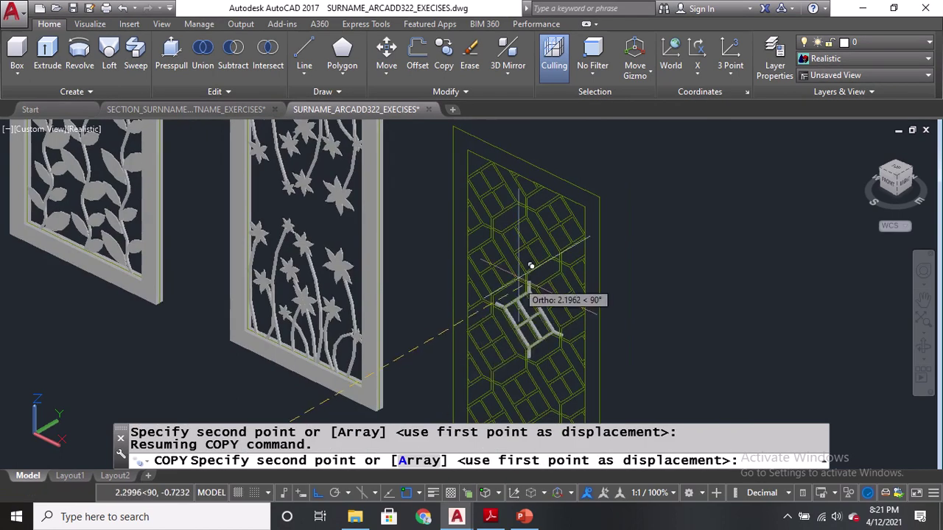
{"action": "scroll", "coordinate": [540, 233], "scroll_direction": "up", "scroll_amount": 10}
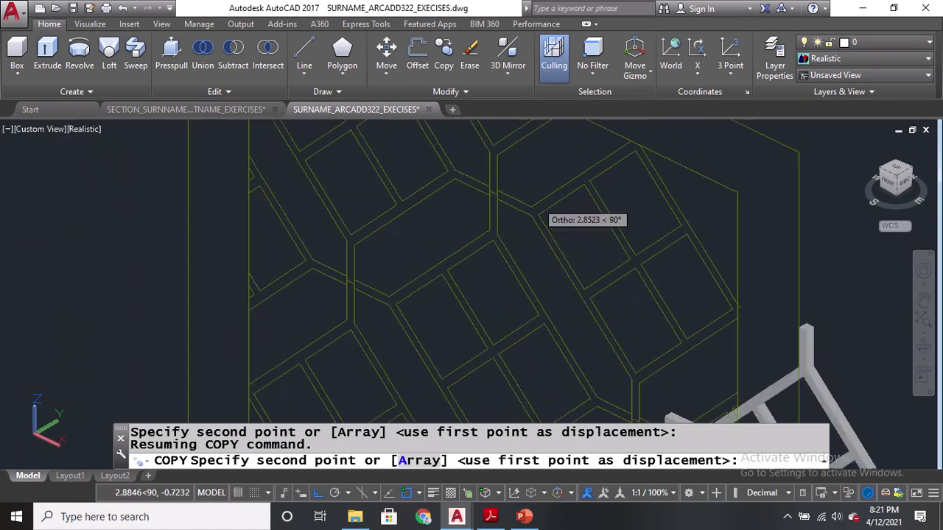
{"action": "left_click", "coordinate": [497, 169]}
{"action": "scroll", "coordinate": [496, 176], "scroll_direction": "down", "scroll_amount": 6}
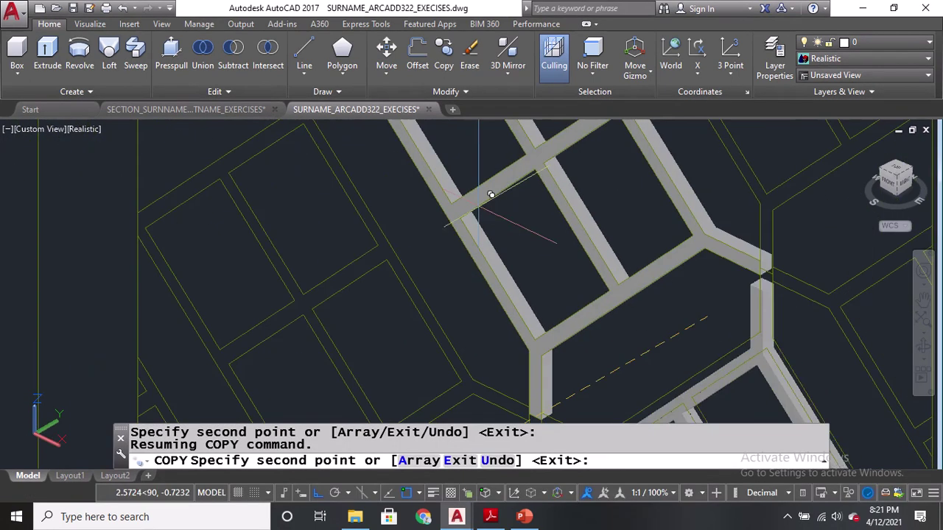
Try to place a second motif copy directly below the first one with Ortho still on
{"action": "scroll", "coordinate": [490, 308], "scroll_direction": "up", "scroll_amount": 8}
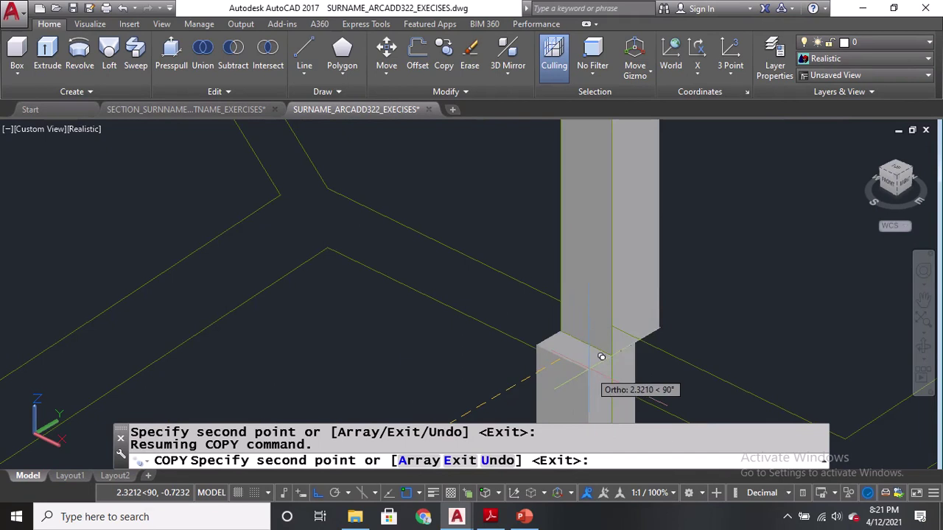
{"action": "scroll", "coordinate": [598, 332], "scroll_direction": "down", "scroll_amount": 6}
{"action": "scroll", "coordinate": [575, 287], "scroll_direction": "up", "scroll_amount": 4}
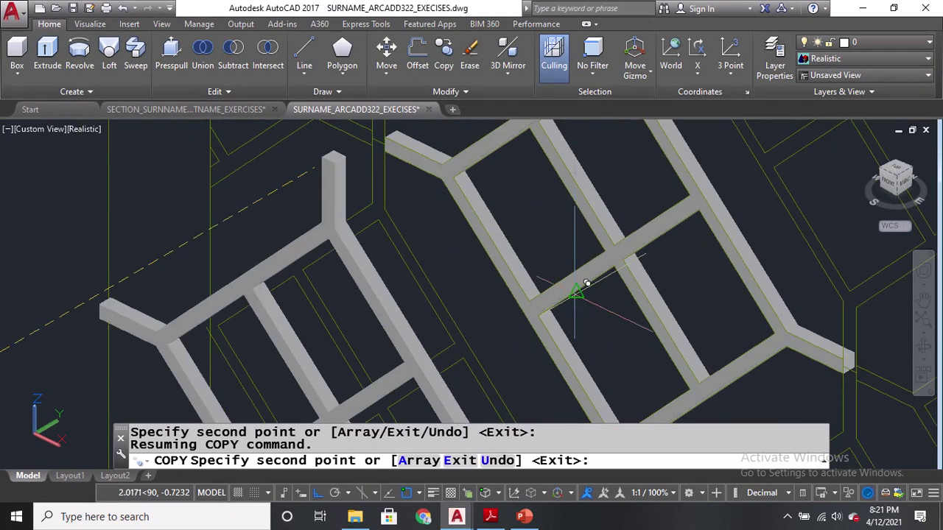
{"action": "scroll", "coordinate": [648, 287], "scroll_direction": "up", "scroll_amount": 6}
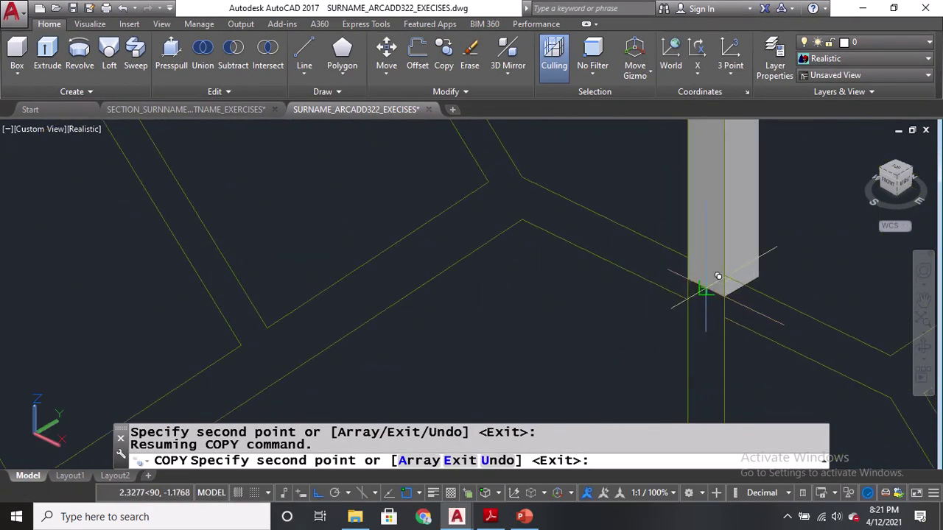
{"action": "scroll", "coordinate": [719, 276], "scroll_direction": "up", "scroll_amount": 3}
{"action": "key", "text": "ctrl+z"}
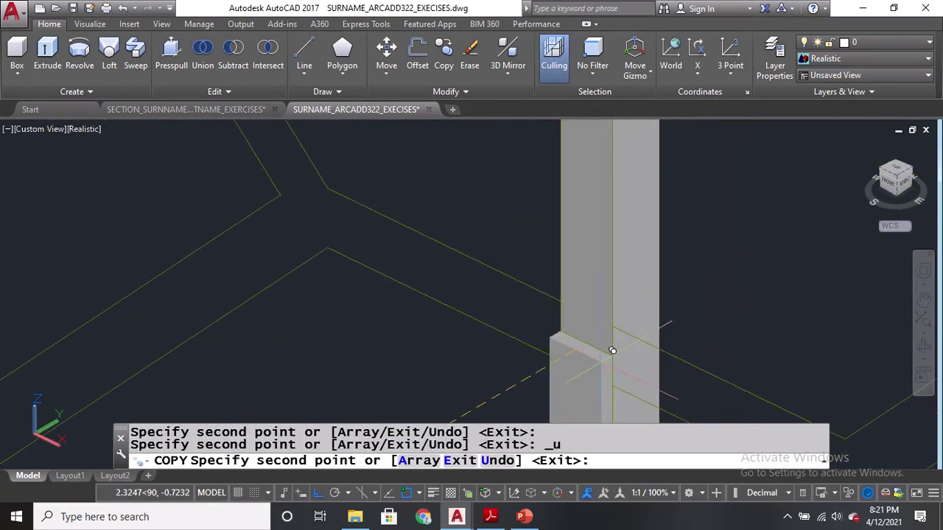
Turn Ortho off and place further motif copies down the same column, each snapped to the lower leg of the one above
{"action": "left_click", "coordinate": [319, 493]}
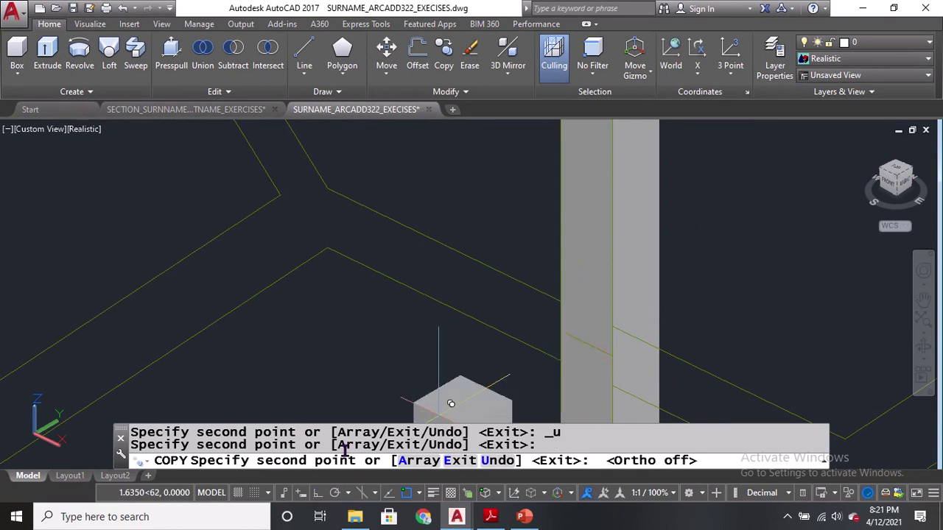
{"action": "scroll", "coordinate": [487, 383], "scroll_direction": "down", "scroll_amount": 5}
{"action": "scroll", "coordinate": [543, 312], "scroll_direction": "down", "scroll_amount": 3}
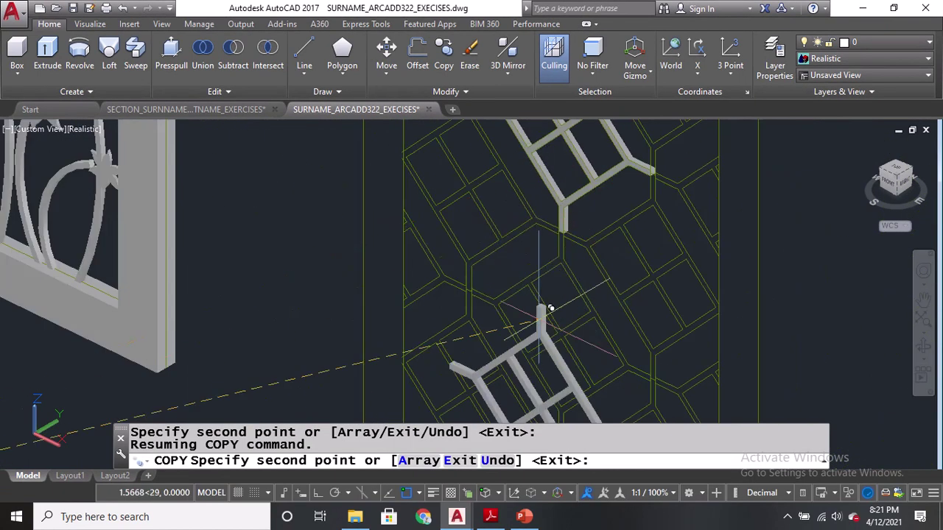
{"action": "scroll", "coordinate": [551, 281], "scroll_direction": "up", "scroll_amount": 6}
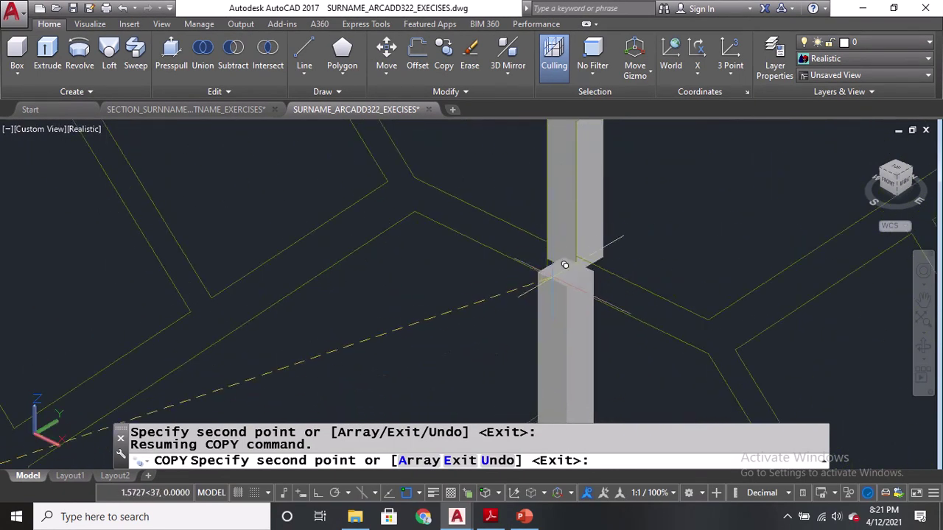
{"action": "scroll", "coordinate": [573, 254], "scroll_direction": "up", "scroll_amount": 4}
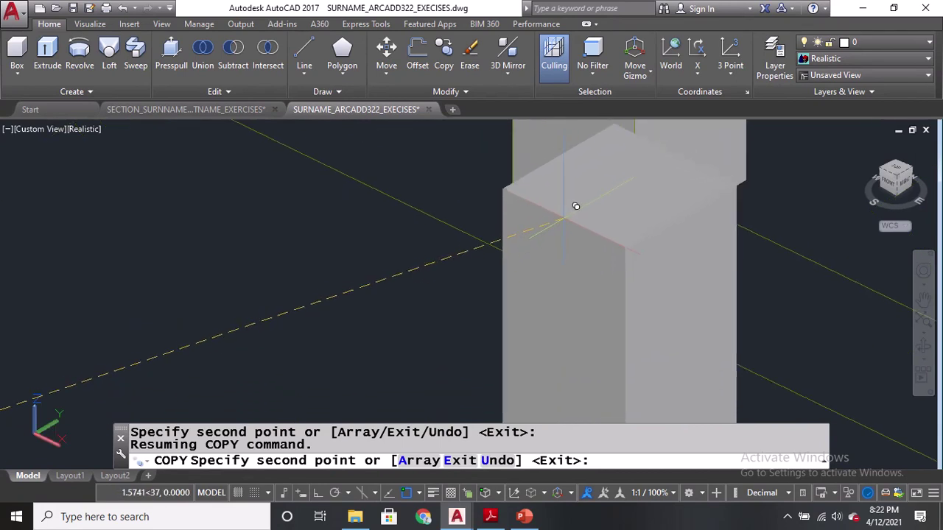
{"action": "scroll", "coordinate": [578, 200], "scroll_direction": "down", "scroll_amount": 8}
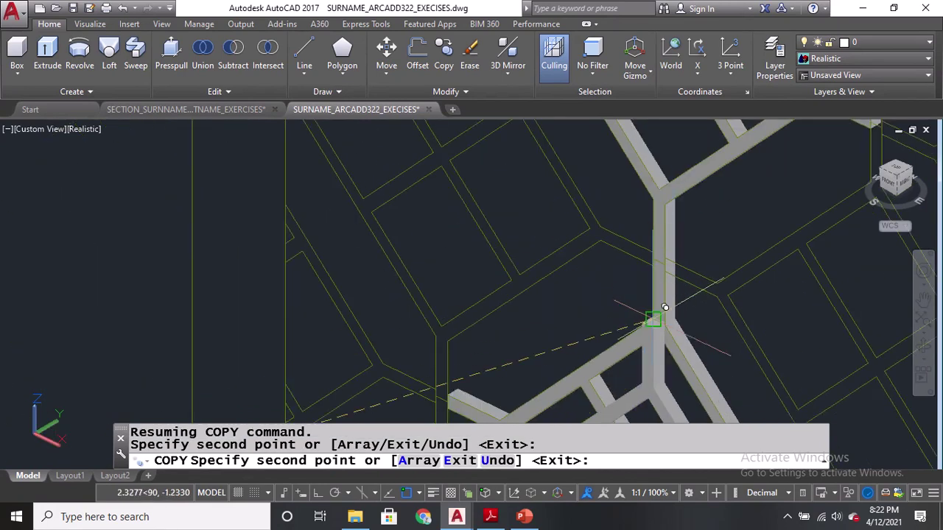
{"action": "scroll", "coordinate": [581, 247], "scroll_direction": "up", "scroll_amount": 6}
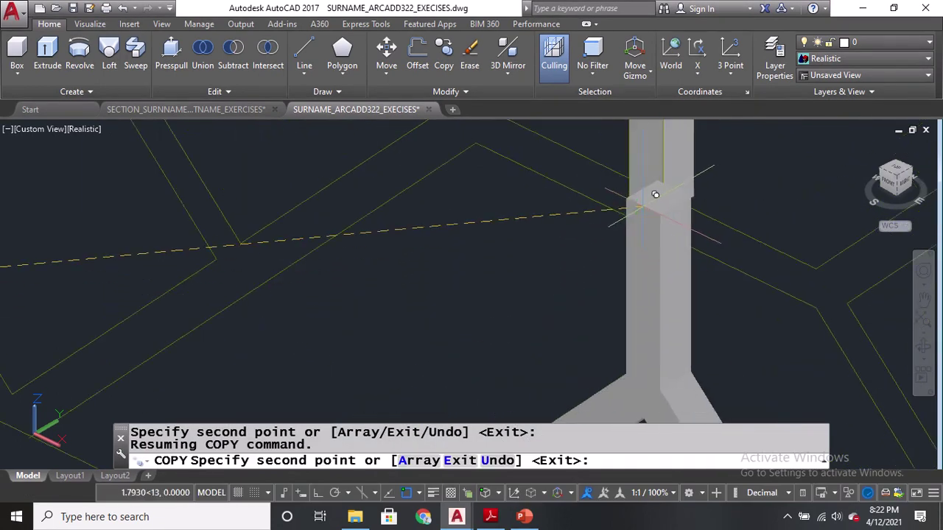
{"action": "scroll", "coordinate": [658, 193], "scroll_direction": "up", "scroll_amount": 3}
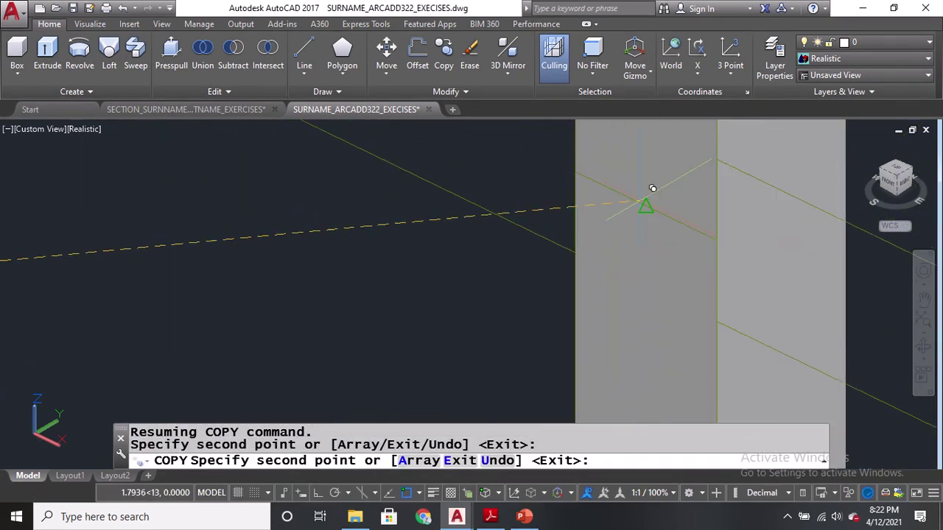
Place motif copies on the lattice outlines in the column left of the solid motifs, working upward leg to leg
{"action": "scroll", "coordinate": [620, 214], "scroll_direction": "down", "scroll_amount": 8}
{"action": "scroll", "coordinate": [481, 150], "scroll_direction": "up", "scroll_amount": 3}
{"action": "scroll", "coordinate": [481, 151], "scroll_direction": "up", "scroll_amount": 3}
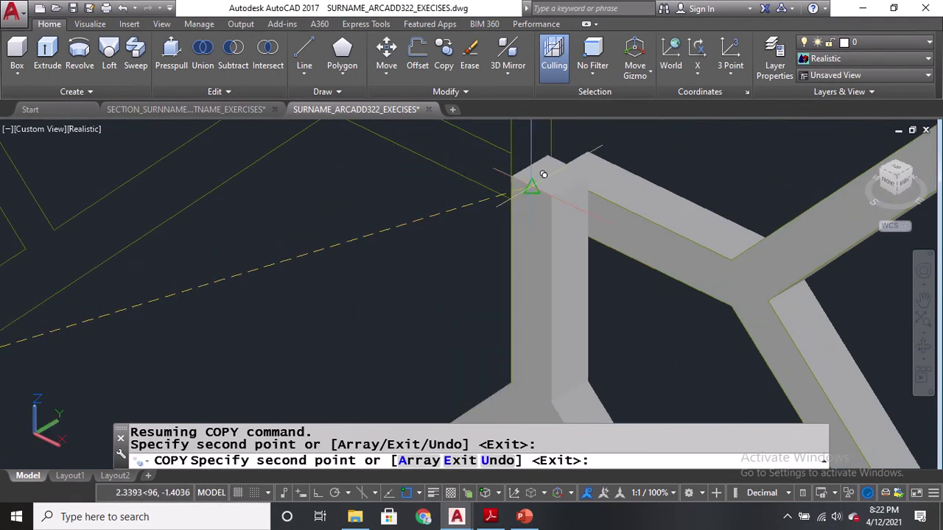
{"action": "scroll", "coordinate": [519, 241], "scroll_direction": "down", "scroll_amount": 3}
{"action": "middle_click_drag", "start_coordinate": [565, 159], "coordinate": [510, 15]}
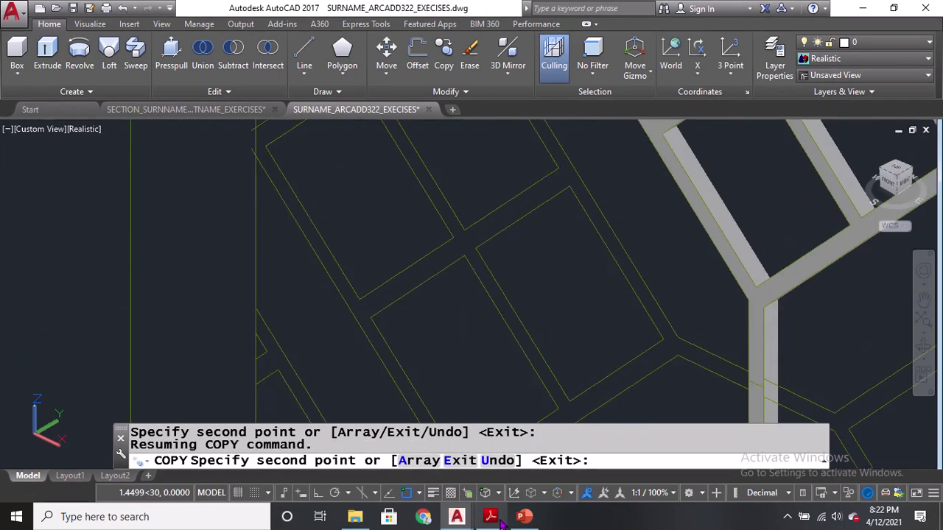
{"action": "middle_click_drag", "start_coordinate": [520, 278], "coordinate": [421, 166]}
{"action": "scroll", "coordinate": [429, 179], "scroll_direction": "up", "scroll_amount": 3}
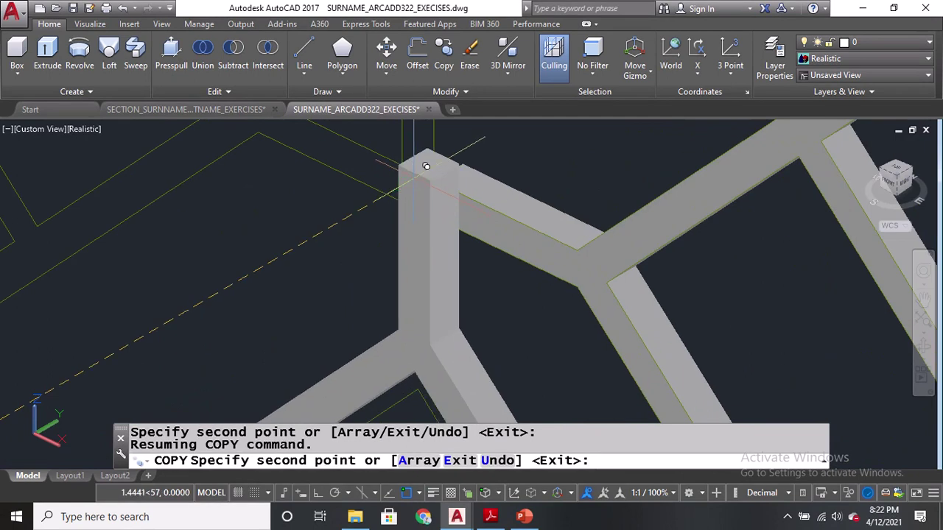
{"action": "scroll", "coordinate": [430, 179], "scroll_direction": "down", "scroll_amount": 5}
{"action": "scroll", "coordinate": [421, 312], "scroll_direction": "up", "scroll_amount": 5}
{"action": "scroll", "coordinate": [399, 333], "scroll_direction": "up", "scroll_amount": 5}
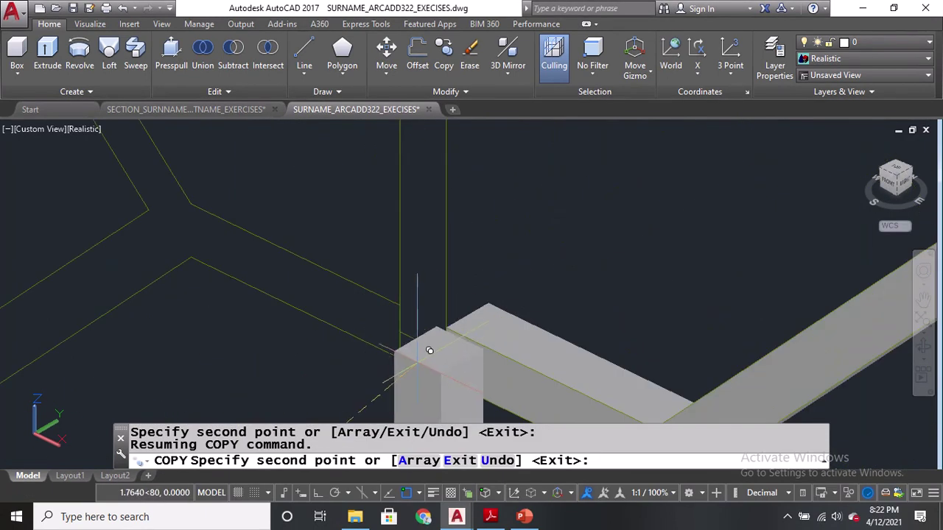
Place further motif copies down the next column of lattice outlines, snapping each upper leg to the leg junction above, and finish copying
{"action": "scroll", "coordinate": [435, 331], "scroll_direction": "down", "scroll_amount": 8}
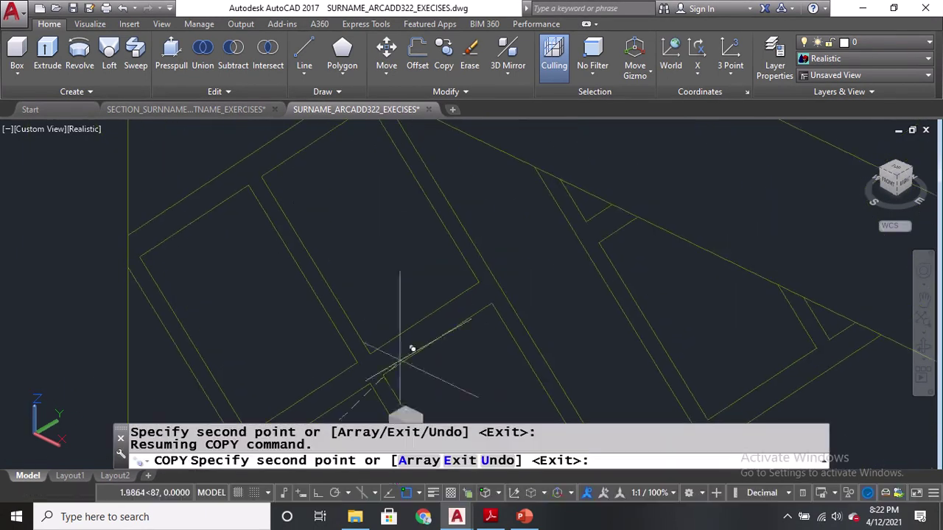
{"action": "scroll", "coordinate": [414, 279], "scroll_direction": "up", "scroll_amount": 2}
{"action": "scroll", "coordinate": [414, 280], "scroll_direction": "down", "scroll_amount": 4}
{"action": "scroll", "coordinate": [431, 375], "scroll_direction": "up", "scroll_amount": 8}
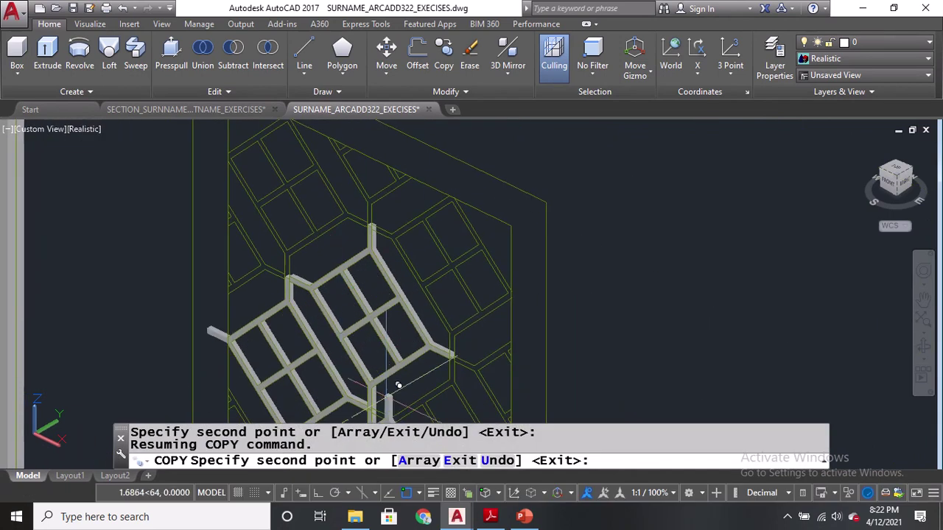
{"action": "scroll", "coordinate": [503, 255], "scroll_direction": "up", "scroll_amount": 6}
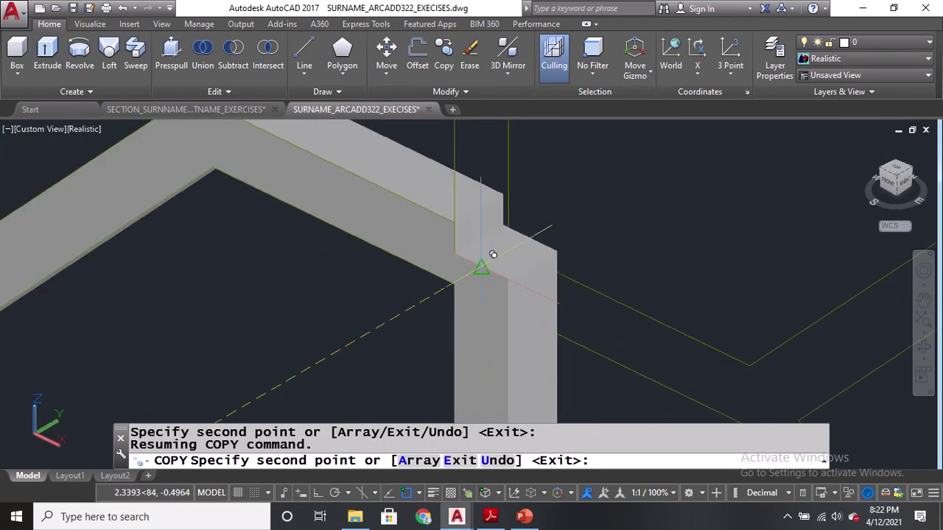
{"action": "scroll", "coordinate": [490, 241], "scroll_direction": "down", "scroll_amount": 8}
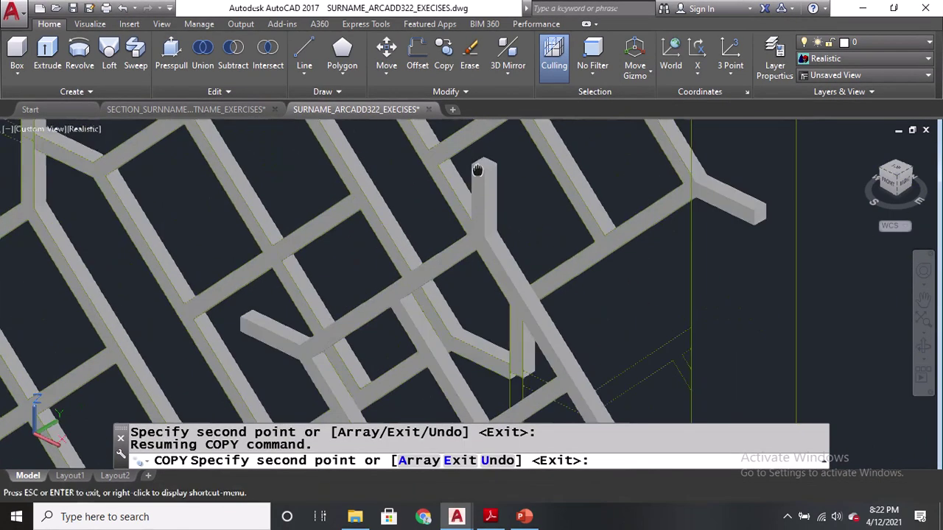
{"action": "scroll", "coordinate": [464, 240], "scroll_direction": "up", "scroll_amount": 10}
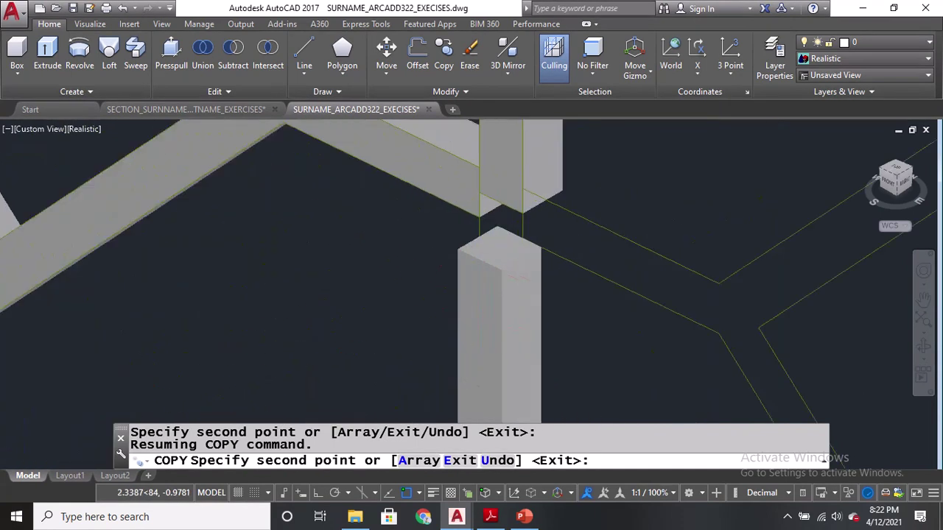
{"action": "scroll", "coordinate": [523, 164], "scroll_direction": "down", "scroll_amount": 8}
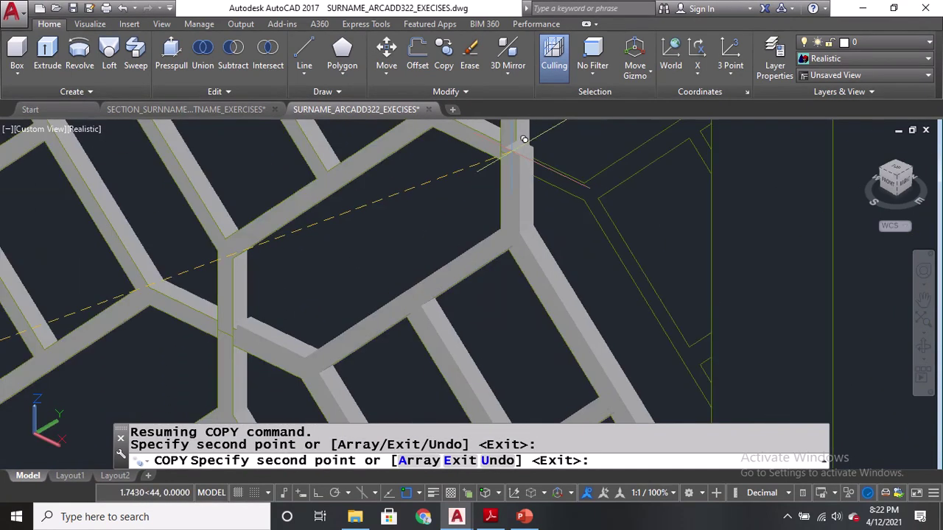
{"action": "scroll", "coordinate": [507, 274], "scroll_direction": "up", "scroll_amount": 10}
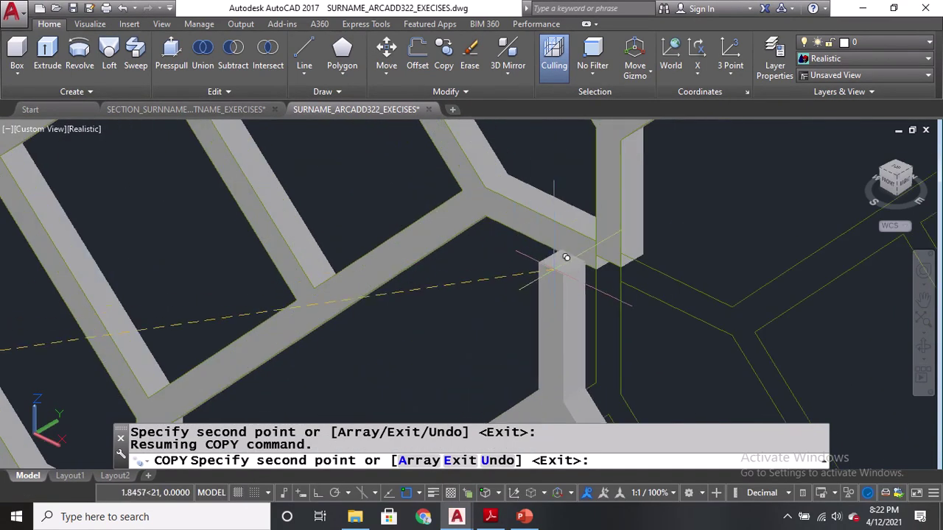
{"action": "middle_click_drag", "start_coordinate": [618, 267], "coordinate": [695, 225]}
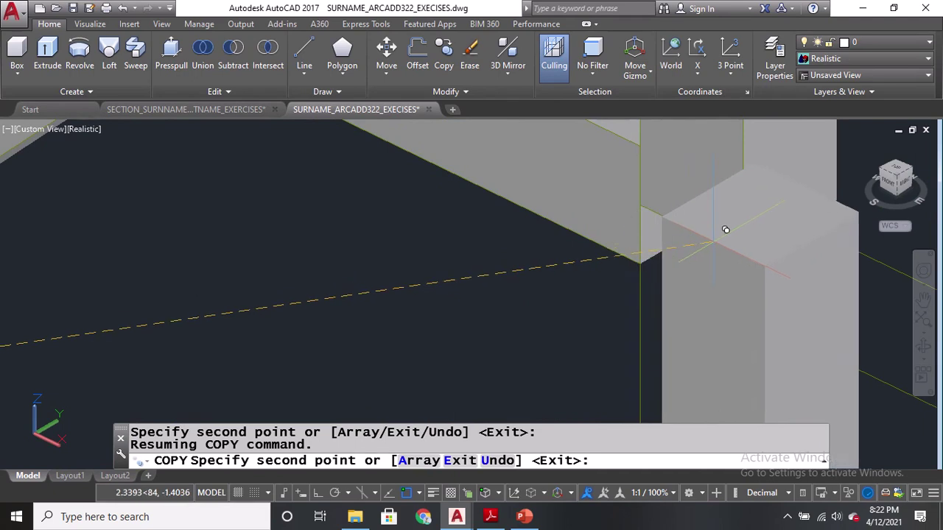
{"action": "scroll", "coordinate": [703, 218], "scroll_direction": "down", "scroll_amount": 8}
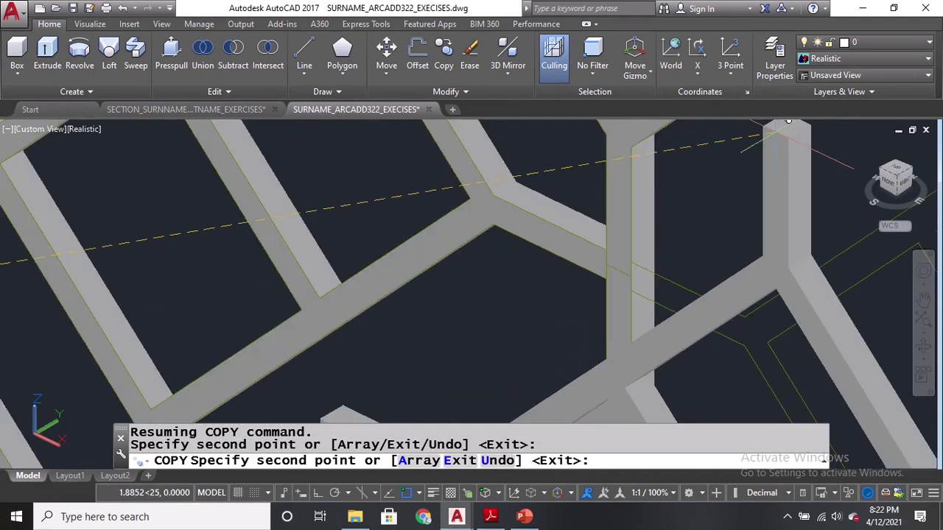
{"action": "scroll", "coordinate": [741, 148], "scroll_direction": "down", "scroll_amount": 5}
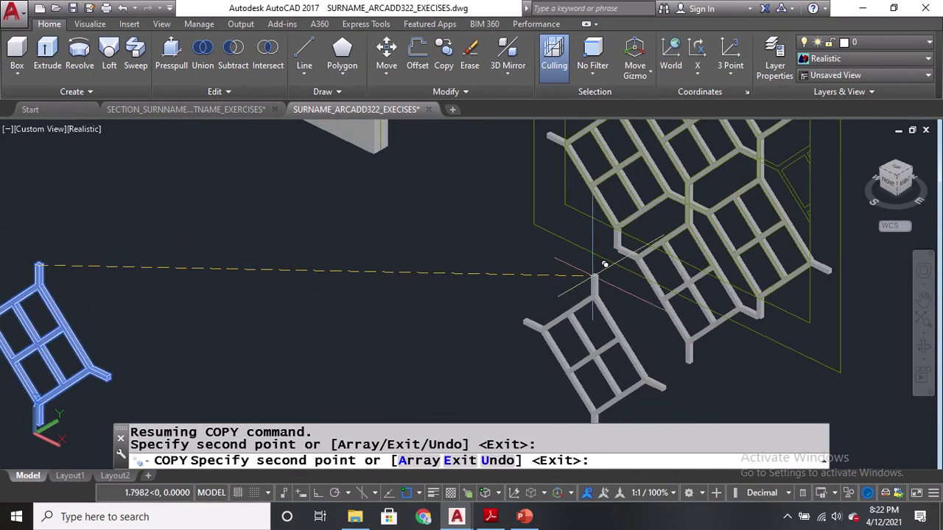
{"action": "scroll", "coordinate": [590, 282], "scroll_direction": "down", "scroll_amount": 6}
{"action": "key", "text": "Escape"}
Copy a lower solid motif from the end of its lower-right leg onto the lowest outline along the lattice panel's left edge
{"action": "scroll", "coordinate": [571, 287], "scroll_direction": "up", "scroll_amount": 4}
{"action": "middle_click_drag", "start_coordinate": [442, 347], "coordinate": [449, 261]}
{"action": "type", "text": "CO"}
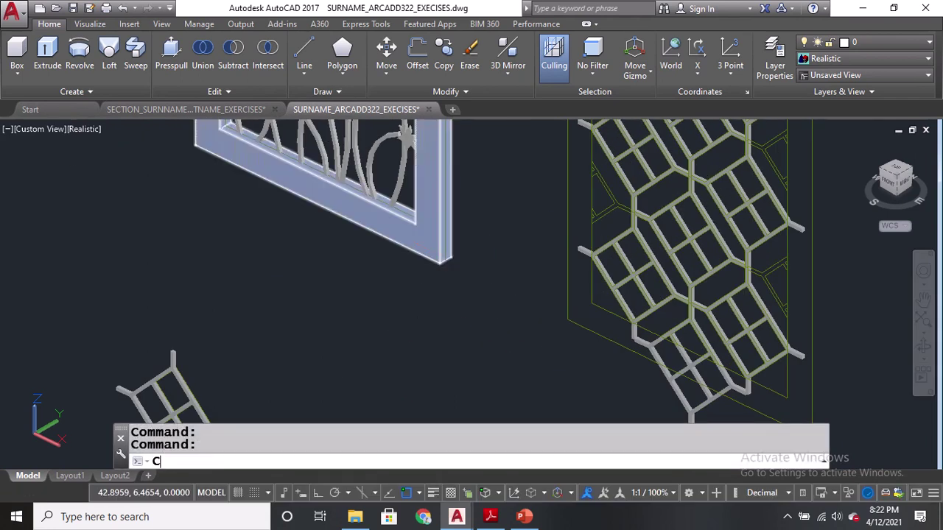
{"action": "scroll", "coordinate": [642, 273], "scroll_direction": "up", "scroll_amount": 3}
{"action": "left_click", "coordinate": [642, 262]}
{"action": "scroll", "coordinate": [720, 332], "scroll_direction": "up", "scroll_amount": 2}
{"action": "scroll", "coordinate": [712, 268], "scroll_direction": "up", "scroll_amount": 4}
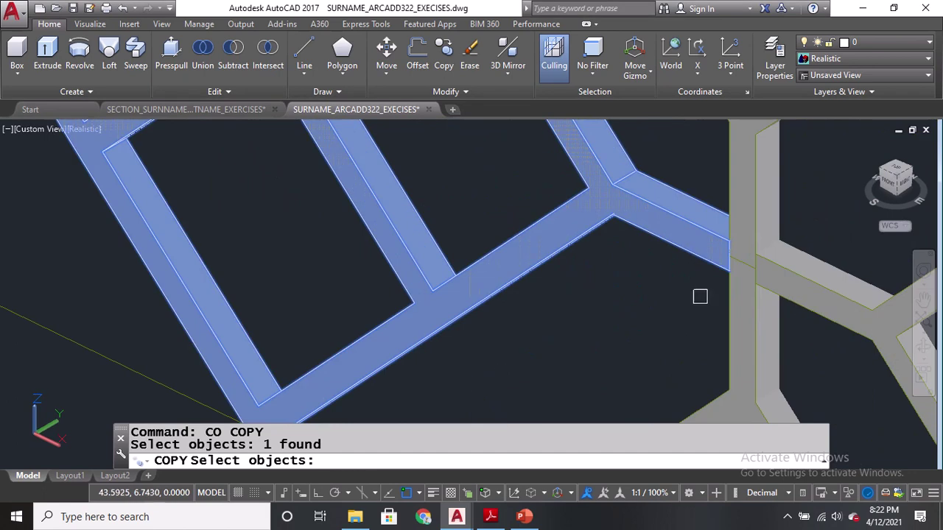
{"action": "key", "text": "Return"}
{"action": "left_click", "coordinate": [732, 246]}
{"action": "scroll", "coordinate": [619, 294], "scroll_direction": "down", "scroll_amount": 4}
{"action": "middle_click_drag", "start_coordinate": [584, 397], "coordinate": [488, 428]}
{"action": "scroll", "coordinate": [489, 435], "scroll_direction": "up", "scroll_amount": 1}
{"action": "middle_click_drag", "start_coordinate": [506, 380], "coordinate": [530, 280]}
{"action": "scroll", "coordinate": [532, 318], "scroll_direction": "up", "scroll_amount": 3}
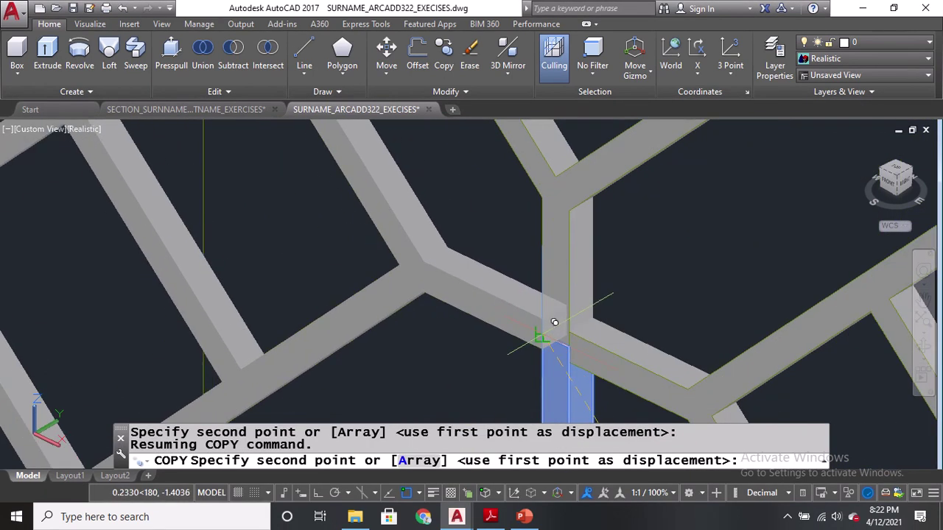
{"action": "scroll", "coordinate": [554, 322], "scroll_direction": "up", "scroll_amount": 3}
{"action": "left_click", "coordinate": [555, 323]}
Place more motif copies up the lattice panel's left edge, snapping each lower-right leg to the adjoining leg junction, and finish copying
{"action": "scroll", "coordinate": [505, 401], "scroll_direction": "down", "scroll_amount": 5}
{"action": "scroll", "coordinate": [482, 270], "scroll_direction": "up", "scroll_amount": 8}
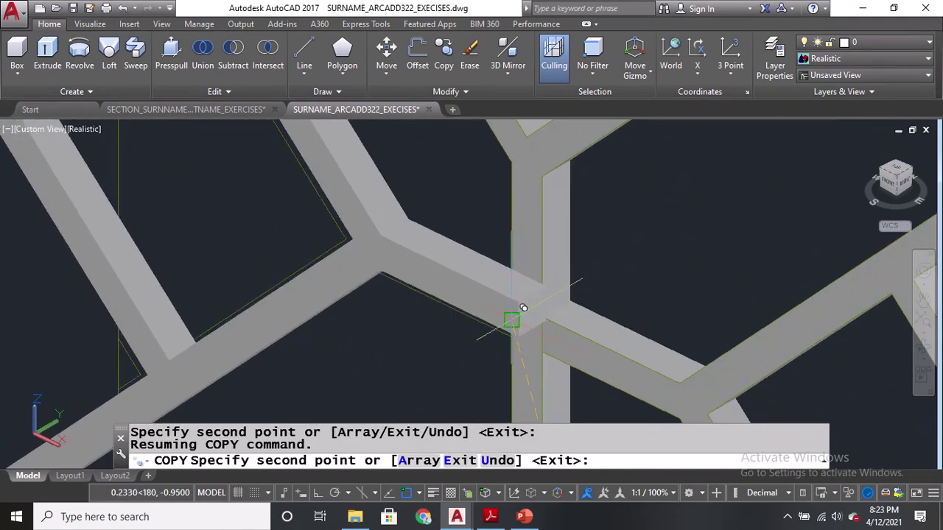
{"action": "left_click", "coordinate": [511, 320]}
{"action": "scroll", "coordinate": [397, 349], "scroll_direction": "down", "scroll_amount": 5}
{"action": "middle_click_drag", "start_coordinate": [397, 258], "coordinate": [407, 495]}
{"action": "scroll", "coordinate": [419, 371], "scroll_direction": "up", "scroll_amount": 8}
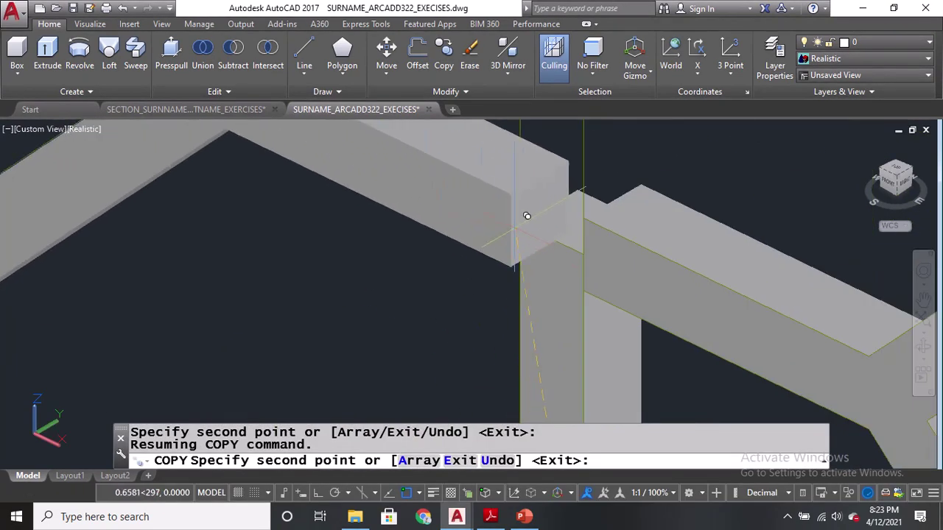
{"action": "left_click", "coordinate": [520, 259]}
{"action": "scroll", "coordinate": [476, 344], "scroll_direction": "down", "scroll_amount": 7}
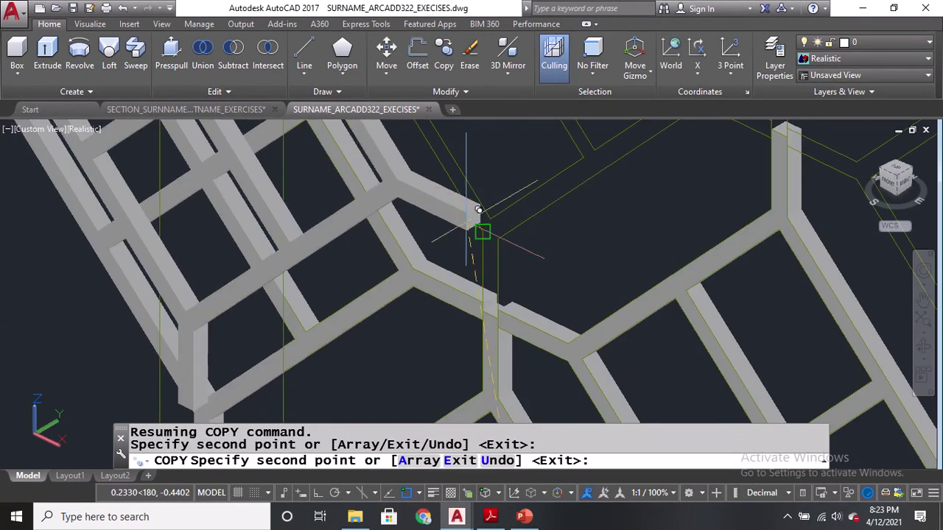
{"action": "middle_click_drag", "start_coordinate": [482, 231], "coordinate": [457, 509]}
{"action": "scroll", "coordinate": [434, 207], "scroll_direction": "down", "scroll_amount": 3}
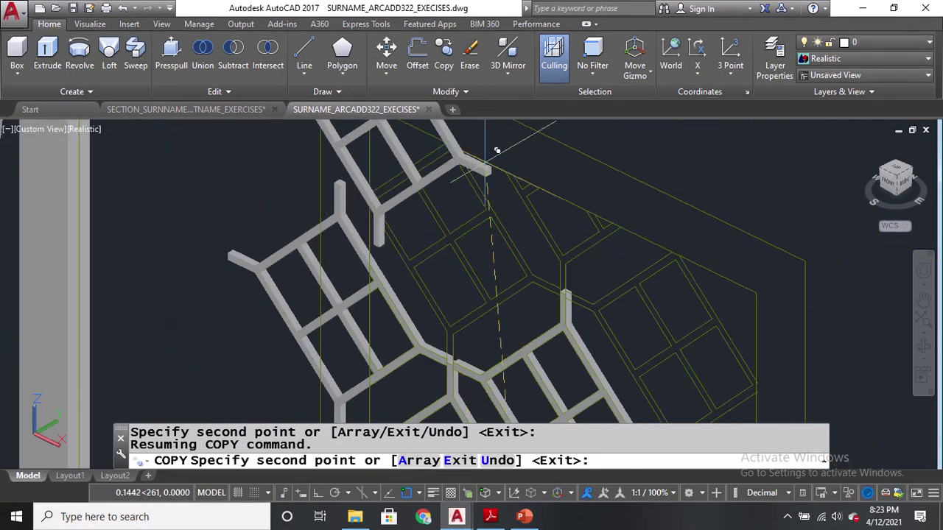
{"action": "scroll", "coordinate": [530, 297], "scroll_direction": "up", "scroll_amount": 10}
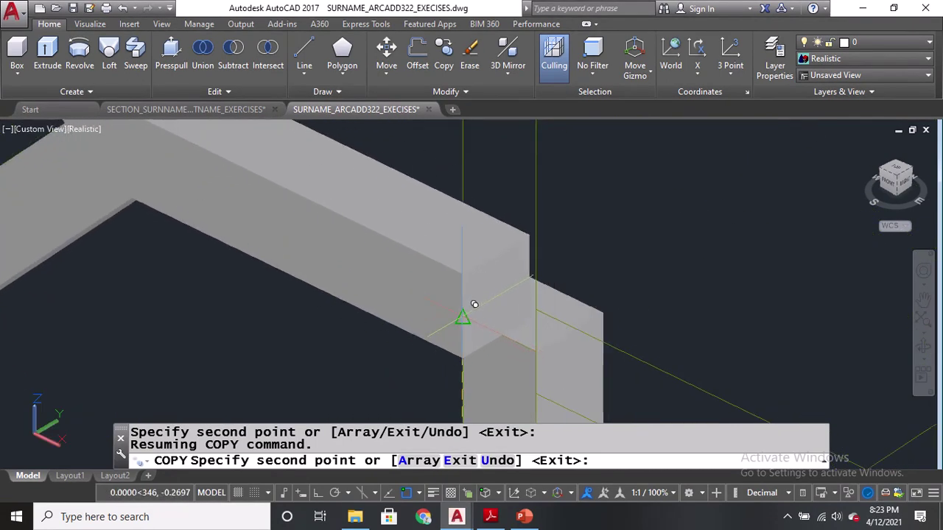
{"action": "left_click", "coordinate": [463, 318]}
{"action": "scroll", "coordinate": [444, 235], "scroll_direction": "down", "scroll_amount": 9}
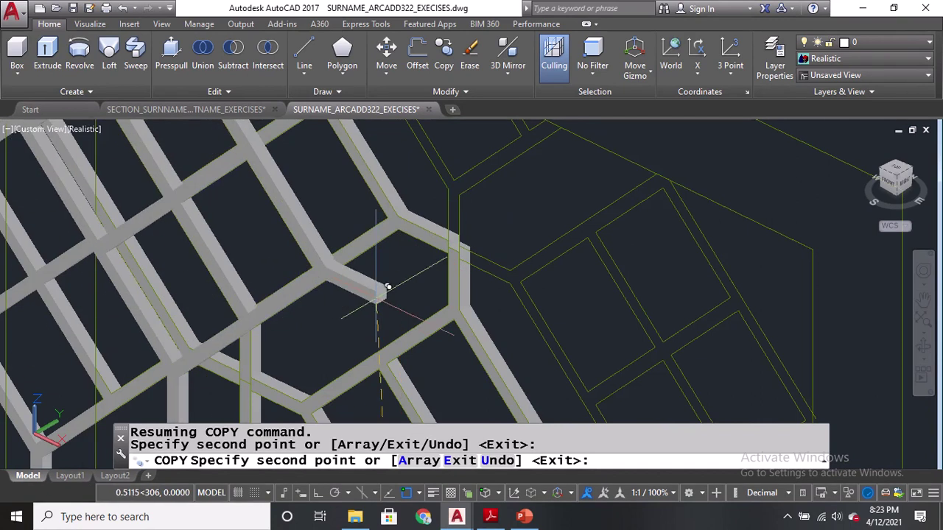
{"action": "scroll", "coordinate": [410, 187], "scroll_direction": "down", "scroll_amount": 4}
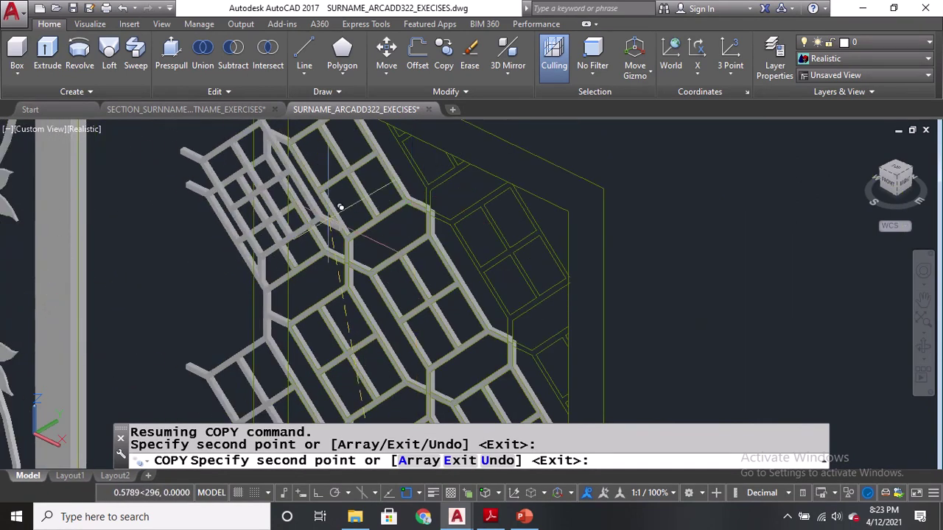
{"action": "middle_click_drag", "start_coordinate": [305, 201], "coordinate": [321, 292]}
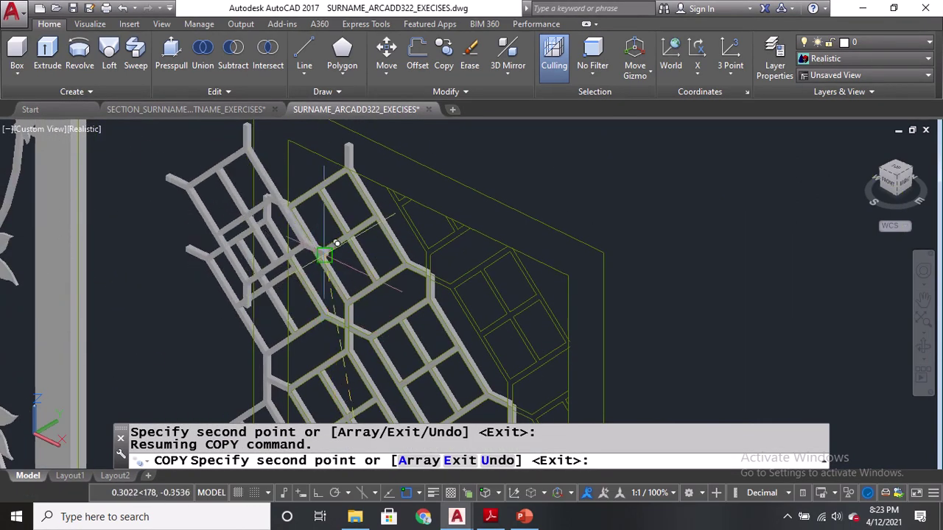
{"action": "middle_click_drag", "start_coordinate": [544, 239], "coordinate": [570, 141]}
{"action": "scroll", "coordinate": [563, 135], "scroll_direction": "down", "scroll_amount": 2}
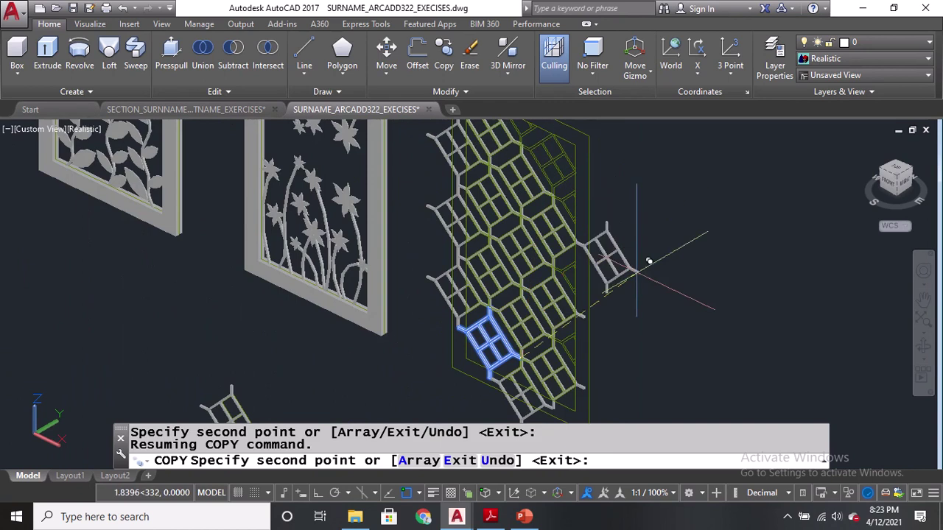
{"action": "key", "text": "Return"}
{"action": "scroll", "coordinate": [516, 302], "scroll_direction": "up", "scroll_amount": 3}
{"action": "type", "text": "co"}
{"action": "key", "text": "Return"}
{"action": "left_click", "coordinate": [588, 278]}
{"action": "scroll", "coordinate": [560, 258], "scroll_direction": "up", "scroll_amount": 5}
{"action": "key", "text": "Return"}
{"action": "left_click", "coordinate": [517, 215]}
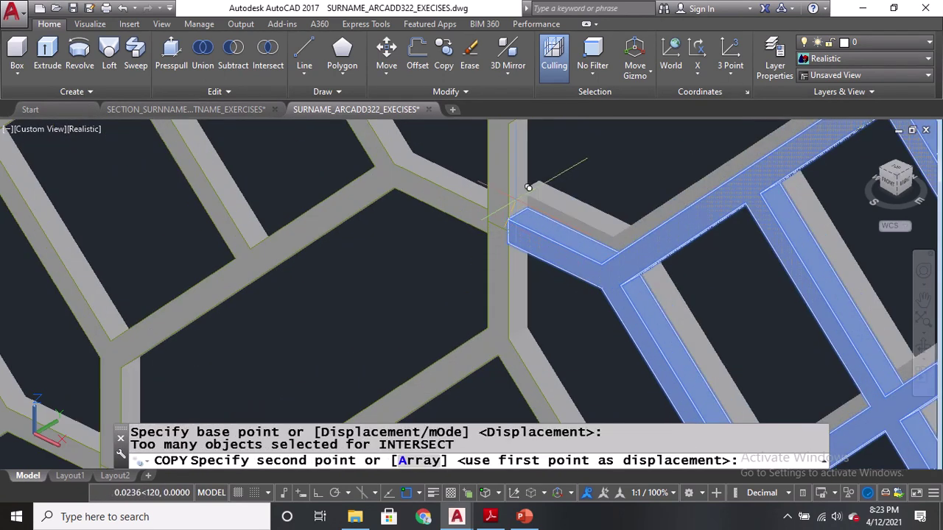
{"action": "key", "text": "Escape"}
Copy a right-hand solid motif from the end of its upper-left leg onto the lower outline along the lattice panel's right edge
{"action": "type", "text": "co"}
{"action": "key", "text": "Return"}
{"action": "left_click", "coordinate": [551, 258]}
{"action": "key", "text": "Return"}
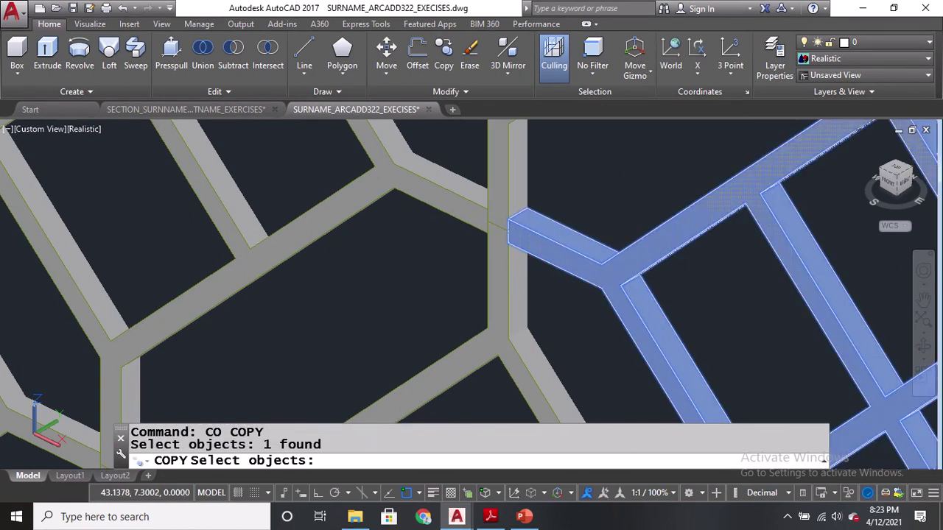
{"action": "scroll", "coordinate": [518, 225], "scroll_direction": "up", "scroll_amount": 5}
{"action": "left_click", "coordinate": [488, 241]}
{"action": "scroll", "coordinate": [466, 171], "scroll_direction": "down", "scroll_amount": 5}
{"action": "scroll", "coordinate": [464, 163], "scroll_direction": "down", "scroll_amount": 4}
{"action": "middle_click_drag", "start_coordinate": [680, 286], "coordinate": [642, 142]}
{"action": "scroll", "coordinate": [656, 299], "scroll_direction": "up", "scroll_amount": 7}
{"action": "scroll", "coordinate": [652, 291], "scroll_direction": "down", "scroll_amount": 5}
{"action": "left_click", "coordinate": [337, 230]}
Place more motif copies up the lattice panel's right edge, snapping each upper-left leg to the adjoining leg junction, and finish copying
{"action": "scroll", "coordinate": [339, 226], "scroll_direction": "down", "scroll_amount": 8}
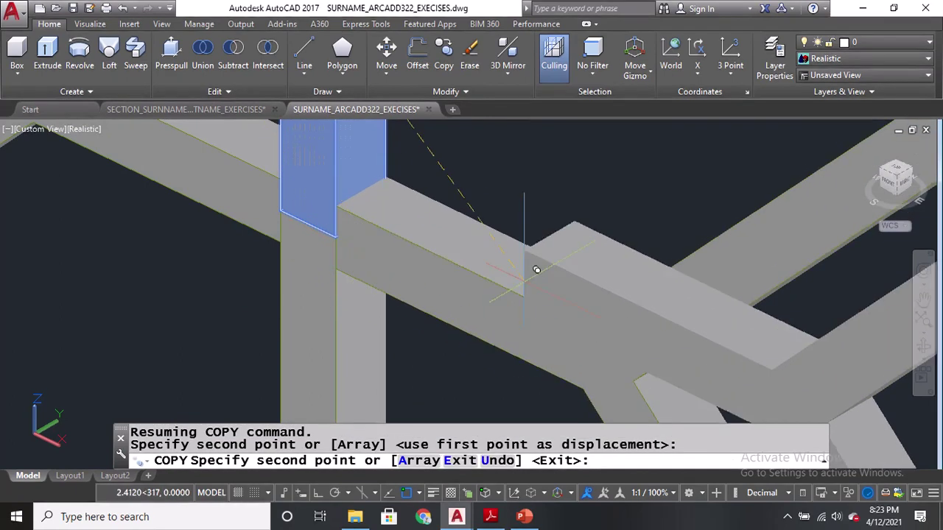
{"action": "middle_click_drag", "start_coordinate": [656, 173], "coordinate": [625, 326]}
{"action": "scroll", "coordinate": [475, 247], "scroll_direction": "up", "scroll_amount": 8}
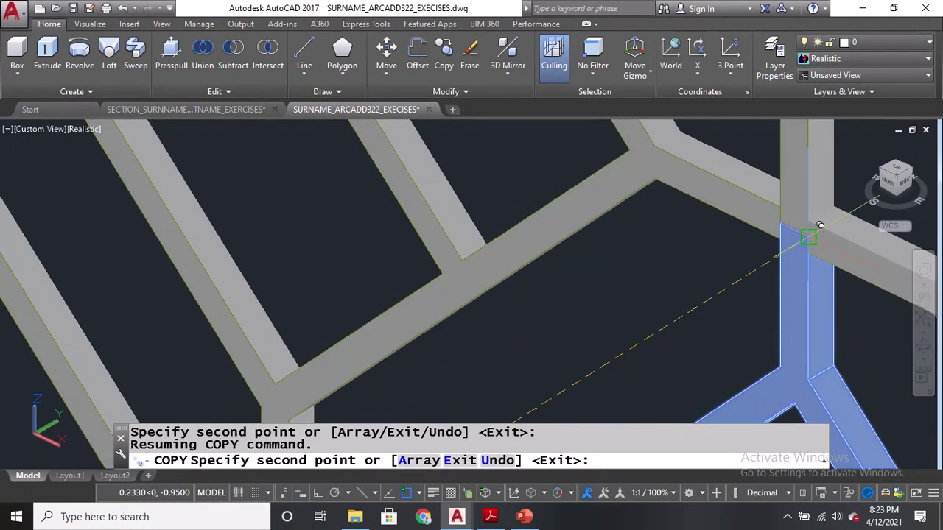
{"action": "scroll", "coordinate": [820, 225], "scroll_direction": "down", "scroll_amount": 8}
{"action": "scroll", "coordinate": [716, 227], "scroll_direction": "up", "scroll_amount": 2}
{"action": "scroll", "coordinate": [716, 227], "scroll_direction": "up", "scroll_amount": 5}
{"action": "scroll", "coordinate": [667, 210], "scroll_direction": "down", "scroll_amount": 9}
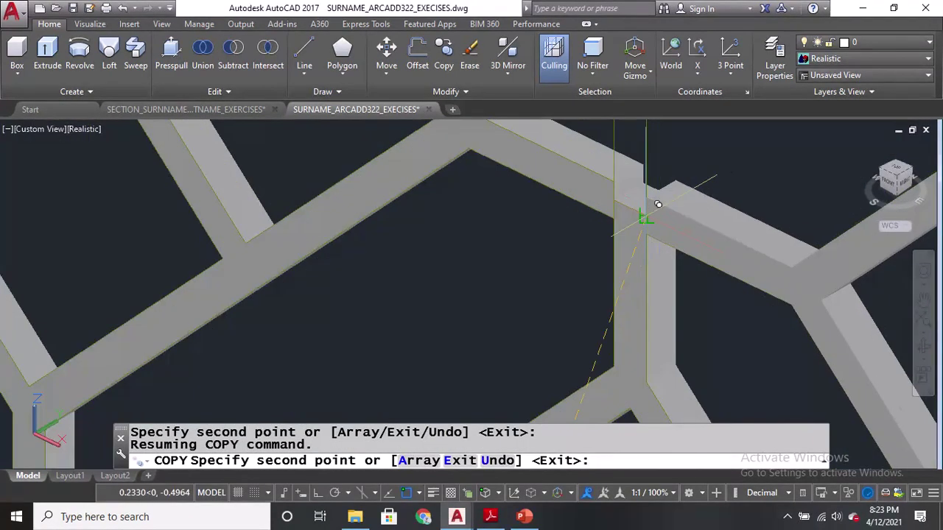
{"action": "scroll", "coordinate": [631, 199], "scroll_direction": "up", "scroll_amount": 8}
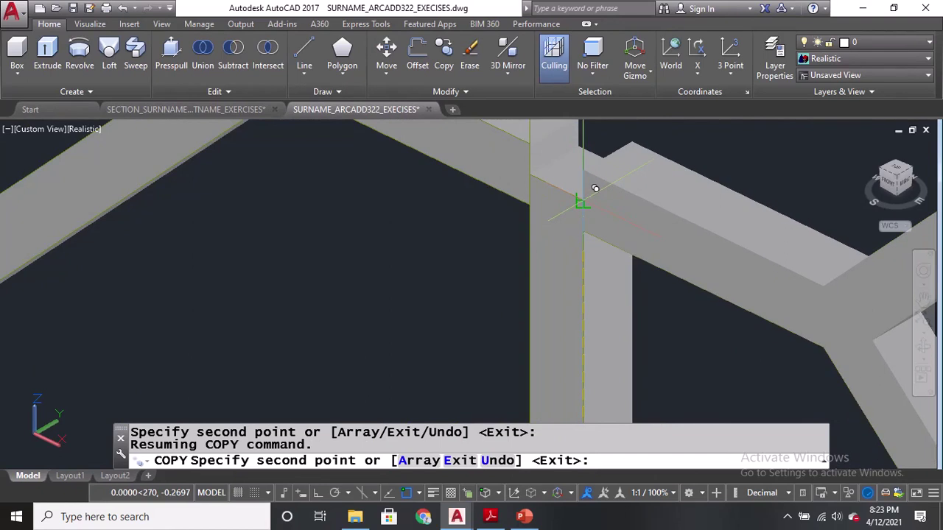
{"action": "scroll", "coordinate": [582, 203], "scroll_direction": "down", "scroll_amount": 8}
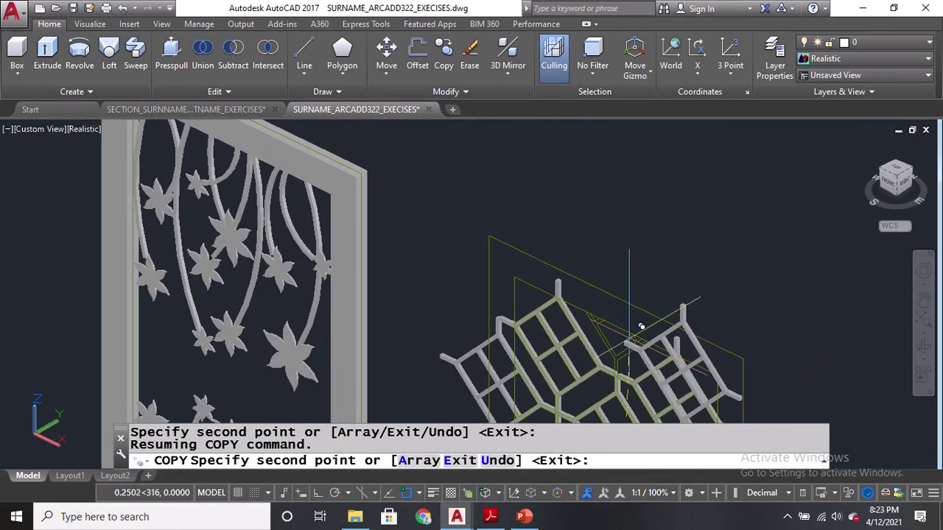
{"action": "key", "text": "Return"}
{"action": "middle_click_drag", "start_coordinate": [628, 297], "coordinate": [646, 146]}
{"action": "scroll", "coordinate": [675, 207], "scroll_direction": "up", "scroll_amount": 4}
{"action": "middle_click_drag", "start_coordinate": [566, 325], "coordinate": [612, 202]}
{"action": "type", "text": "c"}
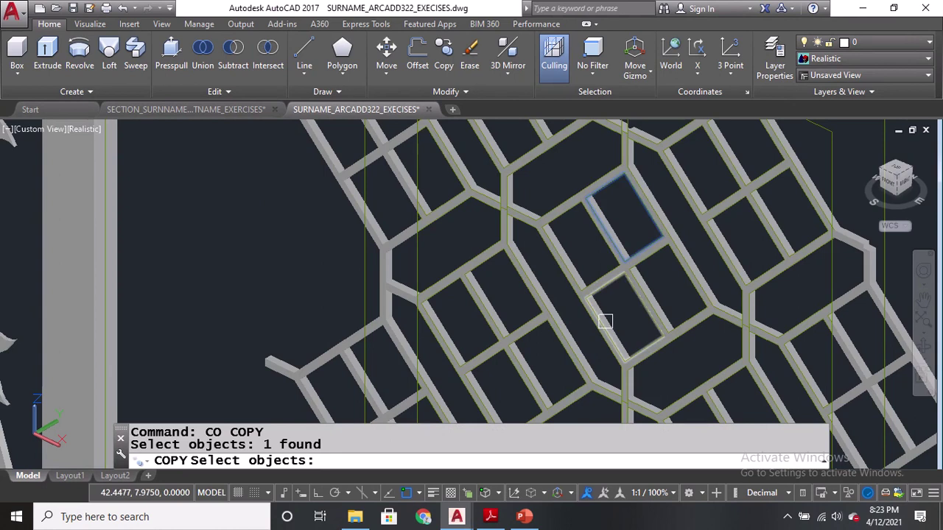
{"action": "scroll", "coordinate": [600, 330], "scroll_direction": "up", "scroll_amount": 5}
{"action": "key", "text": "Escape"}
Copy a middle solid motif from the end of its lower leg onto the remaining outline at the top of the lattice panel
{"action": "type", "text": "co"}
{"action": "key", "text": "Return"}
{"action": "left_click", "coordinate": [623, 199]}
{"action": "scroll", "coordinate": [616, 171], "scroll_direction": "down", "scroll_amount": 4}
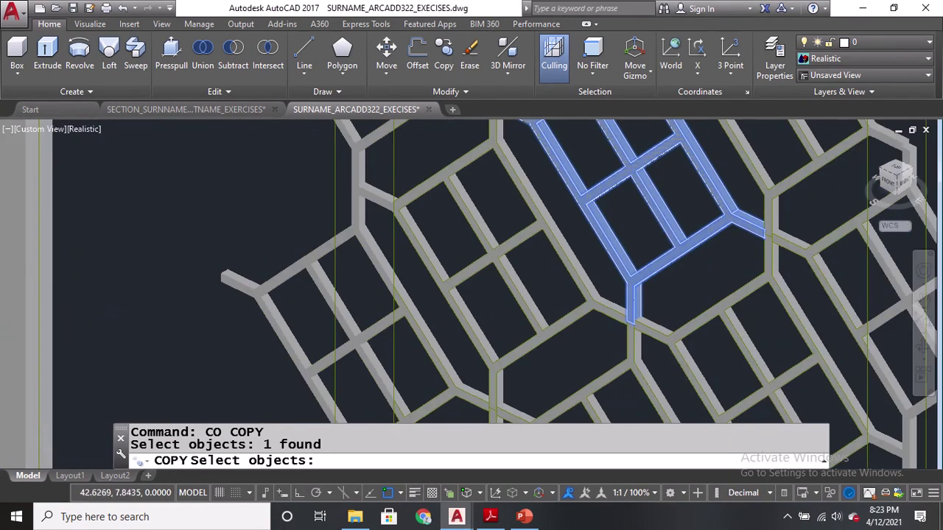
{"action": "scroll", "coordinate": [632, 320], "scroll_direction": "up", "scroll_amount": 4}
{"action": "key", "text": "Return"}
{"action": "left_click", "coordinate": [612, 322]}
{"action": "scroll", "coordinate": [560, 357], "scroll_direction": "down", "scroll_amount": 5}
{"action": "middle_click_drag", "start_coordinate": [618, 149], "coordinate": [597, 305]}
{"action": "scroll", "coordinate": [595, 302], "scroll_direction": "down", "scroll_amount": 4}
{"action": "scroll", "coordinate": [581, 224], "scroll_direction": "up", "scroll_amount": 4}
{"action": "scroll", "coordinate": [601, 244], "scroll_direction": "up", "scroll_amount": 6}
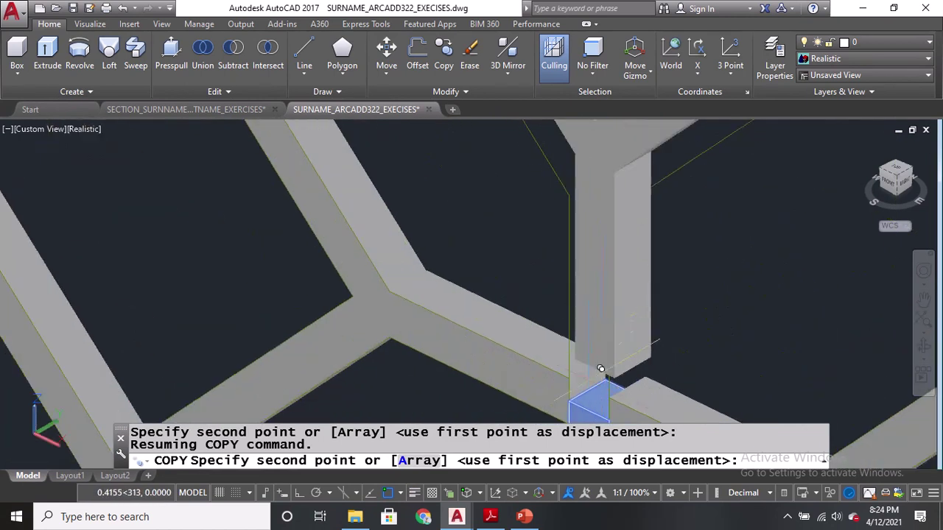
{"action": "left_click", "coordinate": [606, 387]}
{"action": "key", "text": "Return"}
{"action": "scroll", "coordinate": [554, 290], "scroll_direction": "down", "scroll_amount": 8}
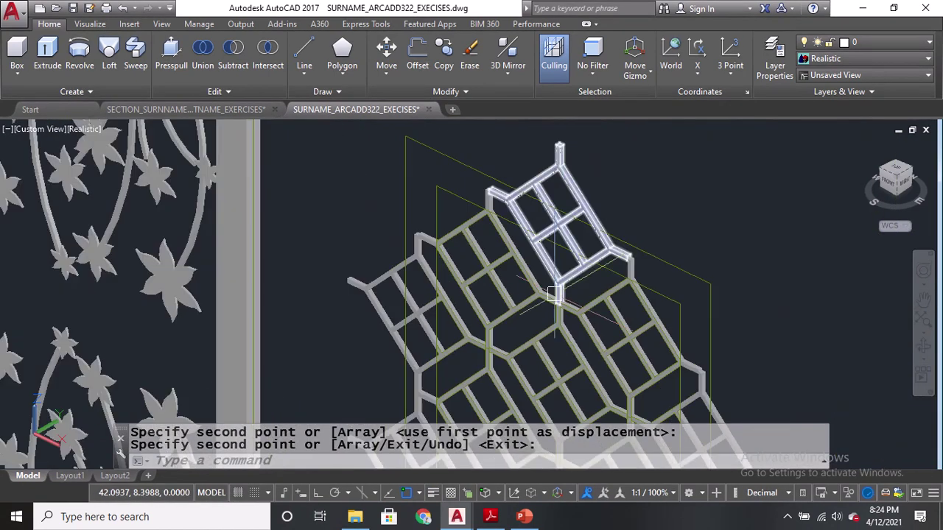
{"action": "scroll", "coordinate": [438, 234], "scroll_direction": "down", "scroll_amount": 3}
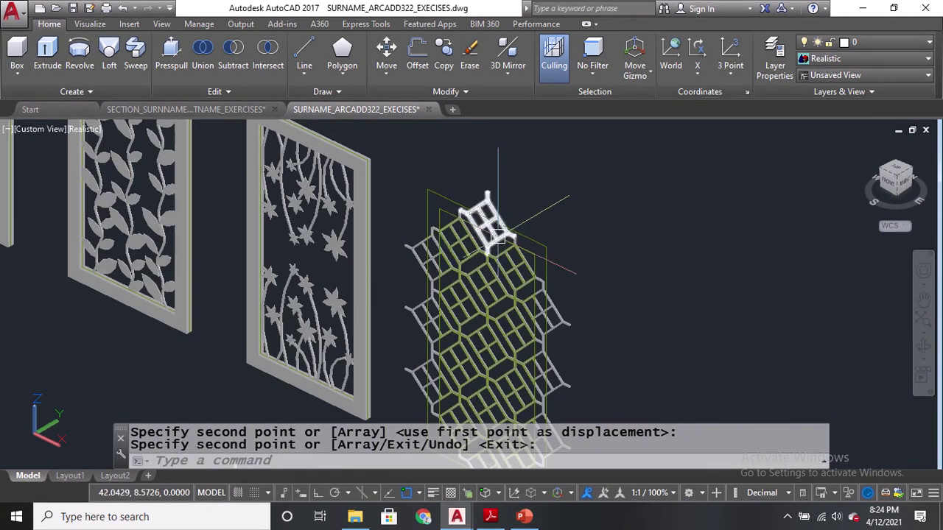
{"action": "middle_click_drag", "start_coordinate": [122, 271], "coordinate": [438, 301]}
{"action": "middle_click_drag", "start_coordinate": [305, 259], "coordinate": [307, 289]}
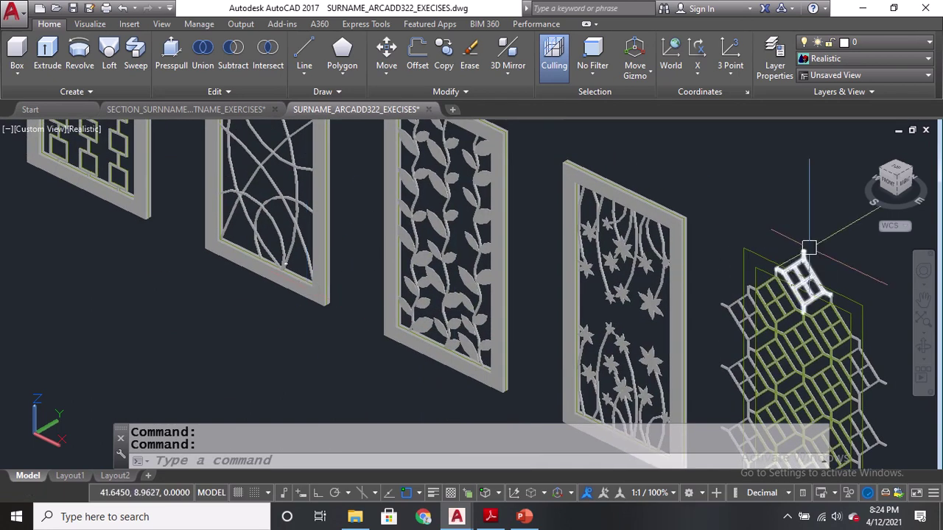
{"action": "middle_click_drag", "start_coordinate": [714, 227], "coordinate": [641, 182]}
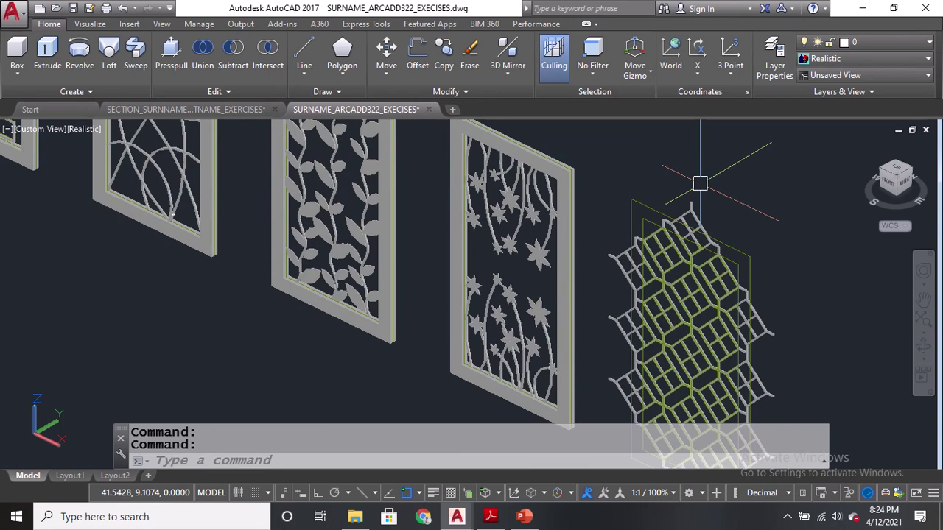
{"action": "scroll", "coordinate": [700, 191], "scroll_direction": "up", "scroll_amount": 3}
{"action": "type", "text": "l"}
{"action": "key", "text": "Return"}
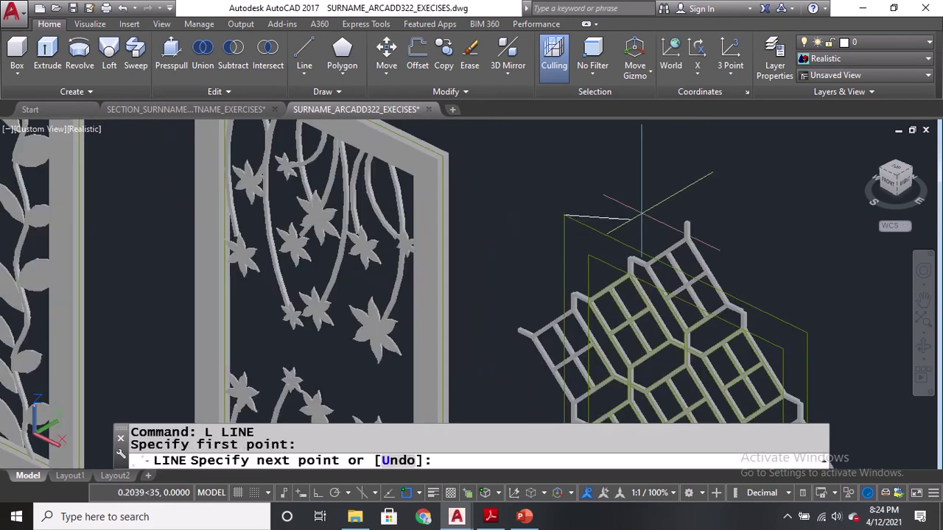
{"action": "key", "text": "Escape"}
Draw a straight line along the Y axis, with ortho on, in the empty space above the lattice panel
{"action": "type", "text": "l"}
{"action": "key", "text": "Return"}
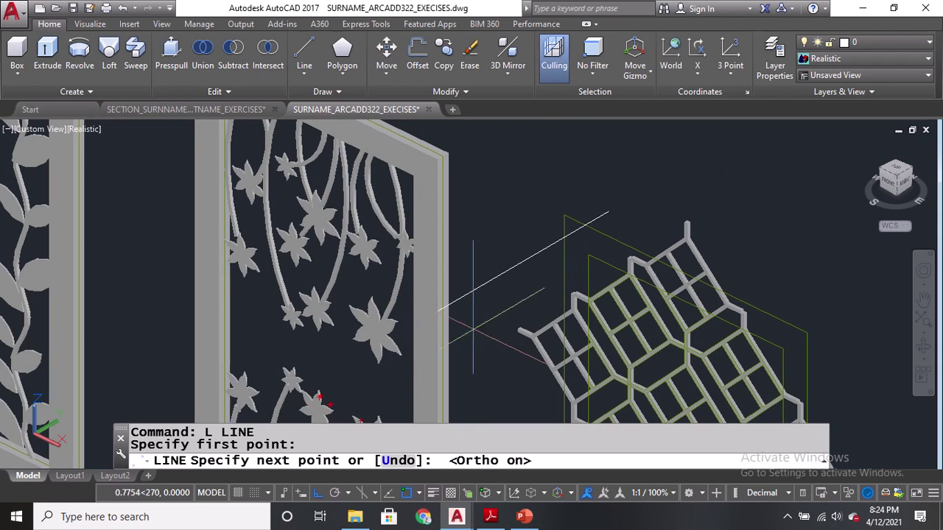
{"action": "left_click", "coordinate": [722, 154]}
{"action": "key", "text": "Return"}
{"action": "middle_click_drag", "start_coordinate": [617, 187], "coordinate": [573, 238]}
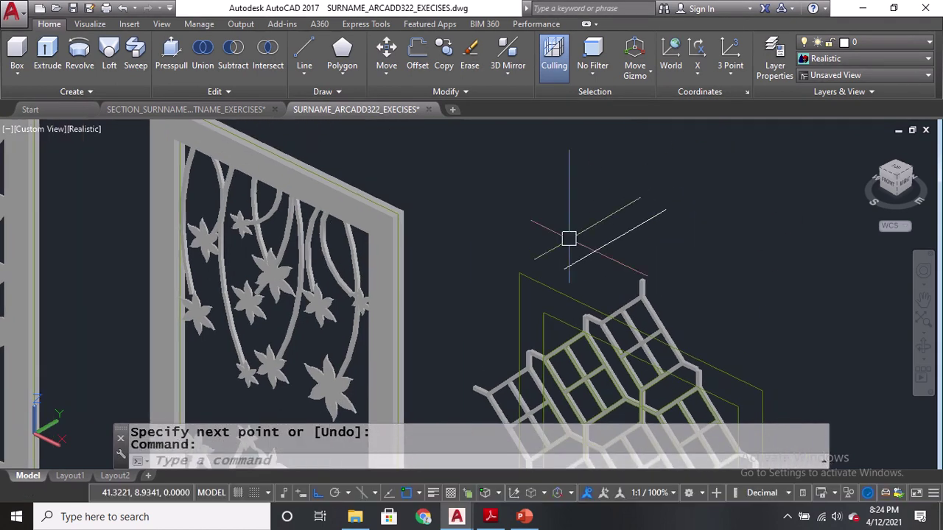
Move the new line from its midpoint onto the upper-left corner of the lattice panel's inner outline
{"action": "type", "text": "m"}
{"action": "key", "text": "Return"}
{"action": "scroll", "coordinate": [585, 246], "scroll_direction": "up", "scroll_amount": 2}
{"action": "left_click", "coordinate": [588, 248]}
{"action": "key", "text": "Return"}
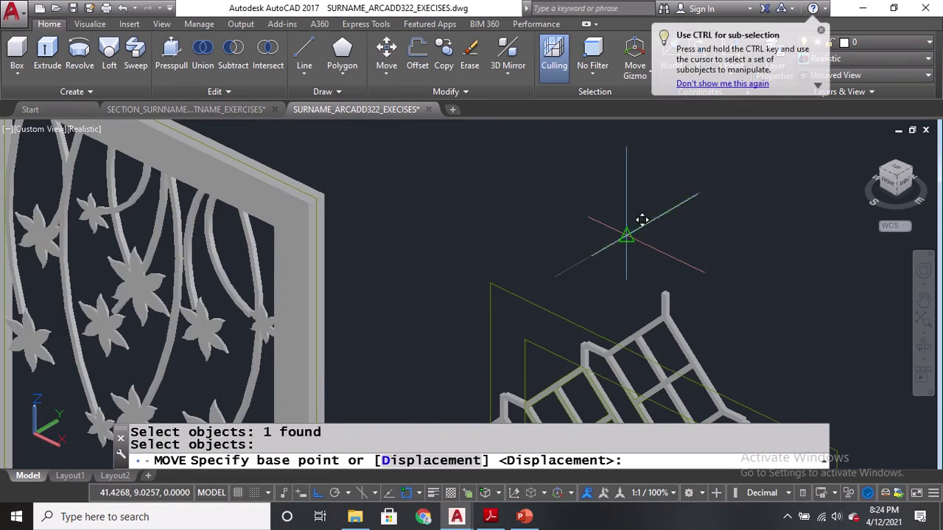
{"action": "left_click", "coordinate": [626, 234]}
{"action": "left_click", "coordinate": [532, 325]}
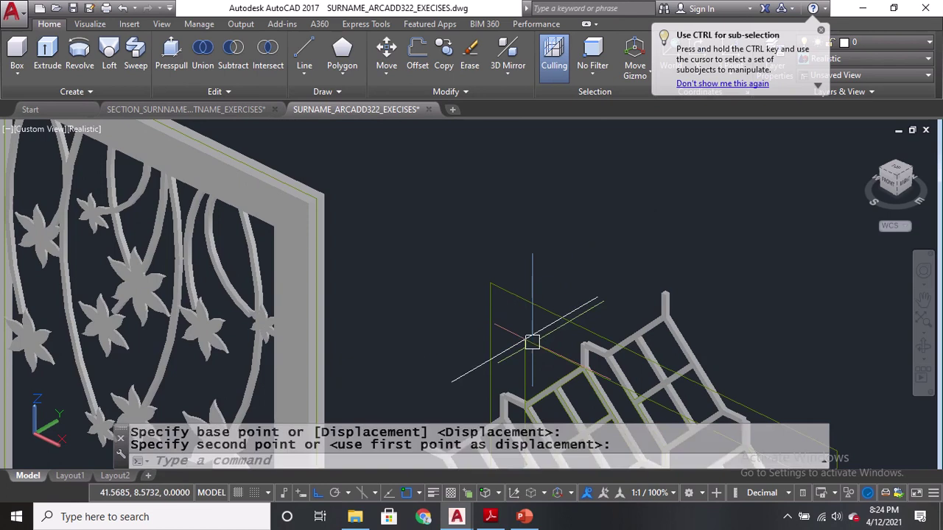
{"action": "scroll", "coordinate": [569, 217], "scroll_direction": "down", "scroll_amount": 2}
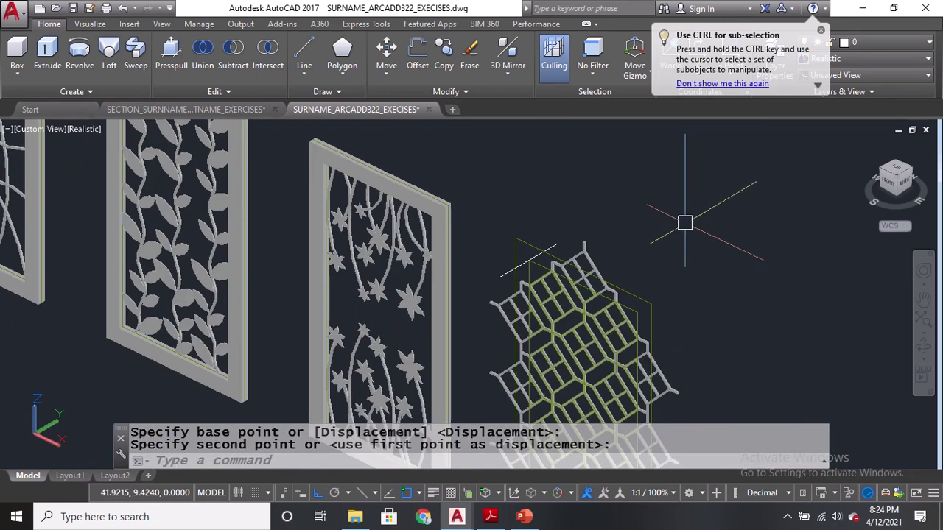
Copy the line from the inner outline's upper-left corner to its upper-right corner
{"action": "type", "text": "co"}
{"action": "key", "text": "Return"}
{"action": "scroll", "coordinate": [551, 263], "scroll_direction": "up", "scroll_amount": 3}
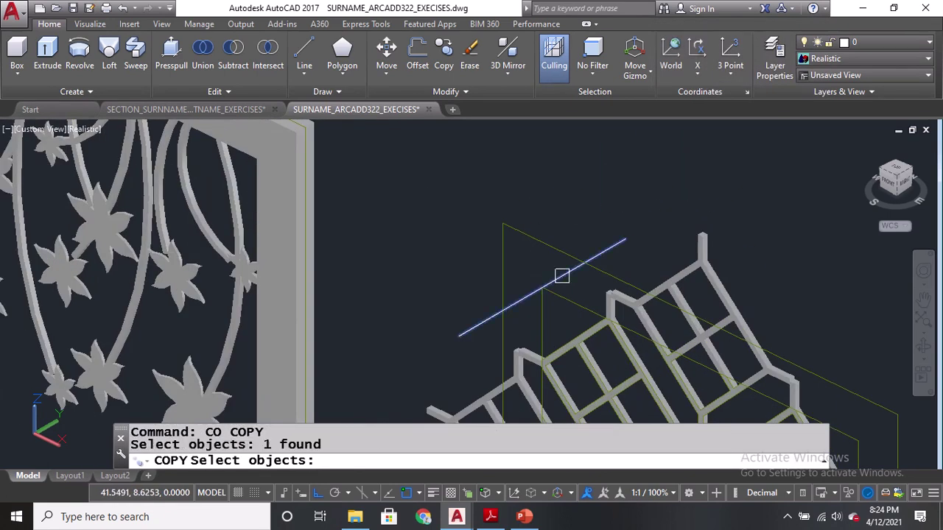
{"action": "key", "text": "Return"}
{"action": "left_click", "coordinate": [542, 287]}
{"action": "middle_click_drag", "start_coordinate": [703, 349], "coordinate": [516, 199]}
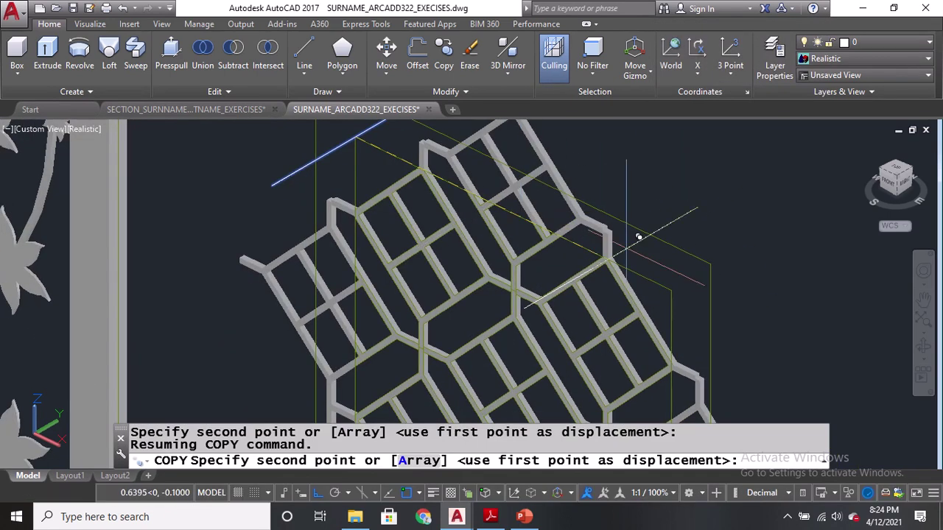
{"action": "left_click", "coordinate": [689, 275]}
Place further line copies on the inner outline's lower-right and lower-left corners and finish copying
{"action": "scroll", "coordinate": [675, 254], "scroll_direction": "down", "scroll_amount": 3}
{"action": "scroll", "coordinate": [665, 151], "scroll_direction": "up", "scroll_amount": 4}
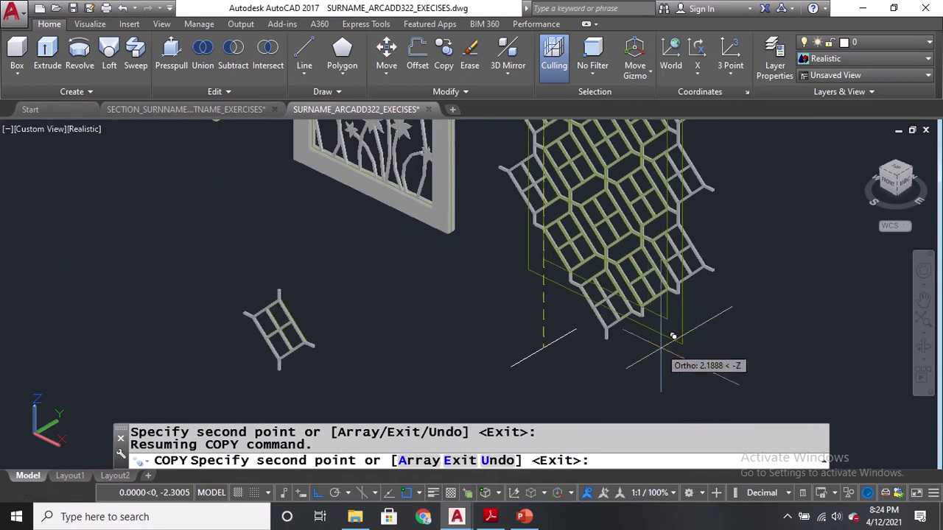
{"action": "left_click", "coordinate": [673, 289]}
{"action": "middle_click_drag", "start_coordinate": [451, 218], "coordinate": [479, 283]}
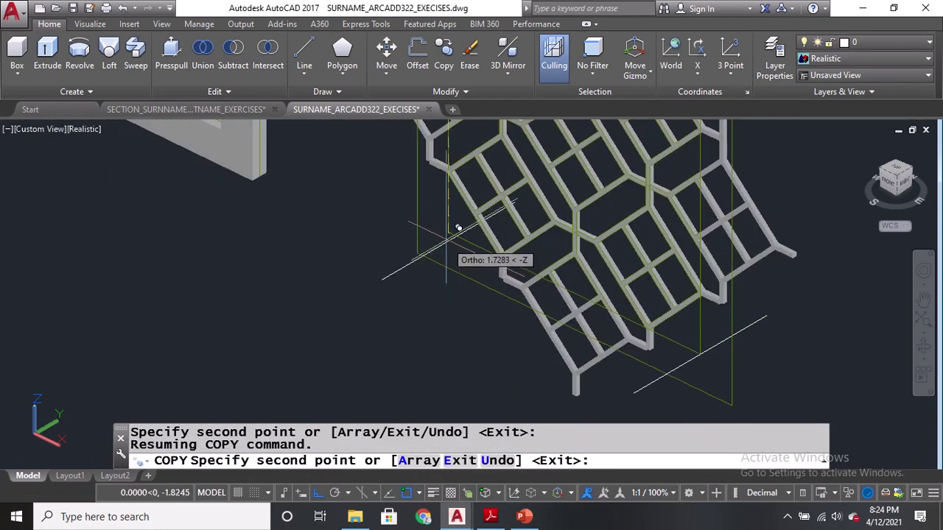
{"action": "key", "text": "Return"}
{"action": "scroll", "coordinate": [448, 232], "scroll_direction": "down", "scroll_amount": 3}
{"action": "scroll", "coordinate": [507, 288], "scroll_direction": "up", "scroll_amount": 5}
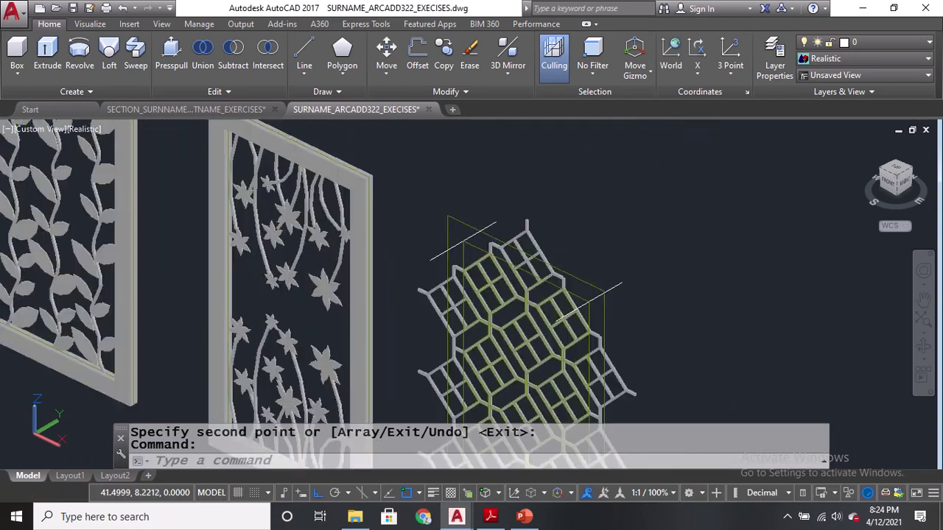
Extrude the upper-left corner line upward about 0.68 into a vertical surface
{"action": "type", "text": "EXT"}
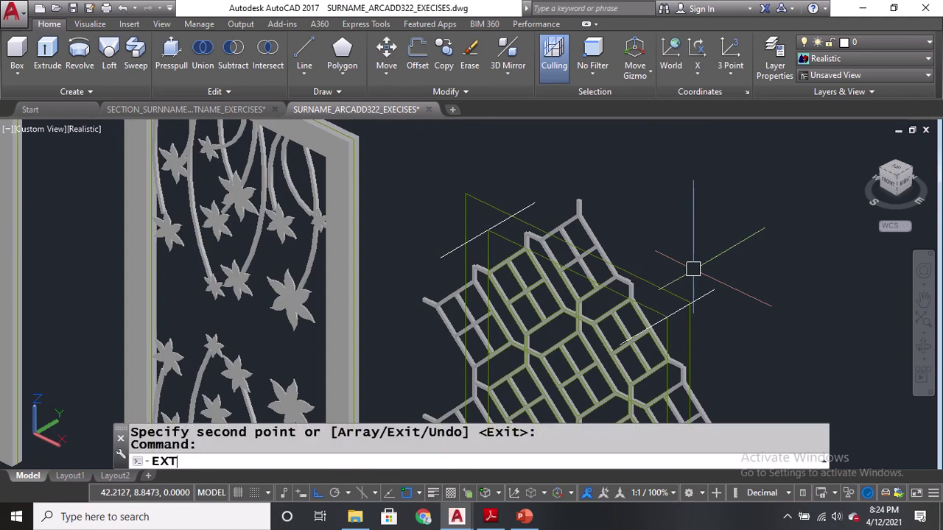
{"action": "key", "text": "Return"}
{"action": "scroll", "coordinate": [478, 256], "scroll_direction": "up", "scroll_amount": 2}
{"action": "left_click", "coordinate": [469, 226]}
{"action": "key", "text": "Return"}
{"action": "scroll", "coordinate": [508, 217], "scroll_direction": "down", "scroll_amount": 4}
{"action": "key", "text": "Escape"}
Extrude the vertical surface 0.8 across to the upper-right corner line, forming a solid block above the inner outline
{"action": "key", "text": "Return"}
{"action": "left_click", "coordinate": [511, 181]}
{"action": "key", "text": "Return"}
{"action": "scroll", "coordinate": [512, 181], "scroll_direction": "up", "scroll_amount": 3}
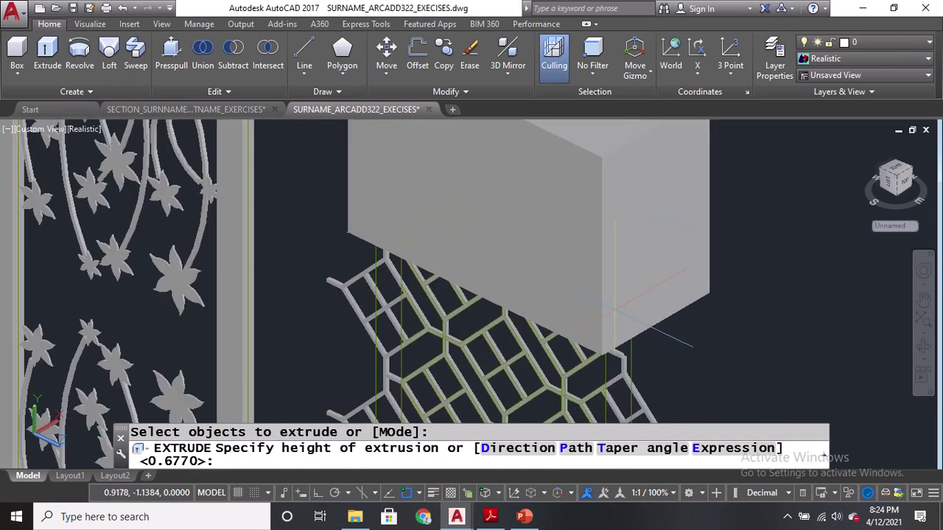
{"action": "key", "text": "Return"}
{"action": "scroll", "coordinate": [604, 301], "scroll_direction": "down", "scroll_amount": 3}
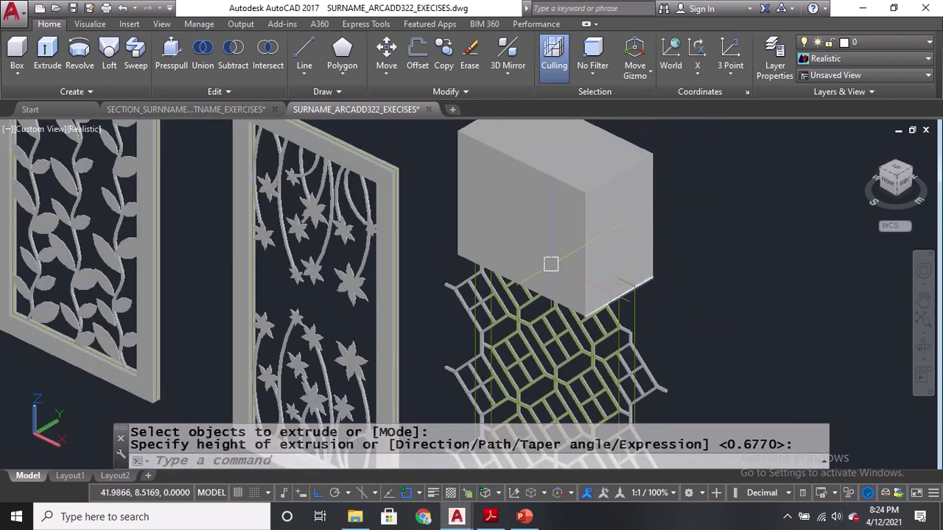
Set the visual style to 2D Wireframe
{"action": "left_click", "coordinate": [85, 130]}
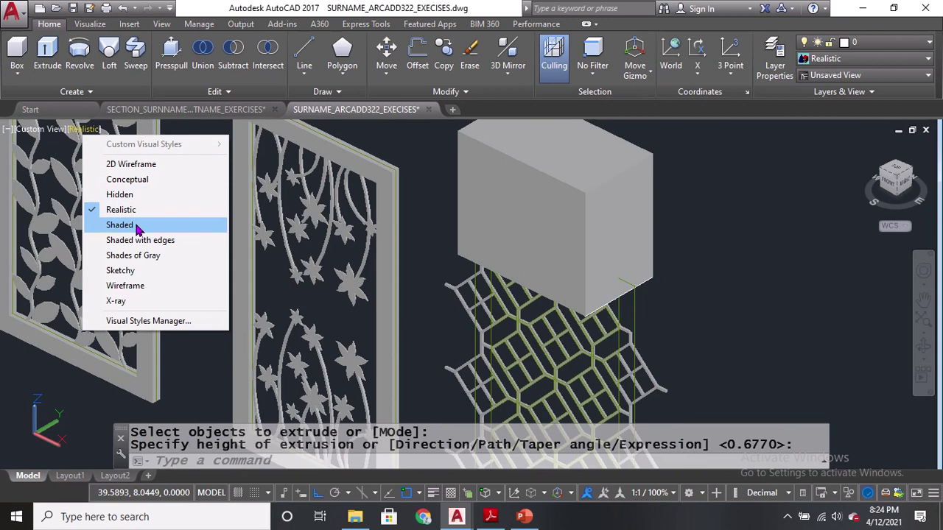
{"action": "left_click", "coordinate": [137, 165]}
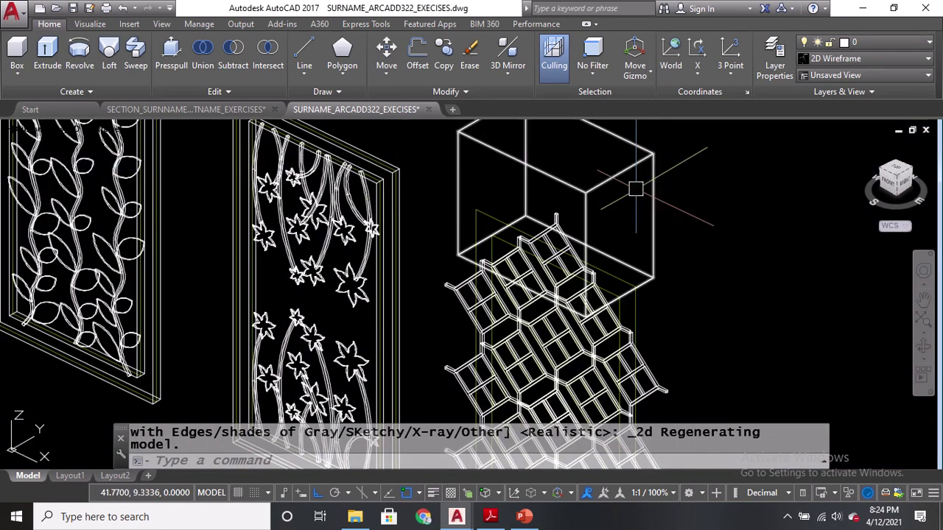
{"action": "scroll", "coordinate": [568, 214], "scroll_direction": "up", "scroll_amount": 2}
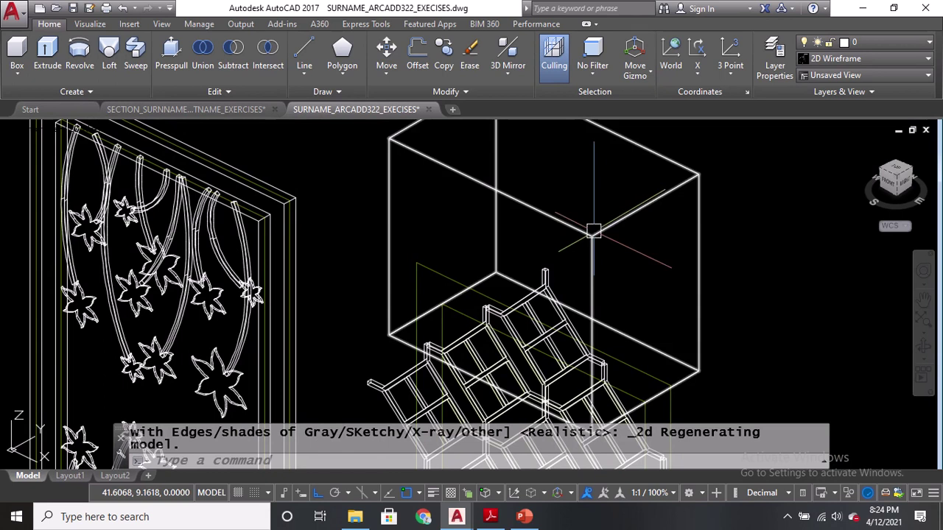
{"action": "middle_click_drag", "start_coordinate": [593, 230], "coordinate": [593, 173]}
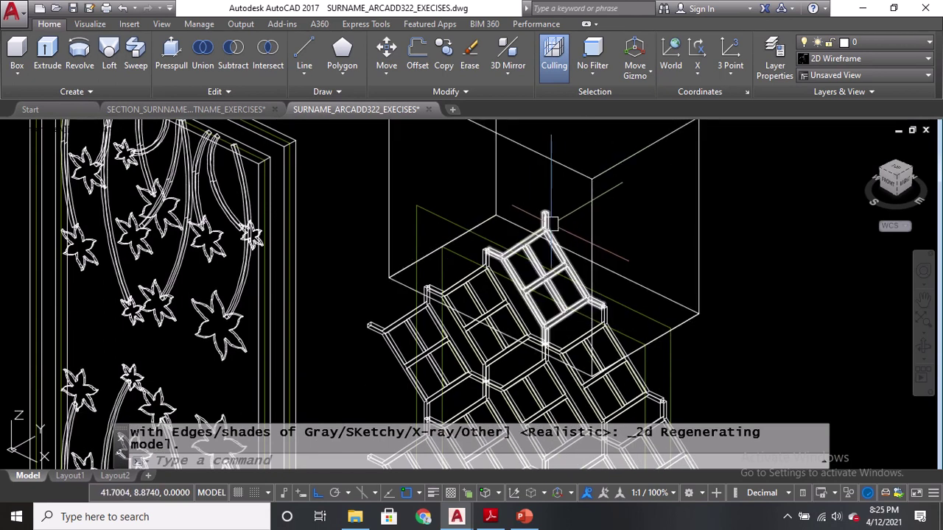
Subtract the solid block from the two motifs that cross the inner outline's top edge
{"action": "type", "text": "SU"}
{"action": "key", "text": "Return"}
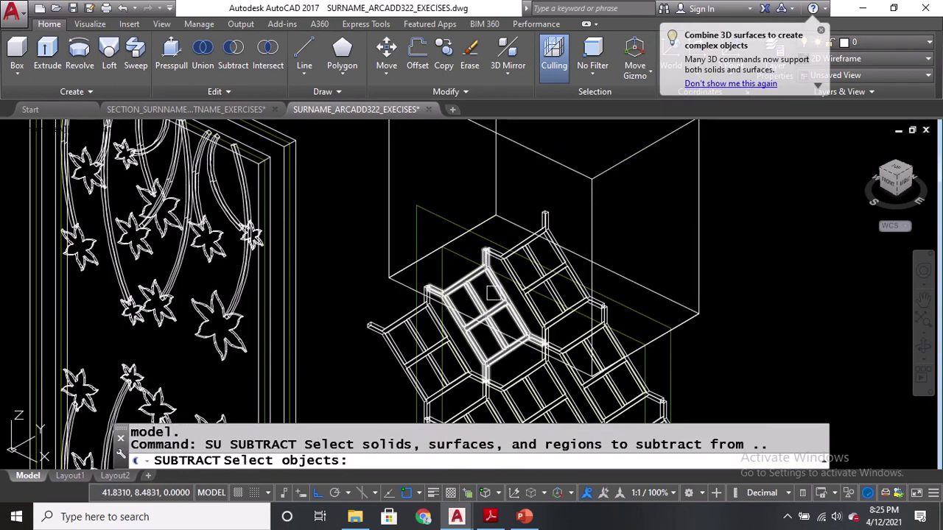
{"action": "left_click", "coordinate": [515, 281]}
{"action": "left_click", "coordinate": [537, 264]}
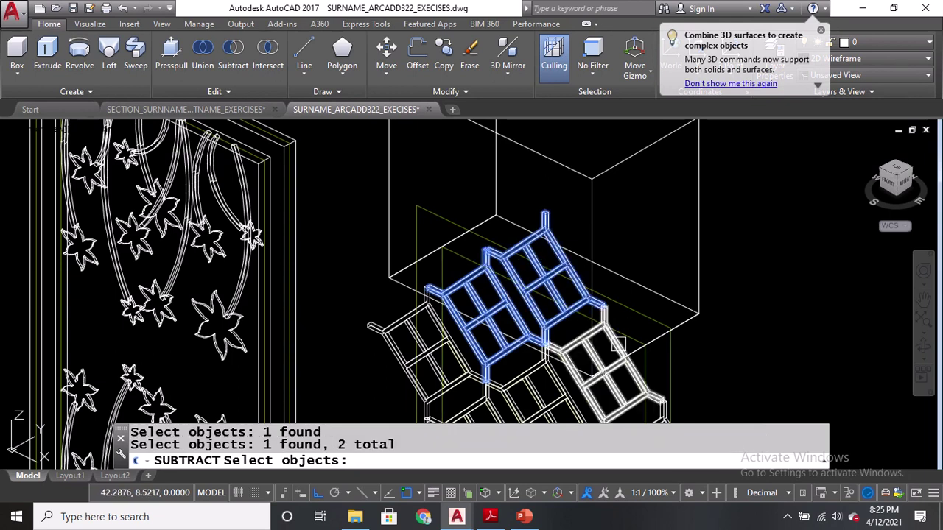
{"action": "key", "text": "Return"}
{"action": "left_click", "coordinate": [679, 301]}
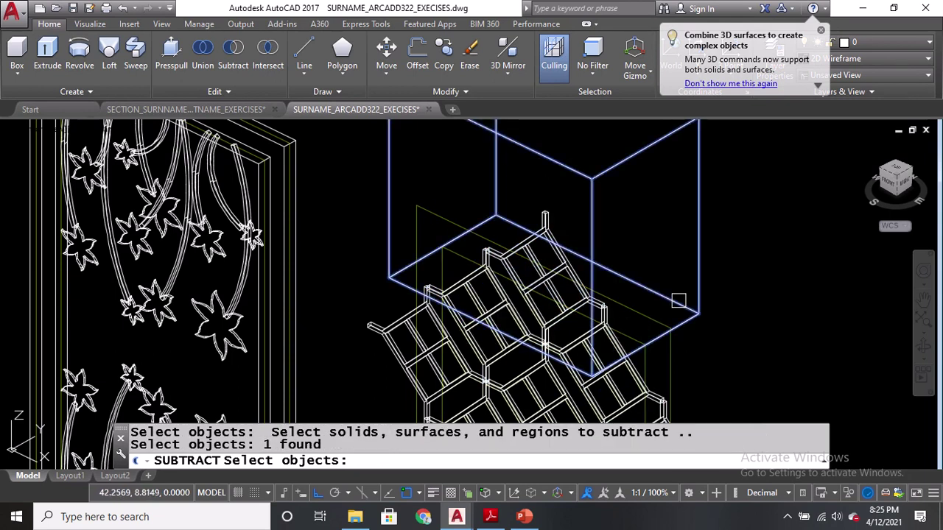
{"action": "key", "text": "Return"}
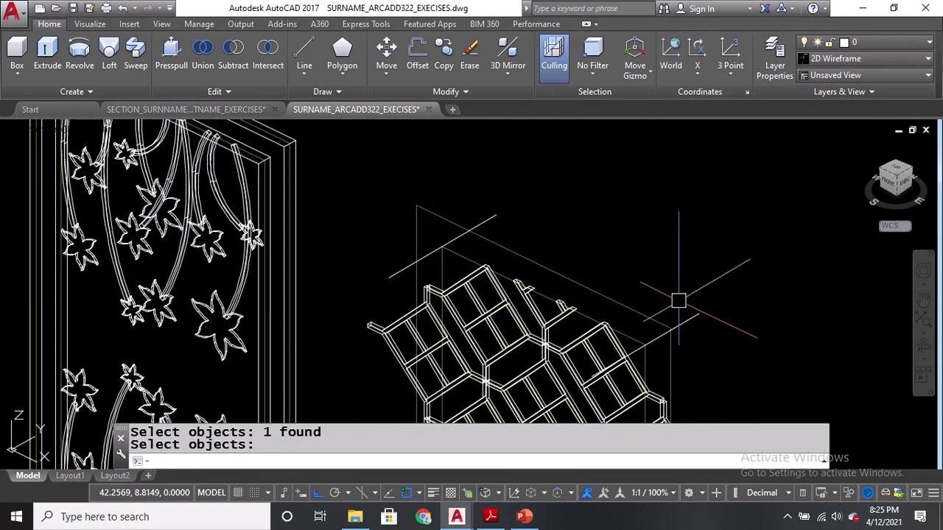
{"action": "middle_click_drag", "start_coordinate": [677, 309], "coordinate": [671, 246]}
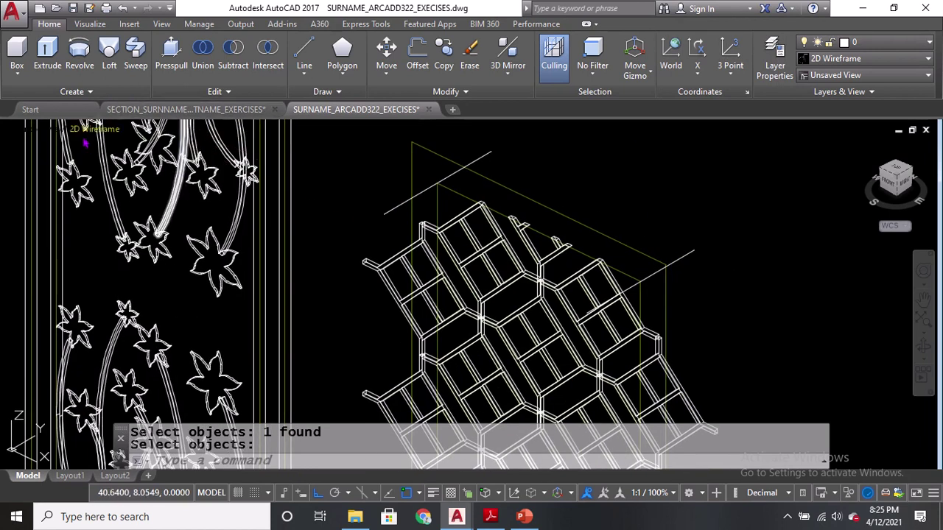
Check the trimmed top of the lattice in the Conceptual visual style, and return to 2D Wireframe
{"action": "left_click", "coordinate": [95, 129]}
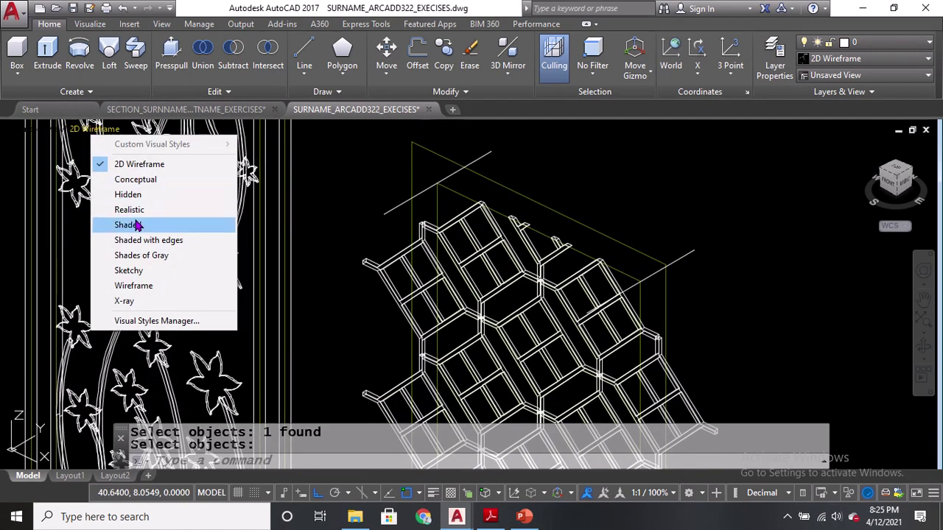
{"action": "left_click", "coordinate": [136, 180]}
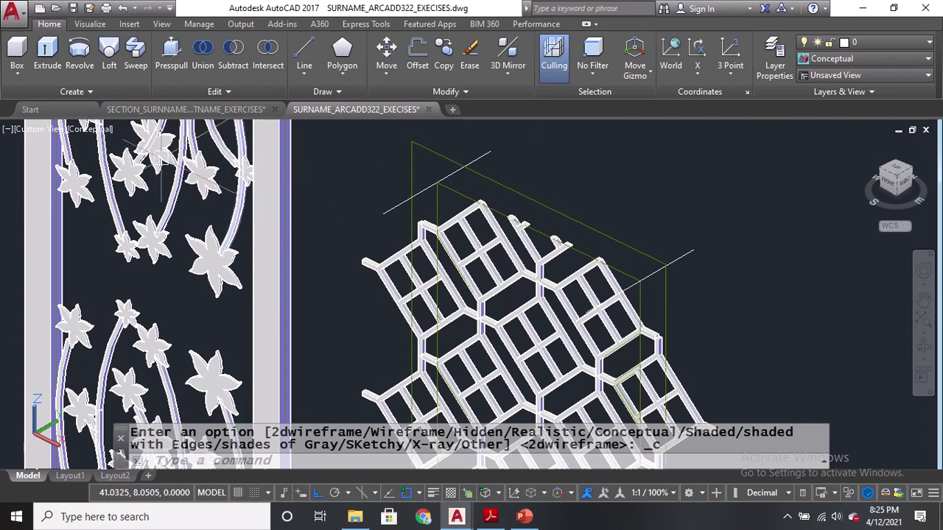
{"action": "left_click", "coordinate": [89, 129]}
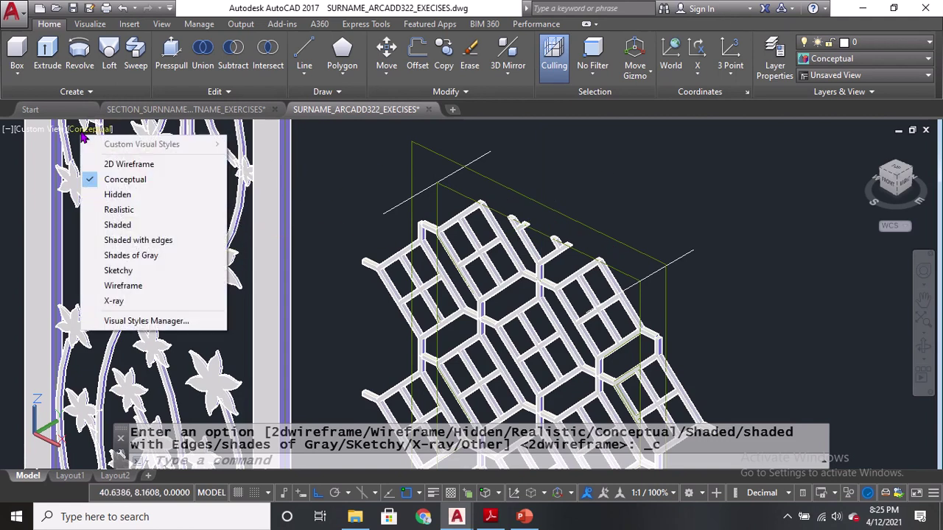
{"action": "left_click", "coordinate": [119, 164]}
Extrude the upper-right corner line downward 1.7 to the lower-right corner line as a vertical surface
{"action": "type", "text": "EXT"}
{"action": "key", "text": "Return"}
{"action": "left_click", "coordinate": [660, 224]}
{"action": "key", "text": "Return"}
{"action": "scroll", "coordinate": [666, 205], "scroll_direction": "down", "scroll_amount": 3}
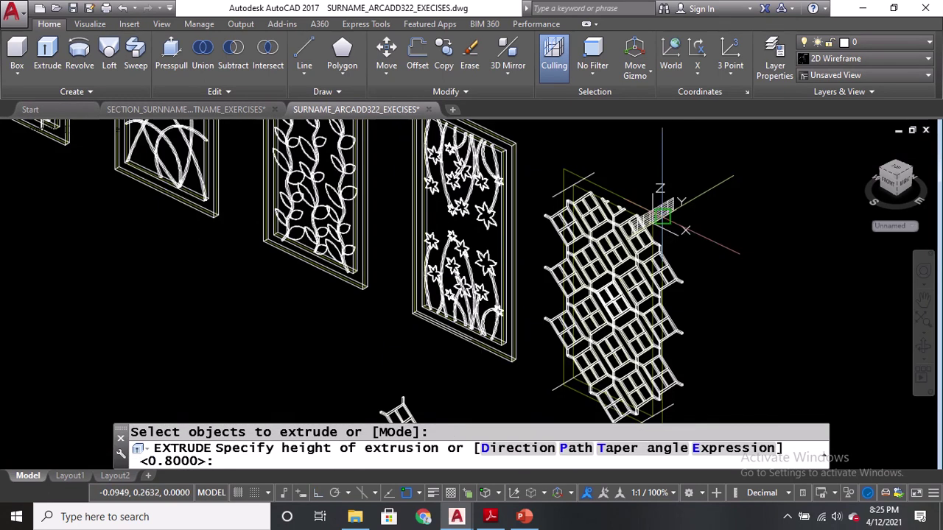
{"action": "scroll", "coordinate": [659, 252], "scroll_direction": "up", "scroll_amount": 5}
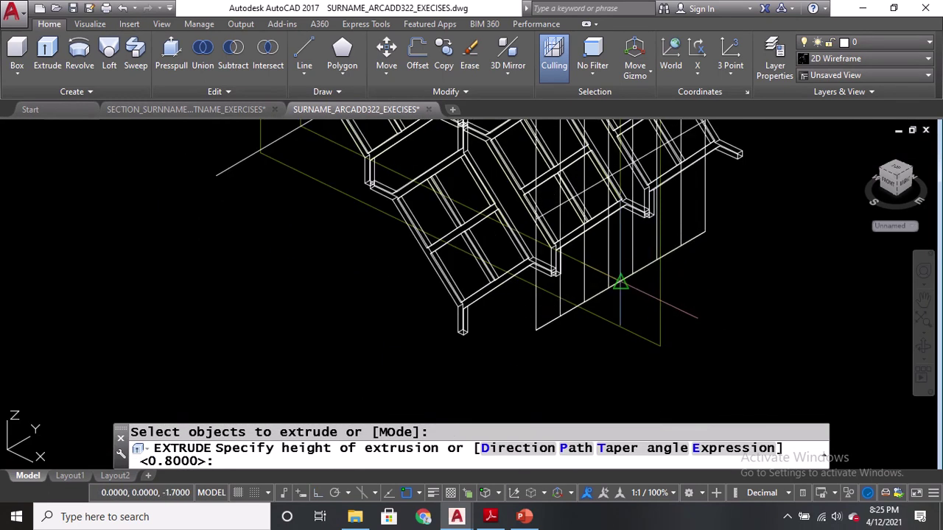
{"action": "key", "text": "Return"}
{"action": "scroll", "coordinate": [637, 254], "scroll_direction": "down", "scroll_amount": 3}
Extrude the right-hand vertical surface horizontally away from the lattice panel into a solid block
{"action": "type", "text": "EXT"}
{"action": "key", "text": "Return"}
{"action": "left_click", "coordinate": [637, 254]}
{"action": "key", "text": "Return"}
{"action": "key", "text": "Return"}
{"action": "scroll", "coordinate": [659, 313], "scroll_direction": "up", "scroll_amount": 2}
Subtract the right-hand solid block from the motifs that cross the lattice inner outline's right edge
{"action": "type", "text": "S"}
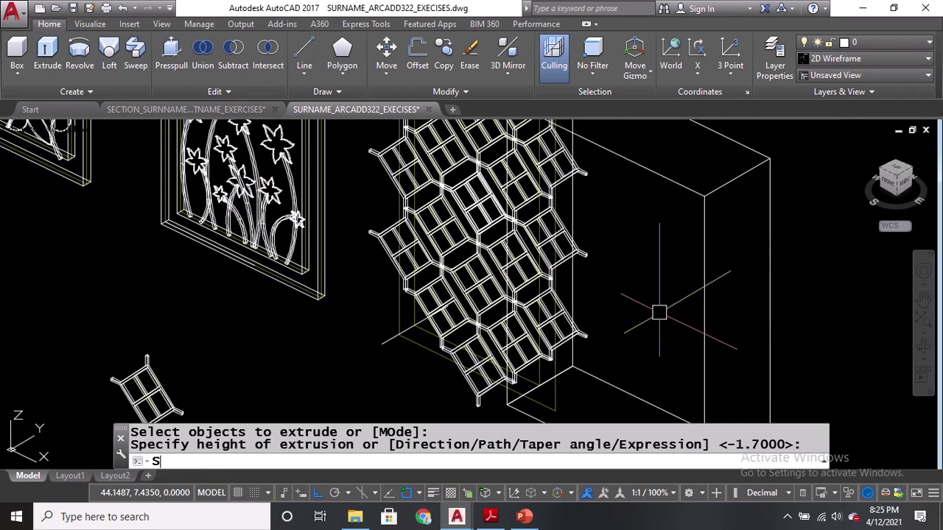
{"action": "type", "text": "U"}
{"action": "key", "text": "Return"}
{"action": "middle_click_drag", "start_coordinate": [660, 312], "coordinate": [686, 223]}
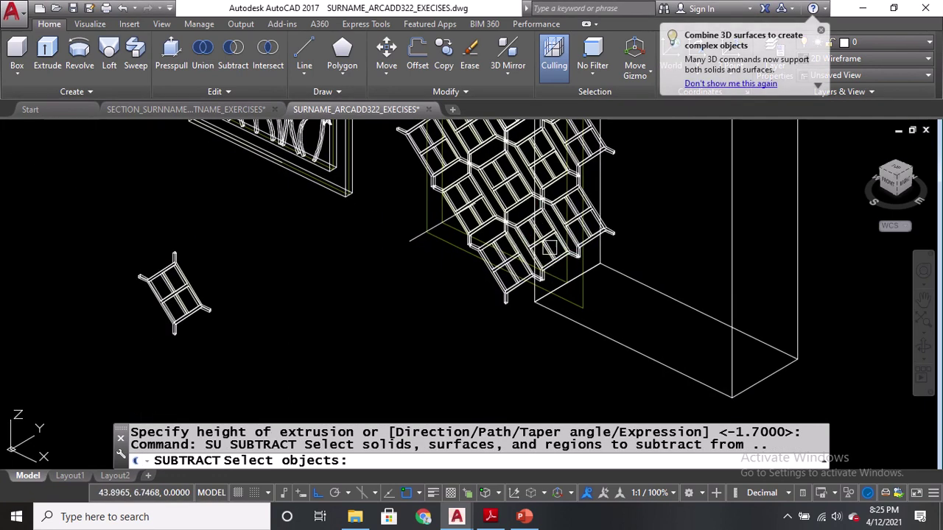
{"action": "left_click", "coordinate": [549, 248]}
{"action": "left_click", "coordinate": [589, 231]}
{"action": "middle_click_drag", "start_coordinate": [593, 194], "coordinate": [578, 288]}
{"action": "left_click", "coordinate": [573, 251]}
{"action": "scroll", "coordinate": [573, 251], "scroll_direction": "up", "scroll_amount": 4}
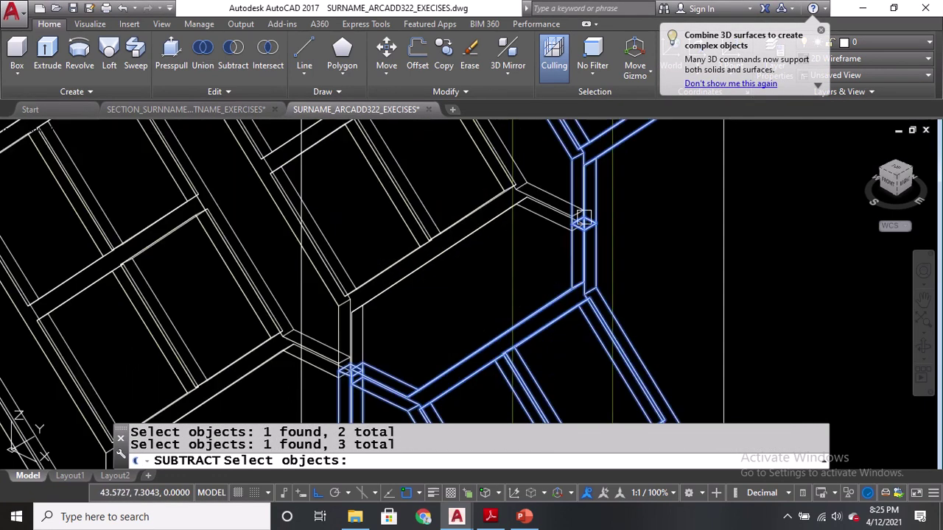
{"action": "scroll", "coordinate": [560, 243], "scroll_direction": "down", "scroll_amount": 2}
{"action": "left_click", "coordinate": [519, 246]}
{"action": "scroll", "coordinate": [560, 206], "scroll_direction": "down", "scroll_amount": 3}
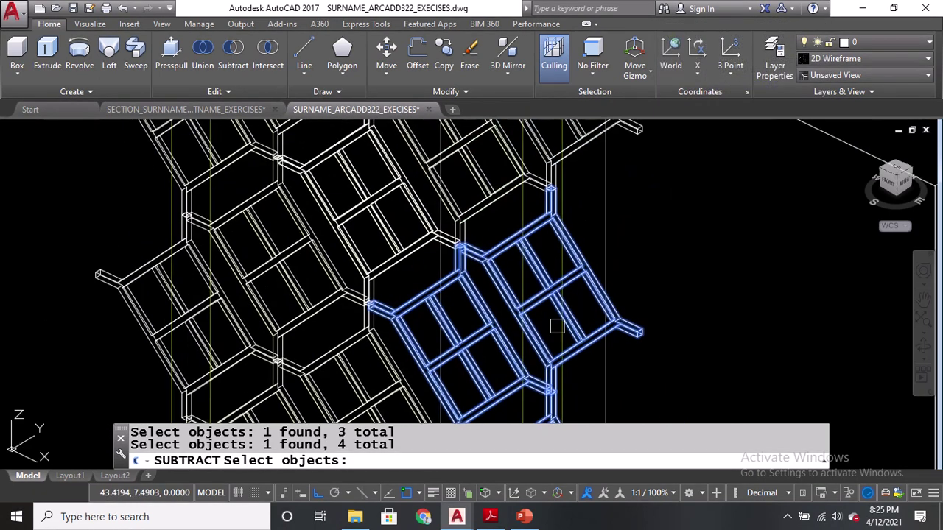
{"action": "scroll", "coordinate": [550, 238], "scroll_direction": "up", "scroll_amount": 3}
{"action": "left_click", "coordinate": [549, 237]}
{"action": "scroll", "coordinate": [582, 247], "scroll_direction": "down", "scroll_amount": 3}
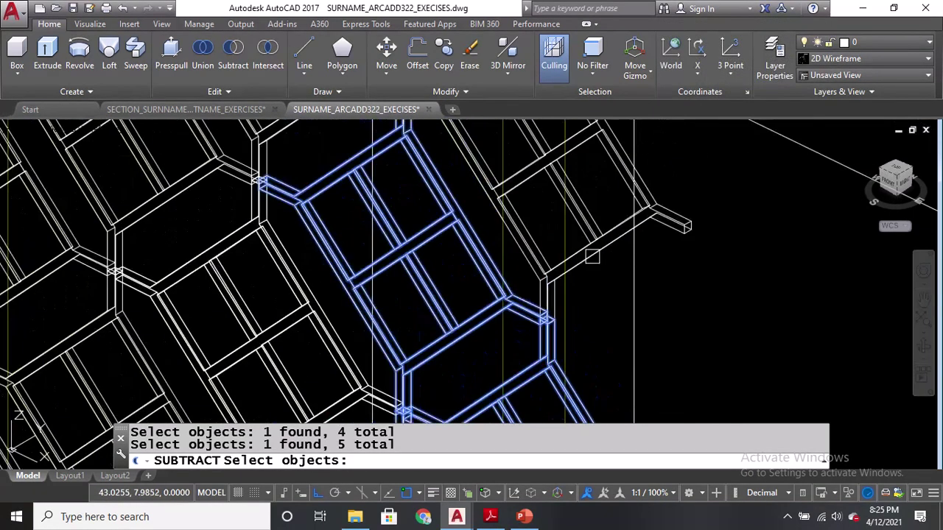
{"action": "scroll", "coordinate": [568, 181], "scroll_direction": "down", "scroll_amount": 3}
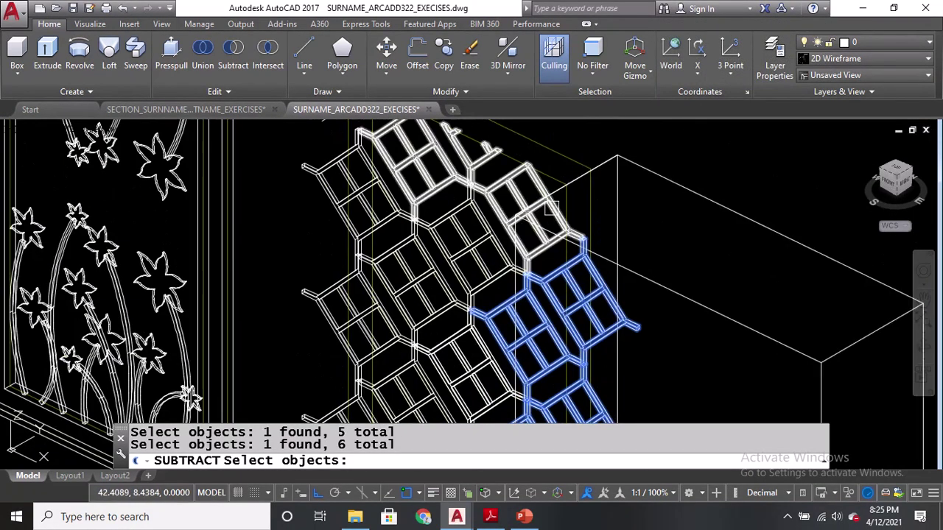
{"action": "left_click", "coordinate": [552, 209]}
{"action": "key", "text": "Return"}
{"action": "scroll", "coordinate": [656, 184], "scroll_direction": "up", "scroll_amount": 2}
{"action": "left_click", "coordinate": [669, 180]}
{"action": "key", "text": "Return"}
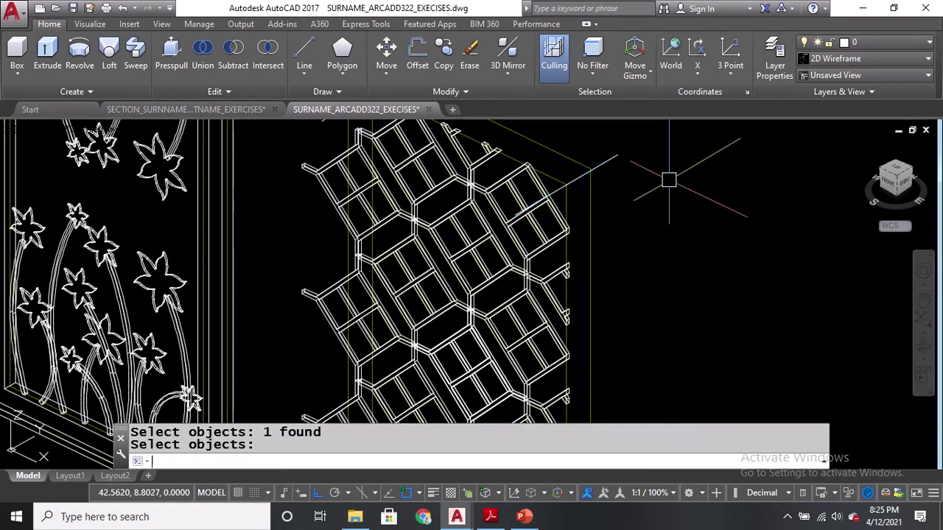
Extrude the lower-right corner line downward about 1.1 as a vertical surface
{"action": "scroll", "coordinate": [669, 177], "scroll_direction": "down", "scroll_amount": 4}
{"action": "scroll", "coordinate": [642, 310], "scroll_direction": "up", "scroll_amount": 5}
{"action": "type", "text": "EXT"}
{"action": "key", "text": "Return"}
{"action": "left_click", "coordinate": [653, 300]}
{"action": "key", "text": "Return"}
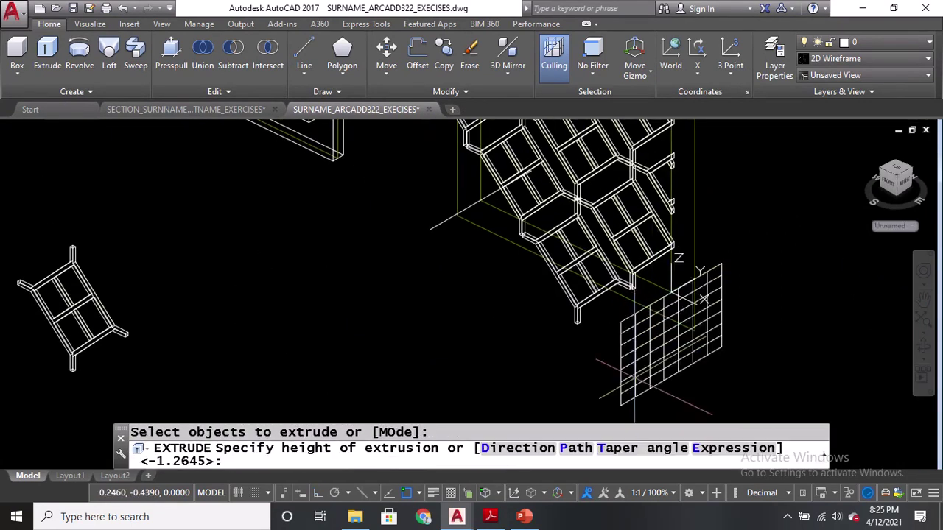
{"action": "middle_click_drag", "start_coordinate": [653, 301], "coordinate": [652, 231]}
{"action": "scroll", "coordinate": [633, 307], "scroll_direction": "down", "scroll_amount": 2}
{"action": "middle_click_drag", "start_coordinate": [623, 375], "coordinate": [629, 311]}
{"action": "left_click", "coordinate": [630, 335]}
{"action": "scroll", "coordinate": [673, 289], "scroll_direction": "up", "scroll_amount": 2}
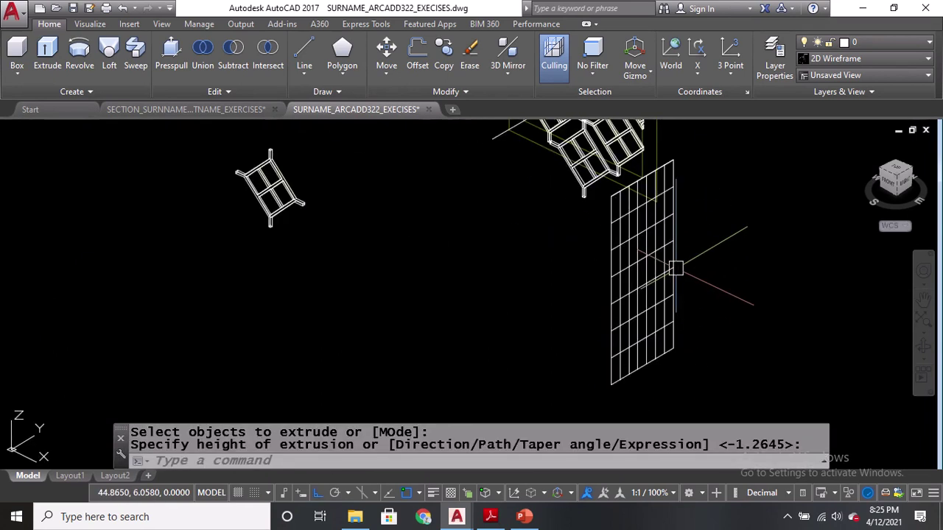
Extrude the vertical surface about 1.25 horizontally beneath the lattice panel into a solid block spanning its bottom edge
{"action": "type", "text": "EXT"}
{"action": "key", "text": "Return"}
{"action": "left_click", "coordinate": [658, 252]}
{"action": "key", "text": "Return"}
{"action": "middle_click_drag", "start_coordinate": [489, 193], "coordinate": [583, 298]}
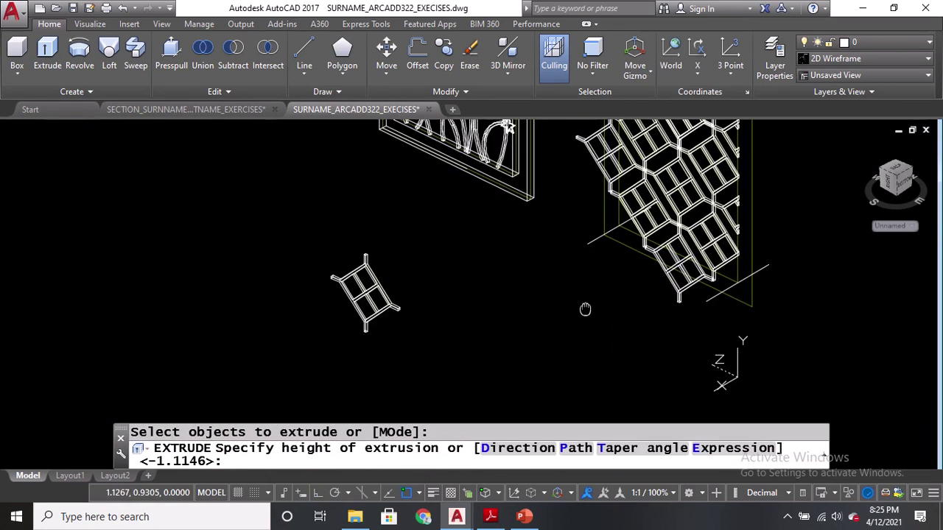
{"action": "left_click", "coordinate": [562, 267]}
{"action": "scroll", "coordinate": [690, 278], "scroll_direction": "up", "scroll_amount": 2}
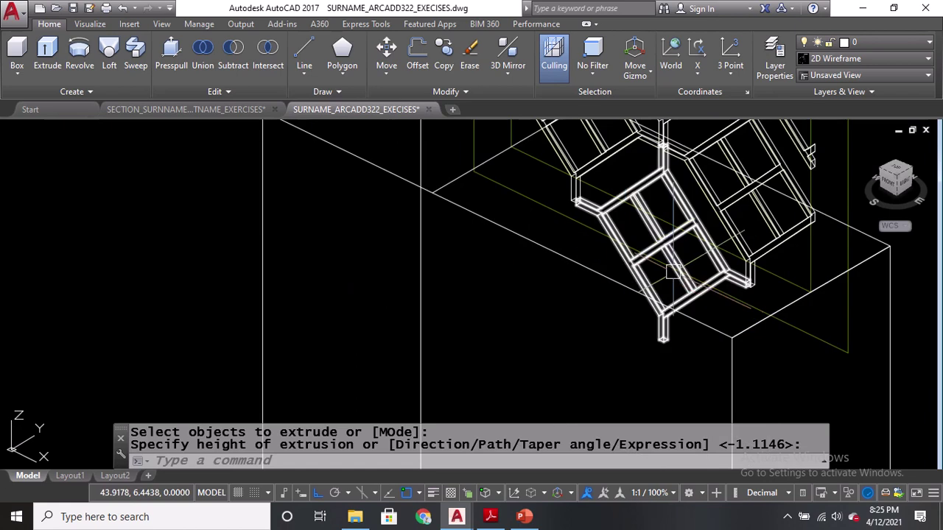
Subtract the lower solid block from the three motifs that cross the inner outline's bottom edge
{"action": "type", "text": "SU"}
{"action": "key", "text": "Return"}
{"action": "left_click", "coordinate": [632, 270]}
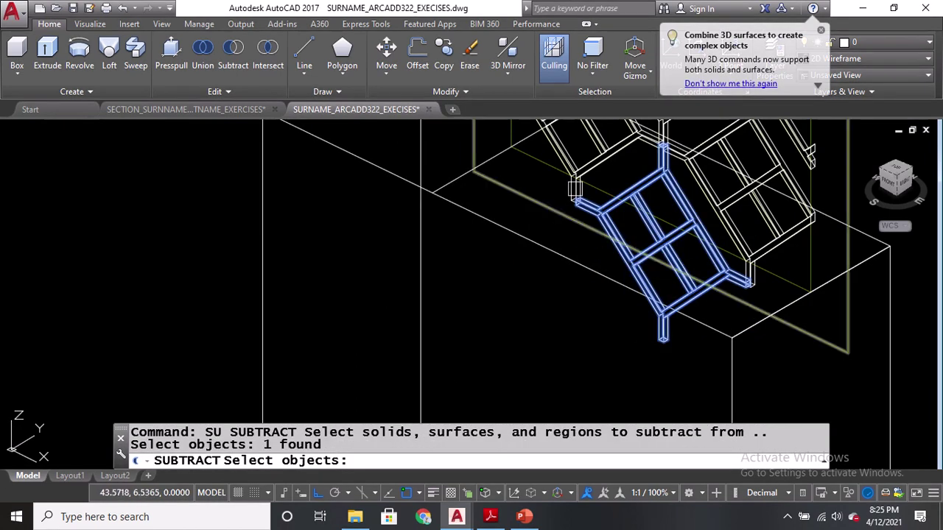
{"action": "left_click", "coordinate": [689, 241]}
{"action": "left_click", "coordinate": [749, 267]}
{"action": "key", "text": "Return"}
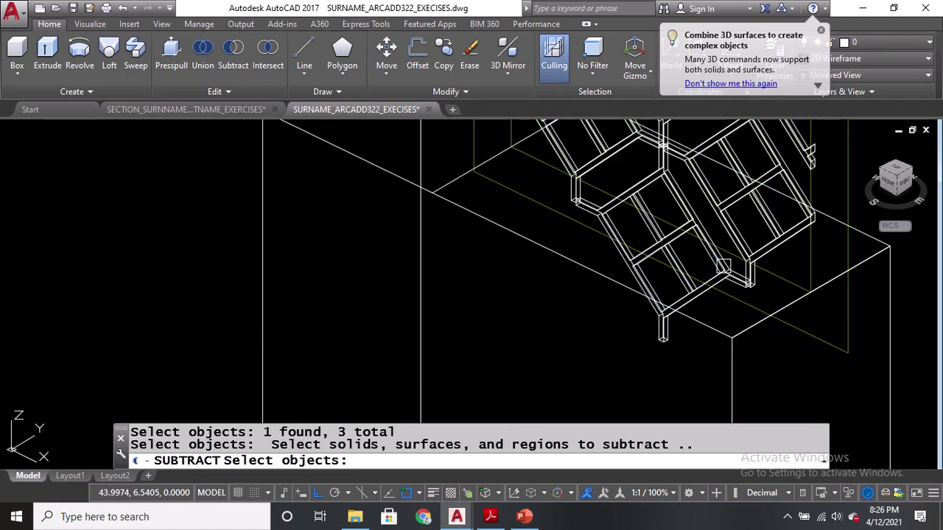
{"action": "scroll", "coordinate": [602, 256], "scroll_direction": "down", "scroll_amount": 3}
{"action": "left_click", "coordinate": [564, 252]}
{"action": "key", "text": "Return"}
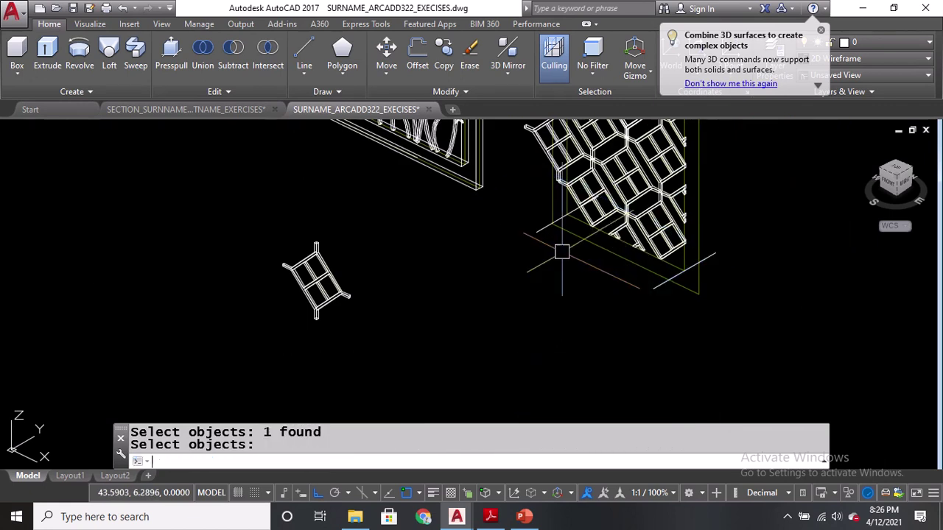
{"action": "middle_click_drag", "start_coordinate": [480, 188], "coordinate": [483, 297]}
{"action": "type", "text": "ET"}
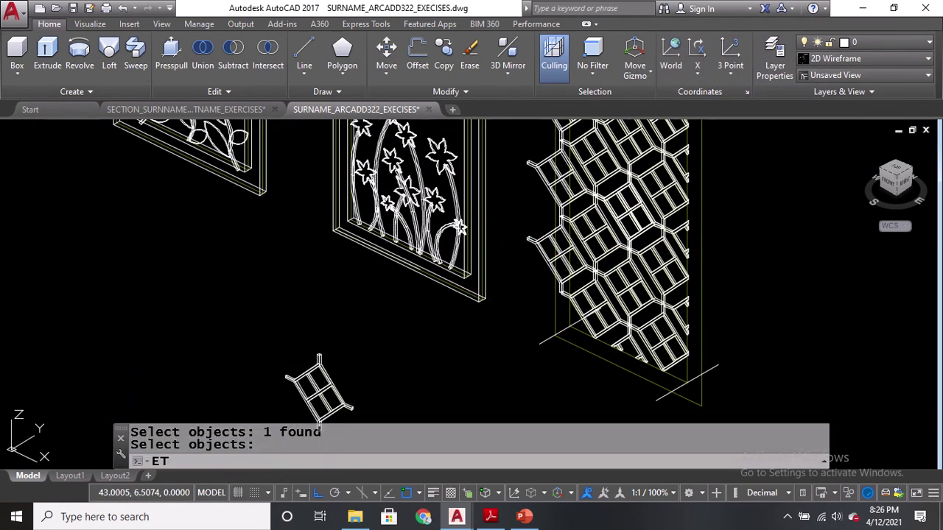
{"action": "key", "text": "Return"}
{"action": "left_click", "coordinate": [601, 206]}
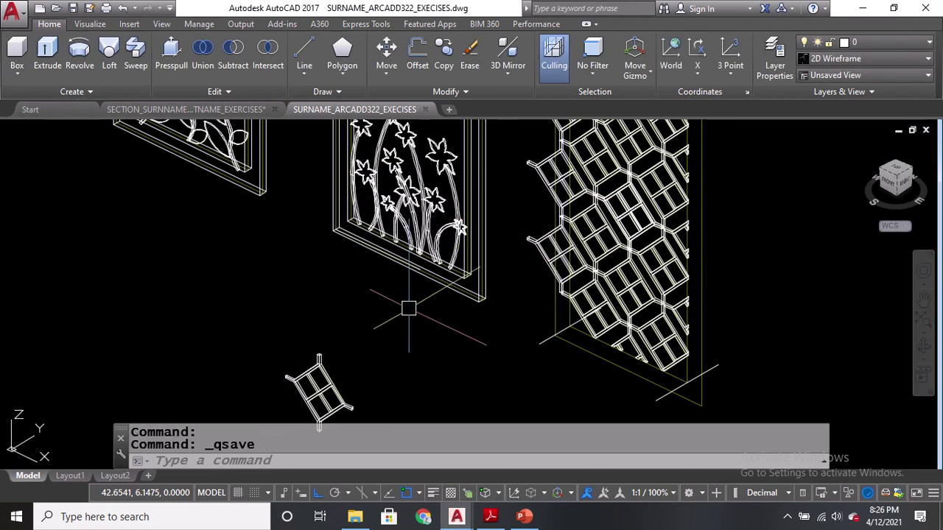
Extrude the lower-left corner line upward about 2.39, past the panel's top, as a vertical surface
{"action": "type", "text": "EXT"}
{"action": "key", "text": "Return"}
{"action": "left_click", "coordinate": [543, 339]}
{"action": "key", "text": "Return"}
{"action": "scroll", "coordinate": [395, 420], "scroll_direction": "down", "scroll_amount": 2}
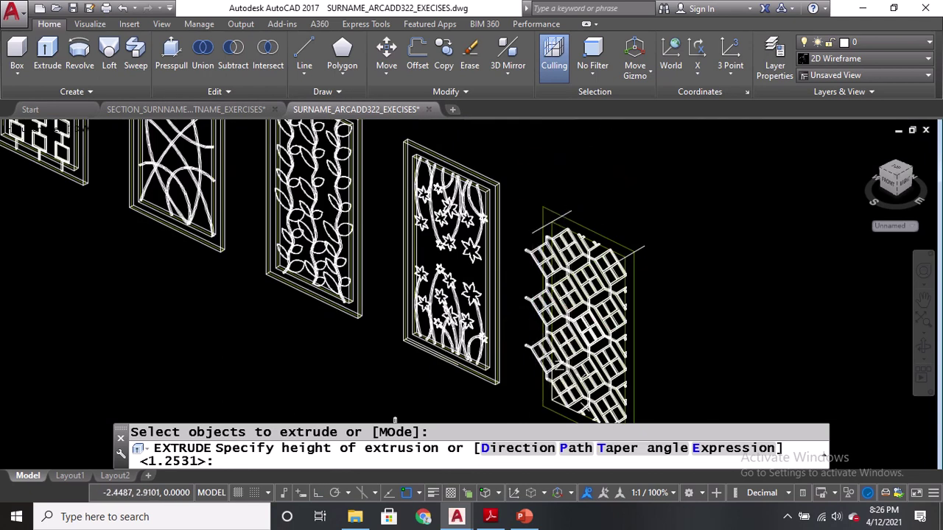
{"action": "left_click", "coordinate": [570, 150]}
{"action": "scroll", "coordinate": [560, 165], "scroll_direction": "up", "scroll_amount": 2}
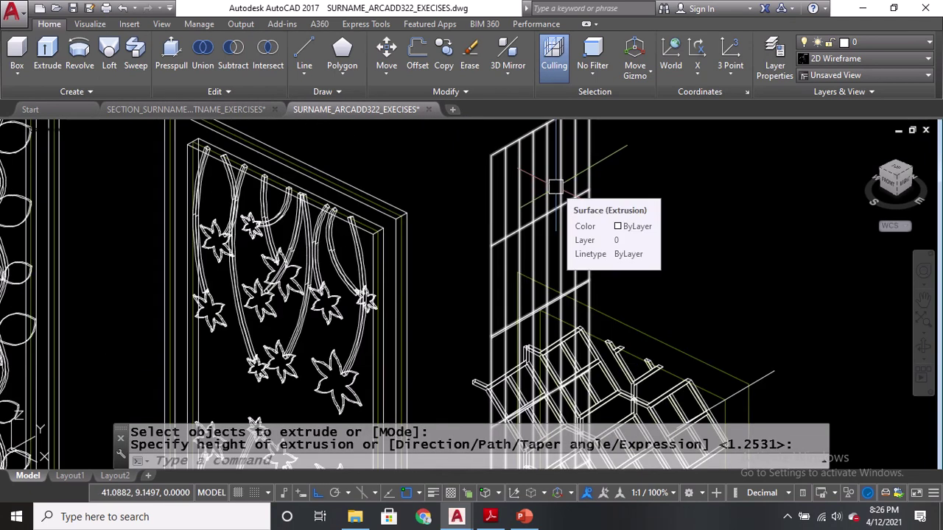
Extrude the left-hand vertical surface horizontally away from the lattice panel into a solid block
{"action": "key", "text": "Return"}
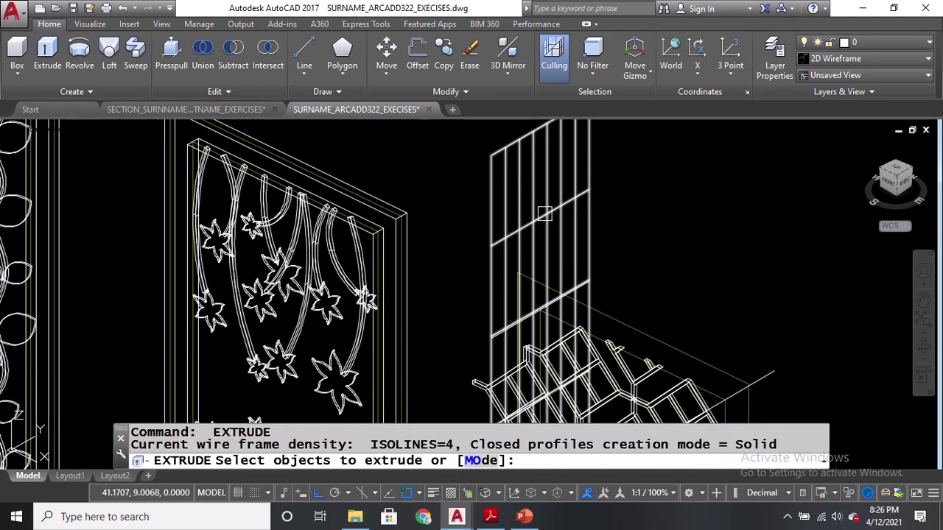
{"action": "left_click", "coordinate": [545, 214]}
{"action": "key", "text": "Return"}
{"action": "left_click", "coordinate": [471, 185]}
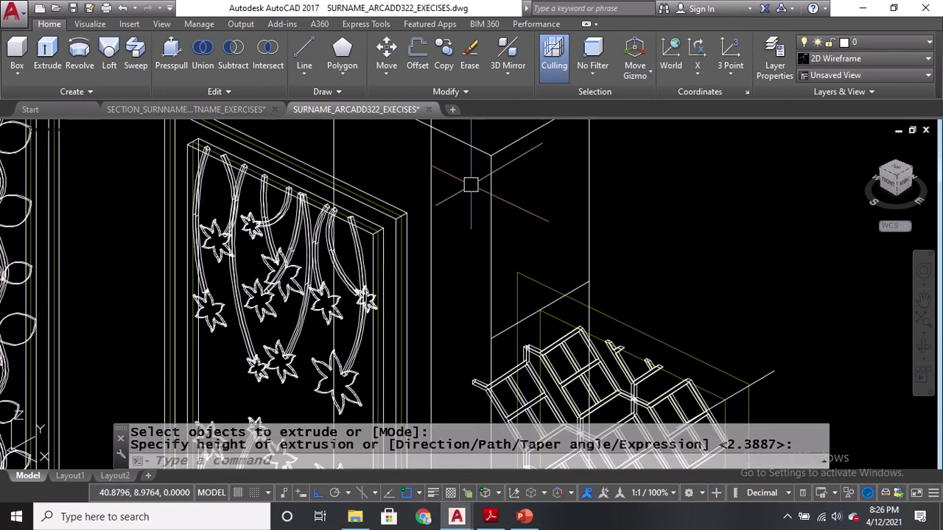
{"action": "scroll", "coordinate": [471, 185], "scroll_direction": "down", "scroll_amount": 3}
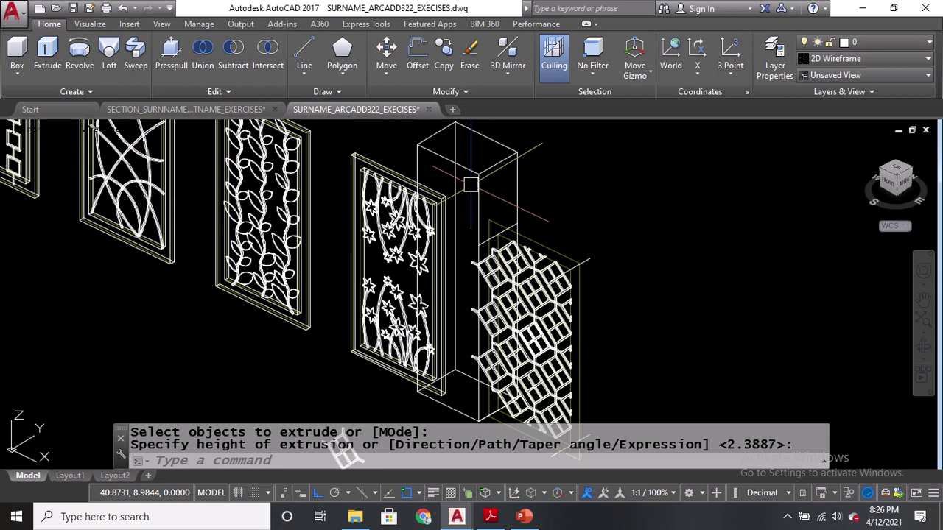
Subtract the left-hand solid block from the motifs that cross the inner outline's left edge
{"action": "type", "text": "SU"}
{"action": "key", "text": "Return"}
{"action": "scroll", "coordinate": [470, 185], "scroll_direction": "up", "scroll_amount": 3}
{"action": "left_click", "coordinate": [509, 197]}
{"action": "left_click", "coordinate": [500, 225]}
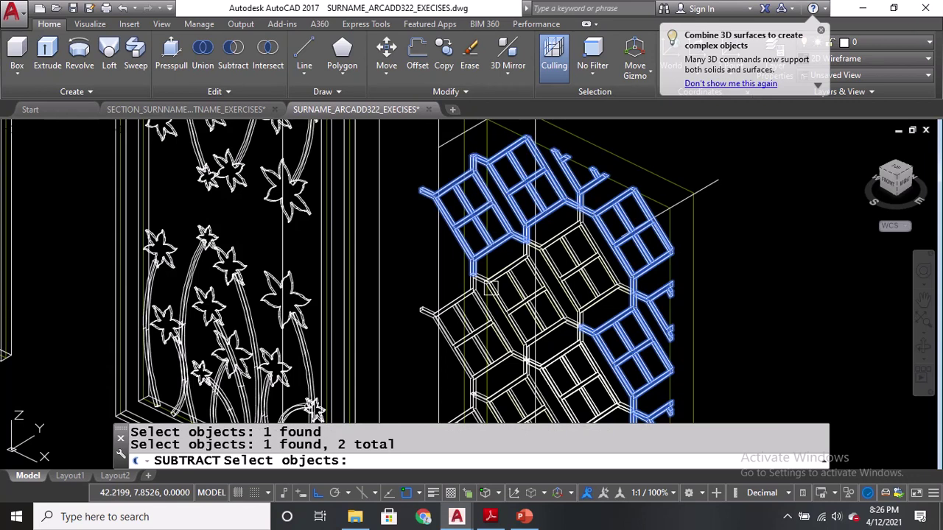
{"action": "middle_click_drag", "start_coordinate": [489, 291], "coordinate": [492, 115]}
{"action": "left_click", "coordinate": [509, 172]}
{"action": "left_click", "coordinate": [501, 192]}
{"action": "left_click", "coordinate": [456, 230]}
{"action": "scroll", "coordinate": [456, 230], "scroll_direction": "down", "scroll_amount": 3}
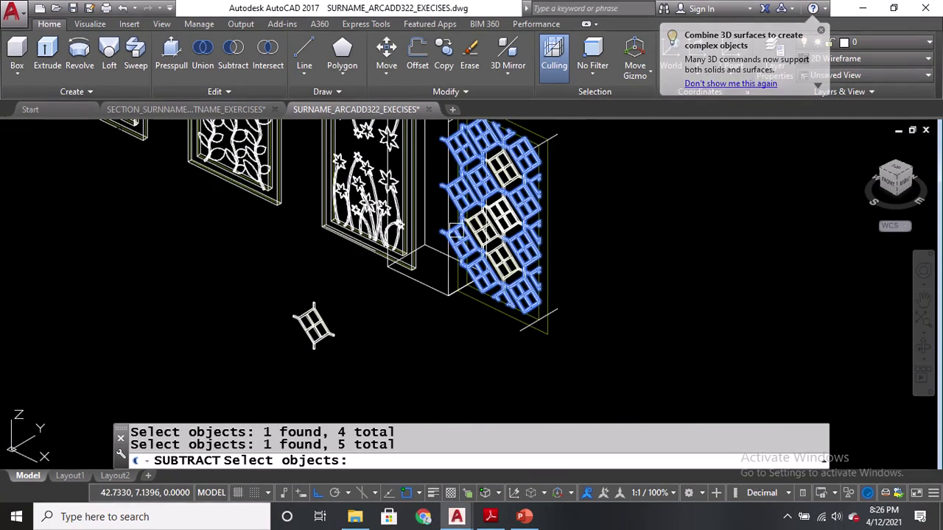
{"action": "key", "text": "Return"}
{"action": "left_click", "coordinate": [435, 288]}
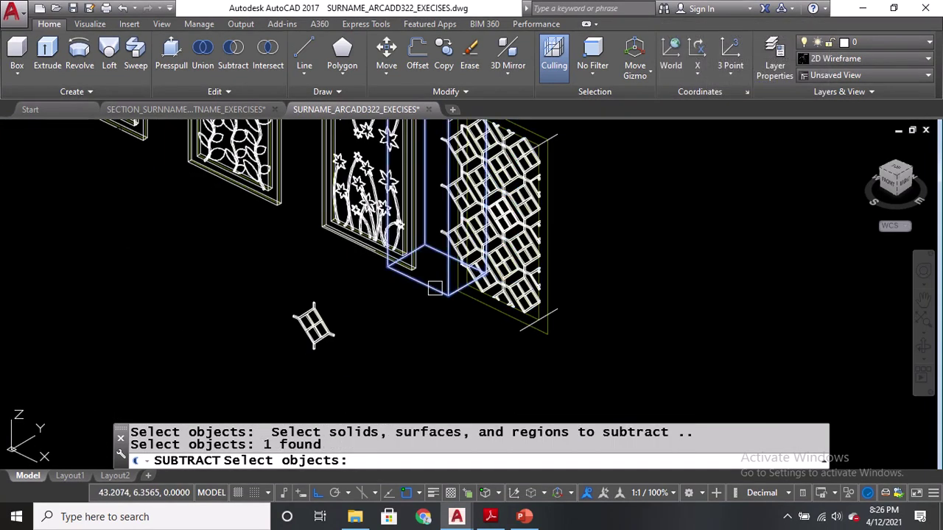
{"action": "key", "text": "Return"}
Erase the leftover construction lines at the corners of the lattice panel's outline
{"action": "scroll", "coordinate": [454, 223], "scroll_direction": "up", "scroll_amount": 4}
{"action": "scroll", "coordinate": [458, 221], "scroll_direction": "up", "scroll_amount": 2}
{"action": "left_click", "coordinate": [452, 207]}
{"action": "middle_click_drag", "start_coordinate": [430, 253], "coordinate": [443, 122]}
{"action": "type", "text": "e"}
{"action": "key", "text": "Return"}
{"action": "middle_click_drag", "start_coordinate": [428, 303], "coordinate": [452, 169]}
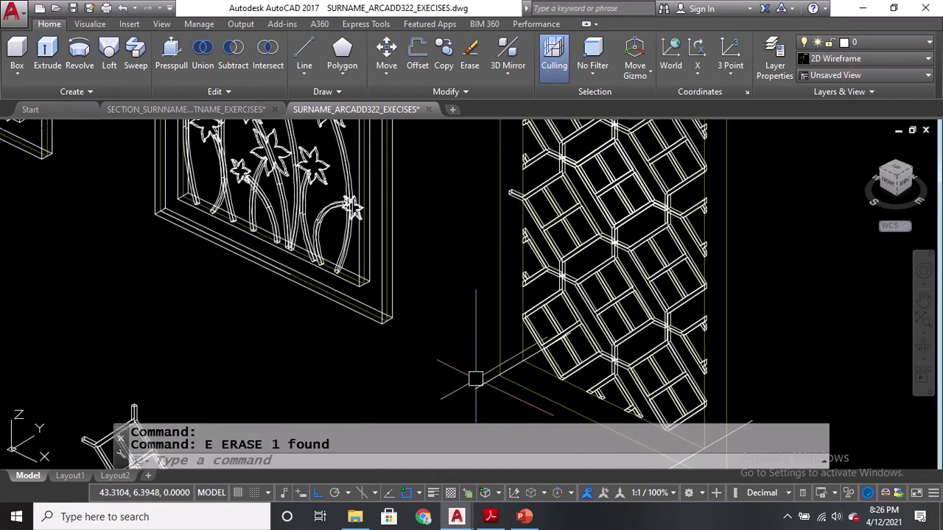
{"action": "left_click", "coordinate": [484, 388]}
{"action": "key", "text": "Delete"}
{"action": "scroll", "coordinate": [631, 326], "scroll_direction": "down", "scroll_amount": 3}
{"action": "scroll", "coordinate": [606, 350], "scroll_direction": "up", "scroll_amount": 3}
{"action": "scroll", "coordinate": [607, 349], "scroll_direction": "down", "scroll_amount": 5}
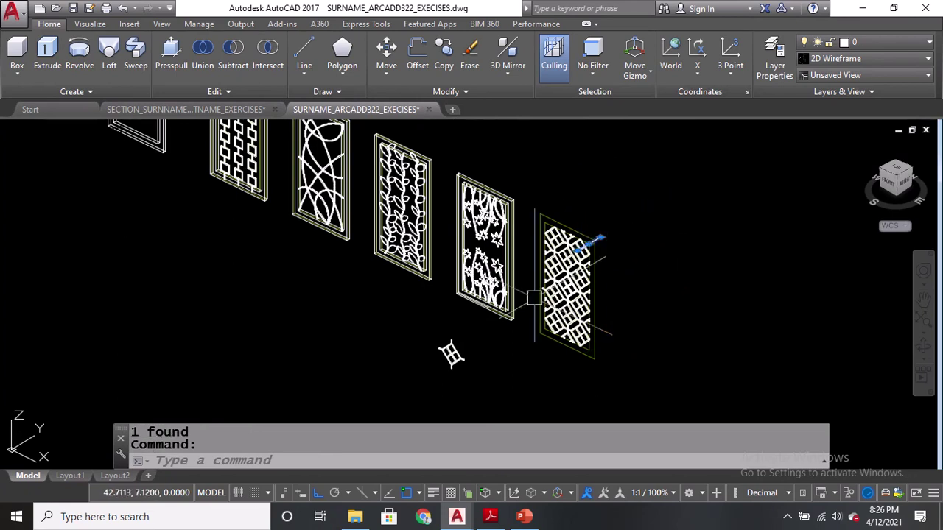
{"action": "key", "text": "space"}
Erase the spare 3D motif and the leftover 2D motif outline lying in front of the panels
{"action": "left_click", "coordinate": [448, 356]}
{"action": "key", "text": "space"}
{"action": "mouse_move", "coordinate": [280, 289]}
{"action": "middle_mouse_down"}
{"action": "mouse_move", "coordinate": [291, 301]}
{"action": "mouse_move", "coordinate": [363, 243]}
{"action": "middle_mouse_up"}
{"action": "scroll", "coordinate": [531, 319], "scroll_direction": "up", "scroll_amount": 2}
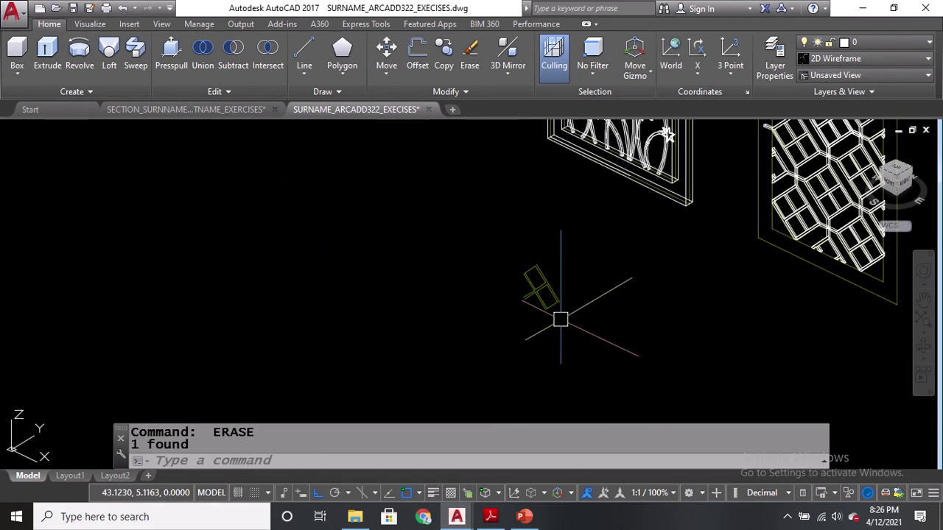
{"action": "left_click", "coordinate": [570, 330]}
{"action": "left_click", "coordinate": [452, 263]}
{"action": "key", "text": "space"}
Move the spare empty frame solid onto the lattice panel, from its inner lower-left corner edge's midpoint to the inner outline's corner
{"action": "scroll", "coordinate": [489, 322], "scroll_direction": "down", "scroll_amount": 3}
{"action": "scroll", "coordinate": [304, 181], "scroll_direction": "up", "scroll_amount": 1}
{"action": "scroll", "coordinate": [303, 182], "scroll_direction": "up", "scroll_amount": 3}
{"action": "type", "text": "m"}
{"action": "key", "text": "Return"}
{"action": "left_click", "coordinate": [356, 256]}
{"action": "scroll", "coordinate": [356, 256], "scroll_direction": "up", "scroll_amount": 3}
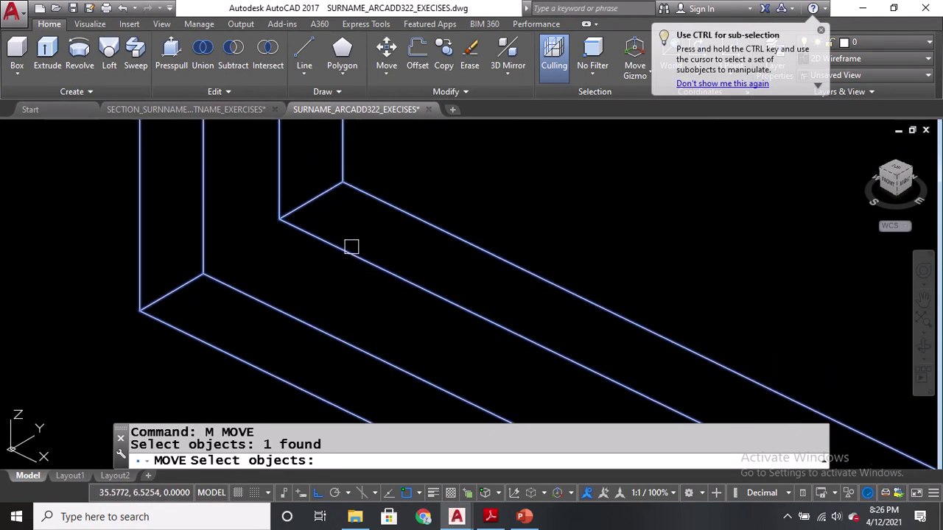
{"action": "key", "text": "Return"}
{"action": "left_click", "coordinate": [316, 194]}
{"action": "scroll", "coordinate": [295, 185], "scroll_direction": "down", "scroll_amount": 2}
{"action": "scroll", "coordinate": [294, 184], "scroll_direction": "down", "scroll_amount": 4}
{"action": "scroll", "coordinate": [432, 248], "scroll_direction": "up", "scroll_amount": 8}
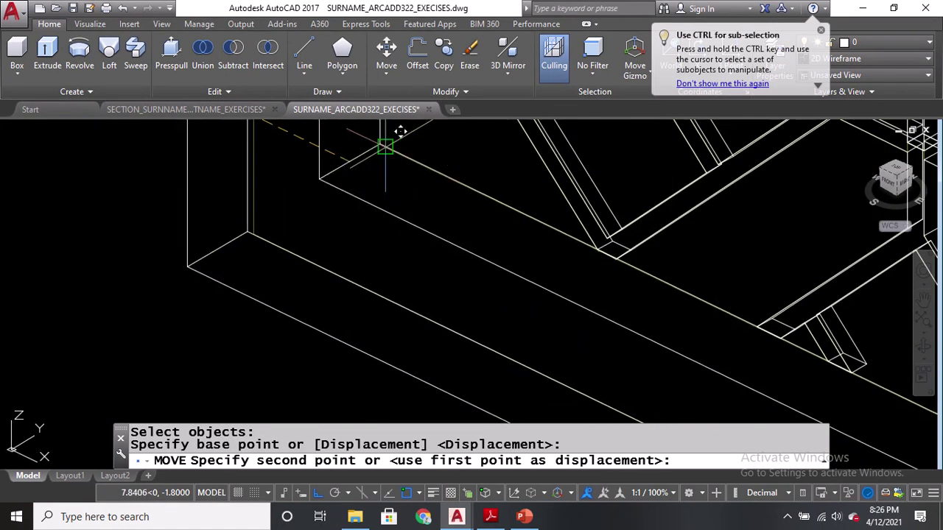
{"action": "left_click", "coordinate": [383, 141]}
{"action": "scroll", "coordinate": [452, 280], "scroll_direction": "down", "scroll_amount": 5}
{"action": "middle_click_drag", "start_coordinate": [606, 177], "coordinate": [773, 301]}
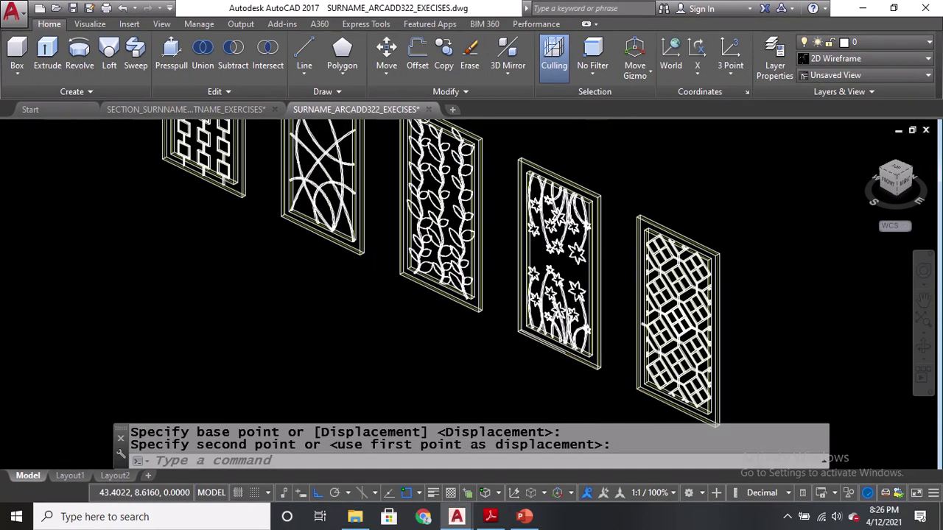
Switch to the Realistic visual style and orbit the view to see the five finished panels from the front
{"action": "type", "text": "VS"}
{"action": "key", "text": "Return"}
{"action": "type", "text": "R"}
{"action": "key", "text": "Return"}
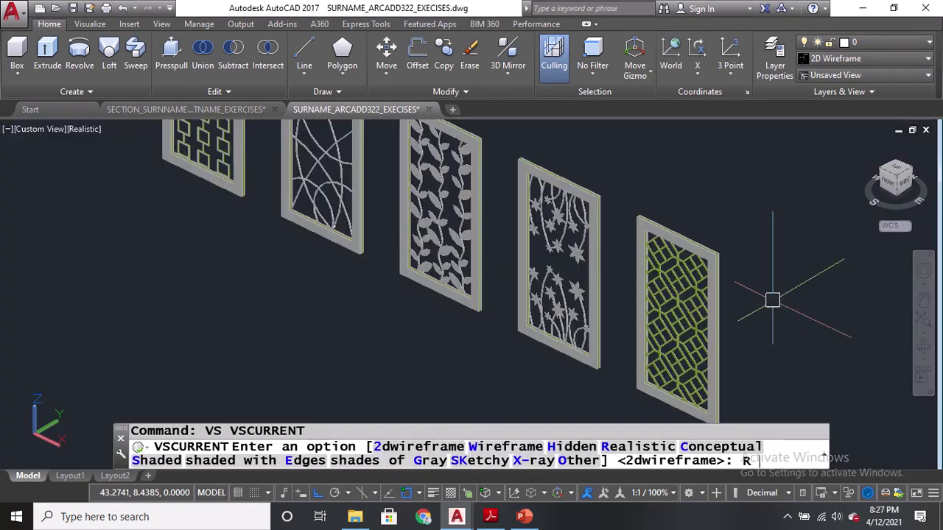
{"action": "middle_click_drag", "start_coordinate": [503, 170], "coordinate": [503, 205]}
{"action": "scroll", "coordinate": [503, 205], "scroll_direction": "down", "scroll_amount": 4}
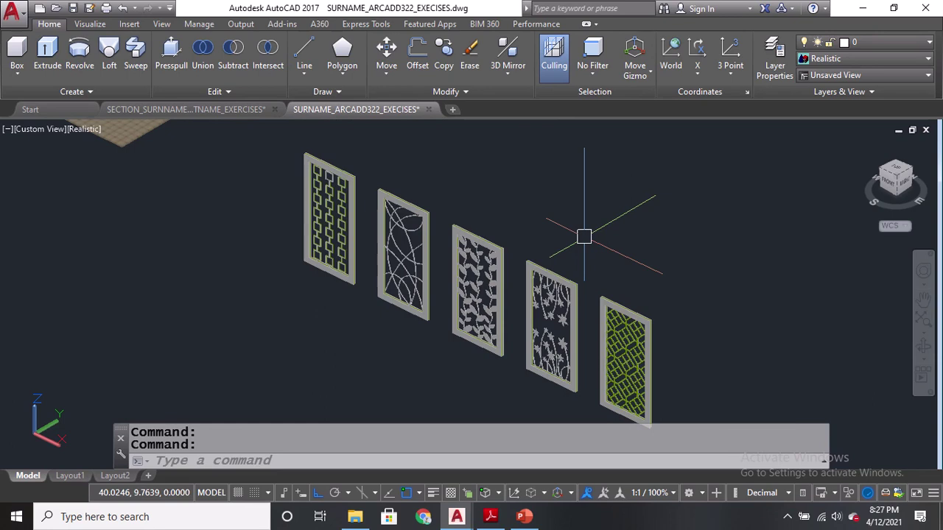
{"action": "type", "text": "3DO"}
{"action": "key", "text": "Return"}
{"action": "left_click_drag", "start_coordinate": [597, 313], "coordinate": [634, 269]}
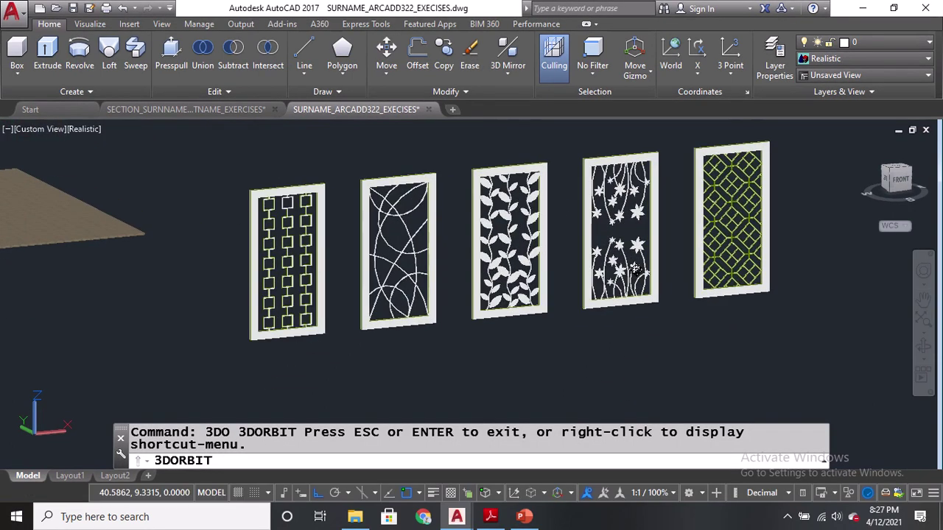
{"action": "key", "text": "Escape"}
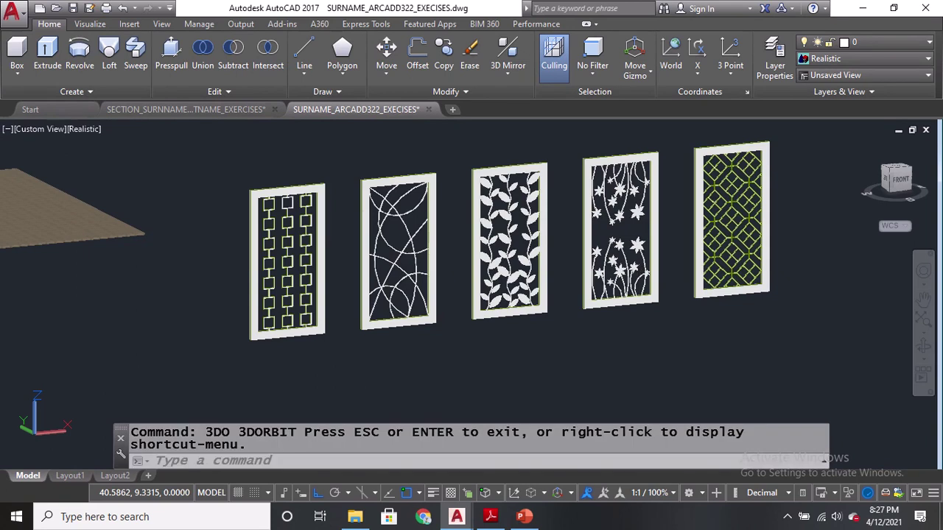
Turn on perspective projection by setting PERSPECTIVE to 1, and orbit to a closer front view of the five panels
{"action": "left_click", "coordinate": [394, 464]}
{"action": "type", "text": "PERS"}
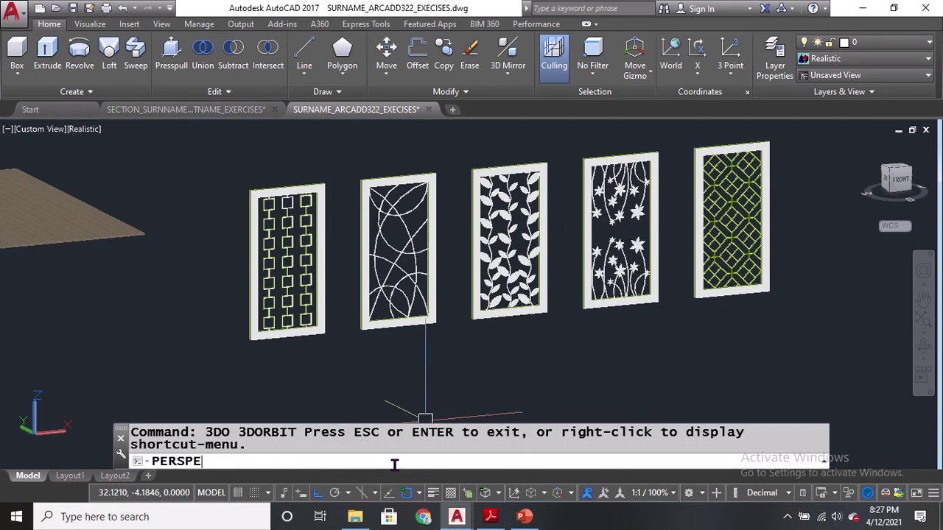
{"action": "type", "text": "PE"}
{"action": "key", "text": "Return"}
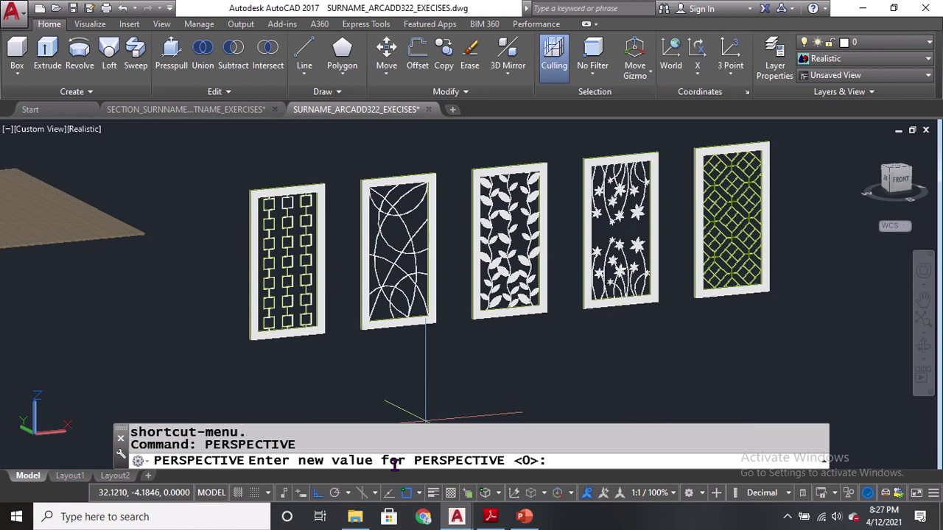
{"action": "type", "text": "1"}
{"action": "key", "text": "Return"}
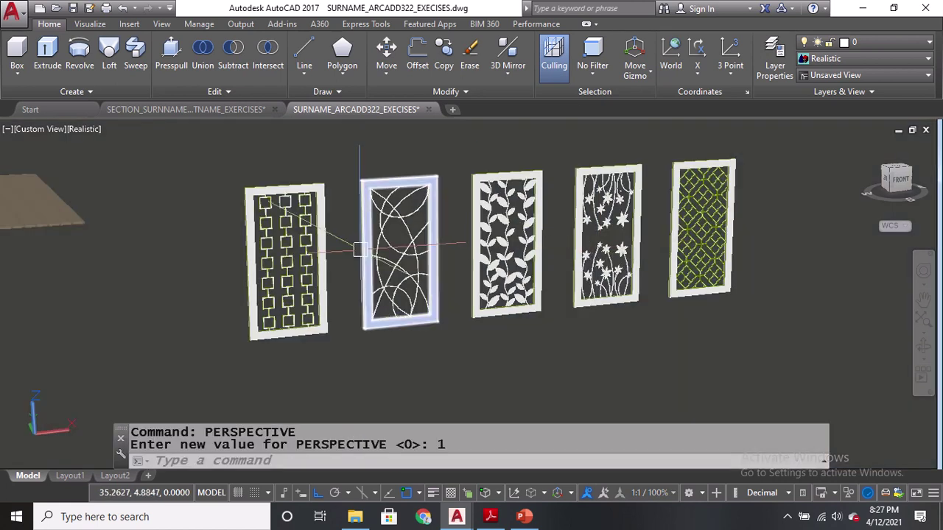
{"action": "type", "text": "3DO"}
{"action": "key", "text": "Return"}
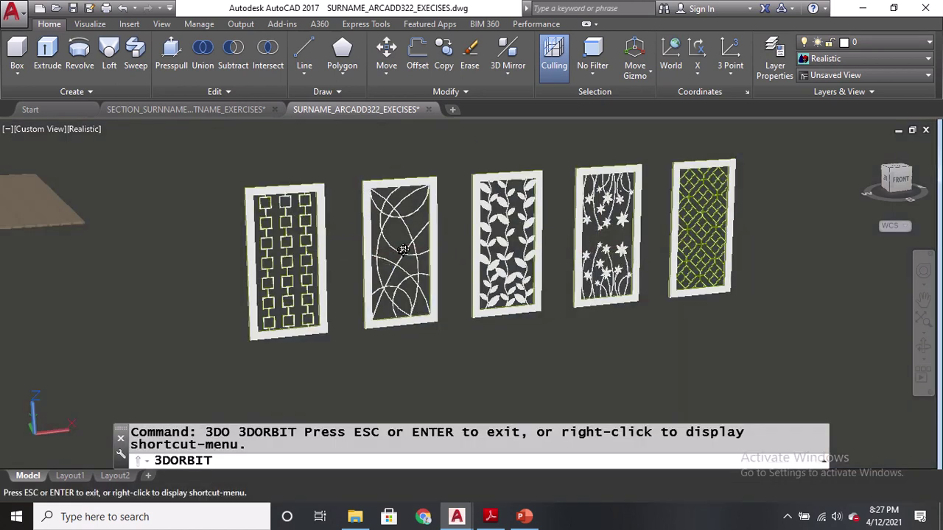
{"action": "left_click_drag", "start_coordinate": [404, 247], "coordinate": [435, 269]}
{"action": "key", "text": "Escape"}
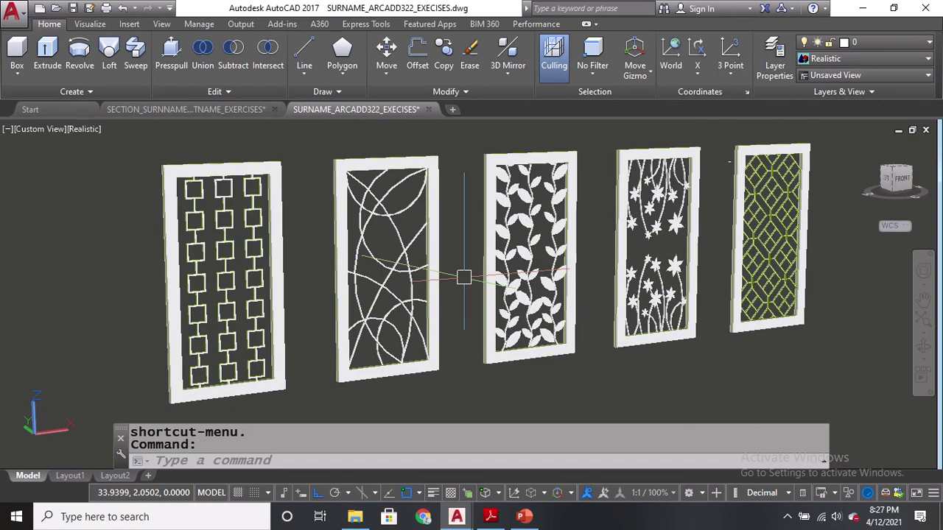
{"action": "left_click", "coordinate": [279, 240]}
{"action": "left_click", "coordinate": [869, 43]}
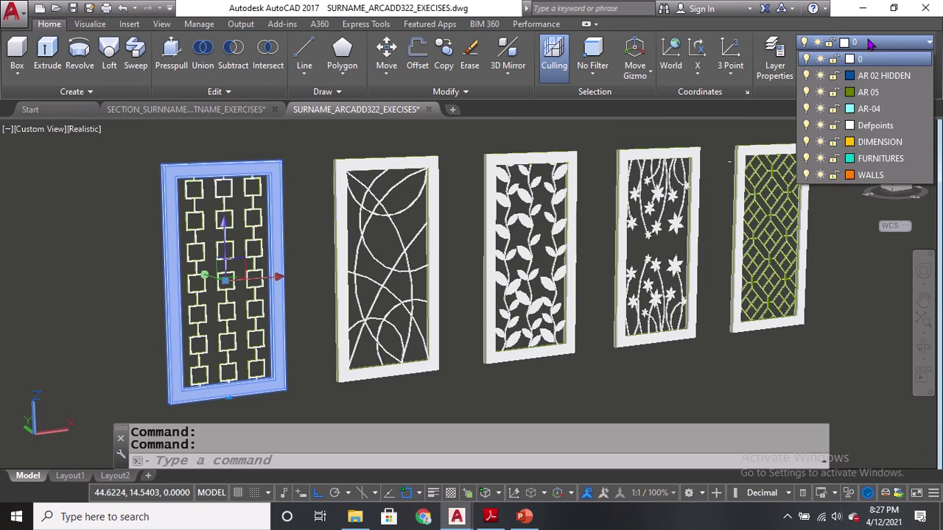
{"action": "left_click", "coordinate": [869, 42]}
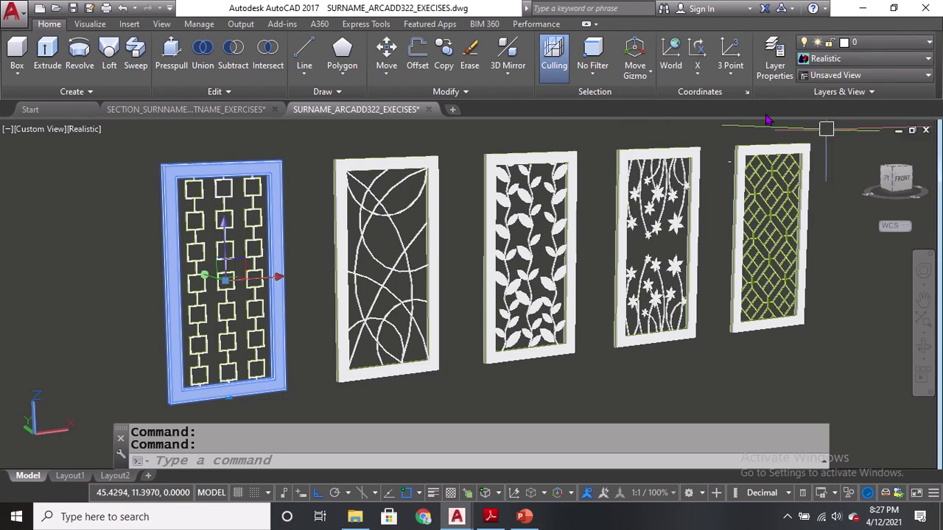
{"action": "key", "text": "Escape"}
Apply the Flaked Satin - Black metallic paint material to the frame of the square-motif panel and close the materials browser
{"action": "type", "text": "MA"}
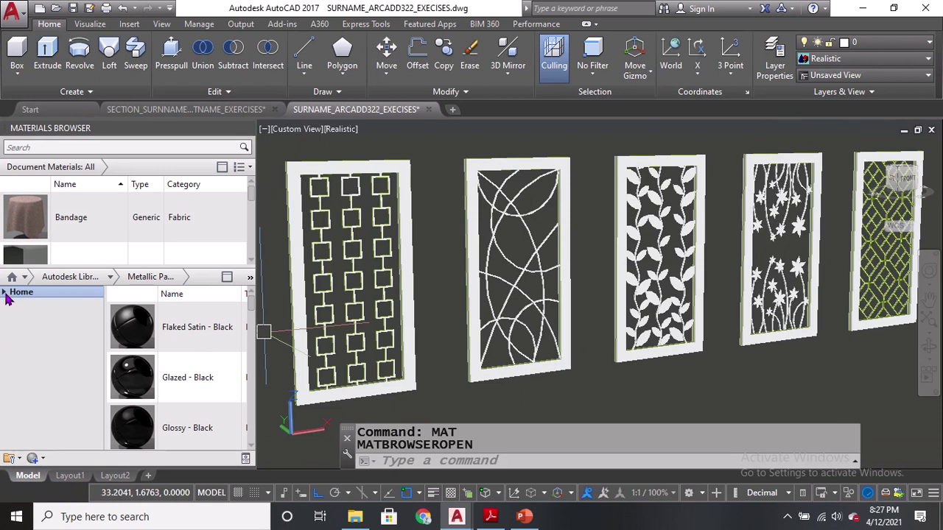
{"action": "left_click_drag", "start_coordinate": [133, 328], "coordinate": [352, 160]}
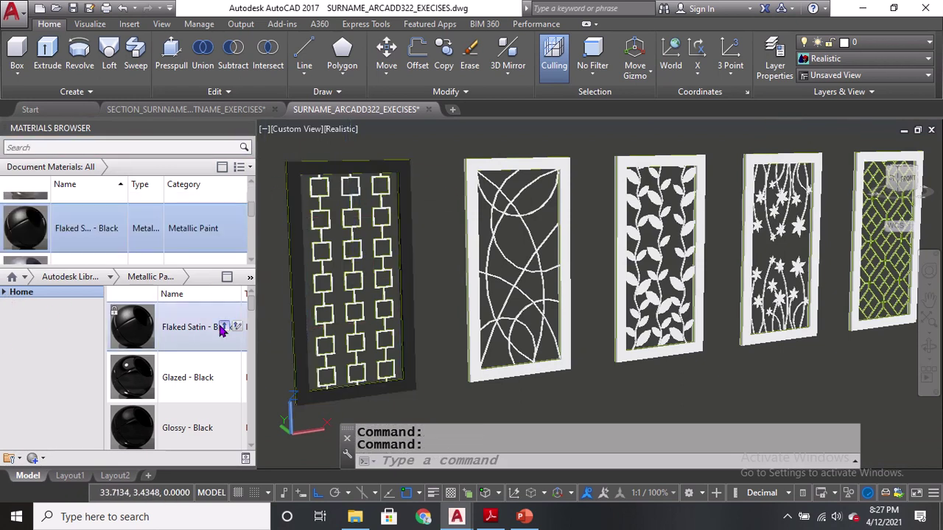
{"action": "scroll", "coordinate": [421, 206], "scroll_direction": "up", "scroll_amount": 1}
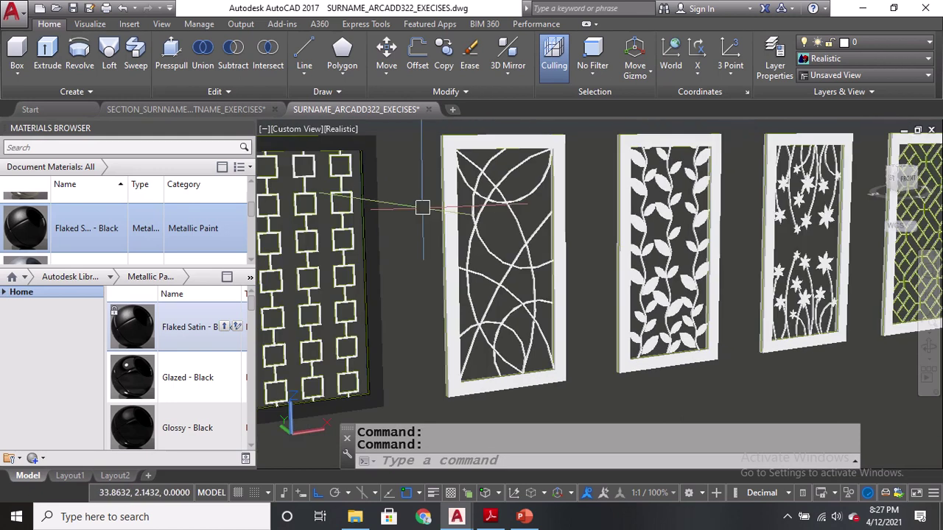
{"action": "middle_click_drag", "start_coordinate": [382, 212], "coordinate": [441, 214]}
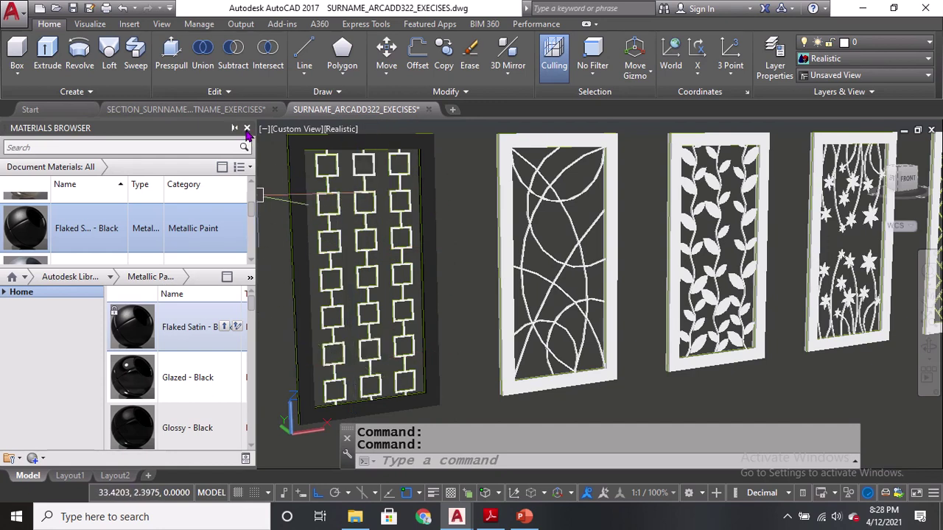
{"action": "left_click", "coordinate": [246, 128]}
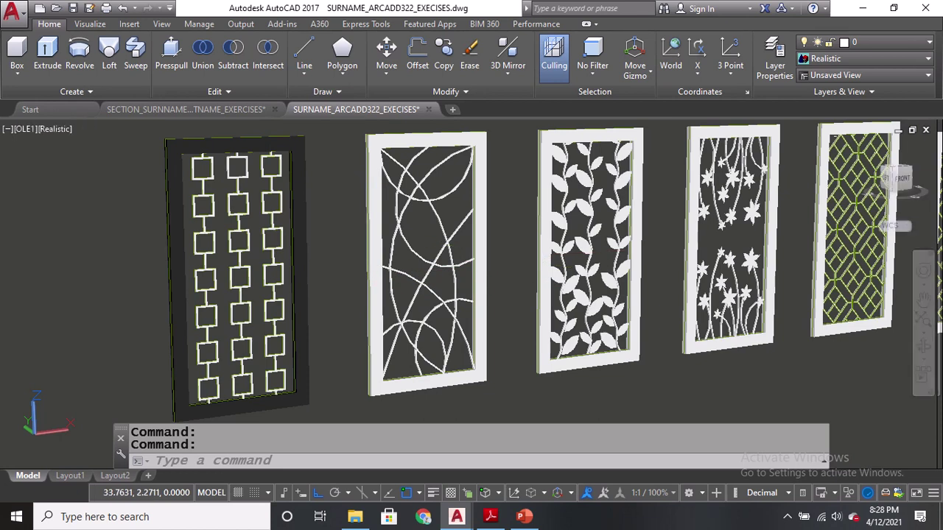
Save the drawing
{"action": "key", "text": "ctrl+s"}
{"action": "type", "text": "RRRR"}
{"action": "key", "text": "Escape"}
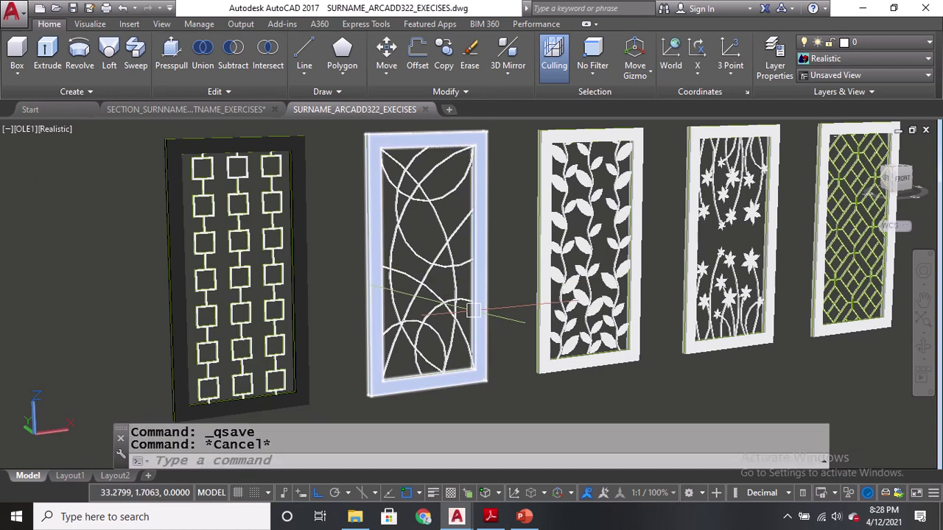
Open the render presets manager with RPREF and check which render sizes are offered
{"action": "type", "text": "RPREF"}
{"action": "key", "text": "Return"}
{"action": "left_click", "coordinate": [135, 169]}
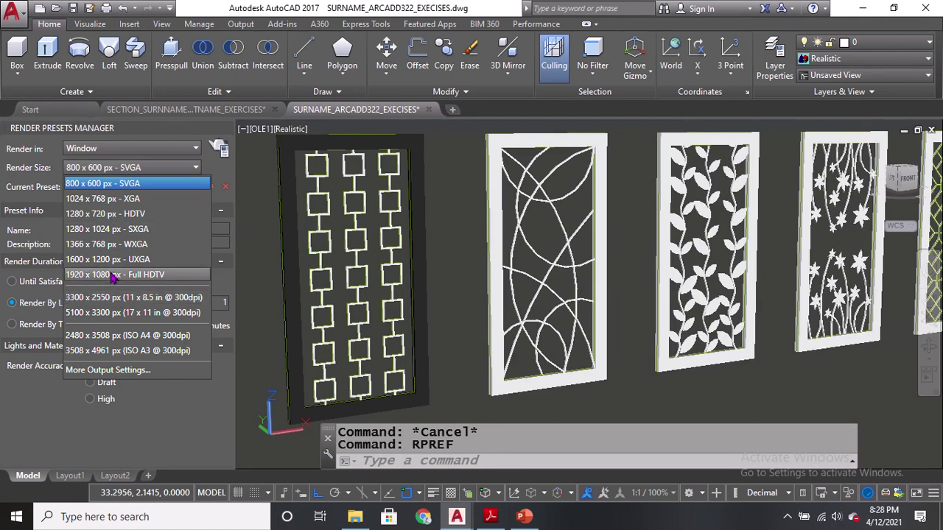
{"action": "key", "text": "Escape"}
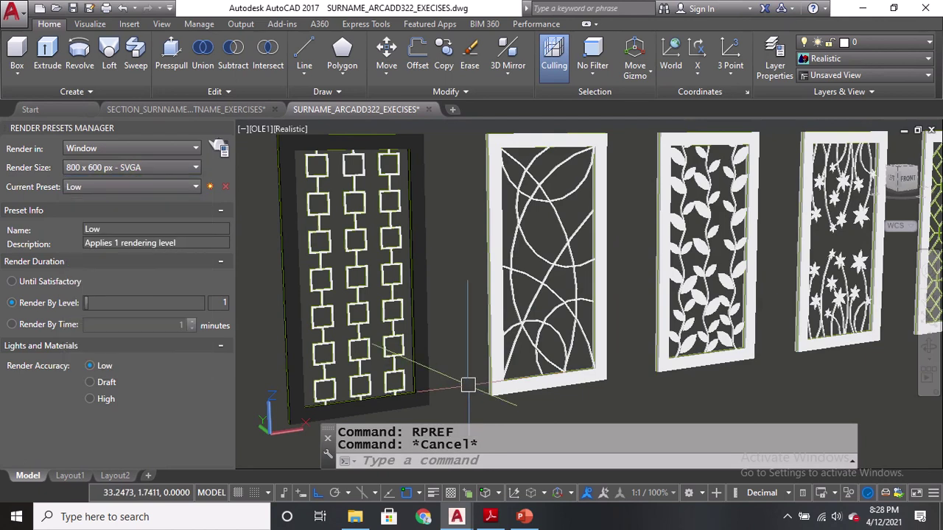
Set the view's background type to Sun & Sky with the BACKGROUND command
{"action": "type", "text": "BACKGROUND"}
{"action": "key", "text": "Return"}
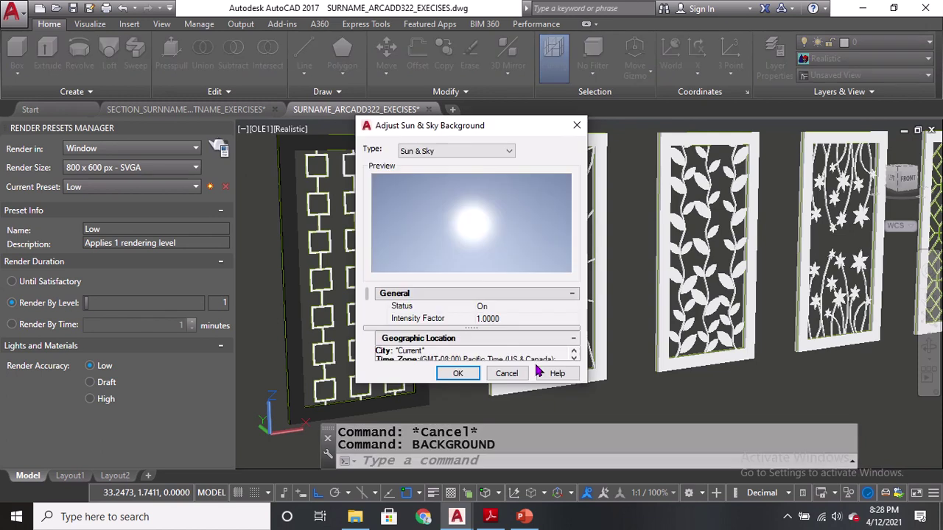
{"action": "left_click", "coordinate": [509, 153]}
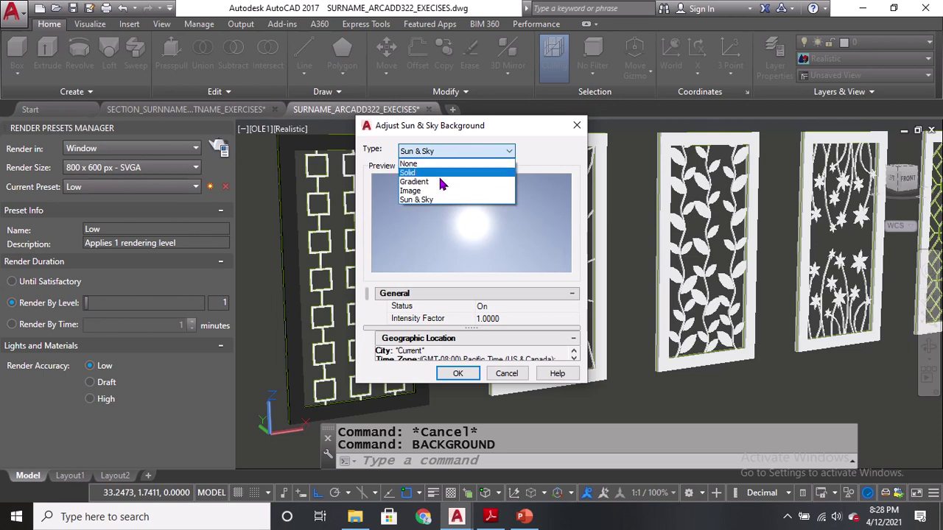
{"action": "left_click", "coordinate": [422, 200]}
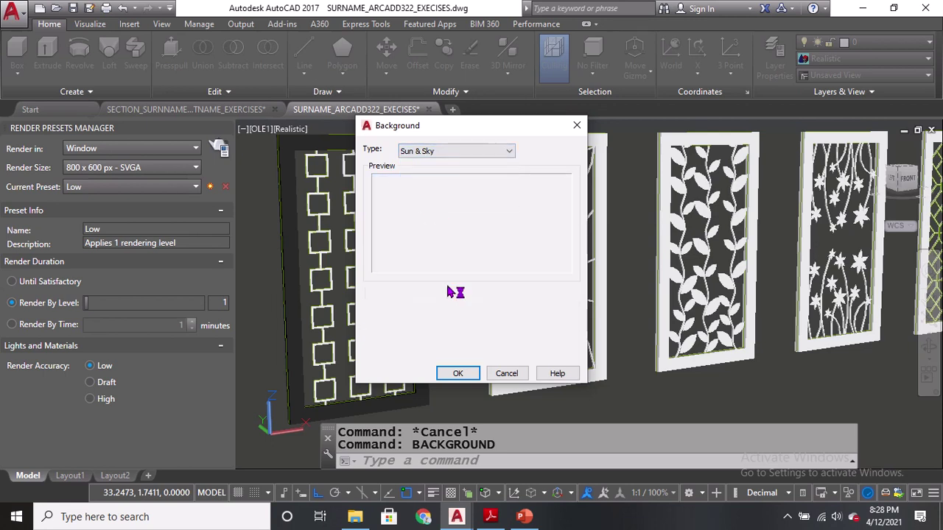
{"action": "left_click", "coordinate": [457, 373]}
{"action": "left_click", "coordinate": [476, 347]}
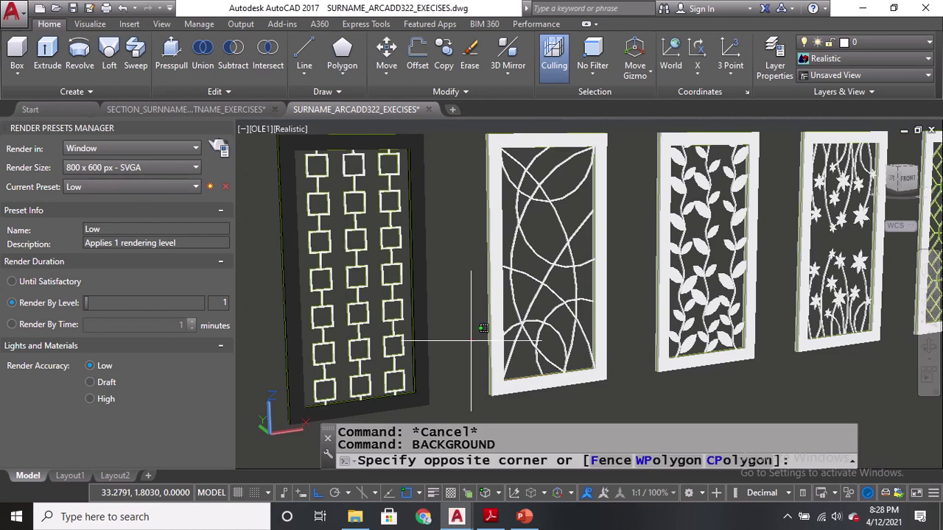
Review the render size choices and the quality presets, without changing either setting
{"action": "left_click", "coordinate": [109, 170]}
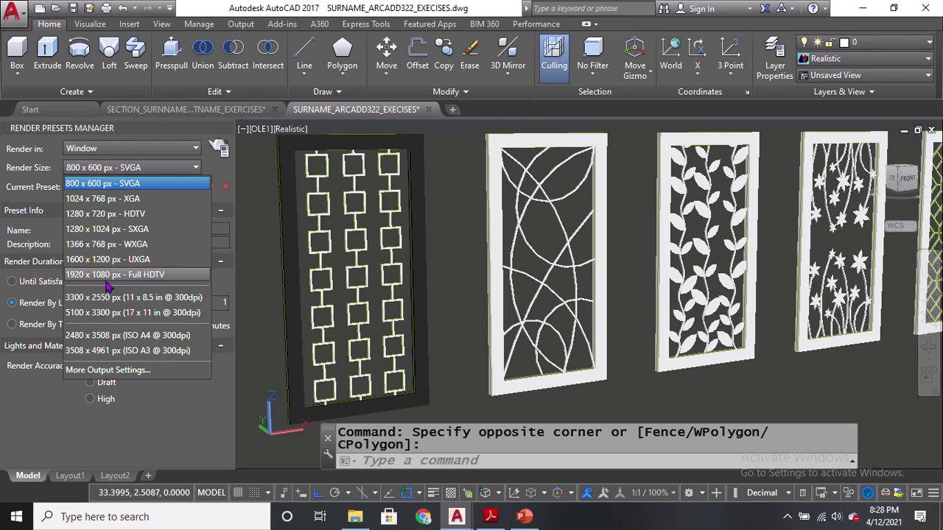
{"action": "left_click", "coordinate": [264, 268]}
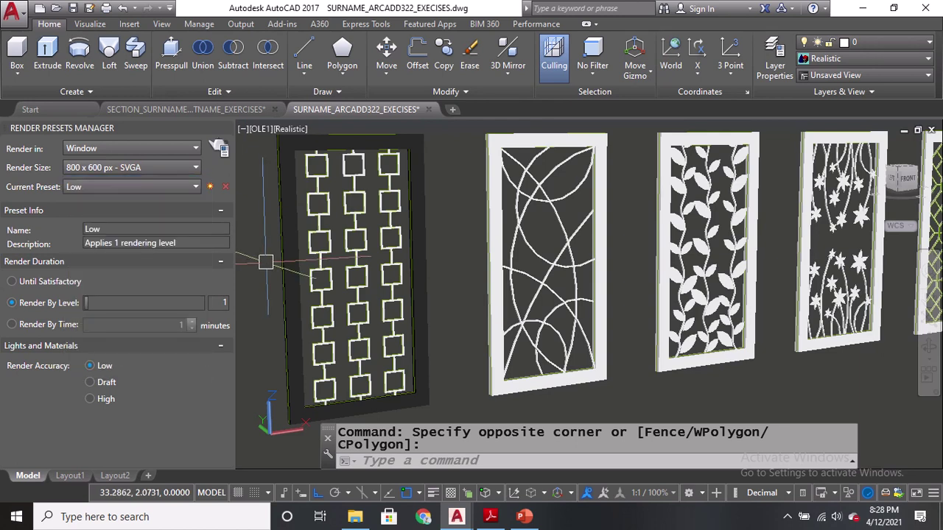
{"action": "left_click", "coordinate": [125, 190]}
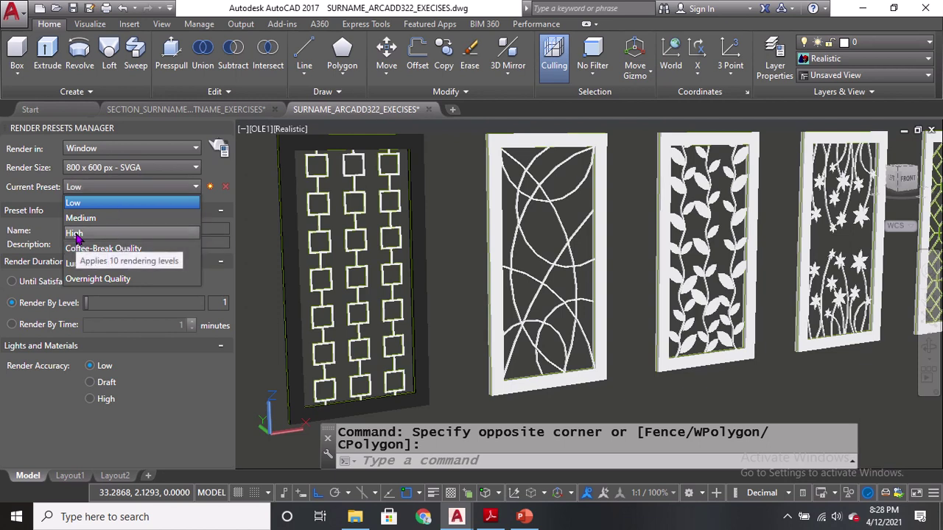
{"action": "left_click", "coordinate": [176, 400]}
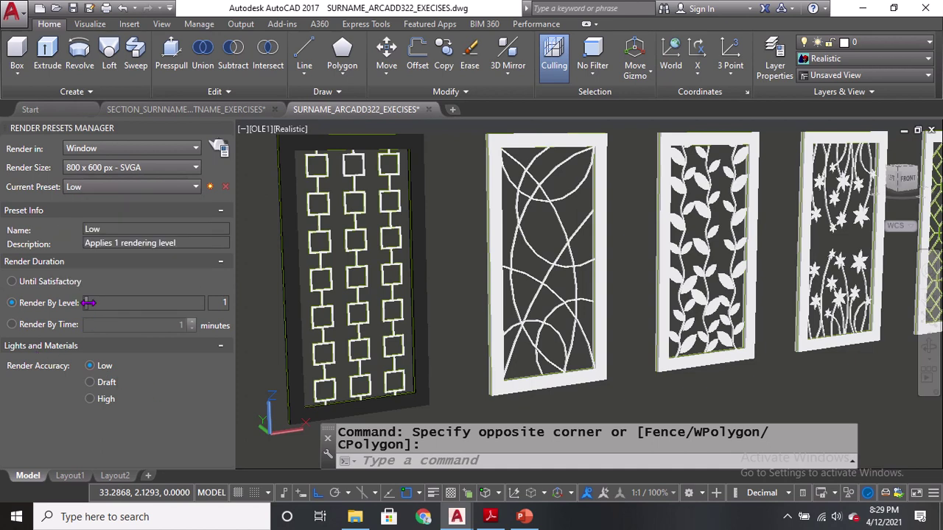
Set the render duration to level 8 and the render accuracy to High
{"action": "left_click_drag", "start_coordinate": [85, 304], "coordinate": [99, 318]}
{"action": "left_click", "coordinate": [406, 461]}
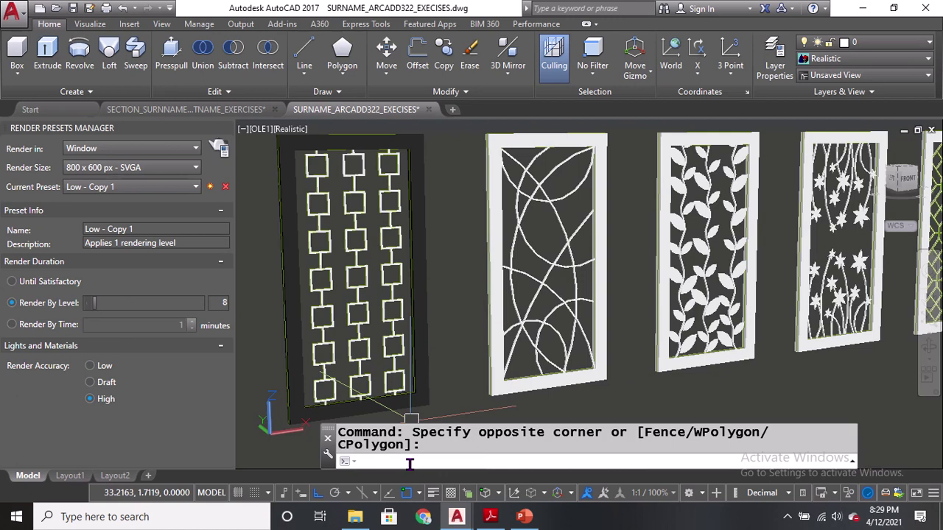
{"action": "key", "text": "Escape"}
{"action": "type", "text": "RR"}
{"action": "key", "text": "Escape"}
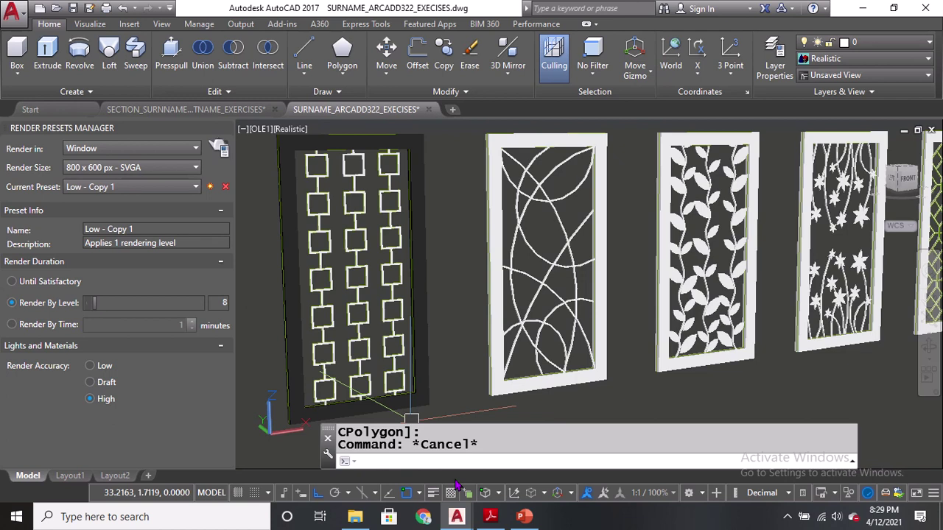
Switch to the EXERCISE 03 METAL PLATES.pdf in Adobe Reader, examine the dimensioned first panel, and fit the whole page
{"action": "left_click", "coordinate": [489, 516]}
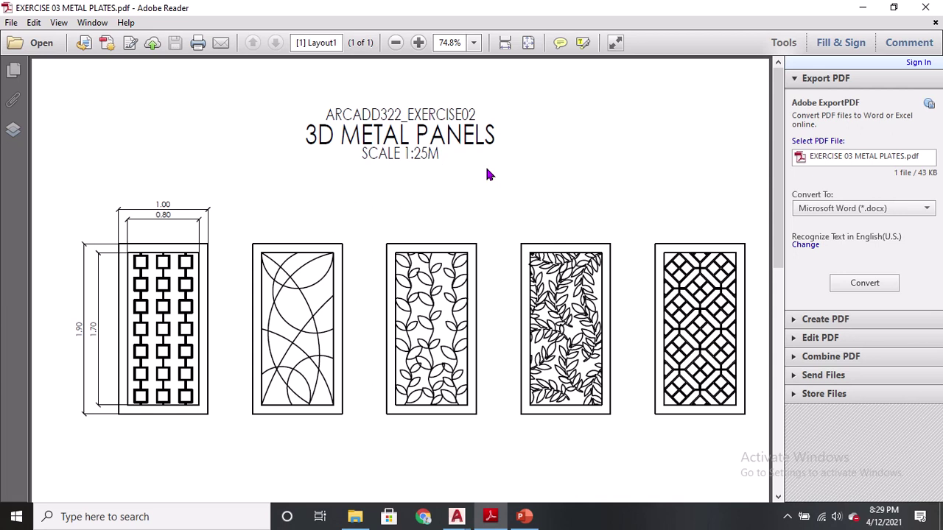
{"action": "scroll", "coordinate": [160, 227], "scroll_direction": "up", "scroll_amount": 2, "text": "ctrl"}
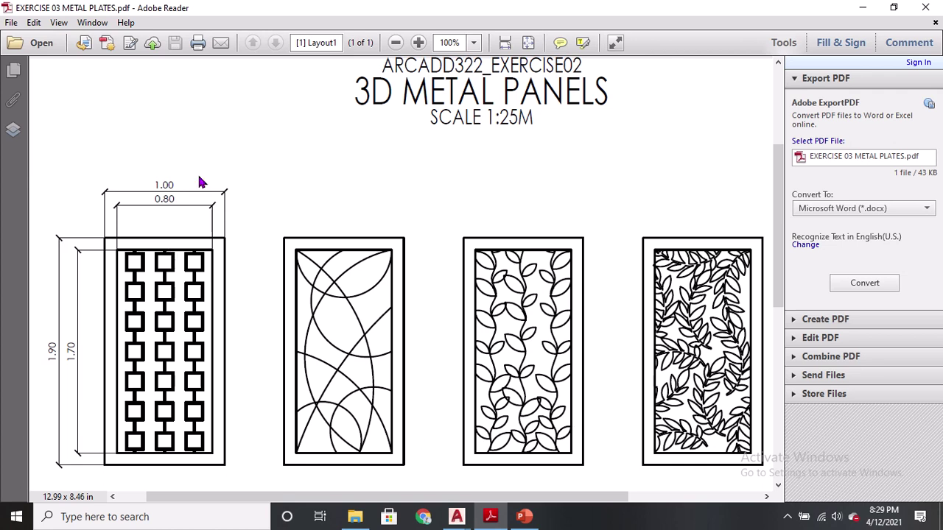
{"action": "left_click", "coordinate": [396, 42]}
{"action": "left_click", "coordinate": [528, 42]}
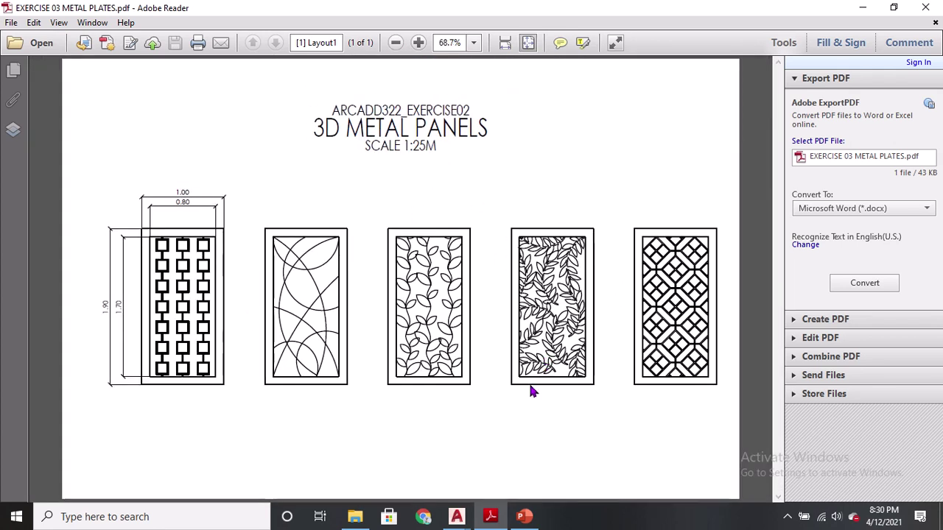
Return to AutoCAD, maximize its window and bring all five panels into view
{"action": "mouse_move", "coordinate": [453, 508]}
{"action": "left_click", "coordinate": [530, 457]}
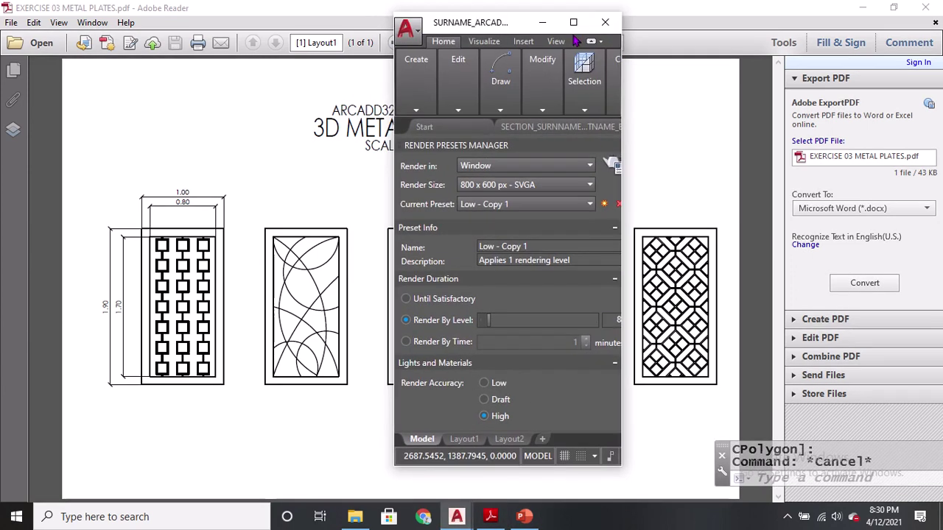
{"action": "left_click", "coordinate": [578, 27]}
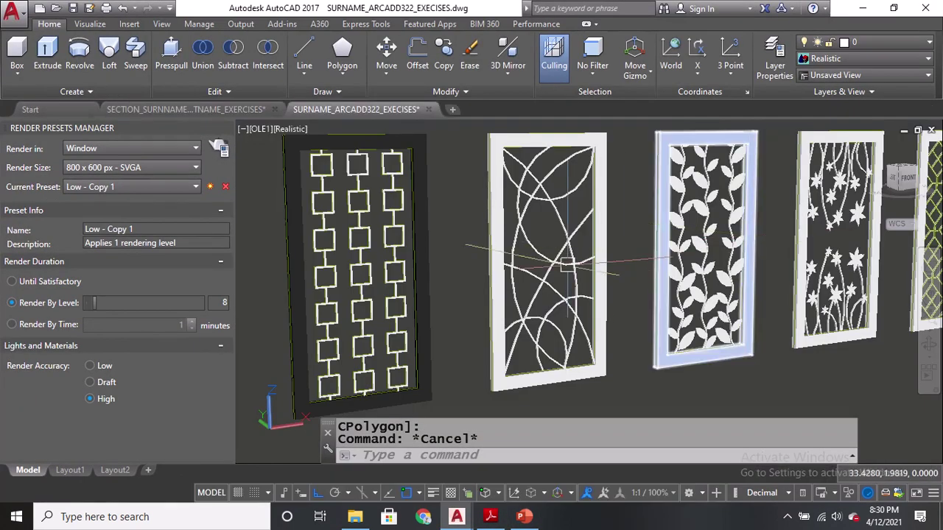
{"action": "middle_click_drag", "start_coordinate": [618, 264], "coordinate": [587, 278]}
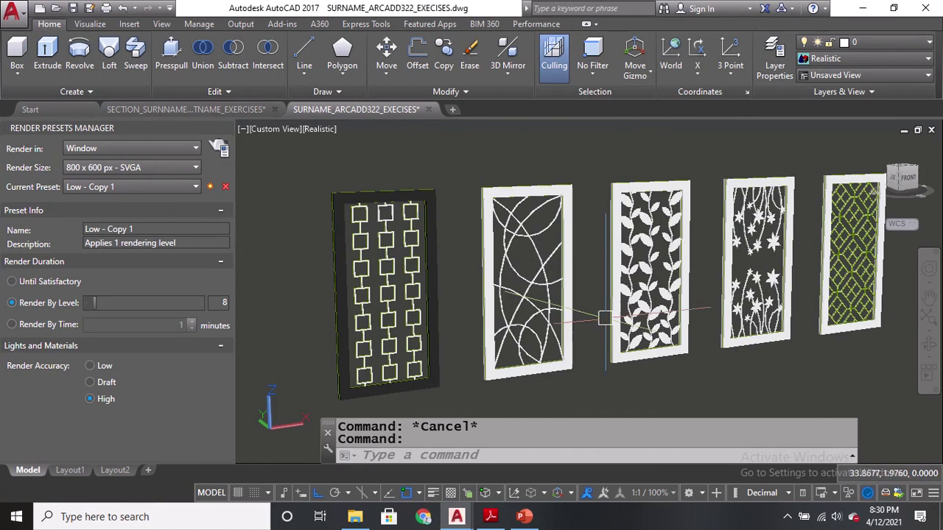